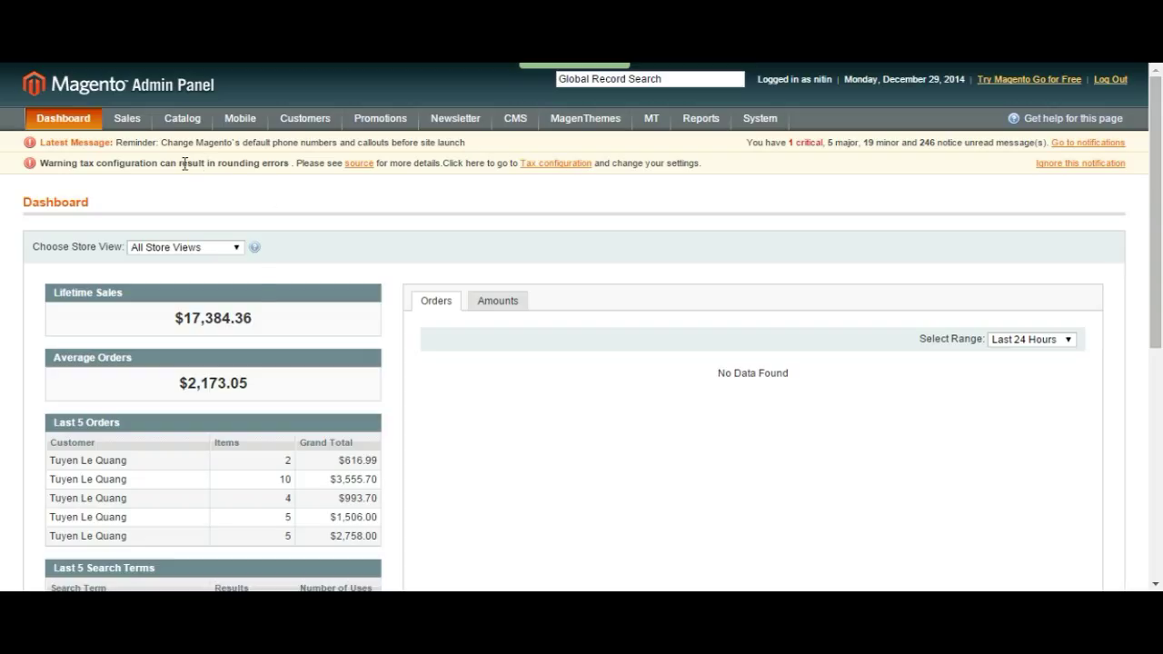
- Open the sales orders list and look through its order records
{"action": "mouse_move", "coordinate": [128, 118]}
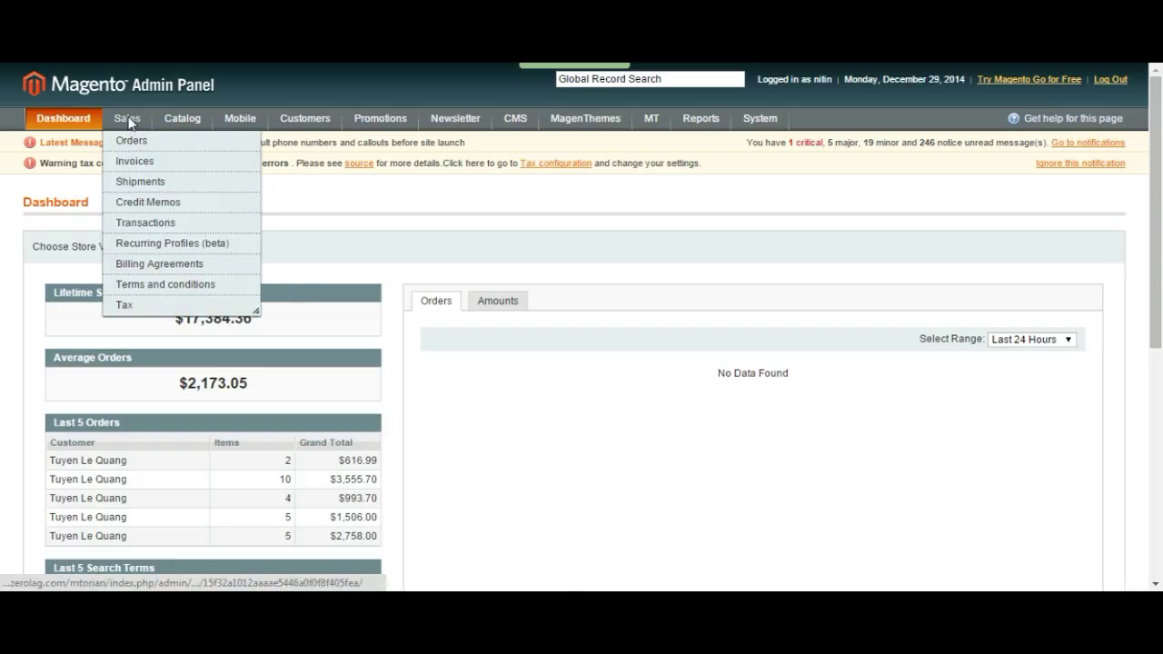
{"action": "mouse_move", "coordinate": [190, 120]}
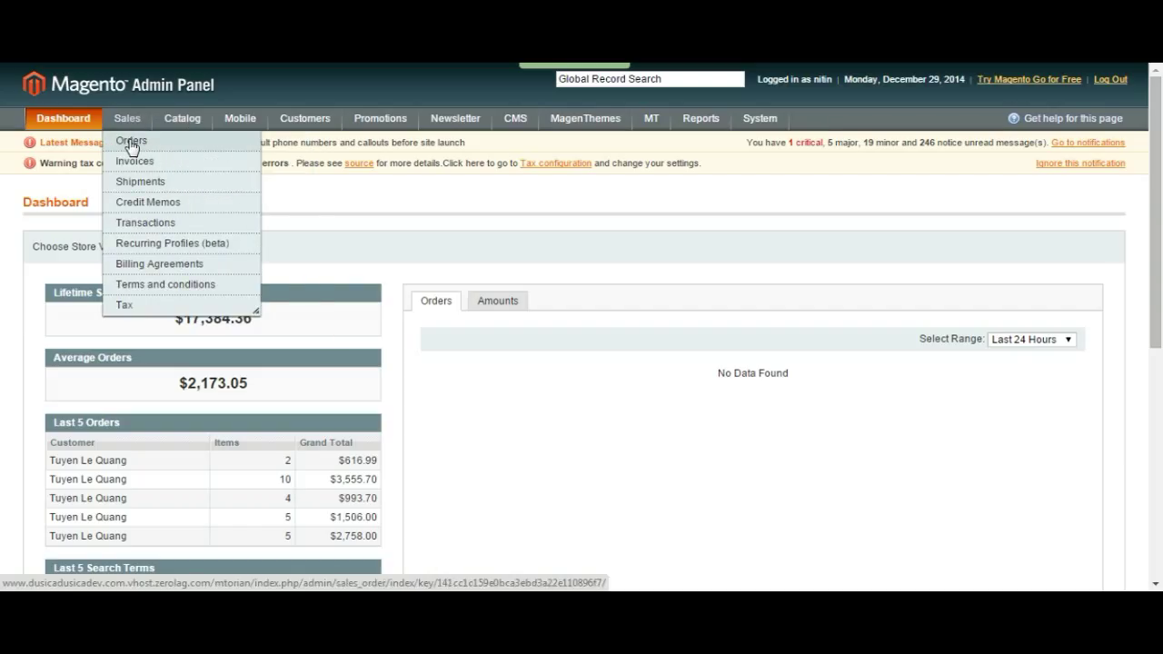
{"action": "left_click", "coordinate": [131, 144]}
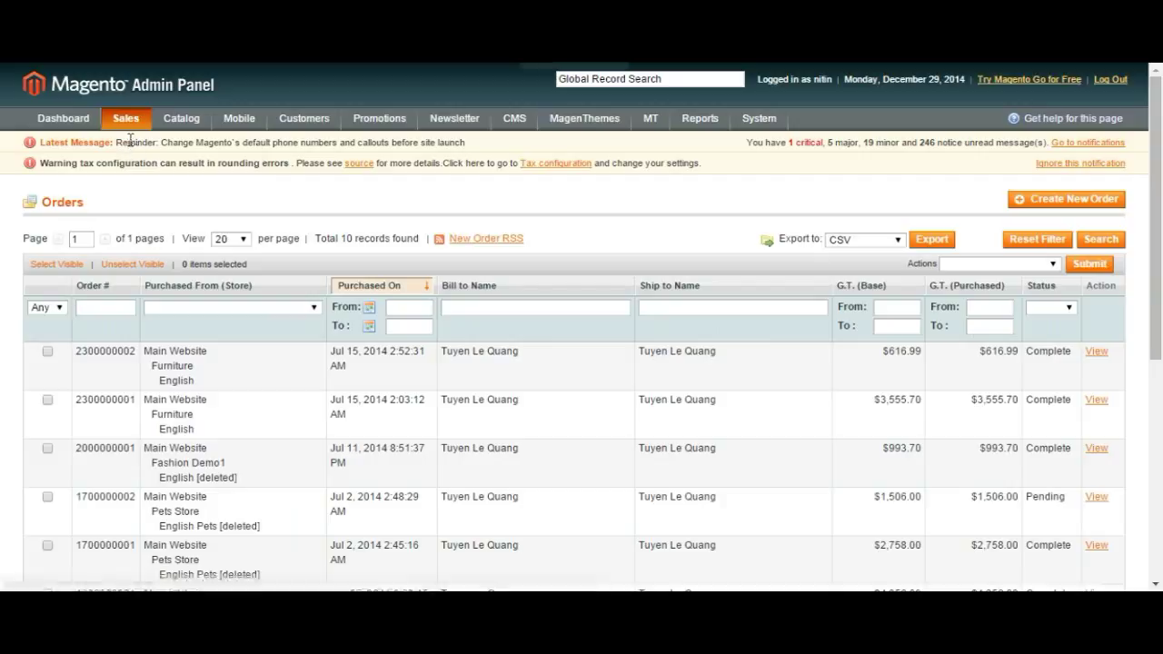
{"action": "scroll", "coordinate": [141, 192], "scroll_direction": "down", "scroll_amount": 2}
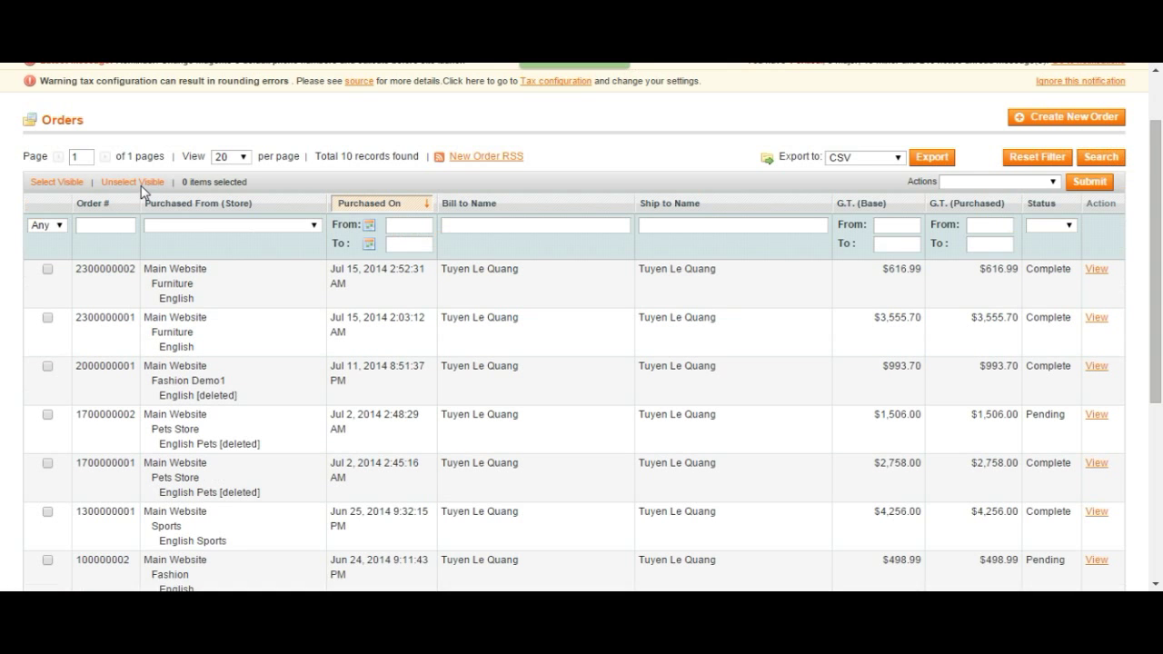
{"action": "scroll", "coordinate": [141, 193], "scroll_direction": "down", "scroll_amount": 3}
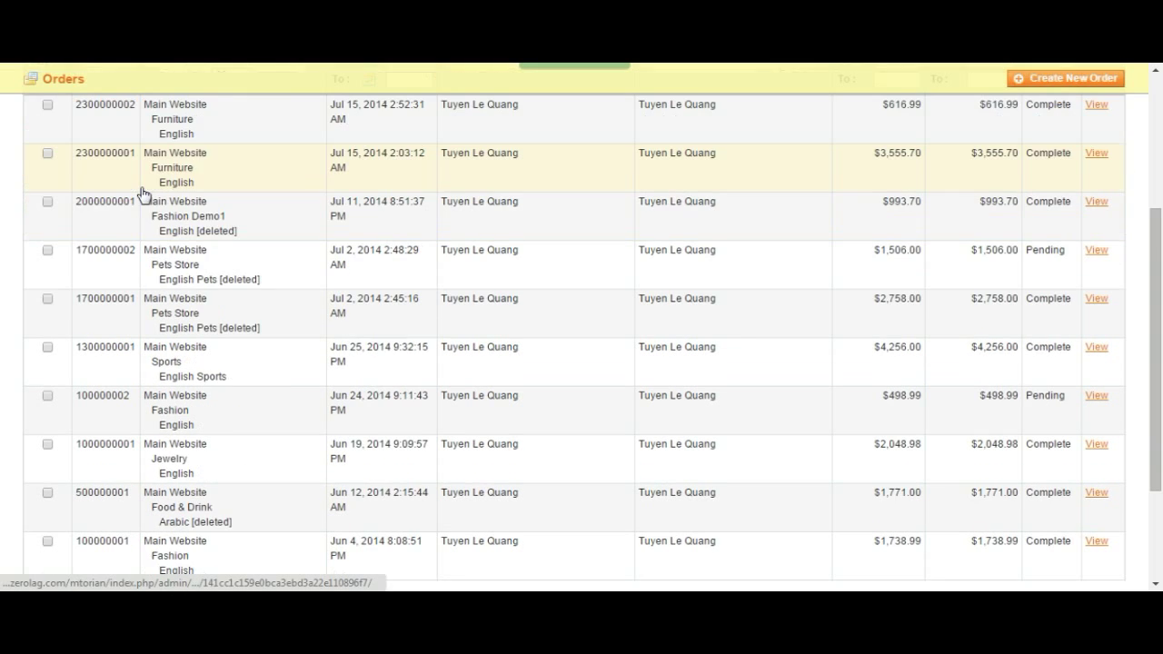
{"action": "scroll", "coordinate": [215, 249], "scroll_direction": "down", "scroll_amount": 3}
{"action": "scroll", "coordinate": [216, 249], "scroll_direction": "up", "scroll_amount": 8}
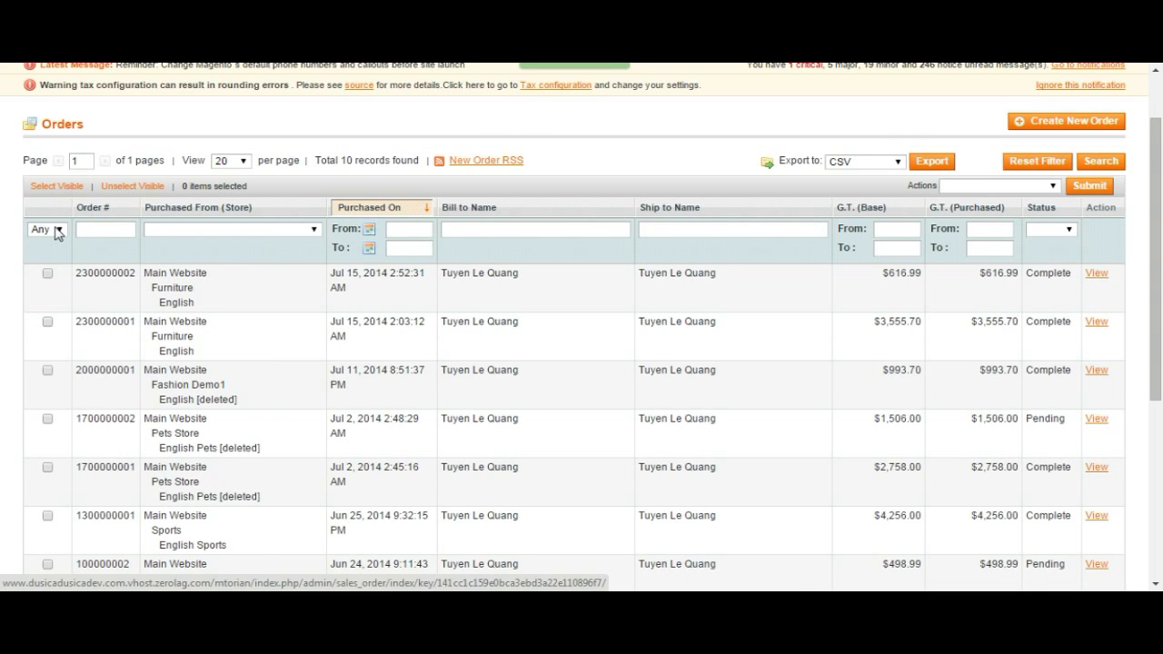
{"action": "scroll", "coordinate": [58, 232], "scroll_direction": "up", "scroll_amount": 2}
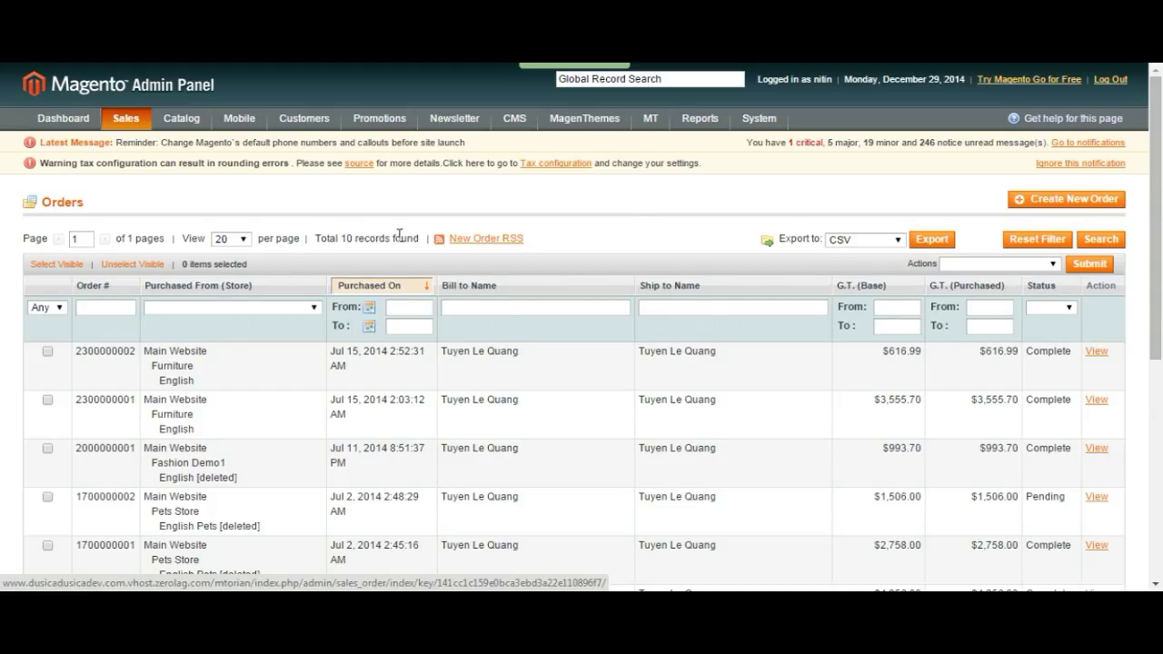
- Check the options of the selection filter above the order checkboxes
{"action": "scroll", "coordinate": [400, 234], "scroll_direction": "down", "scroll_amount": 2}
{"action": "left_click", "coordinate": [50, 226]}
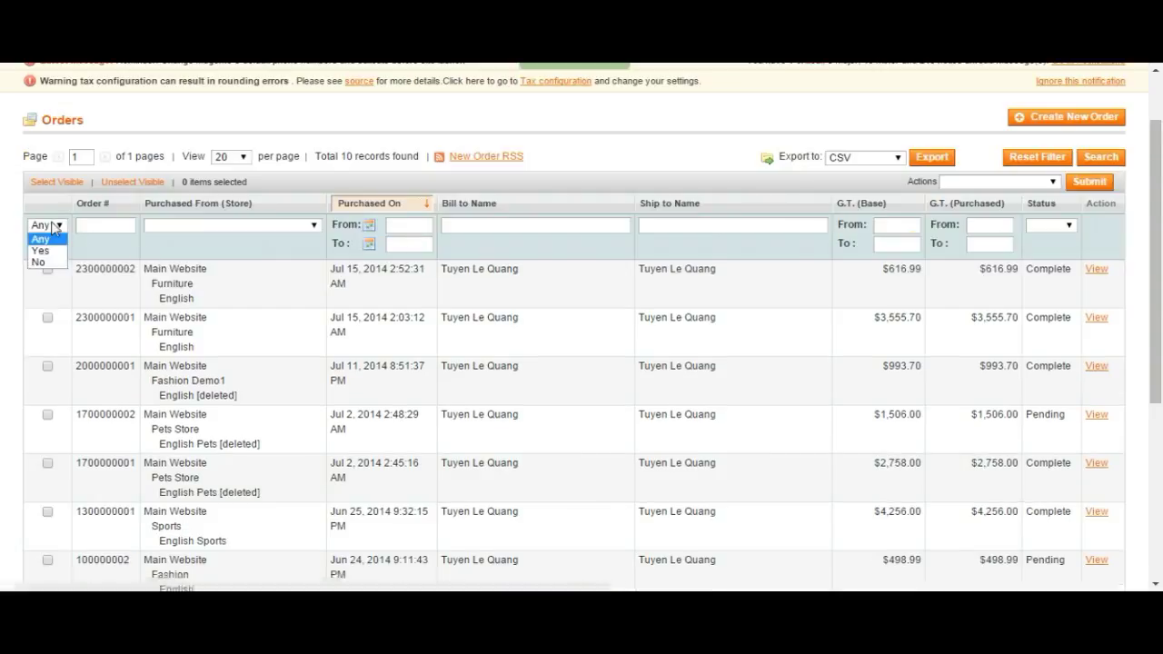
{"action": "left_click", "coordinate": [52, 226]}
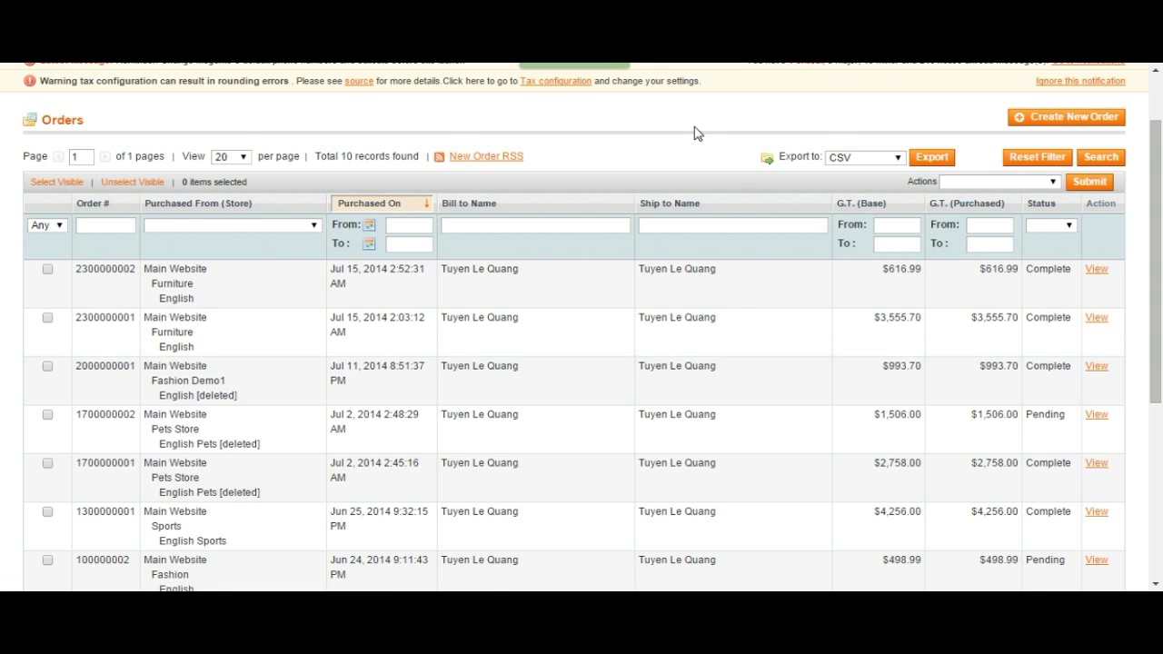
- Examine the order records and the file formats offered for exporting the orders list
{"action": "scroll", "coordinate": [694, 134], "scroll_direction": "up", "scroll_amount": 2}
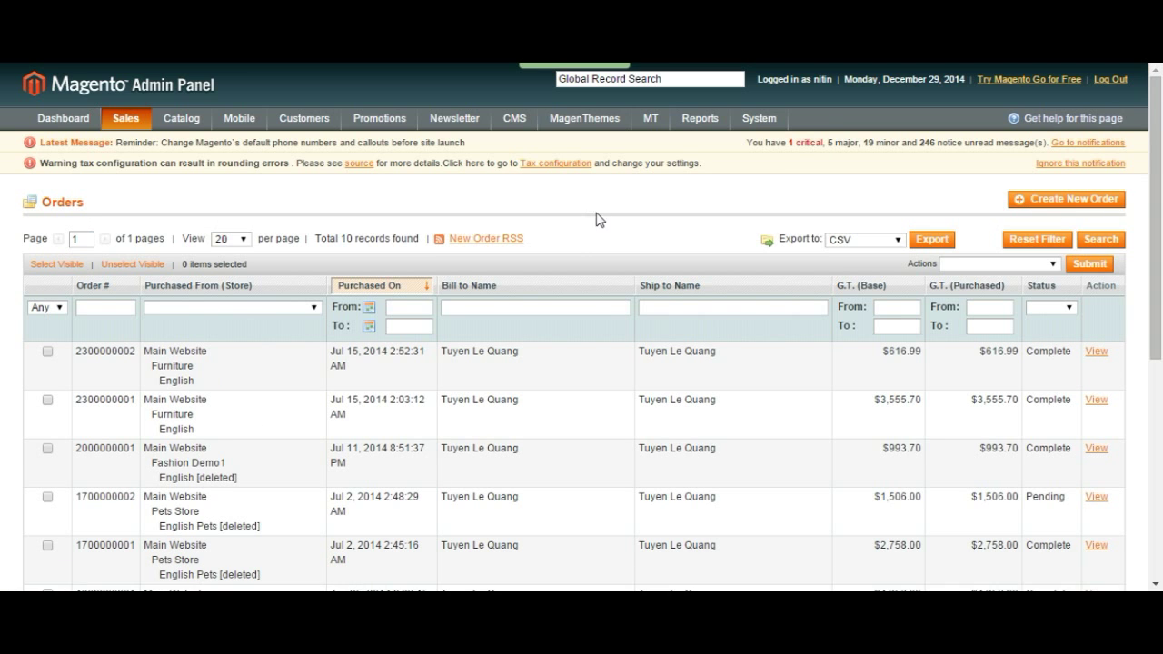
{"action": "scroll", "coordinate": [654, 301], "scroll_direction": "down", "scroll_amount": 3}
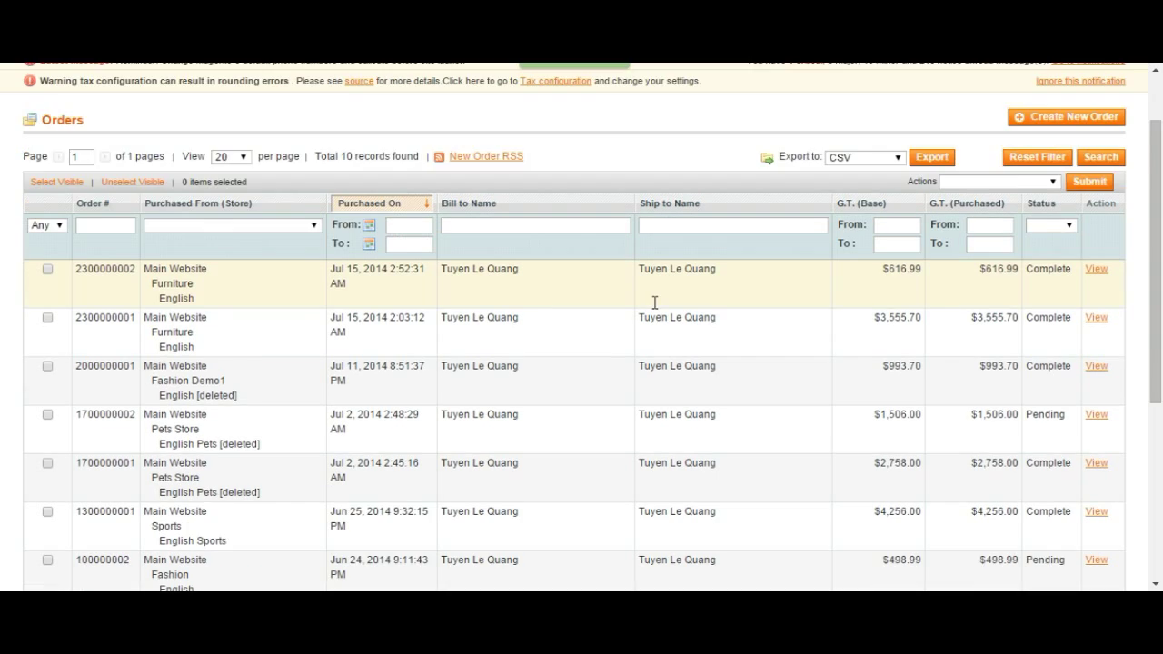
{"action": "scroll", "coordinate": [670, 322], "scroll_direction": "up", "scroll_amount": 3}
{"action": "left_click", "coordinate": [851, 242]}
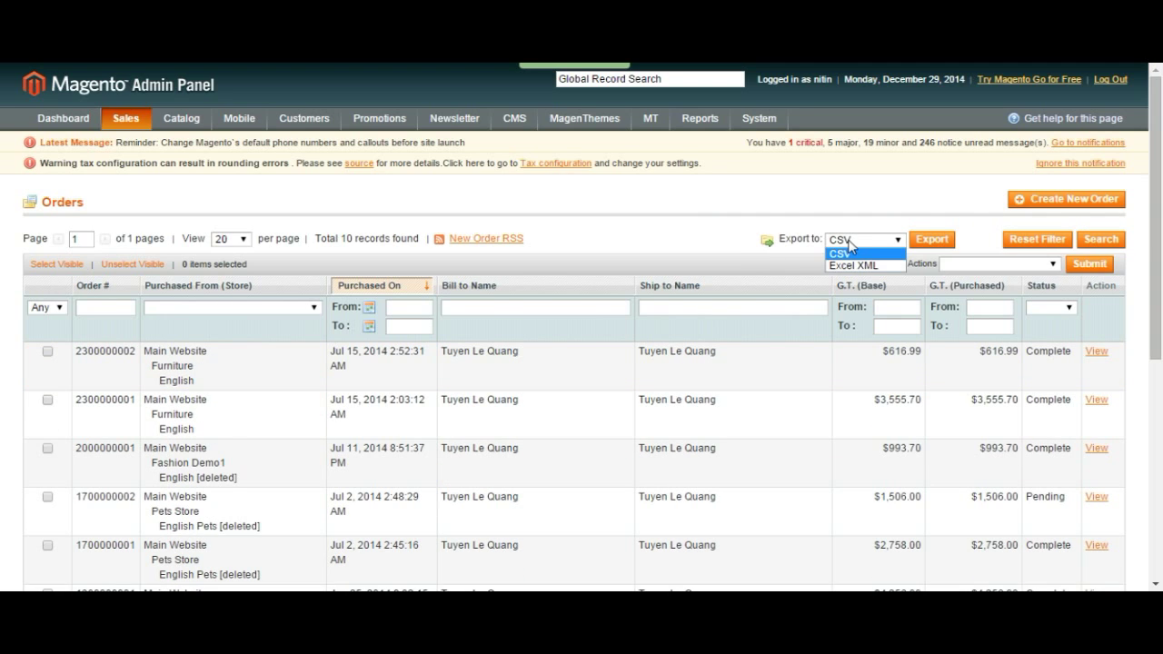
{"action": "left_click", "coordinate": [870, 243]}
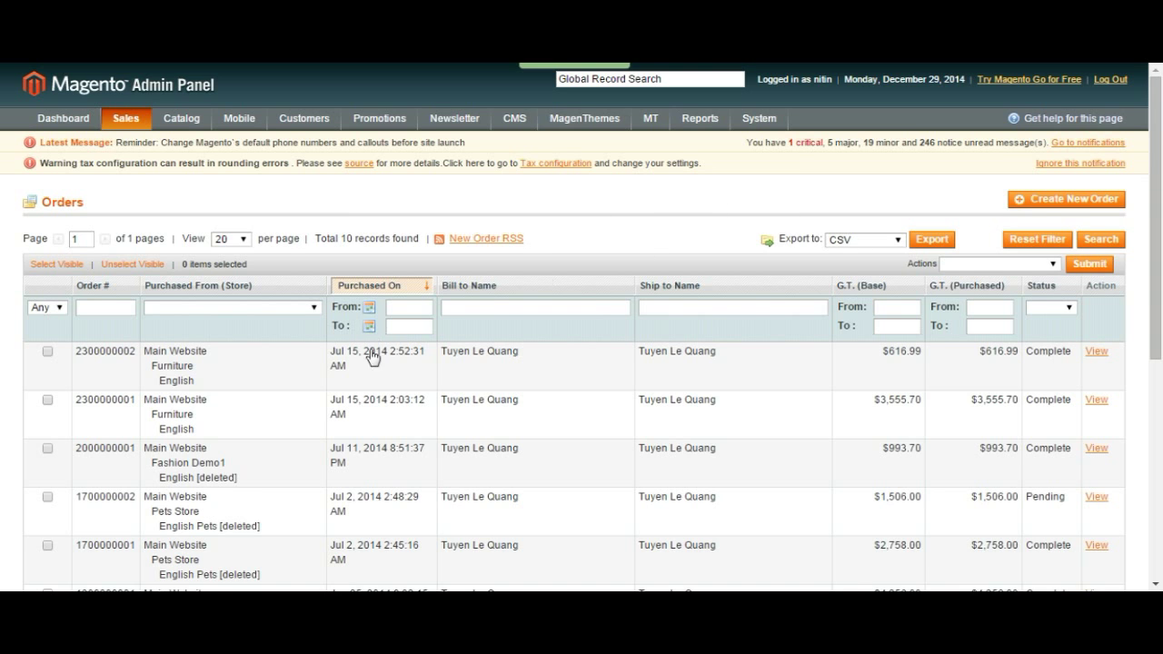
{"action": "scroll", "coordinate": [650, 436], "scroll_direction": "down", "scroll_amount": 4}
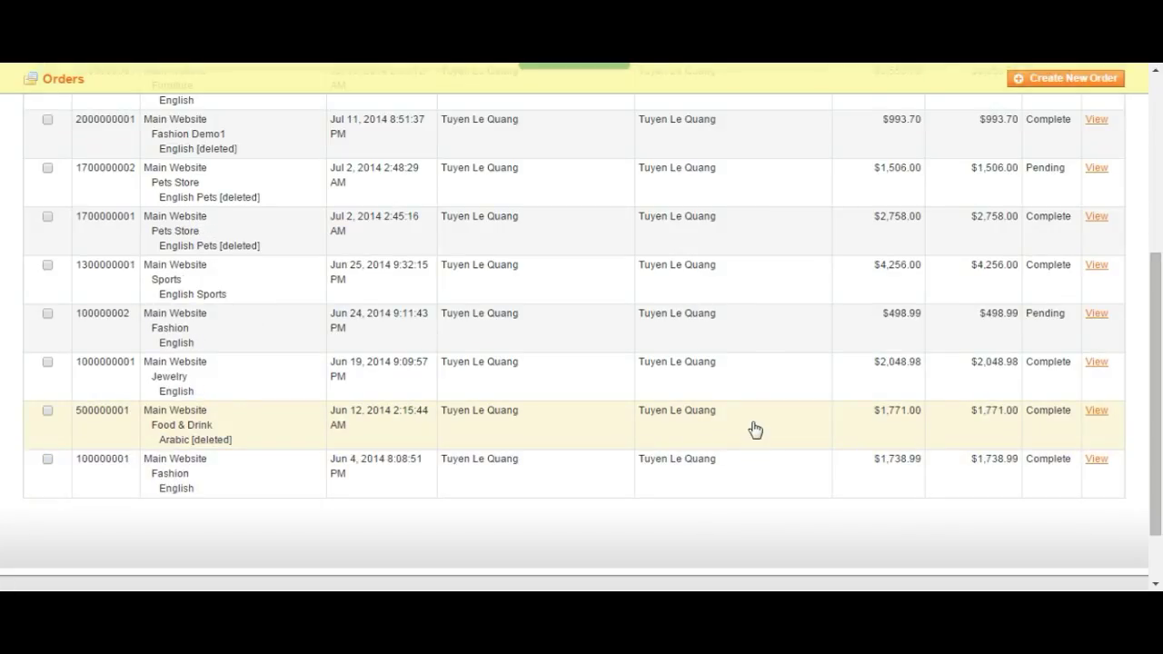
{"action": "scroll", "coordinate": [754, 376], "scroll_direction": "up", "scroll_amount": 2}
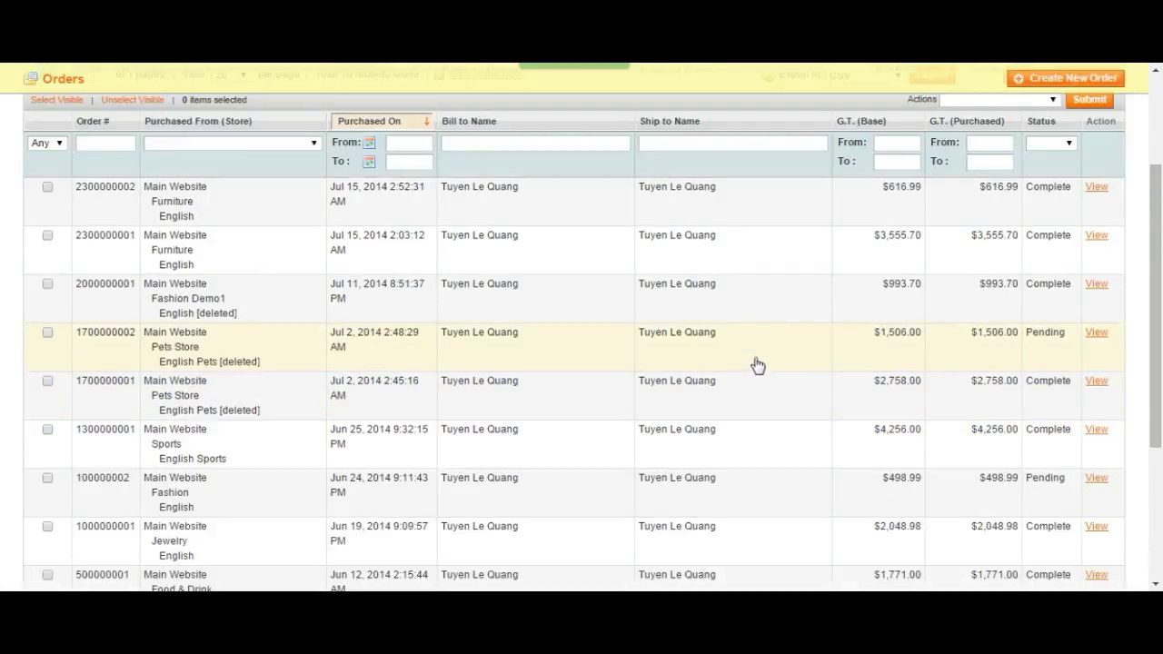
{"action": "scroll", "coordinate": [756, 363], "scroll_direction": "up", "scroll_amount": 2}
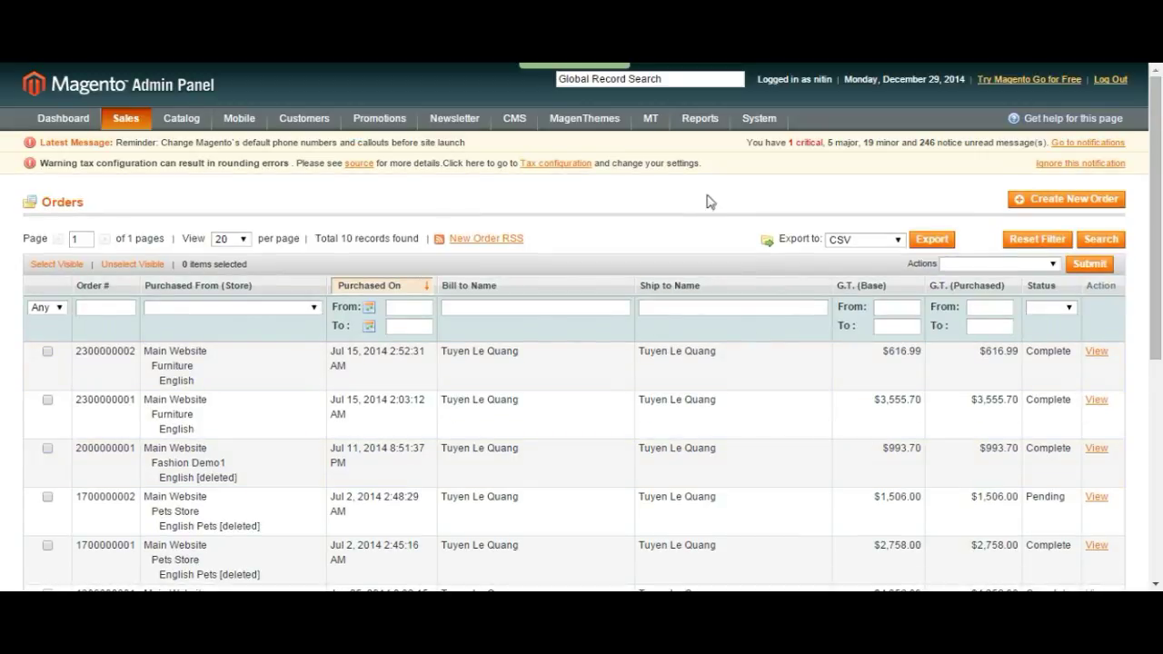
{"action": "left_click", "coordinate": [879, 240]}
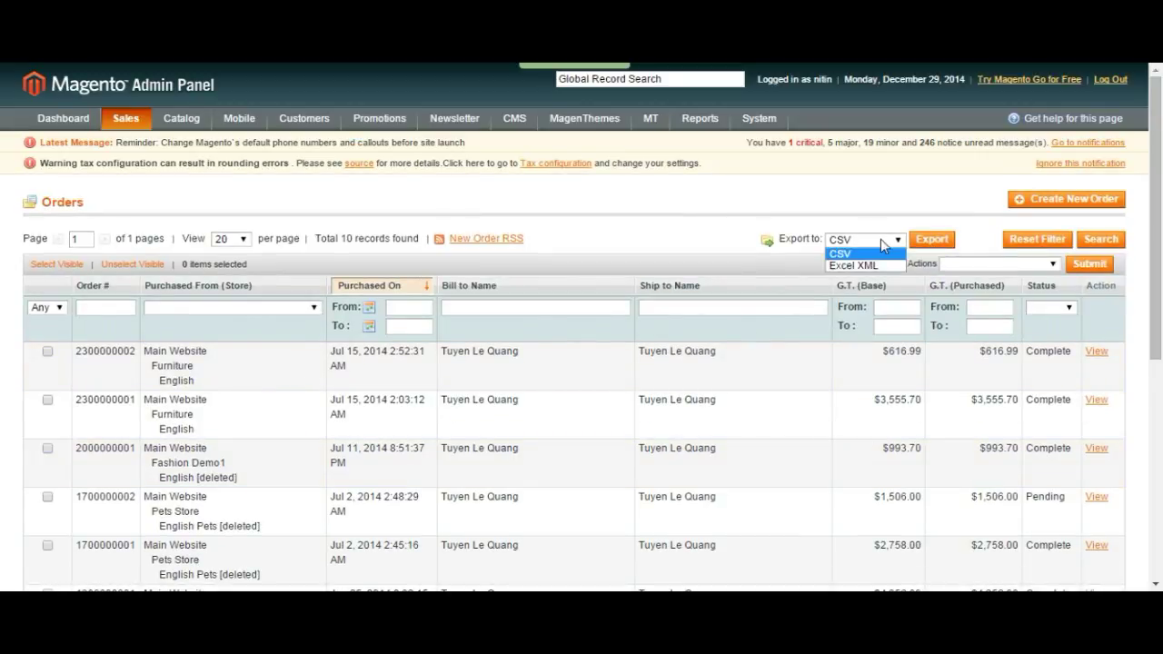
{"action": "left_click", "coordinate": [911, 237]}
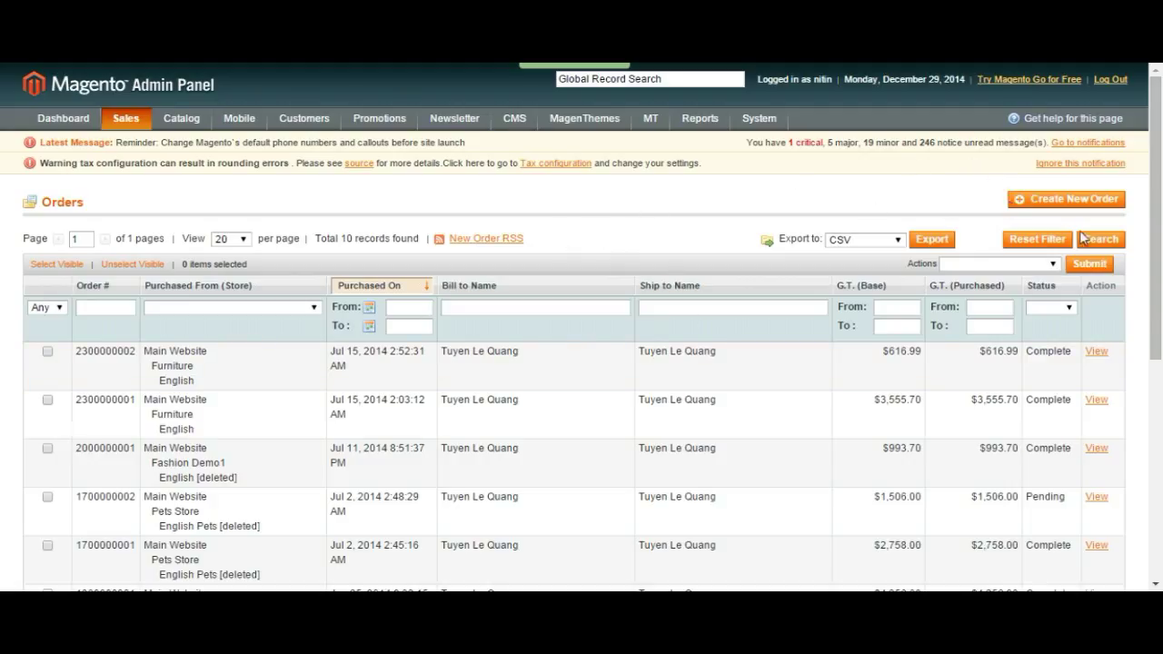
- Select all visible orders with the selection filter set back to Any, and choose Hold as the bulk action
{"action": "left_click", "coordinate": [1108, 245]}
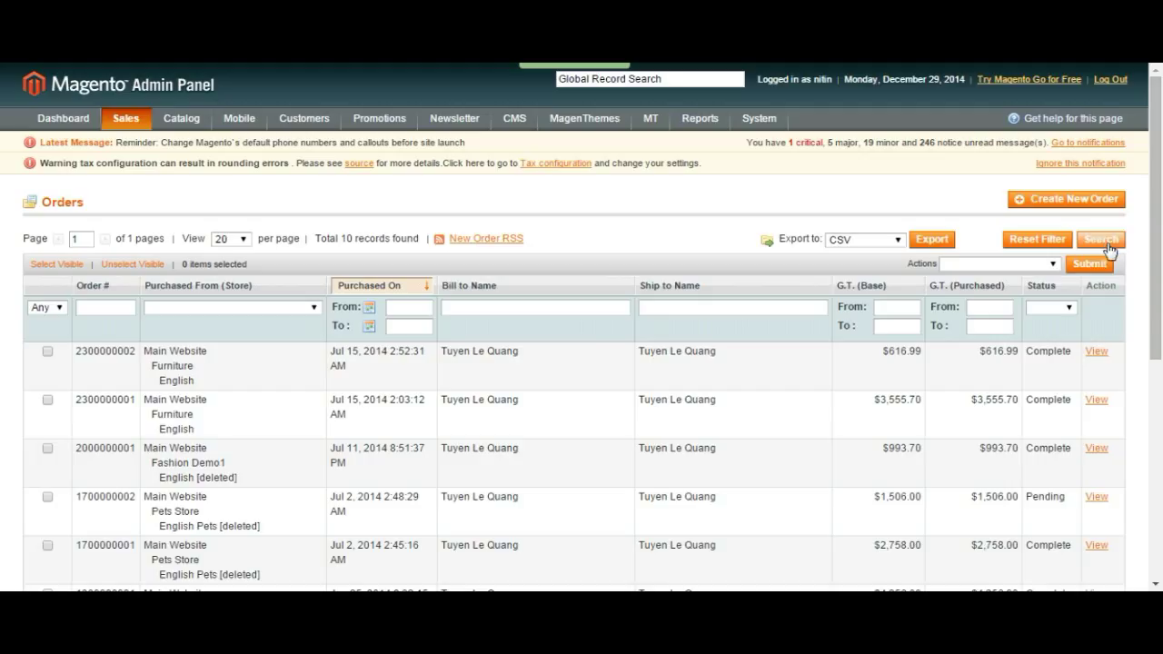
{"action": "left_click", "coordinate": [59, 308]}
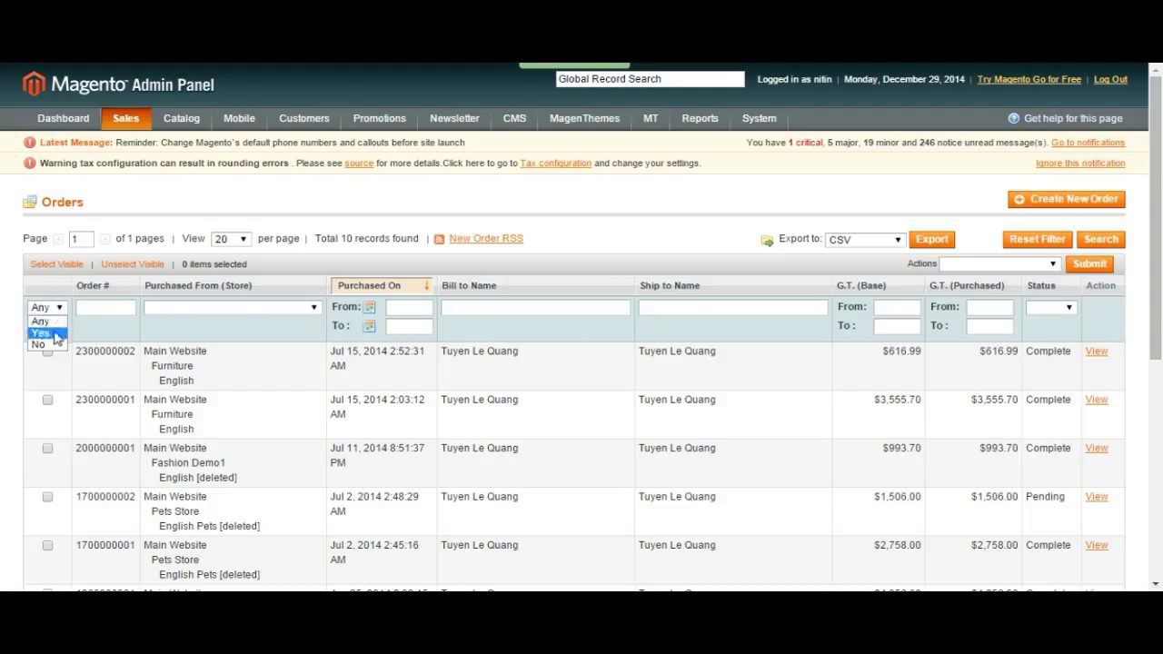
{"action": "left_click", "coordinate": [55, 333]}
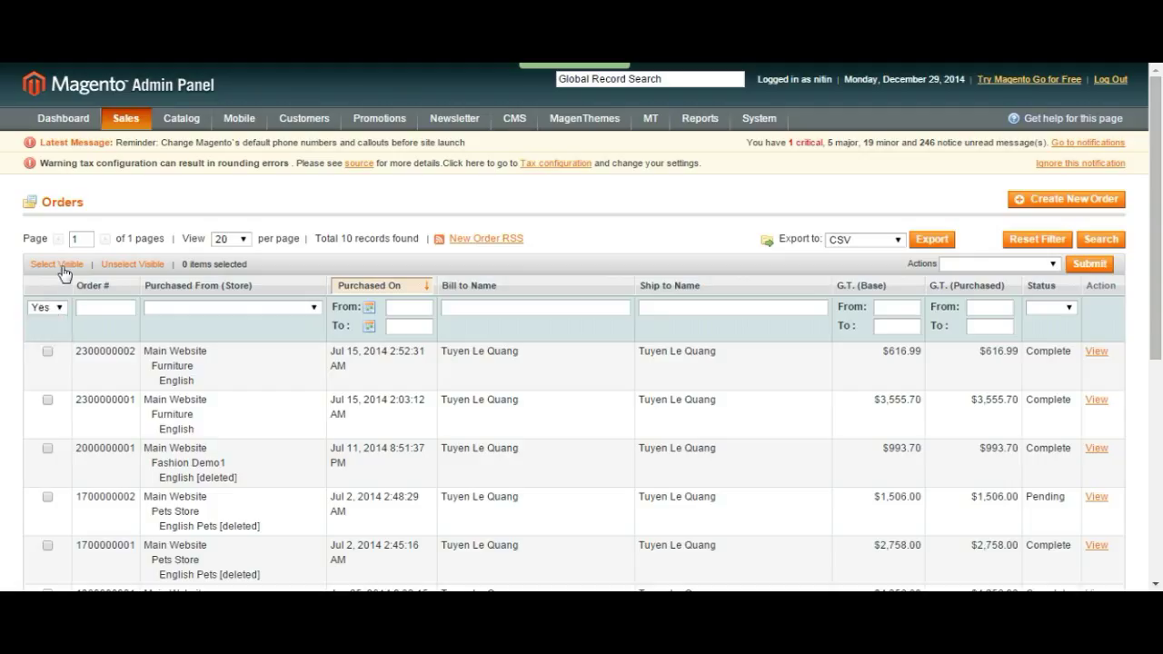
{"action": "left_click", "coordinate": [60, 264]}
{"action": "left_click", "coordinate": [53, 308]}
{"action": "left_click", "coordinate": [55, 322]}
{"action": "scroll", "coordinate": [1017, 182], "scroll_direction": "down", "scroll_amount": 2}
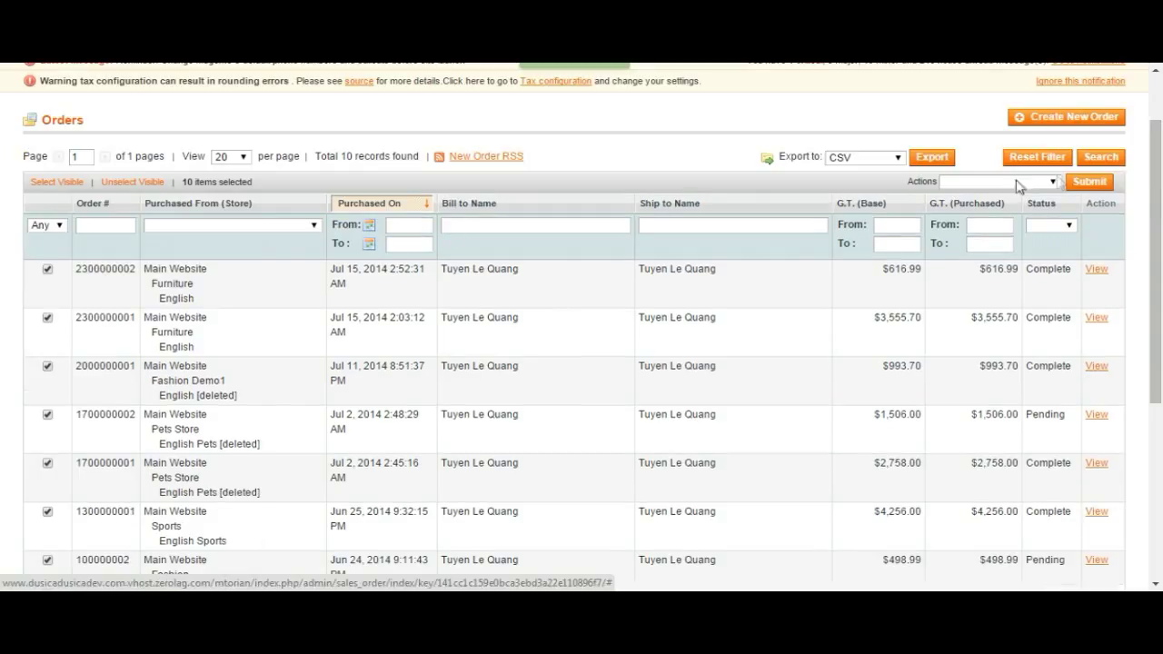
{"action": "left_click", "coordinate": [1030, 185]}
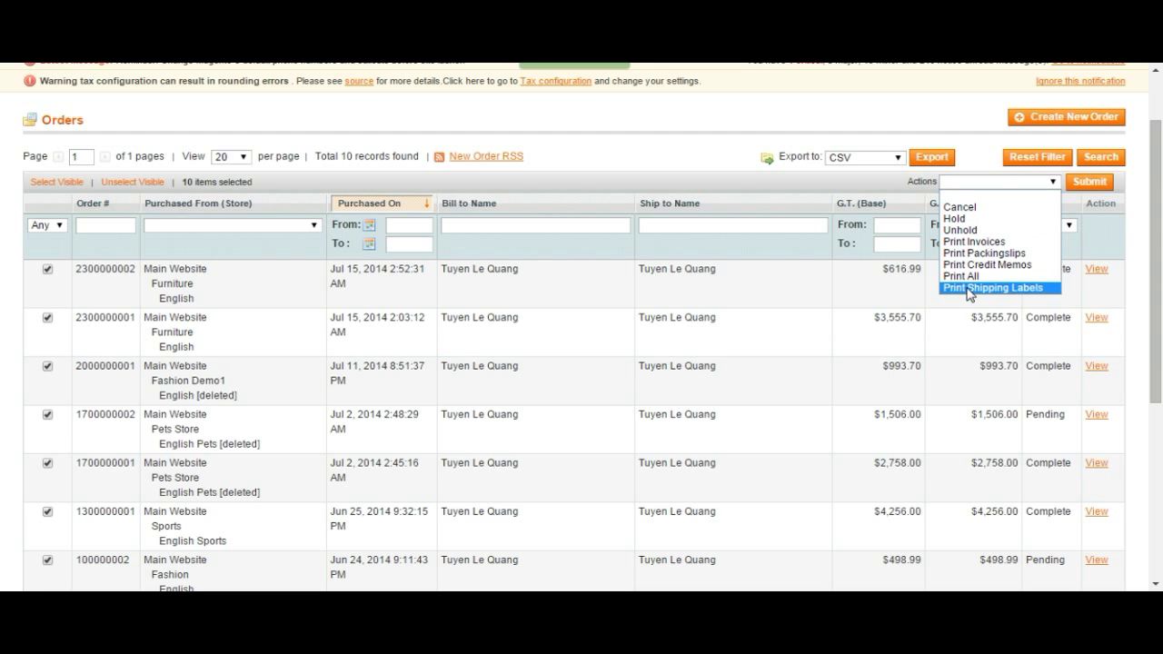
{"action": "left_click", "coordinate": [961, 219]}
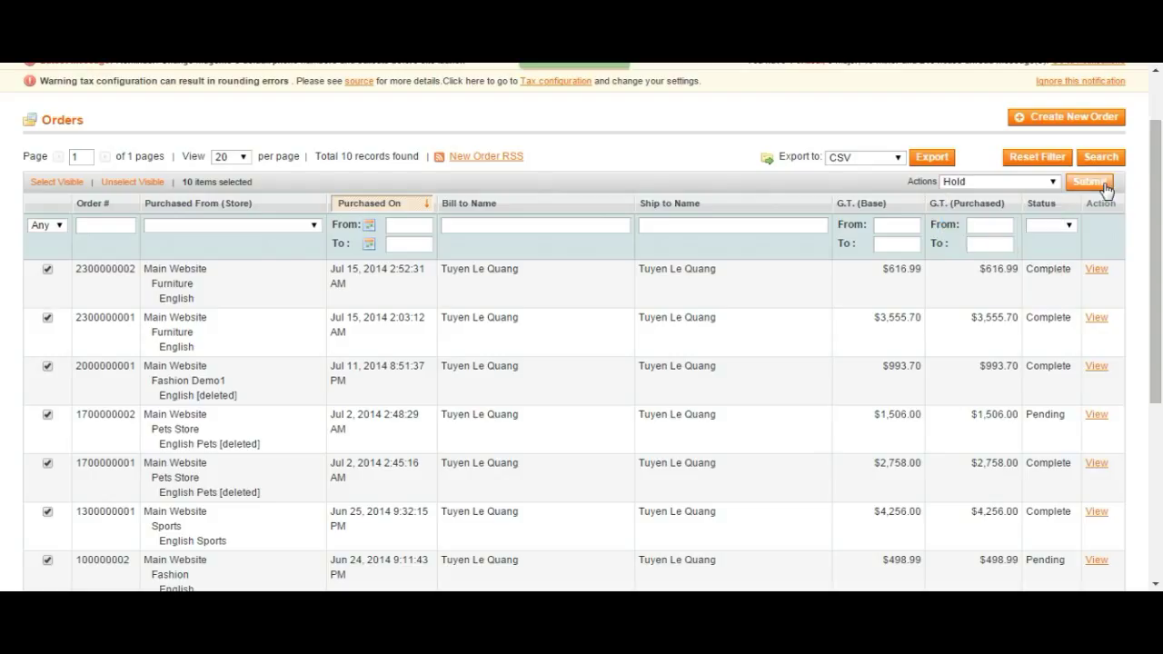
- Try selecting only the first and third orders for a bulk action, and clear that selection
{"action": "left_click", "coordinate": [131, 182]}
{"action": "left_click", "coordinate": [48, 269]}
{"action": "left_click", "coordinate": [48, 366]}
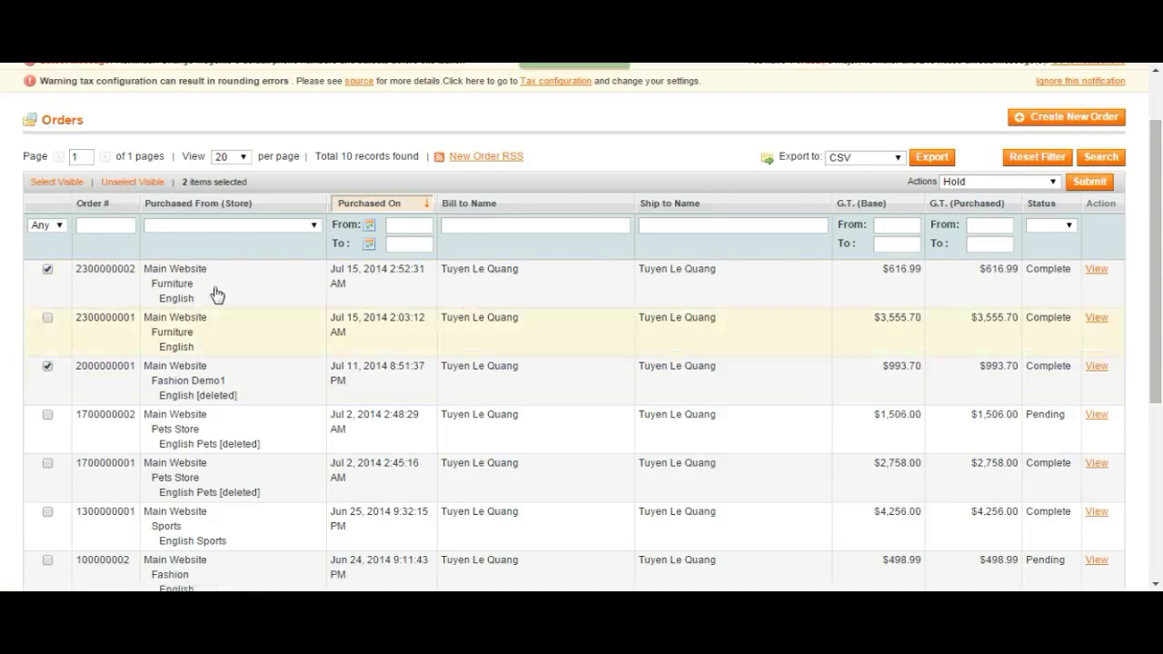
{"action": "left_click", "coordinate": [970, 182]}
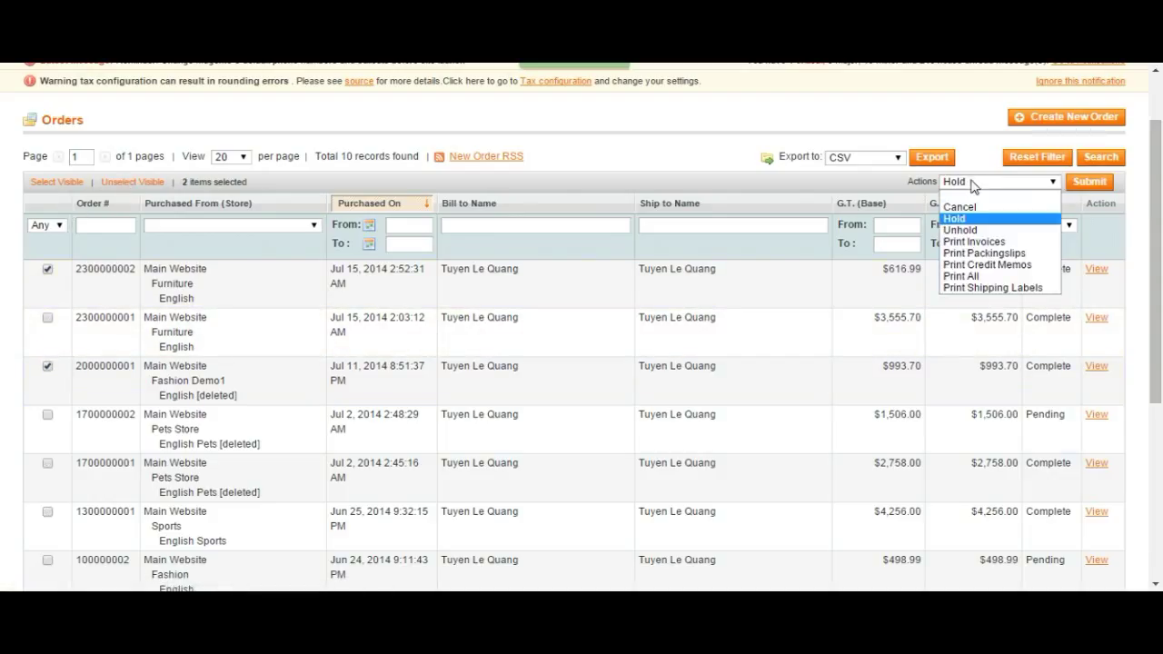
{"action": "left_click", "coordinate": [972, 187]}
{"action": "left_click", "coordinate": [47, 270]}
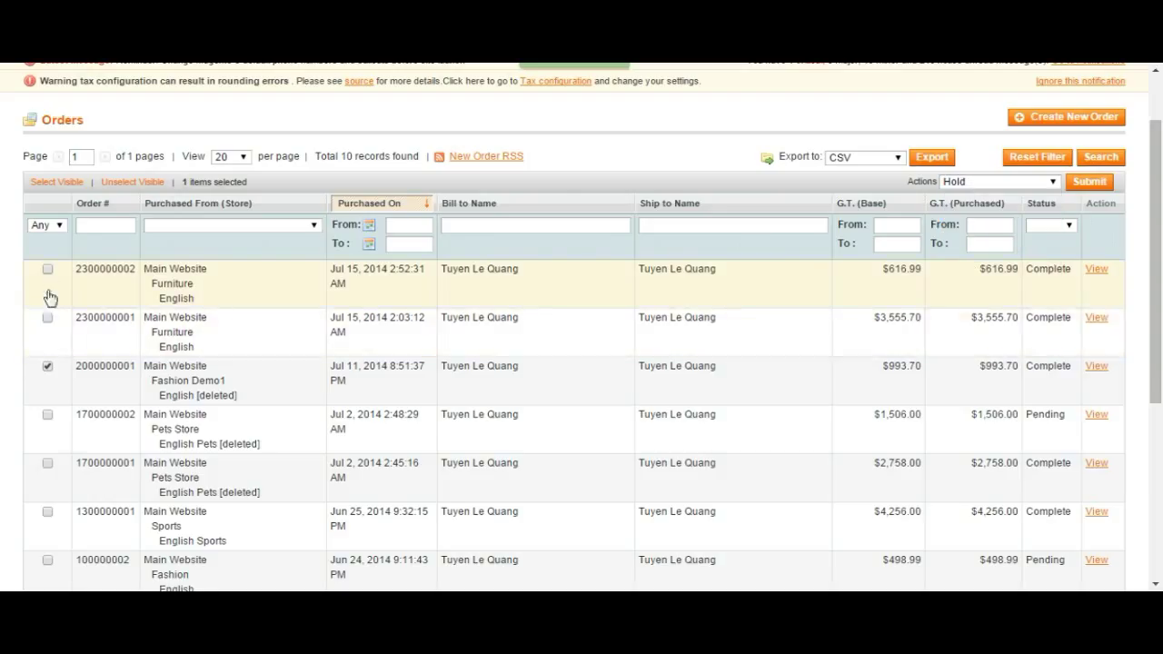
{"action": "left_click", "coordinate": [47, 366]}
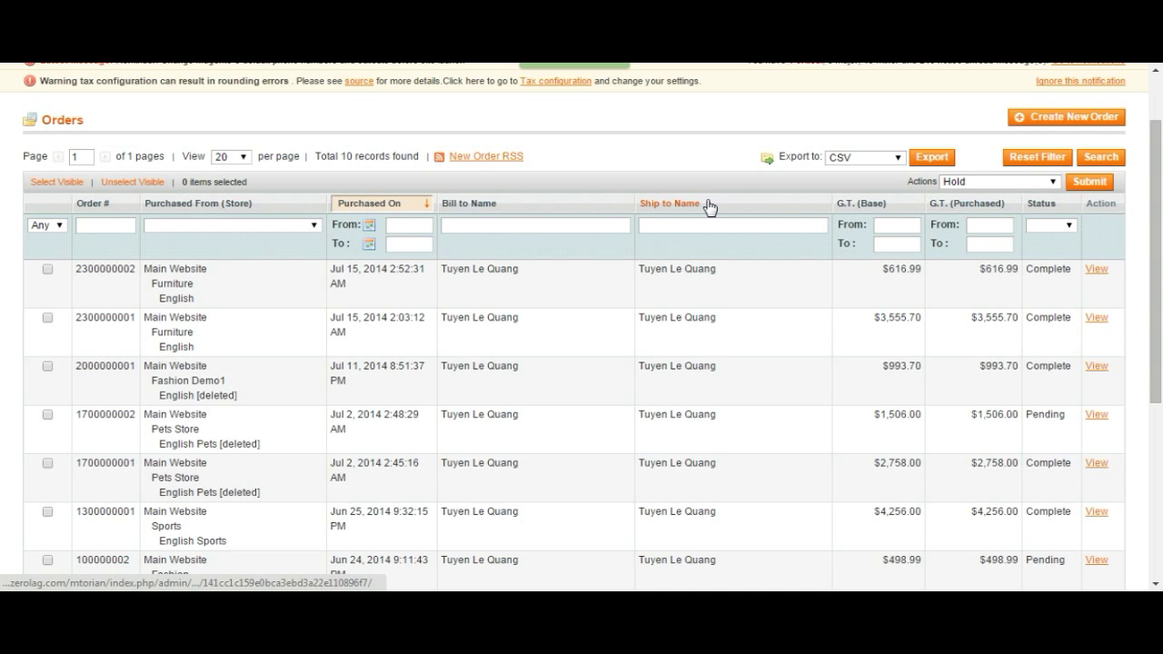
- Sort the orders by G.T. (Base) in descending order, and re-sort them by Status in ascending order
{"action": "left_click", "coordinate": [849, 209]}
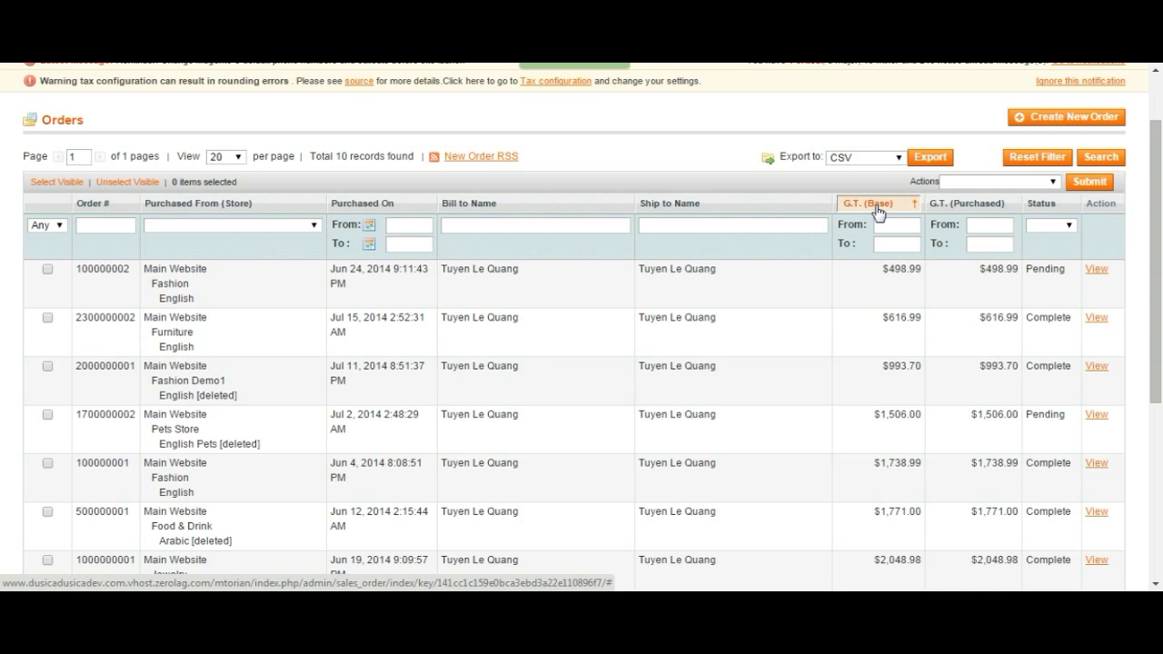
{"action": "left_click", "coordinate": [877, 208]}
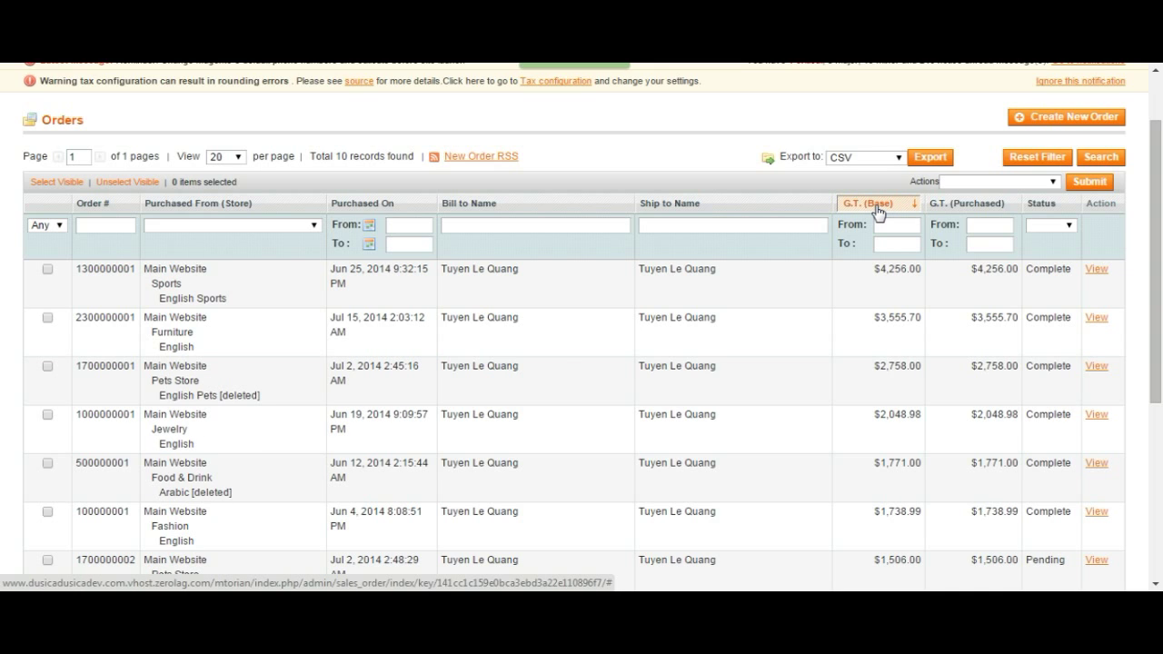
{"action": "left_click", "coordinate": [1032, 207]}
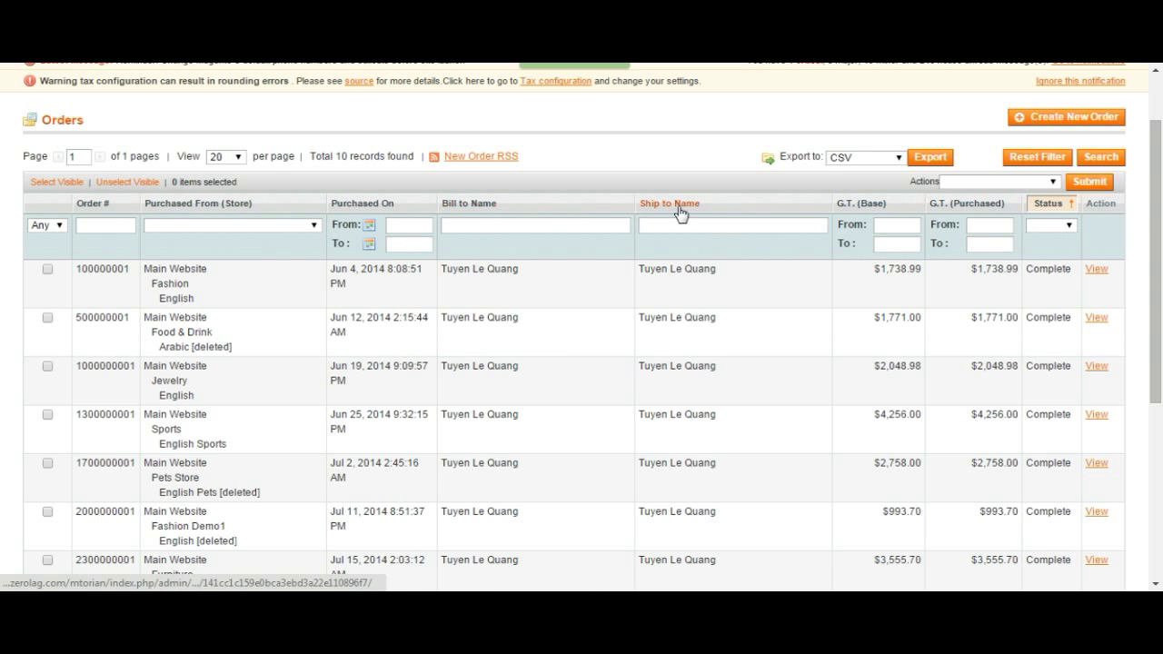
{"action": "scroll", "coordinate": [732, 215], "scroll_direction": "up", "scroll_amount": 2}
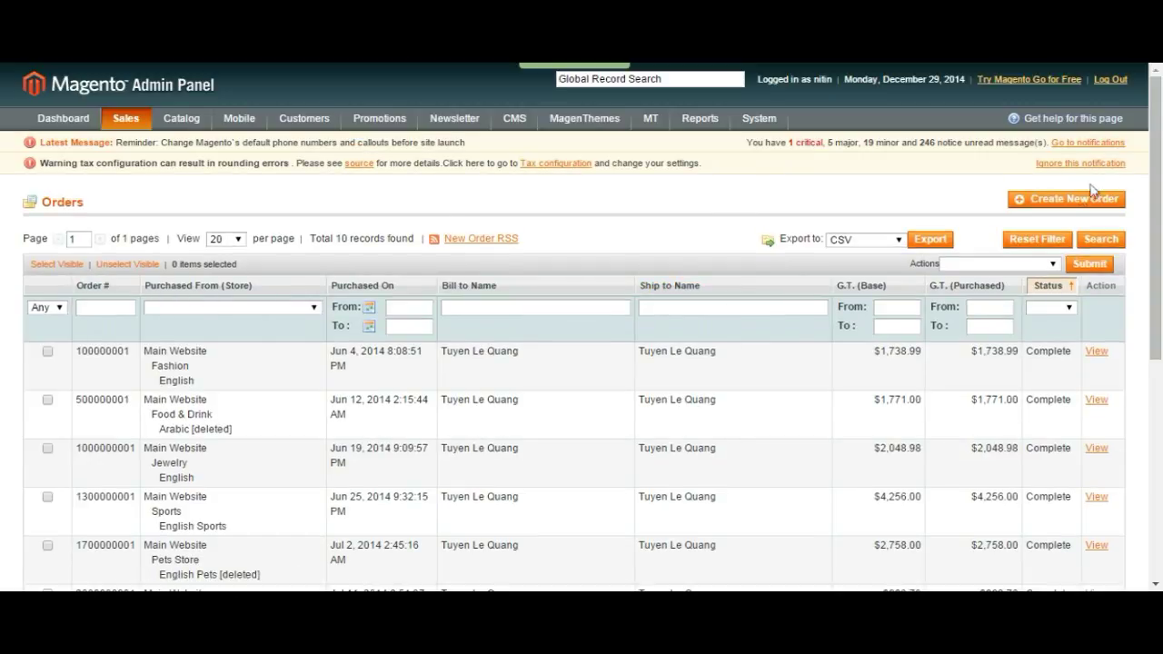
{"action": "left_click", "coordinate": [1047, 203]}
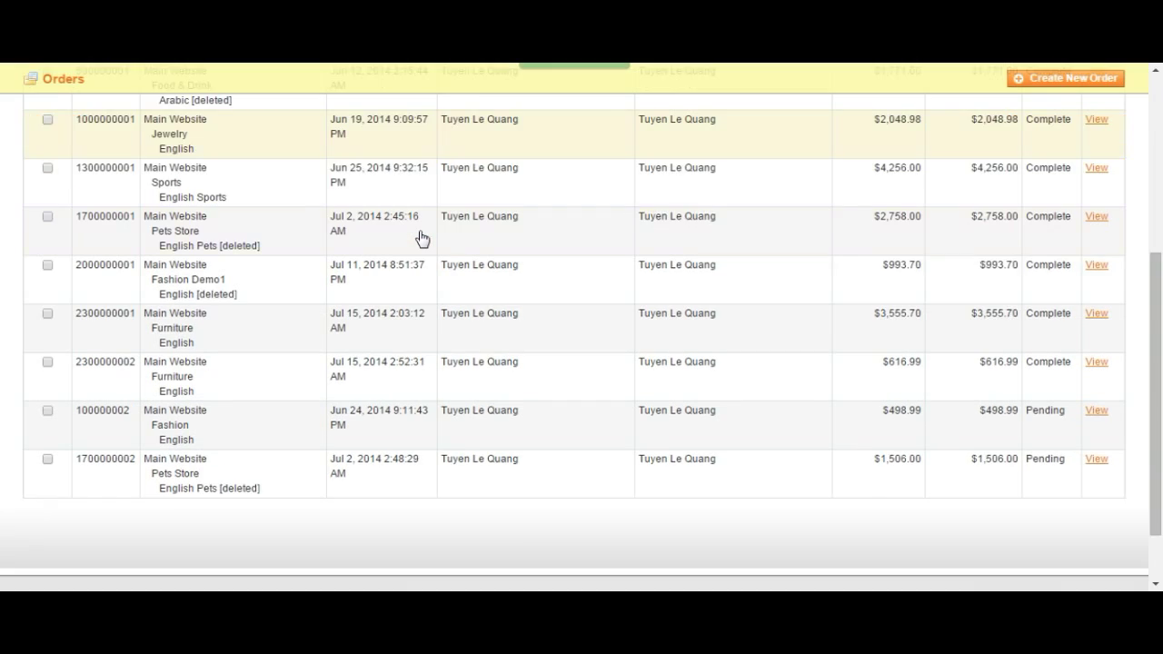
{"action": "scroll", "coordinate": [421, 238], "scroll_direction": "down", "scroll_amount": 5}
{"action": "scroll", "coordinate": [421, 238], "scroll_direction": "up", "scroll_amount": 5}
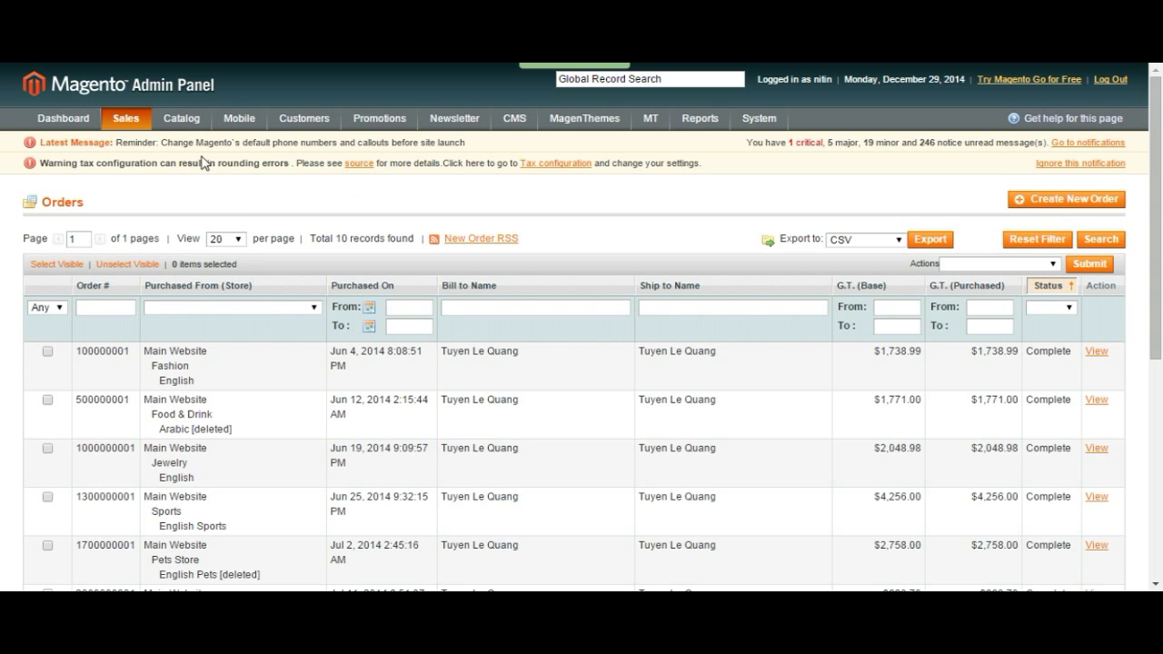
- Open the sales invoices list
{"action": "mouse_move", "coordinate": [126, 118]}
{"action": "left_click", "coordinate": [128, 164]}
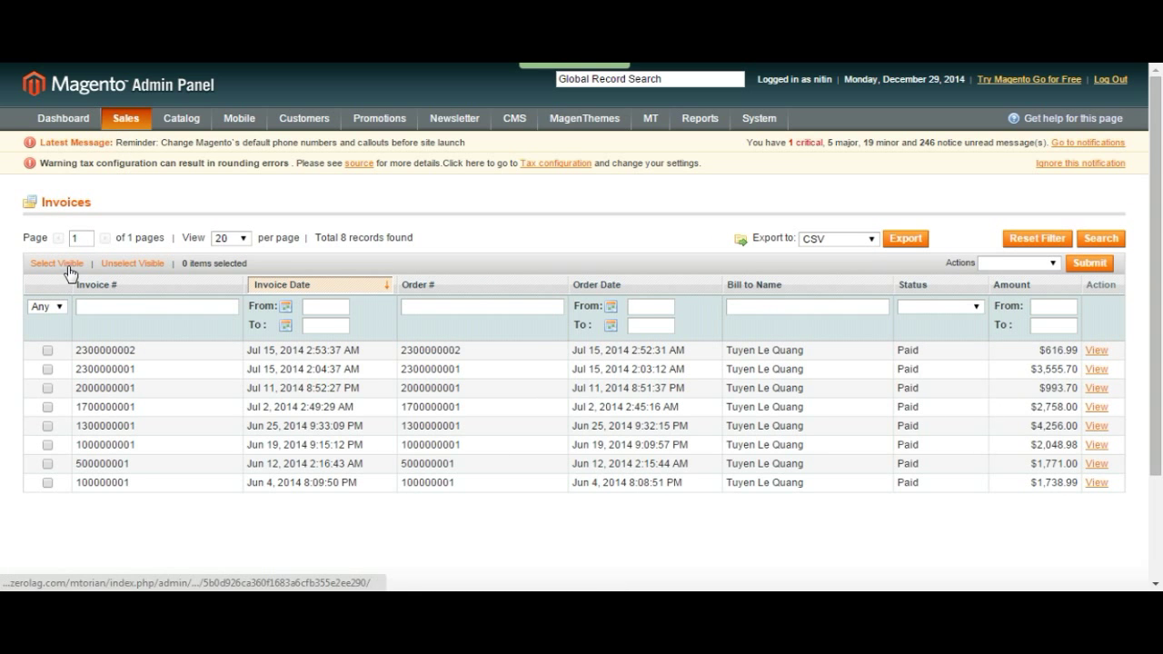
{"action": "left_click_drag", "start_coordinate": [44, 238], "coordinate": [1142, 483]}
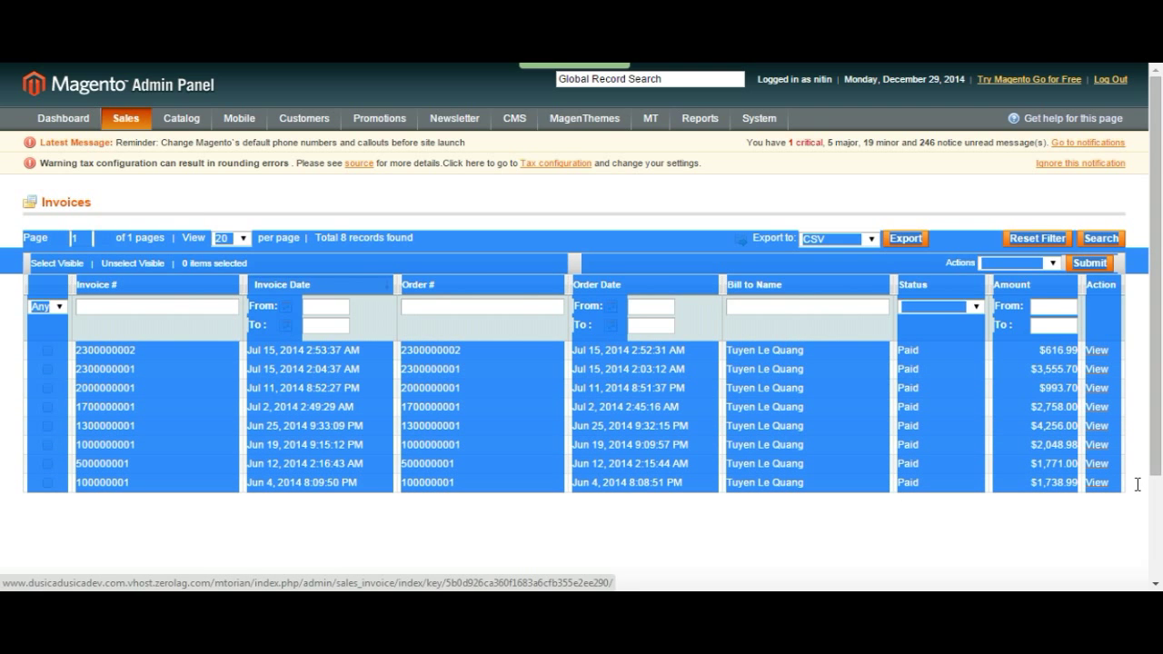
{"action": "left_click_drag", "start_coordinate": [1137, 484], "coordinate": [25, 198]}
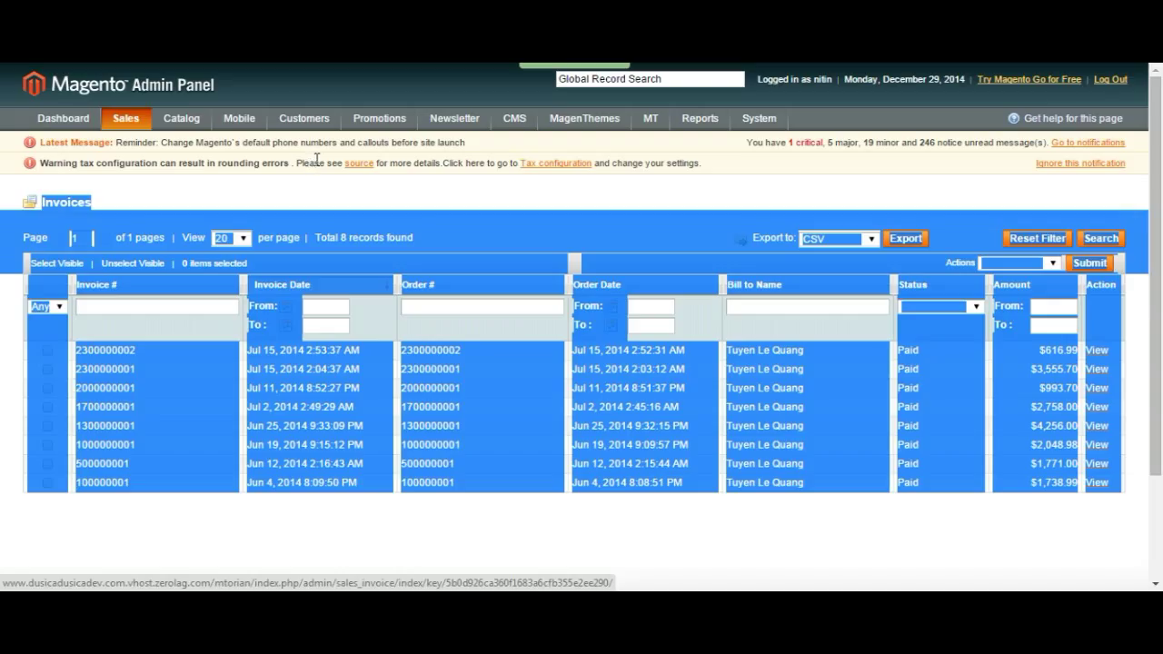
{"action": "left_click", "coordinate": [356, 225]}
{"action": "mouse_move", "coordinate": [373, 130]}
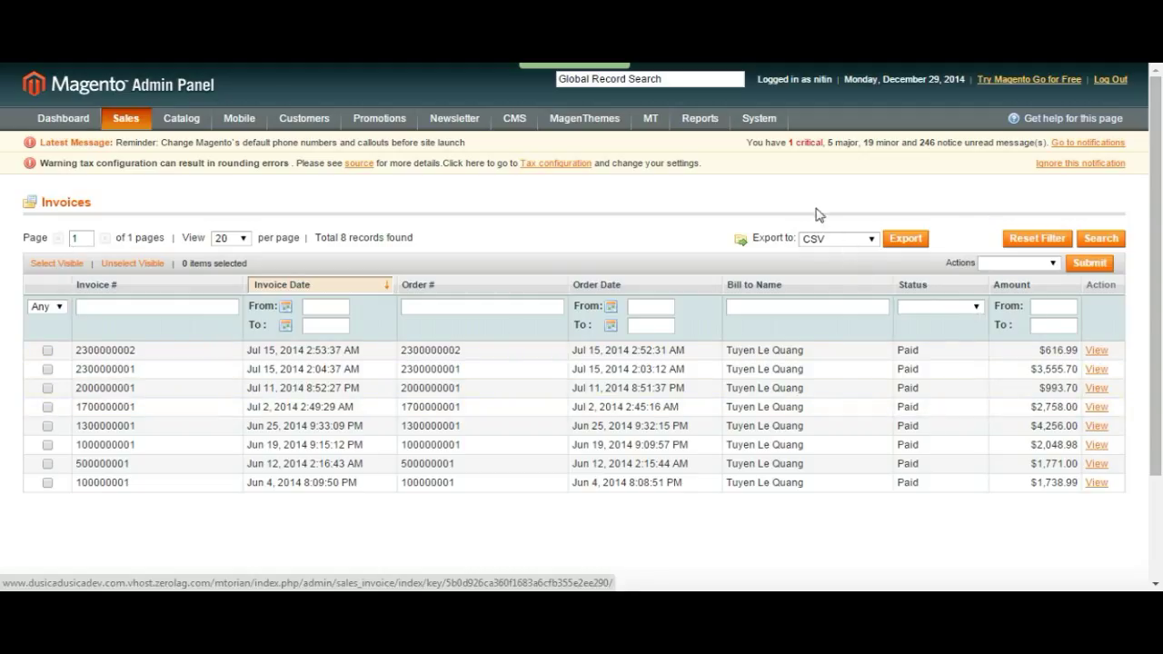
- Check which file formats the invoices list can be exported to, keeping CSV as the export format
{"action": "left_click", "coordinate": [822, 243]}
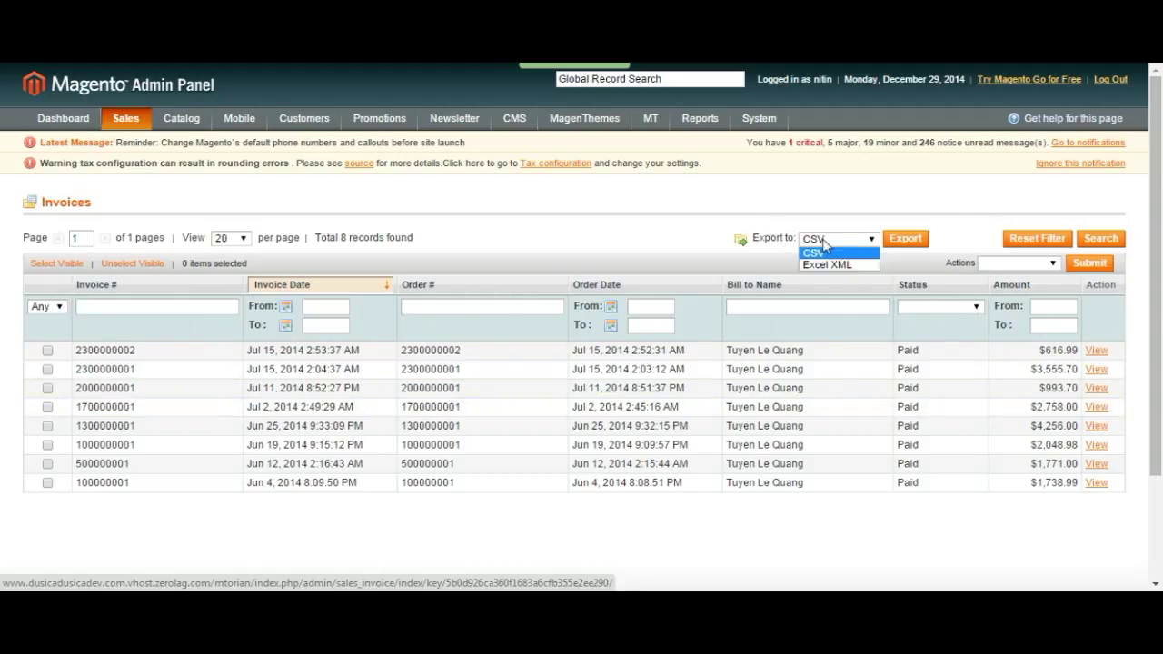
{"action": "left_click", "coordinate": [825, 245]}
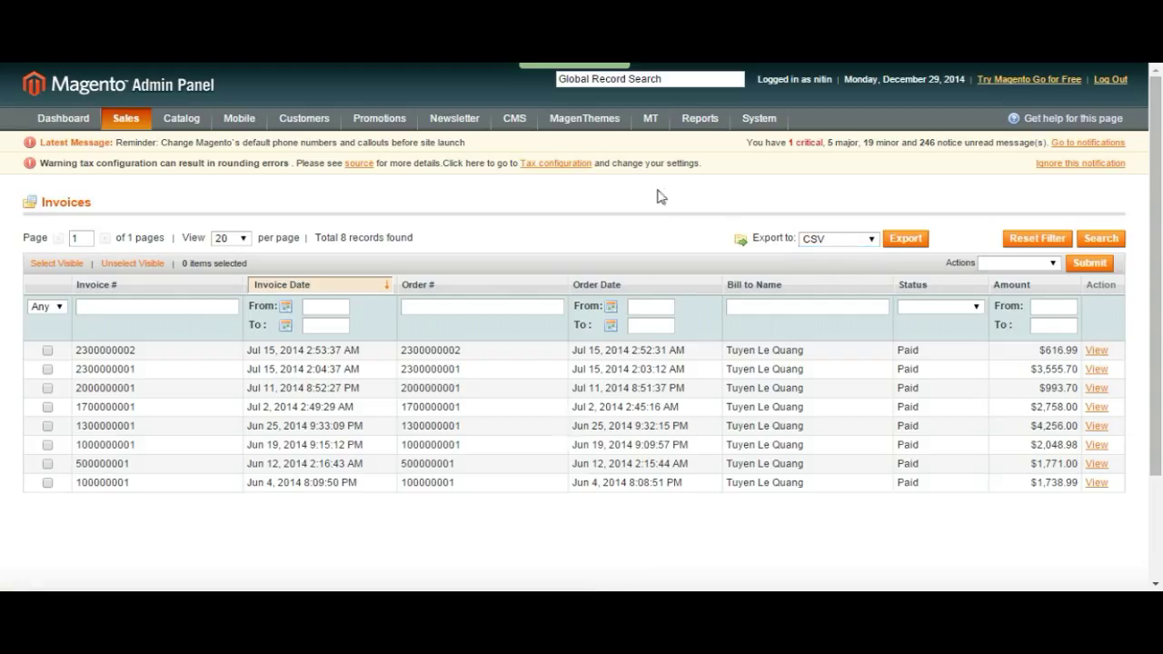
{"action": "mouse_move", "coordinate": [764, 117]}
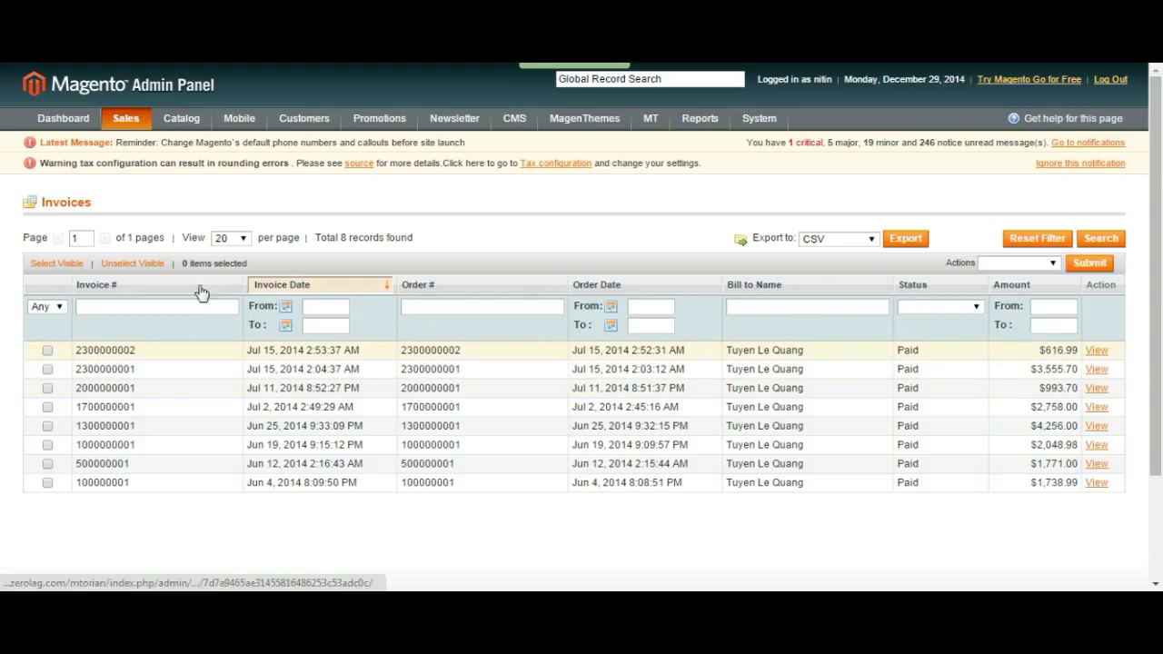
- Open the sales shipments list, view the details of the first shipment, and return to the list
{"action": "mouse_move", "coordinate": [125, 122]}
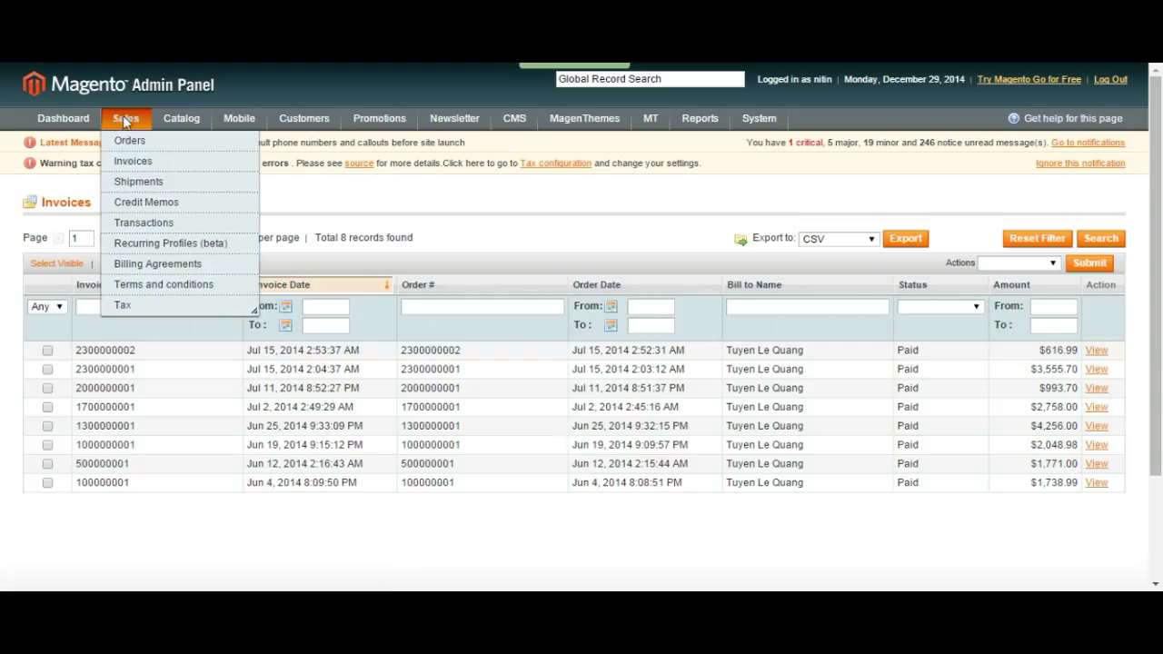
{"action": "left_click", "coordinate": [164, 186]}
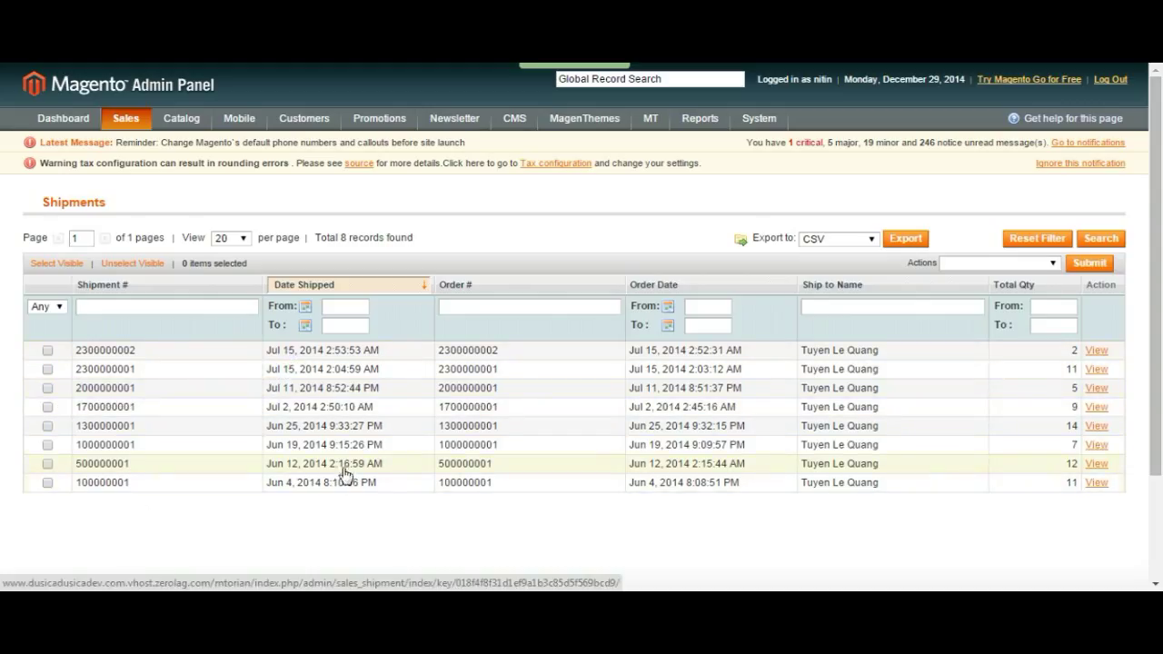
{"action": "left_click", "coordinate": [1095, 352]}
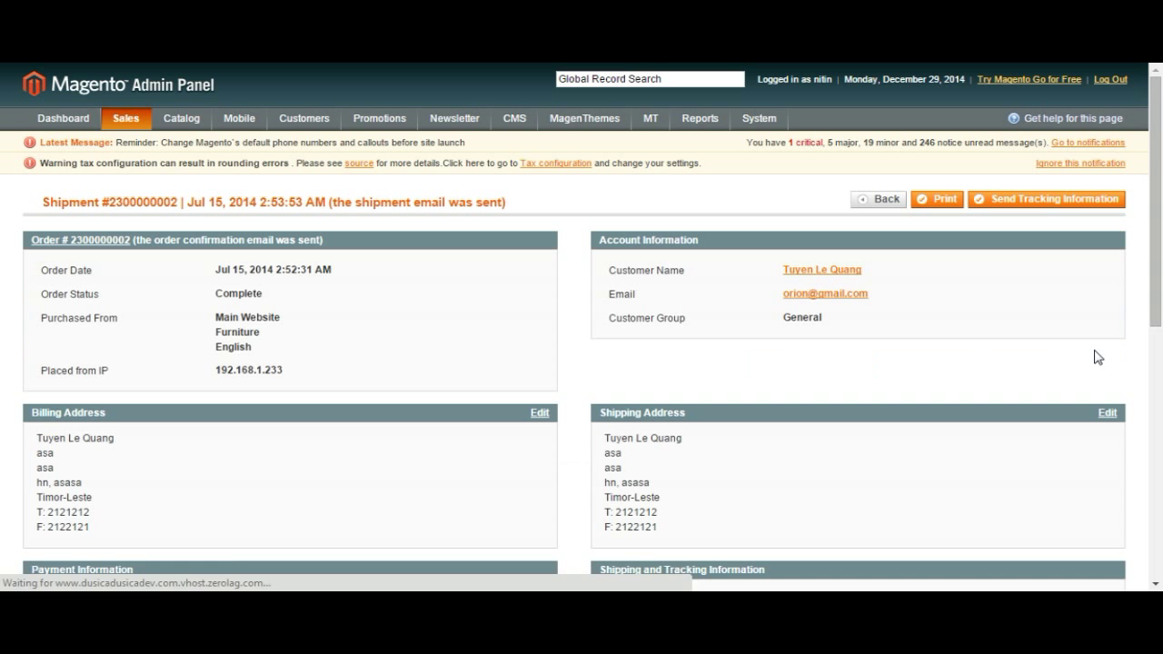
{"action": "scroll", "coordinate": [608, 349], "scroll_direction": "down", "scroll_amount": 3}
{"action": "scroll", "coordinate": [602, 353], "scroll_direction": "up", "scroll_amount": 3}
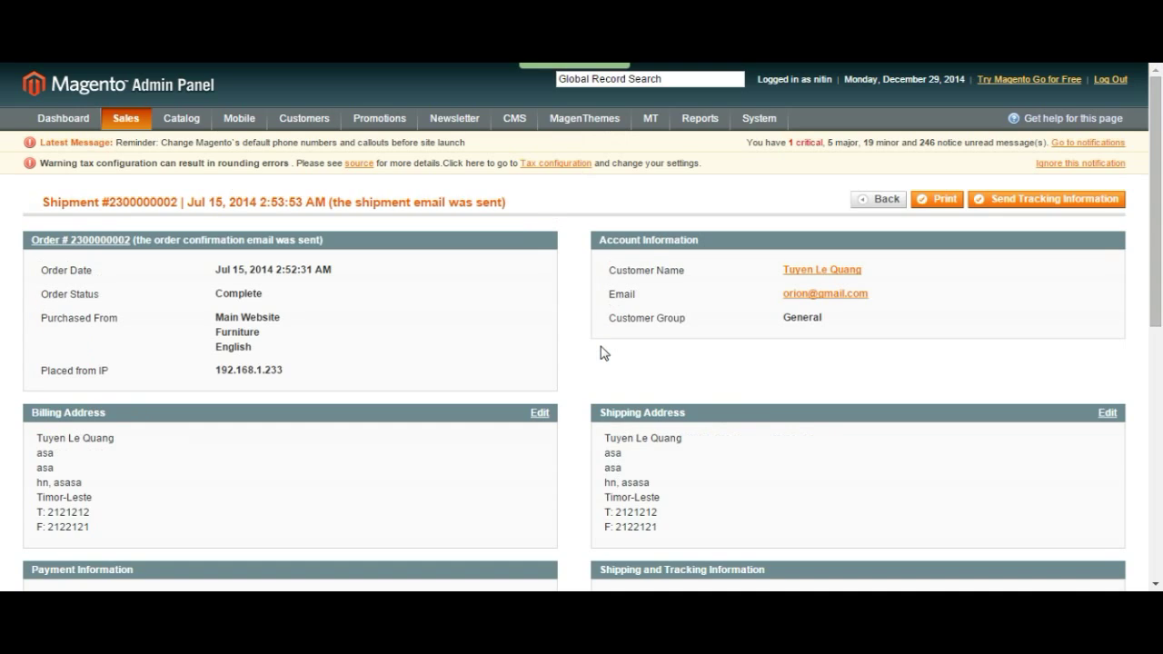
{"action": "left_click", "coordinate": [883, 208]}
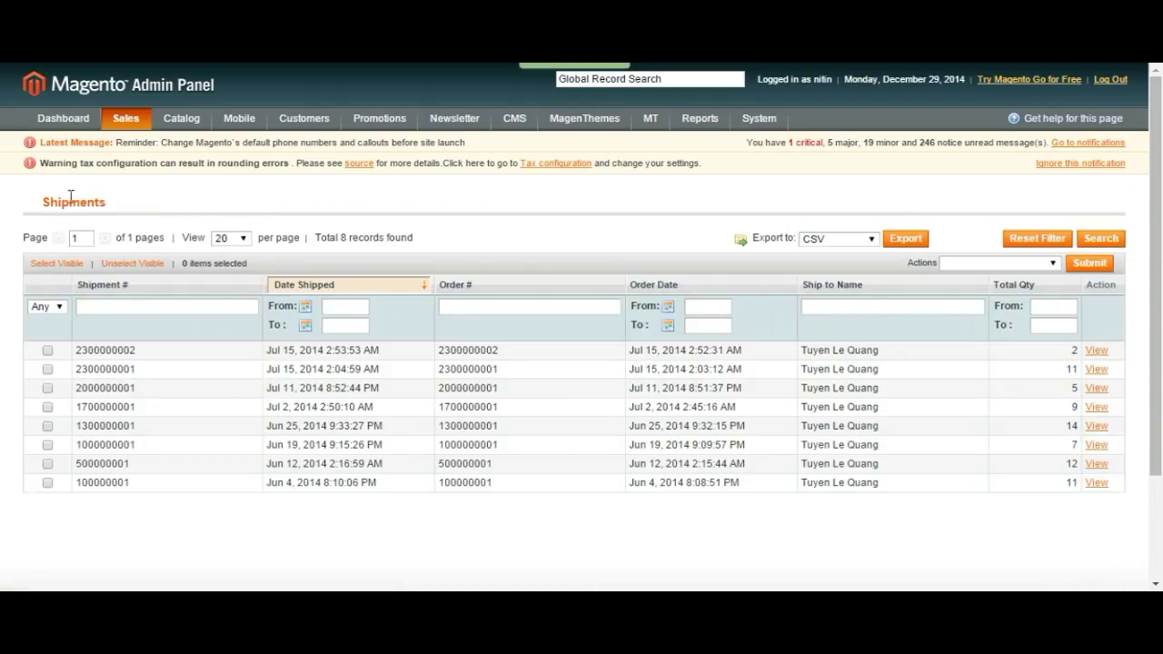
- View the sales credit memos list, followed by the transactions list
{"action": "mouse_move", "coordinate": [125, 116]}
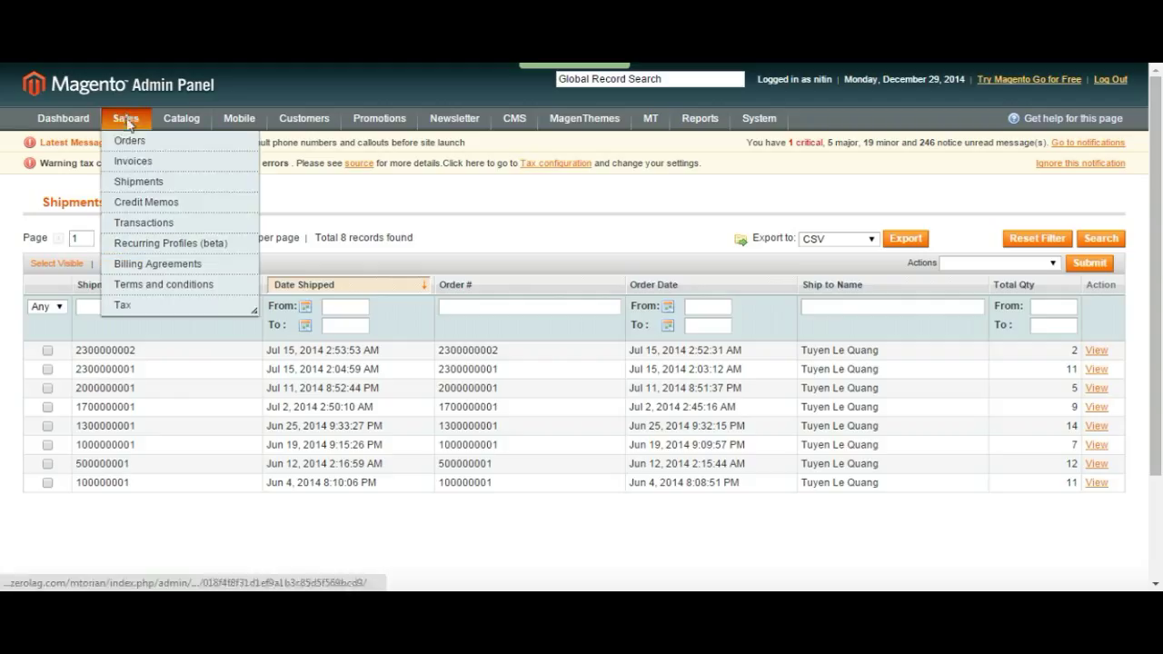
{"action": "left_click", "coordinate": [154, 203]}
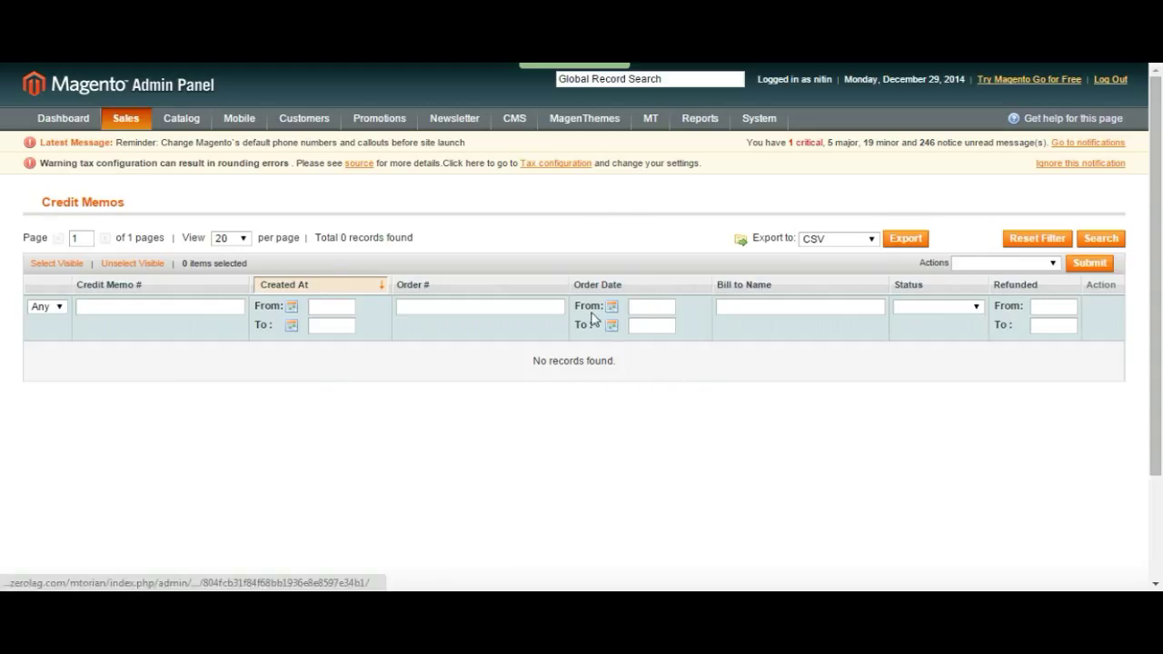
{"action": "mouse_move", "coordinate": [119, 122]}
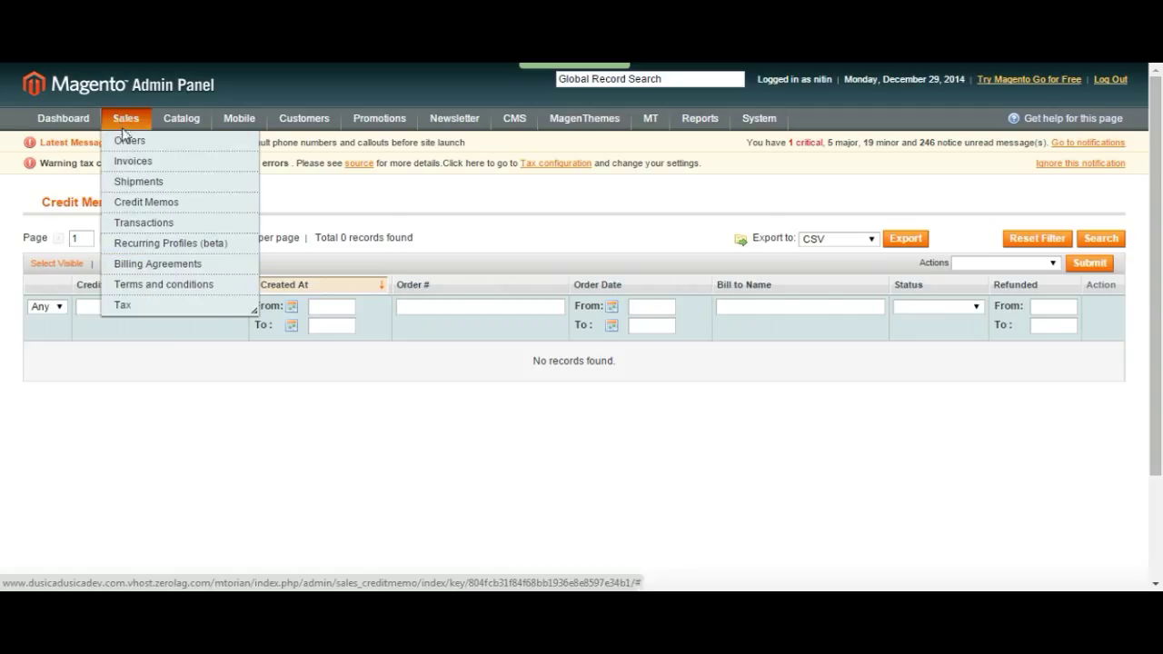
{"action": "left_click", "coordinate": [150, 227]}
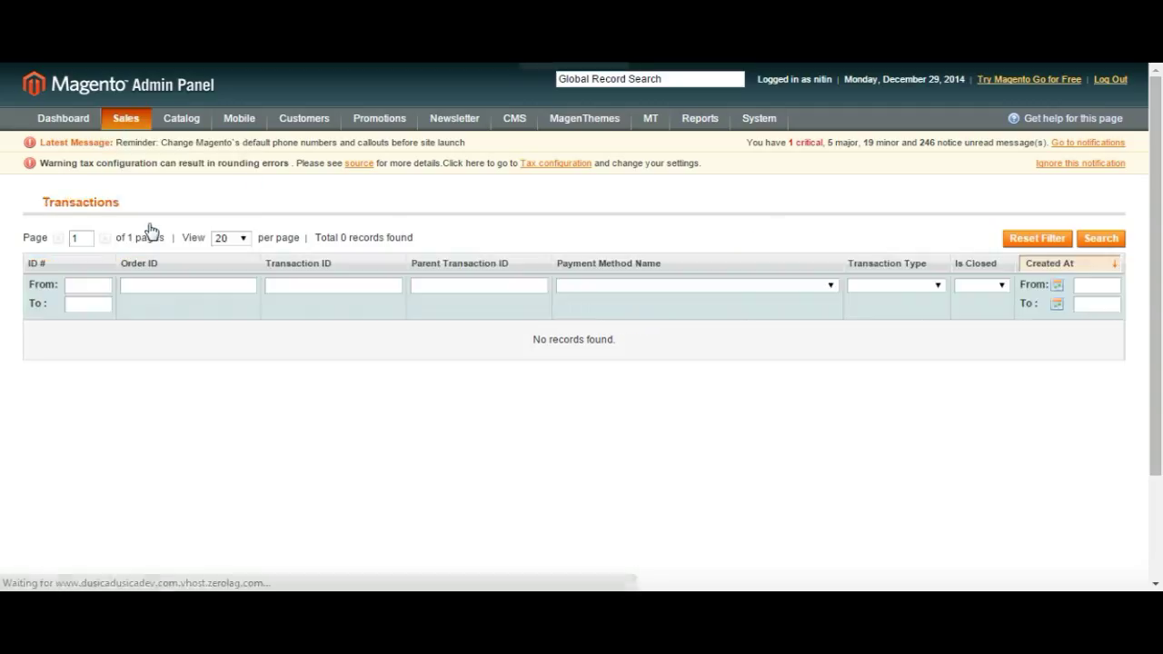
- View the billing agreements list, followed by the sales terms and conditions list
{"action": "mouse_move", "coordinate": [127, 119]}
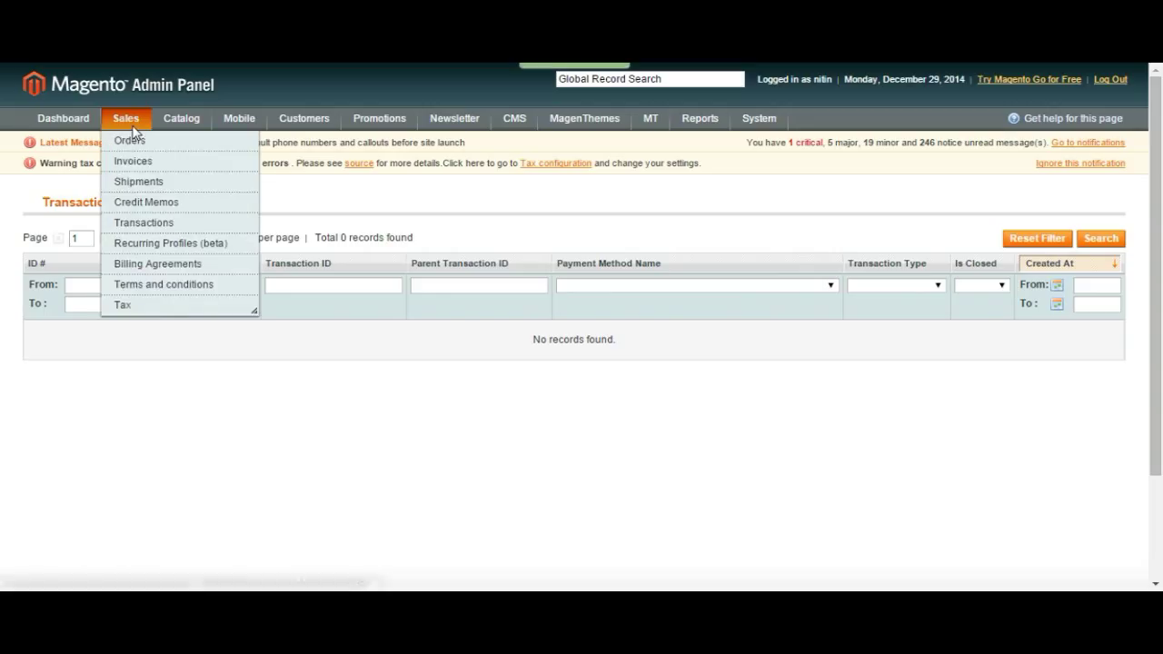
{"action": "left_click", "coordinate": [135, 264]}
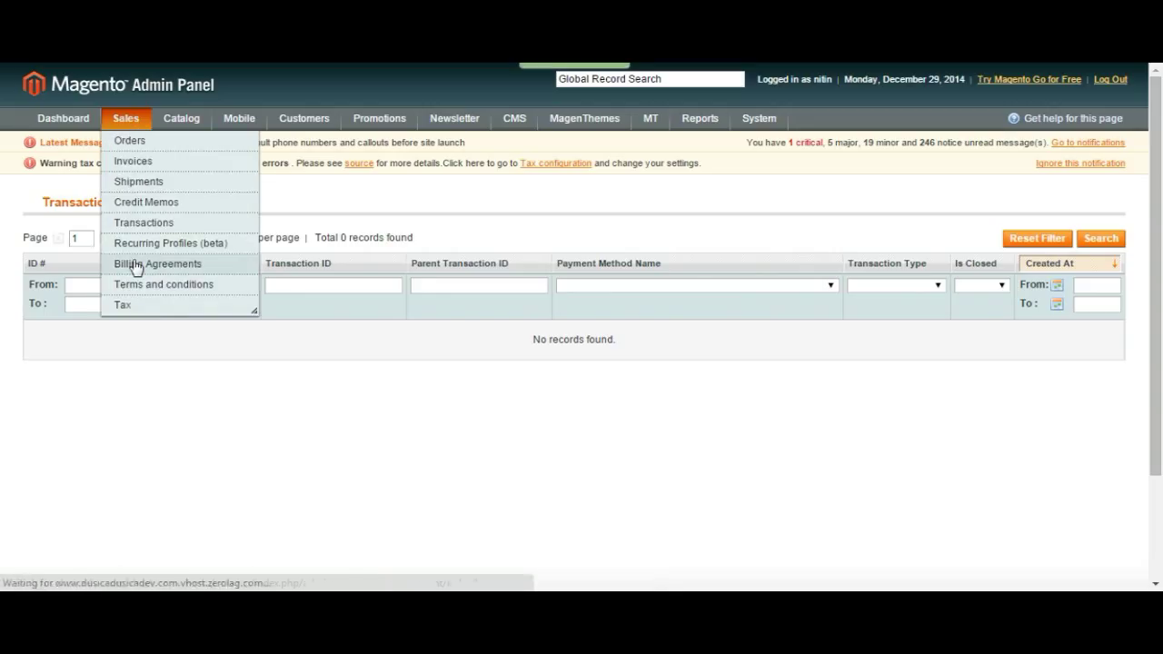
{"action": "mouse_move", "coordinate": [127, 119]}
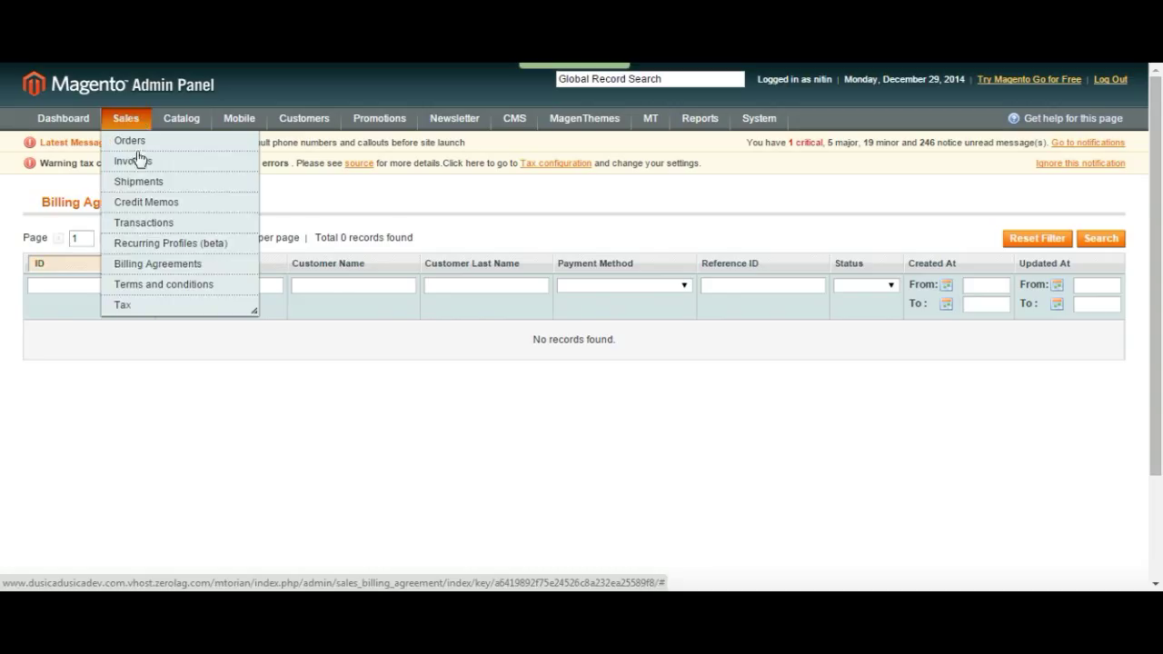
{"action": "left_click", "coordinate": [167, 289]}
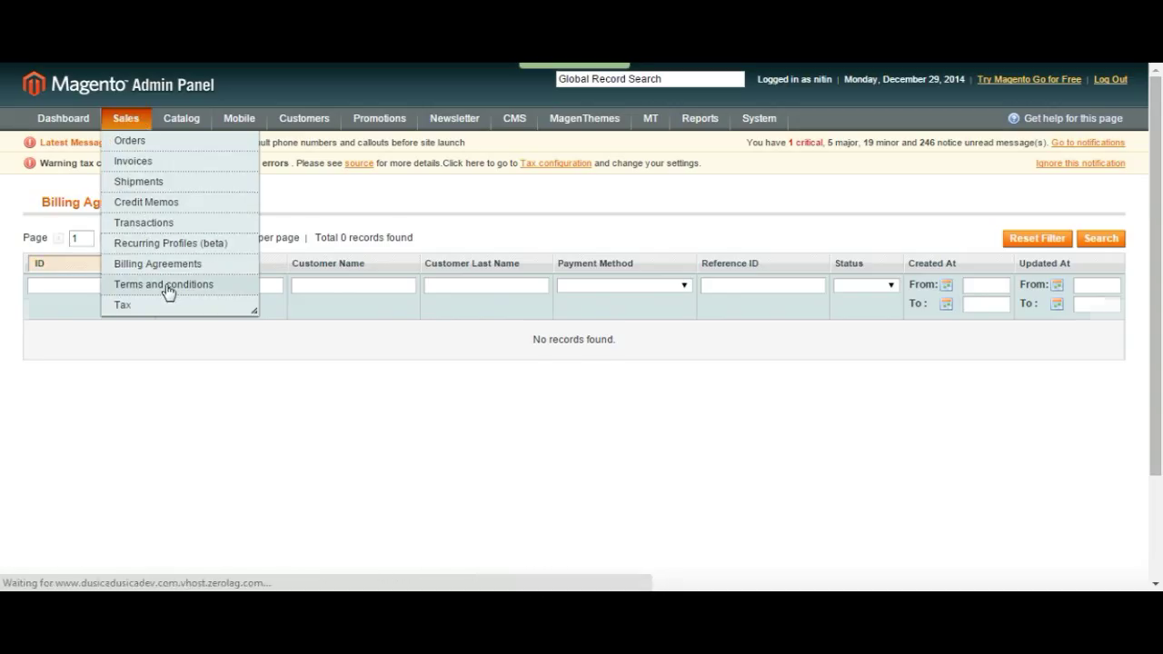
{"action": "mouse_move", "coordinate": [142, 136]}
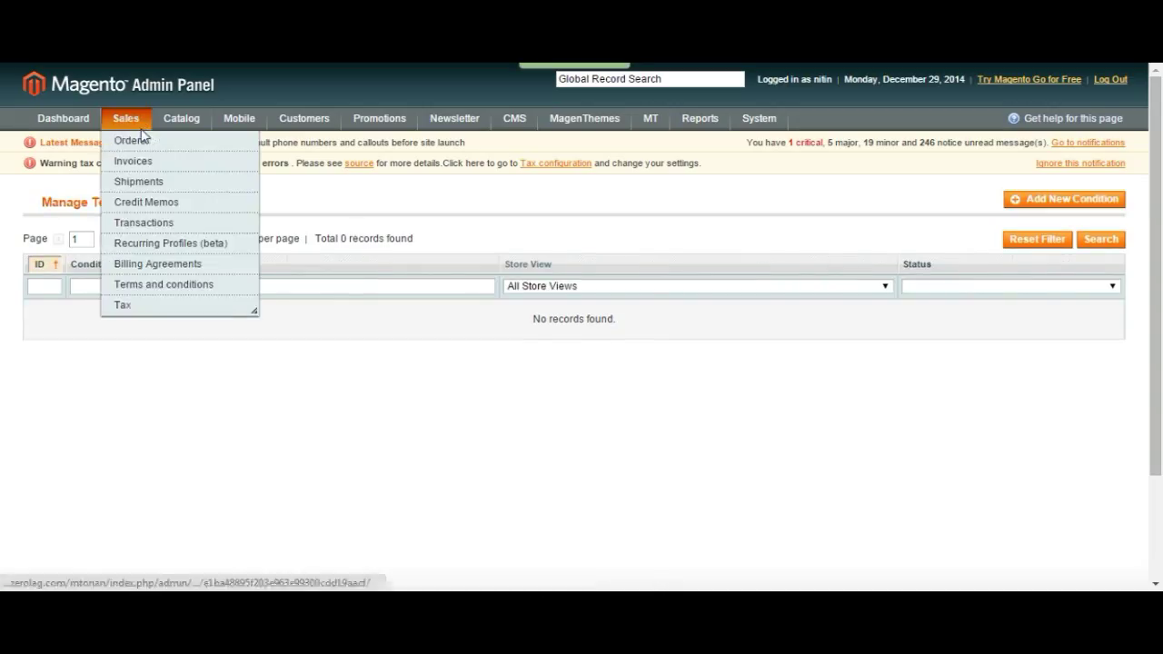
{"action": "mouse_move", "coordinate": [143, 309]}
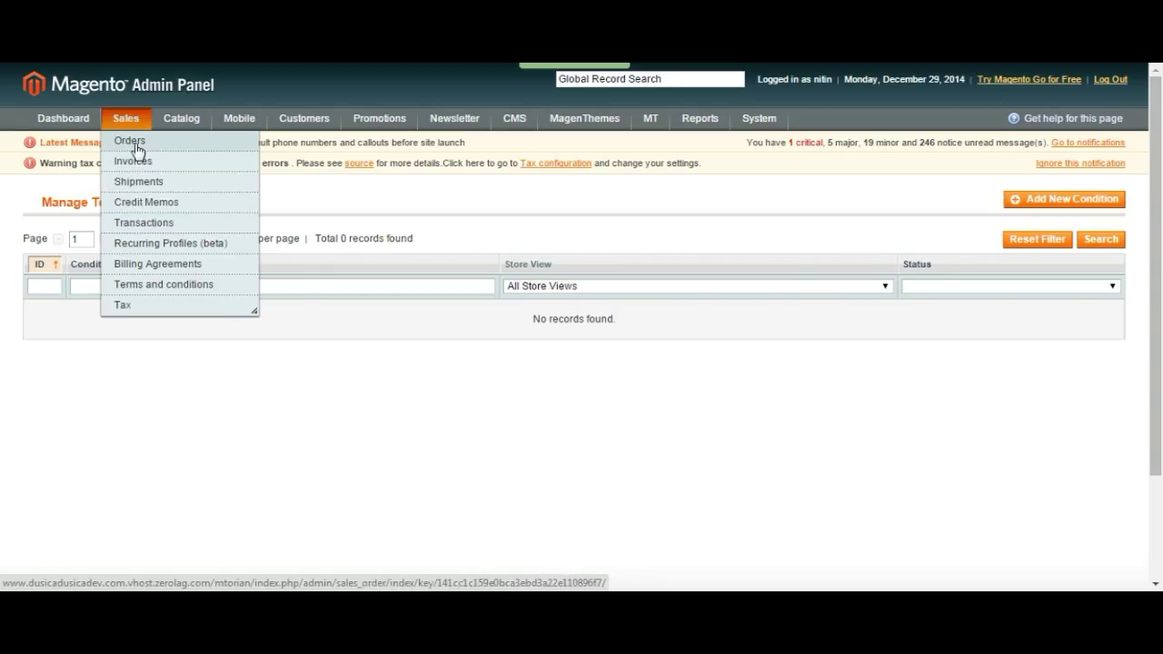
- Open the catalog's Manage Products list and look over its first products
{"action": "mouse_move", "coordinate": [191, 119]}
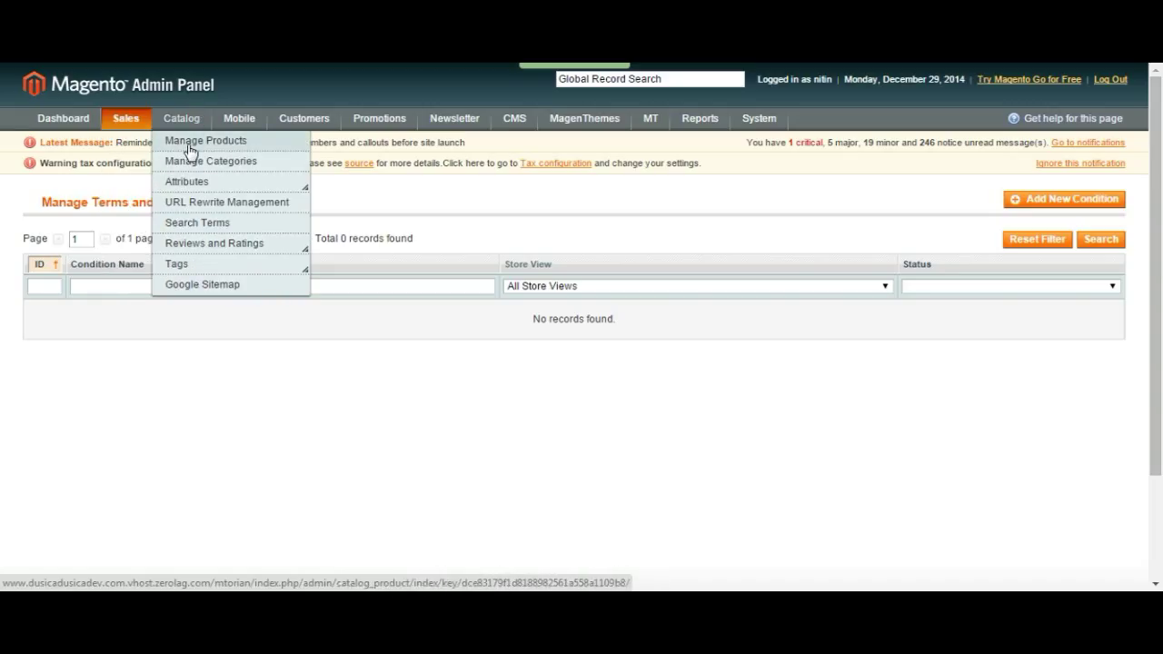
{"action": "left_click", "coordinate": [190, 147]}
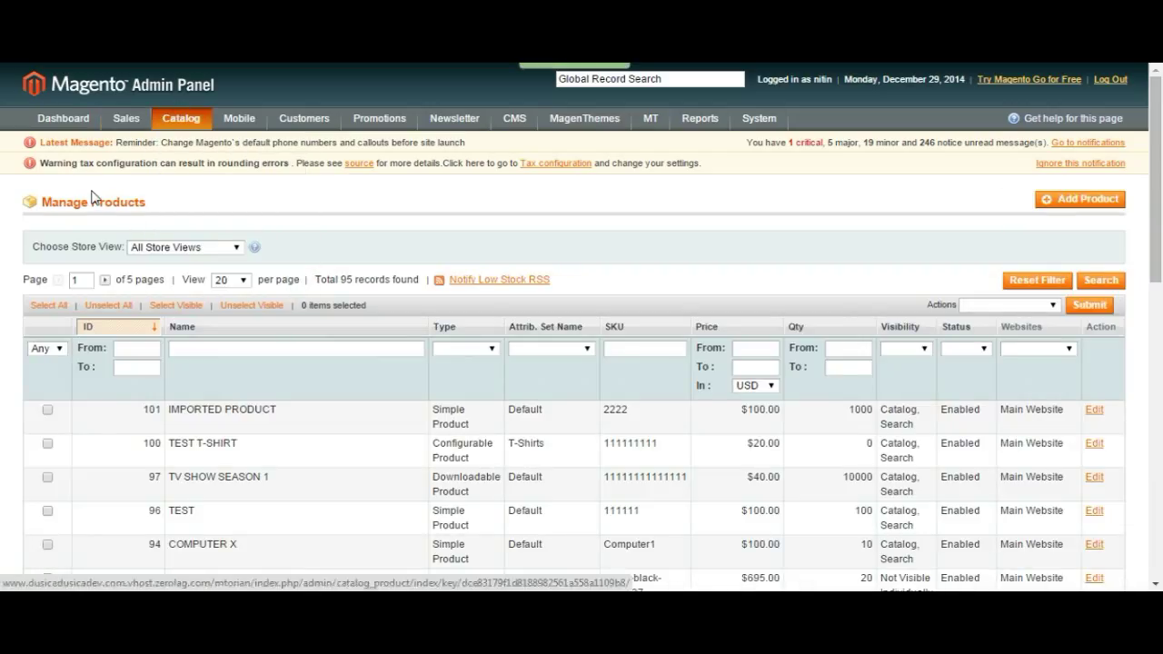
{"action": "scroll", "coordinate": [117, 216], "scroll_direction": "down", "scroll_amount": 10}
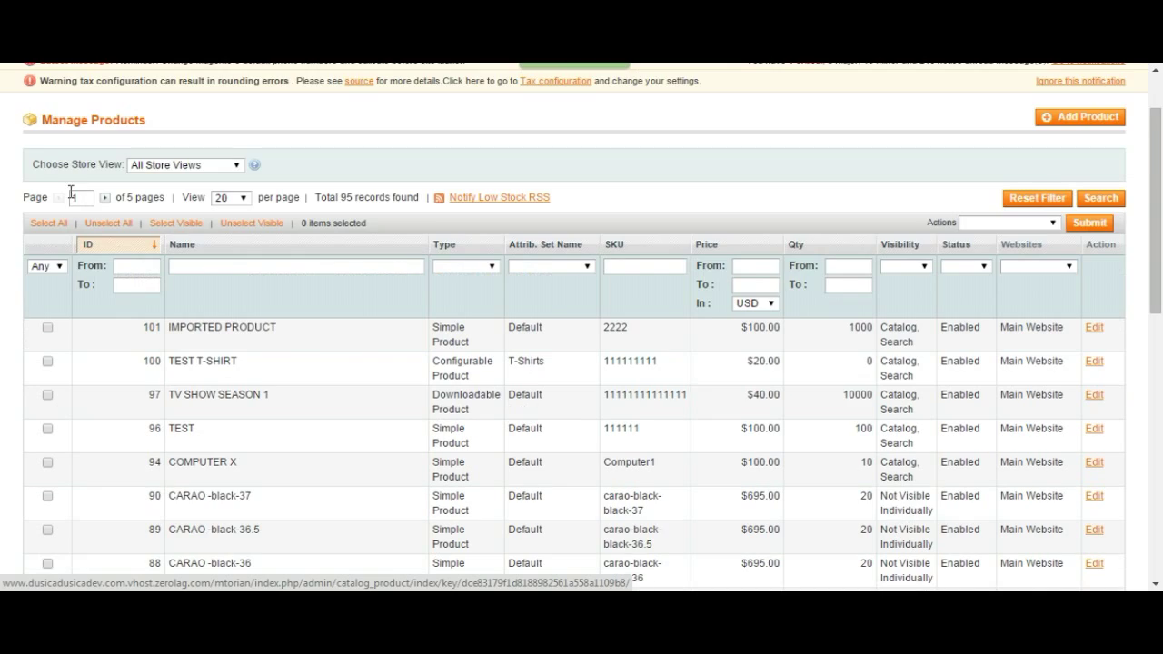
{"action": "scroll", "coordinate": [522, 232], "scroll_direction": "up", "scroll_amount": 10}
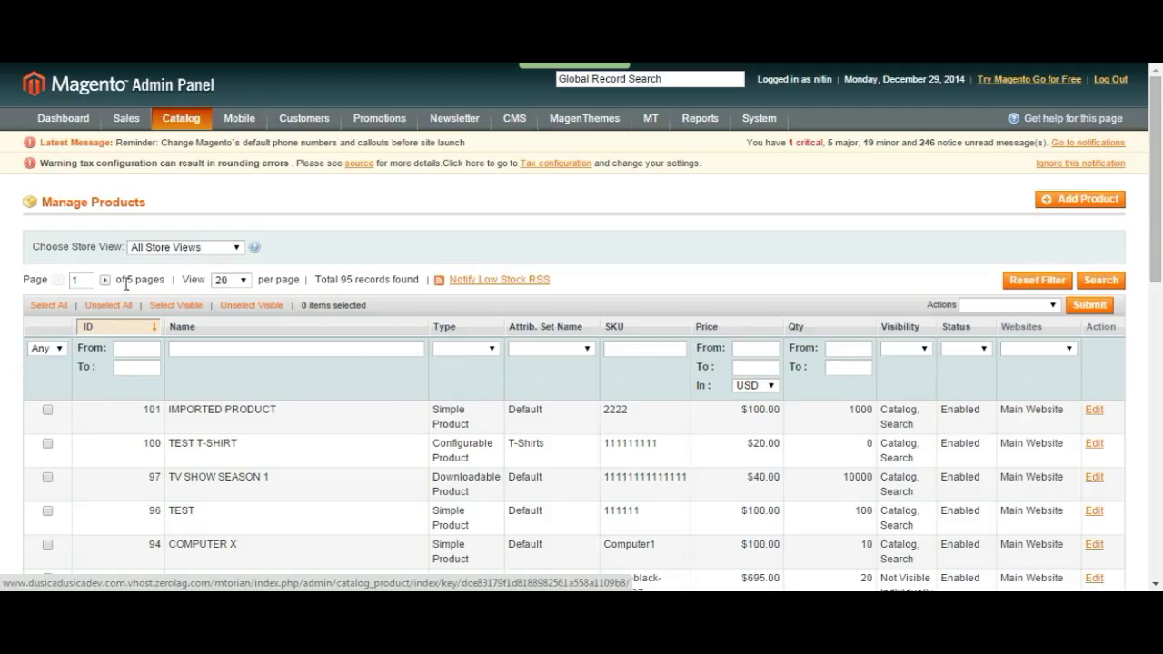
- Show 200 products per page and look through the product list
{"action": "left_click", "coordinate": [238, 280]}
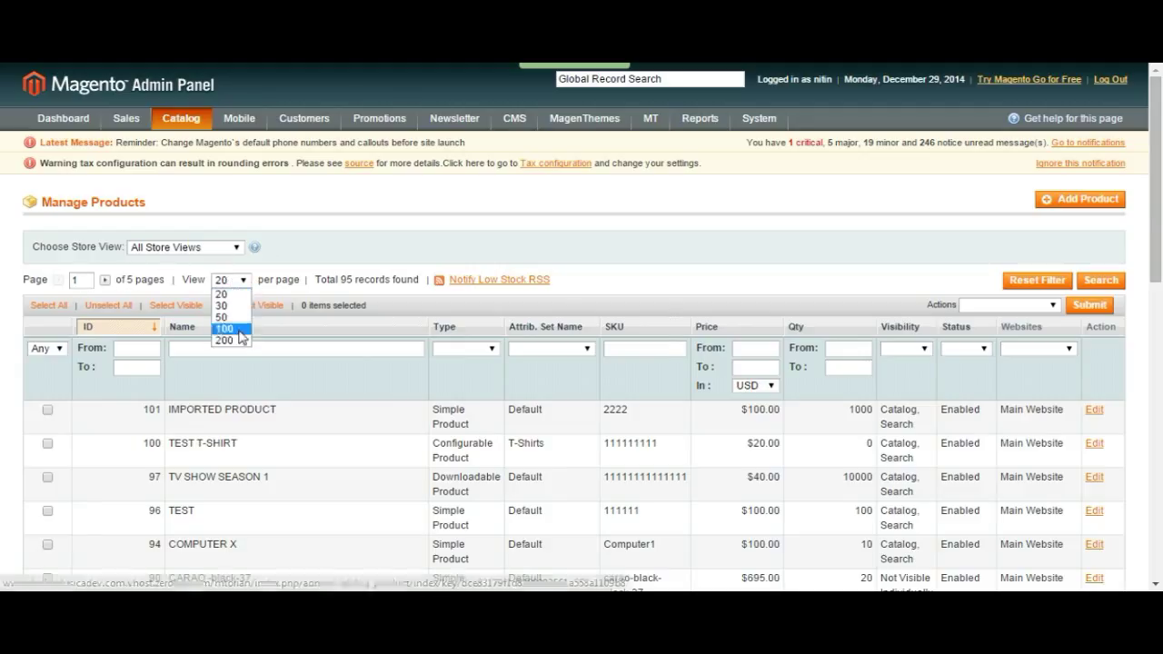
{"action": "left_click", "coordinate": [229, 345]}
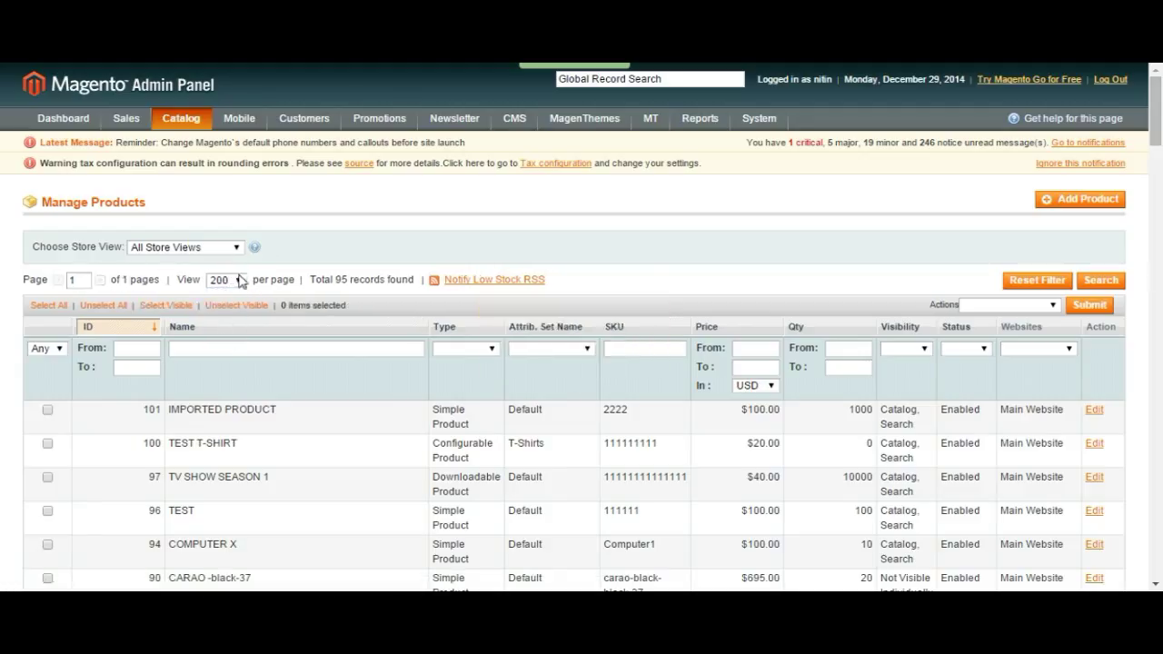
{"action": "scroll", "coordinate": [493, 222], "scroll_direction": "down", "scroll_amount": 20}
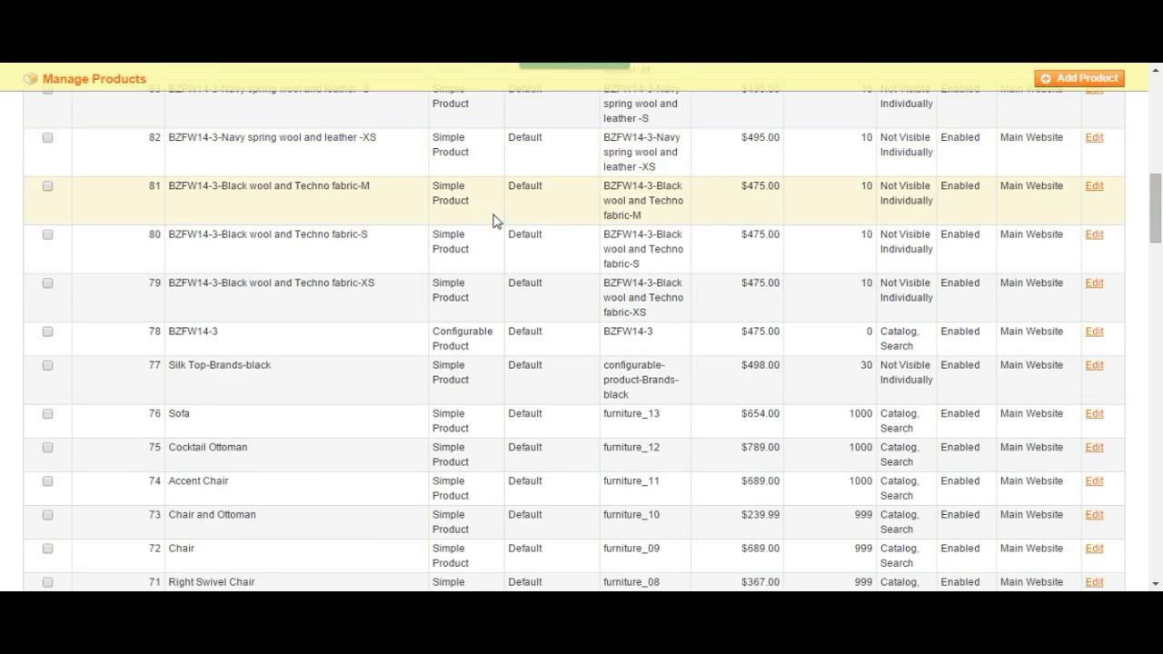
{"action": "scroll", "coordinate": [495, 222], "scroll_direction": "down", "scroll_amount": 3}
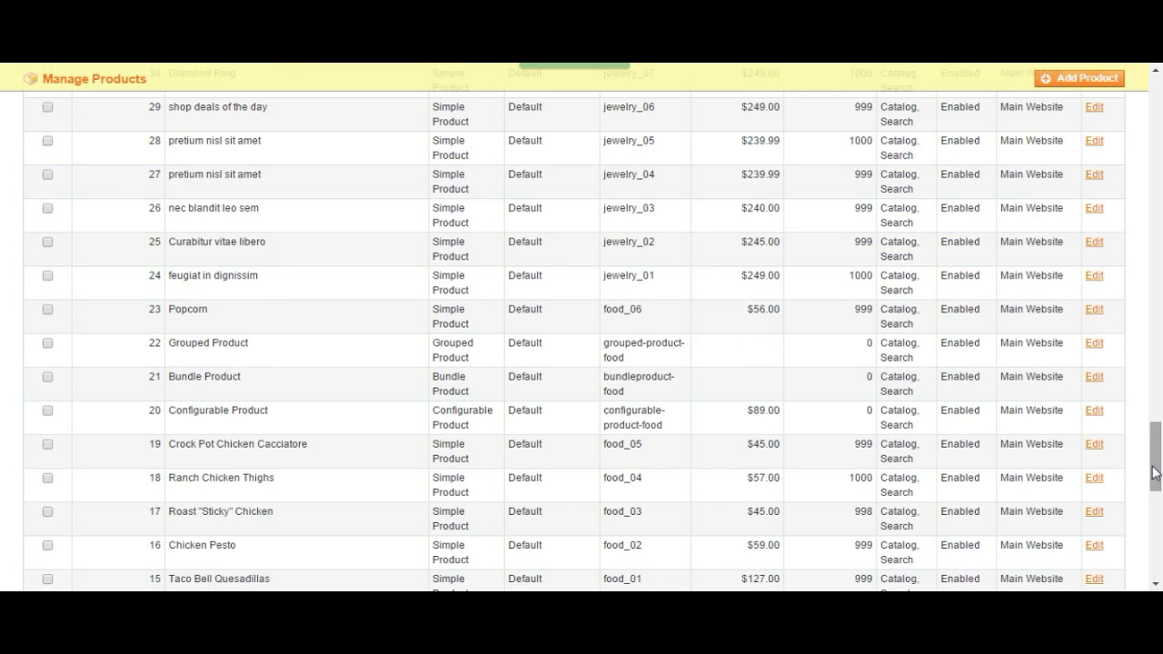
{"action": "left_click_drag", "start_coordinate": [1155, 467], "coordinate": [1142, 102]}
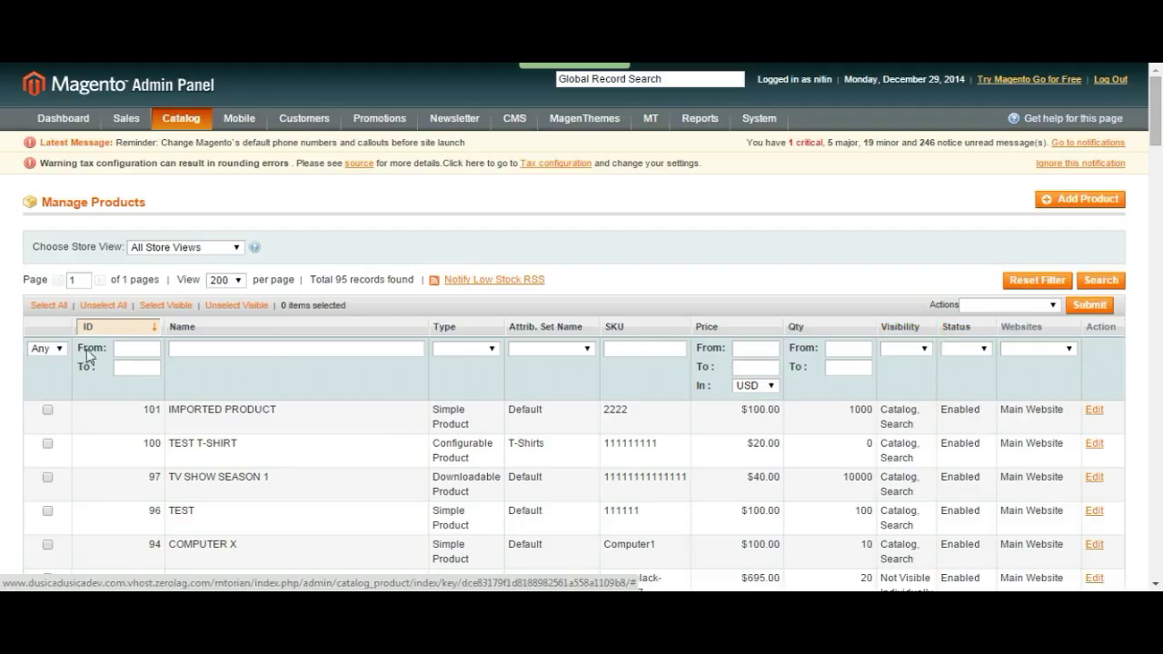
- Select all products in the list and check which bulk actions are available for them
{"action": "left_click", "coordinate": [52, 307]}
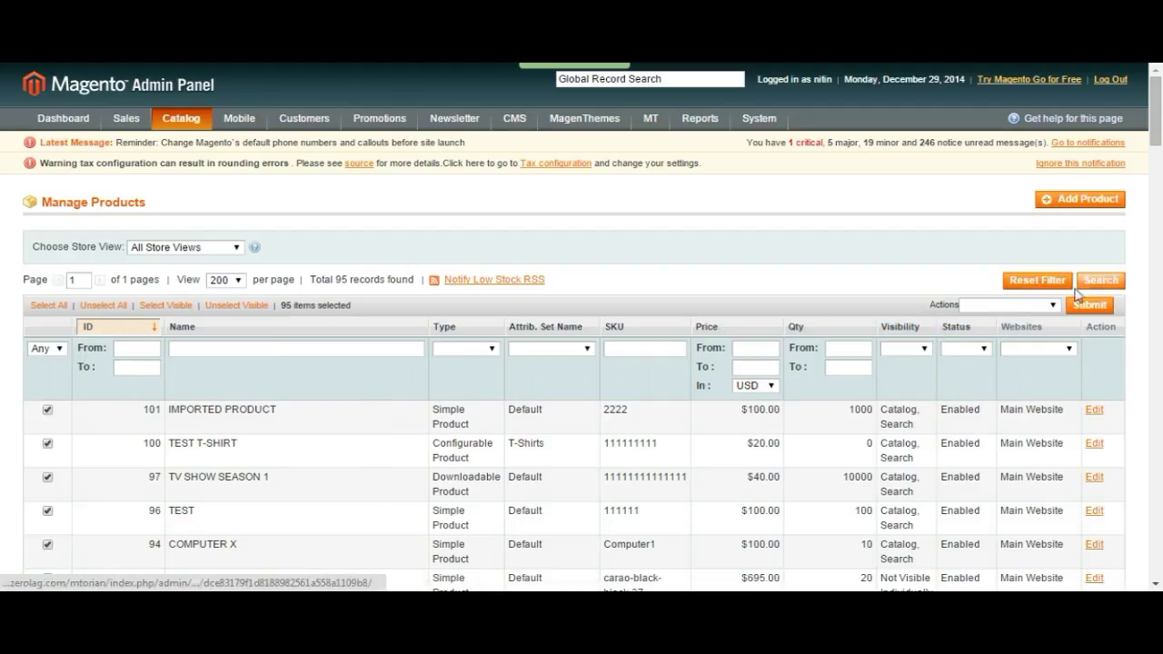
{"action": "left_click", "coordinate": [1006, 306]}
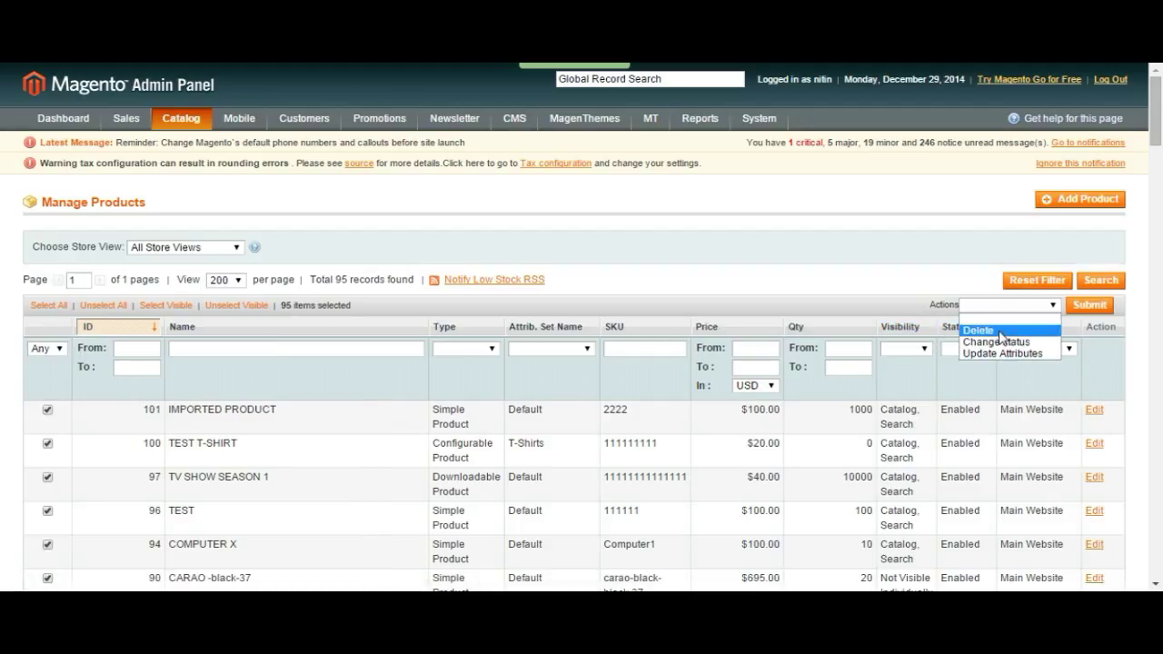
{"action": "left_click", "coordinate": [997, 306]}
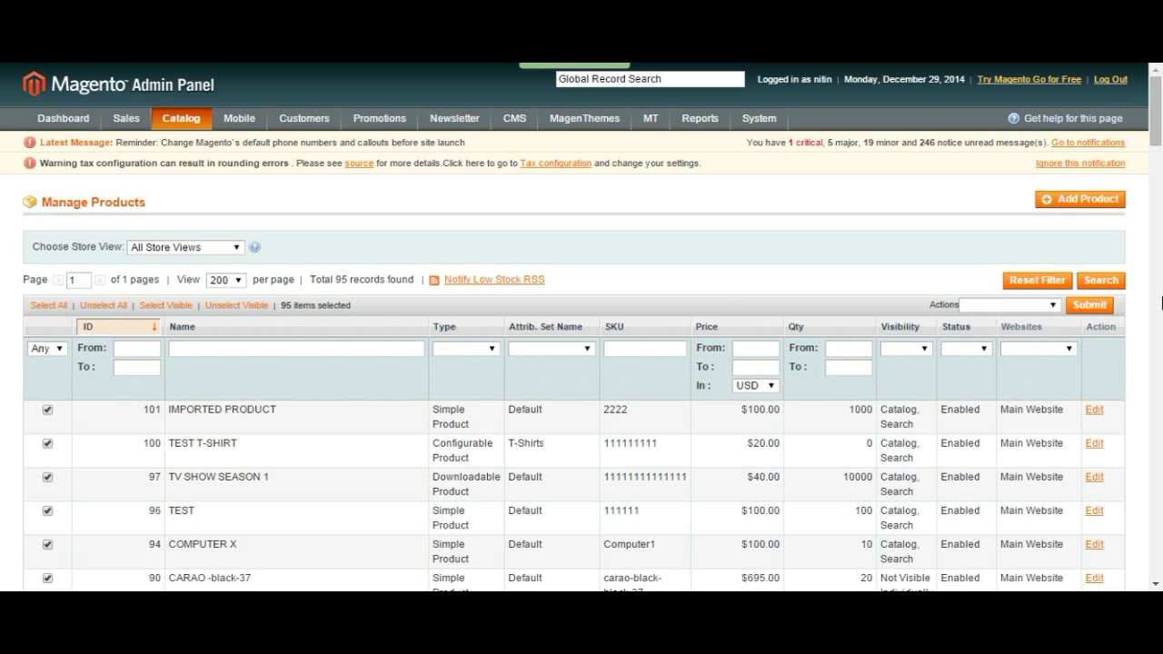
- Find the CARAO product in the list and open it for editing
{"action": "scroll", "coordinate": [720, 297], "scroll_direction": "down", "scroll_amount": 3}
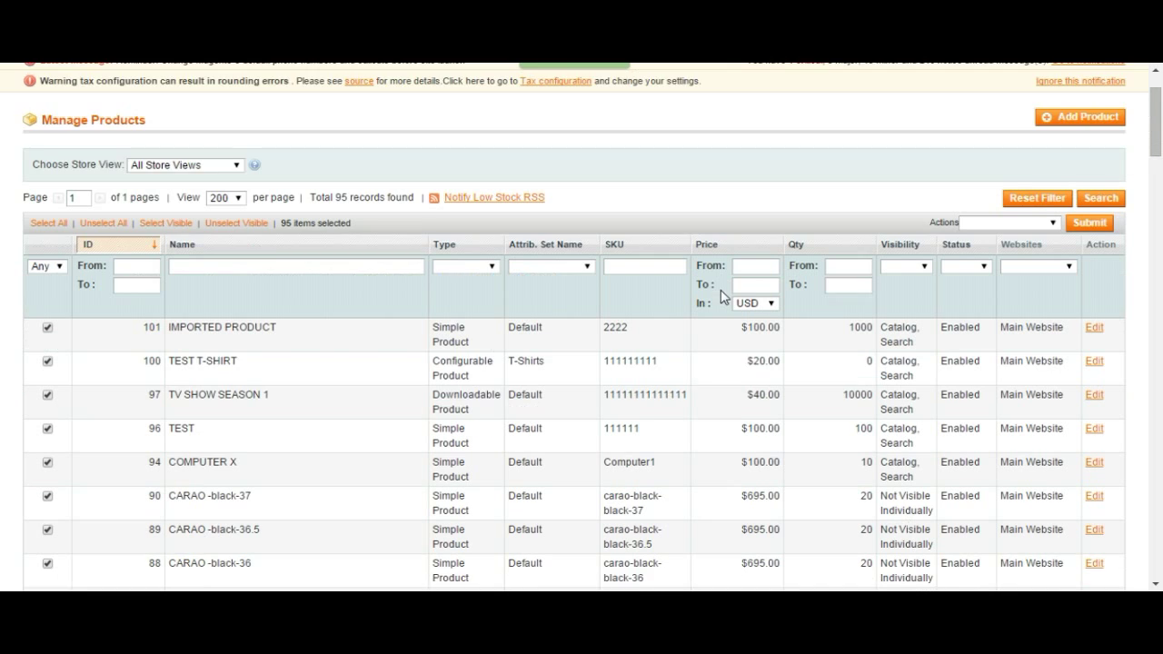
{"action": "scroll", "coordinate": [272, 417], "scroll_direction": "down", "scroll_amount": 3}
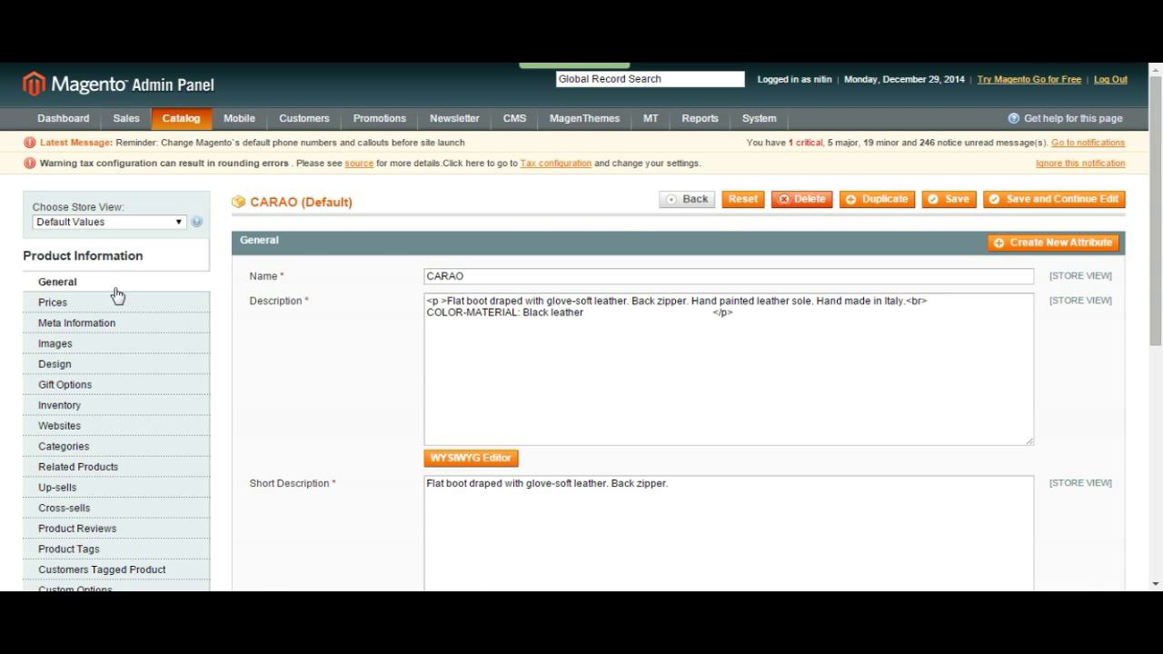
- Look over the CARAO product's information sections and return to browsing the full product list
{"action": "scroll", "coordinate": [114, 309], "scroll_direction": "down", "scroll_amount": 2}
{"action": "scroll", "coordinate": [367, 470], "scroll_direction": "up", "scroll_amount": 2}
{"action": "left_click", "coordinate": [685, 202]}
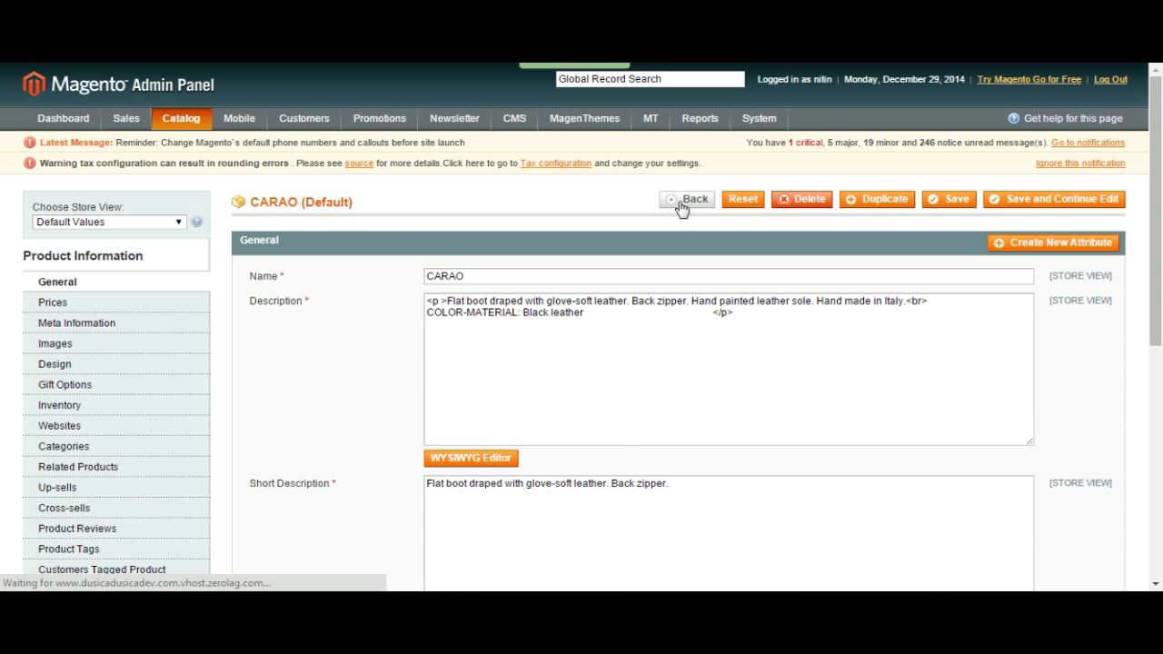
{"action": "scroll", "coordinate": [630, 217], "scroll_direction": "down", "scroll_amount": 3}
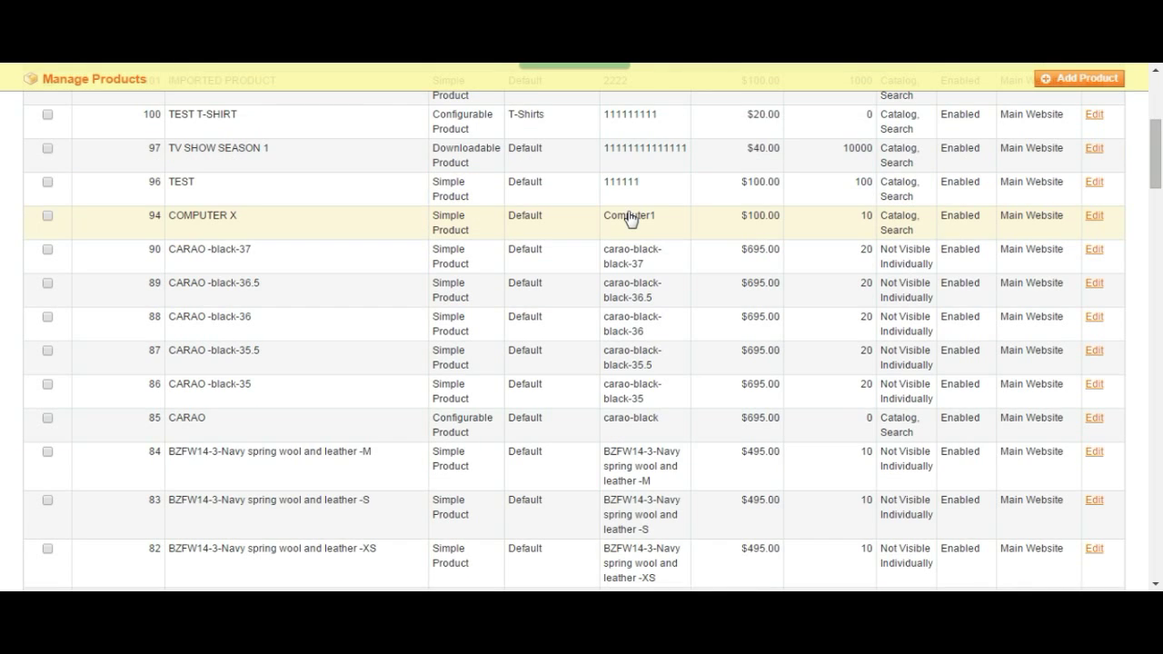
{"action": "scroll", "coordinate": [630, 216], "scroll_direction": "down", "scroll_amount": 4}
{"action": "left_click_drag", "start_coordinate": [1160, 171], "coordinate": [1130, 93]}
- Open the catalog's Manage Categories page
{"action": "mouse_move", "coordinate": [181, 119]}
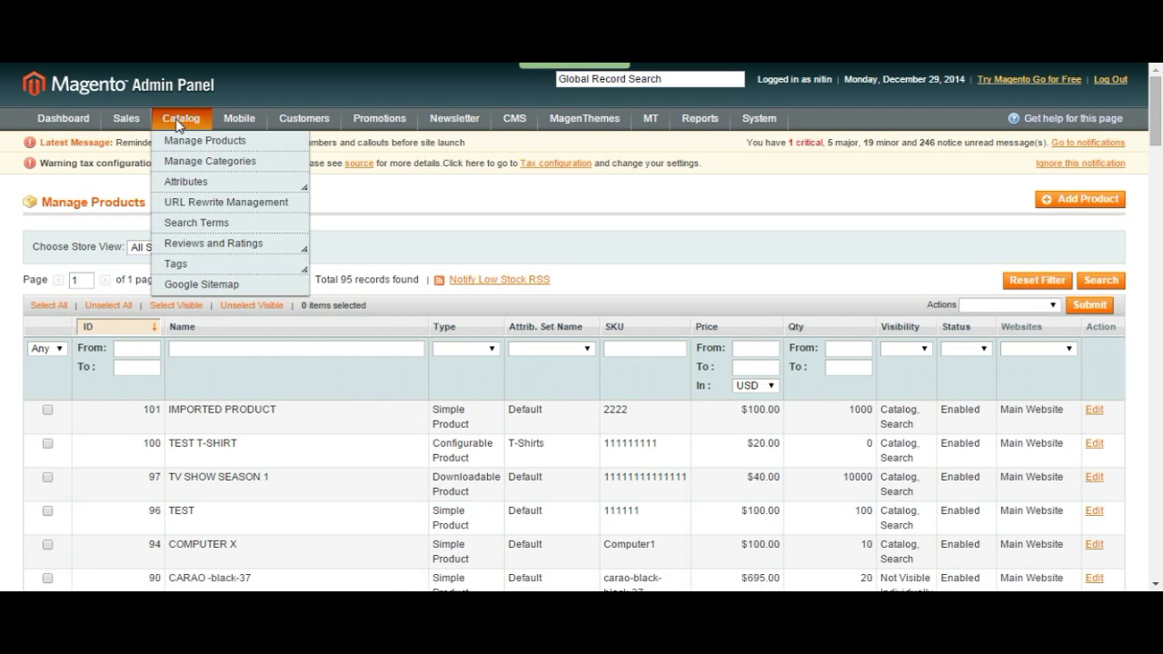
{"action": "left_click", "coordinate": [250, 168]}
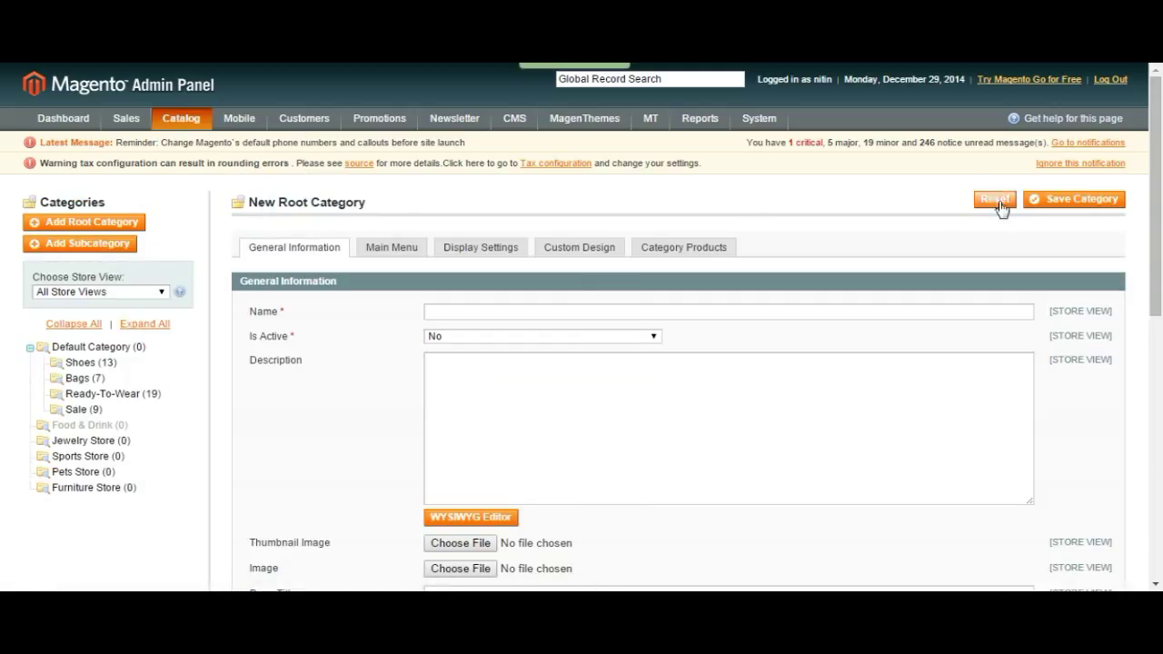
{"action": "mouse_move", "coordinate": [181, 120]}
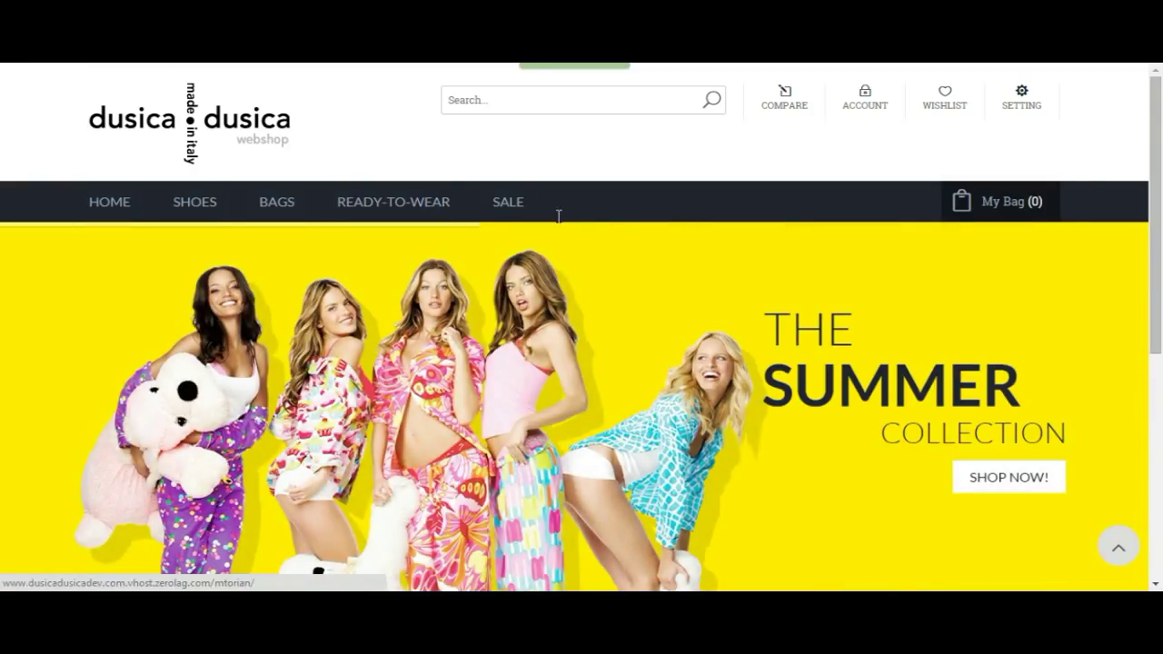
- On the webshop storefront, open the Shoes category and look over its products and the main navigation categories
{"action": "left_click", "coordinate": [196, 203]}
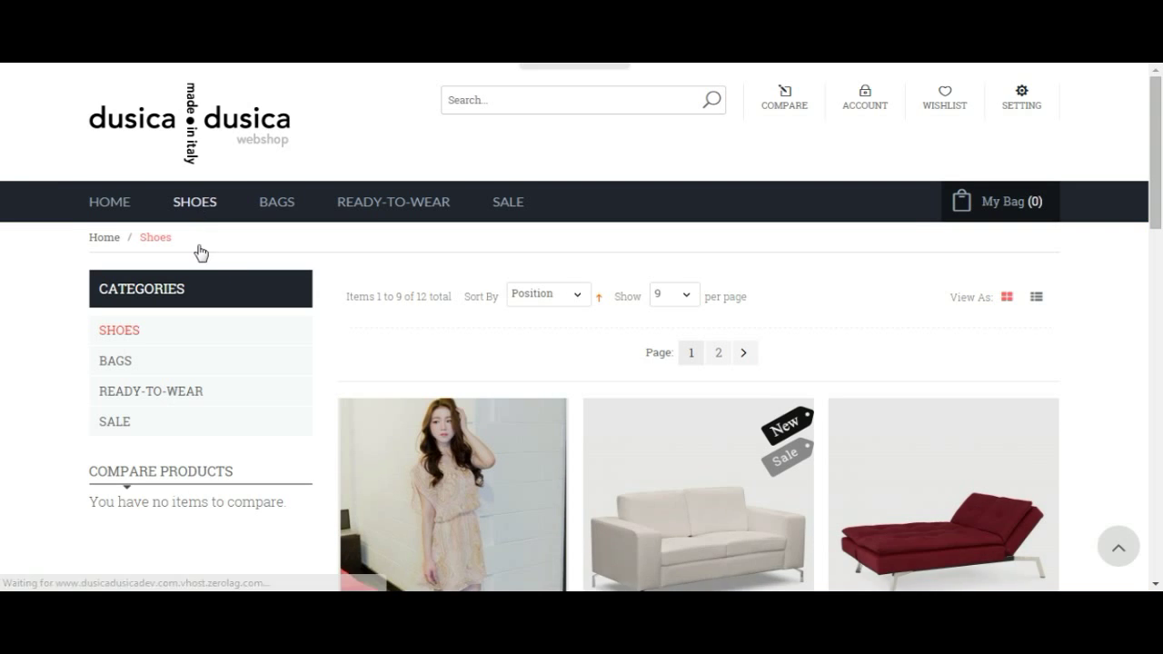
{"action": "scroll", "coordinate": [363, 236], "scroll_direction": "down", "scroll_amount": 2}
{"action": "scroll", "coordinate": [575, 303], "scroll_direction": "down", "scroll_amount": 2}
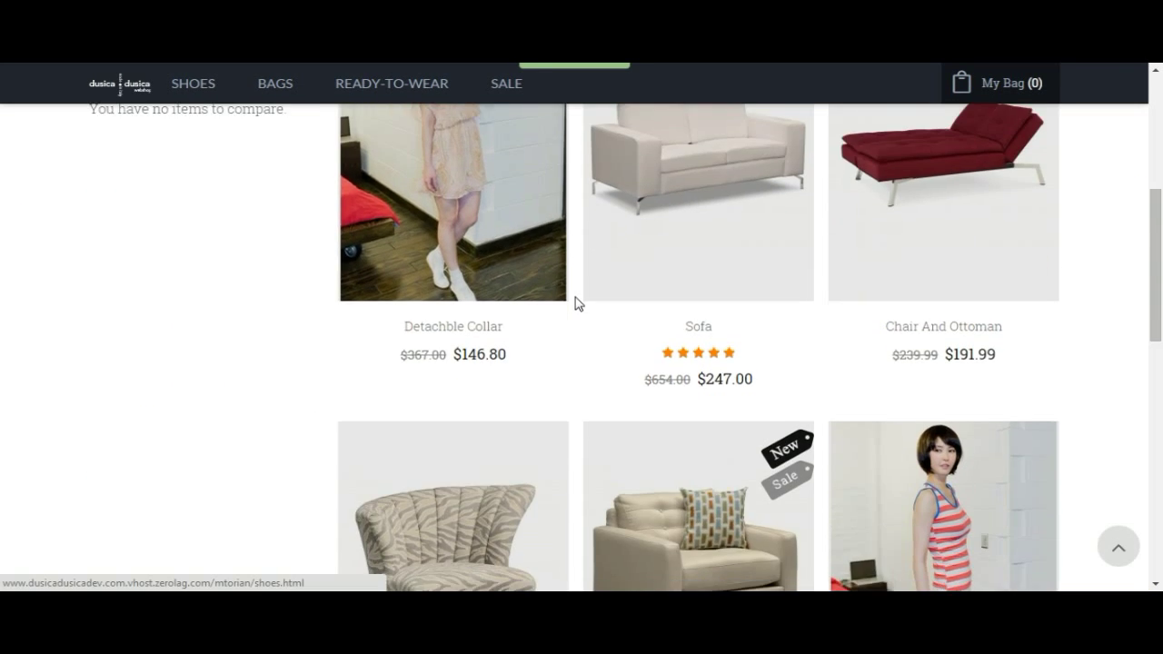
{"action": "scroll", "coordinate": [574, 303], "scroll_direction": "up", "scroll_amount": 5}
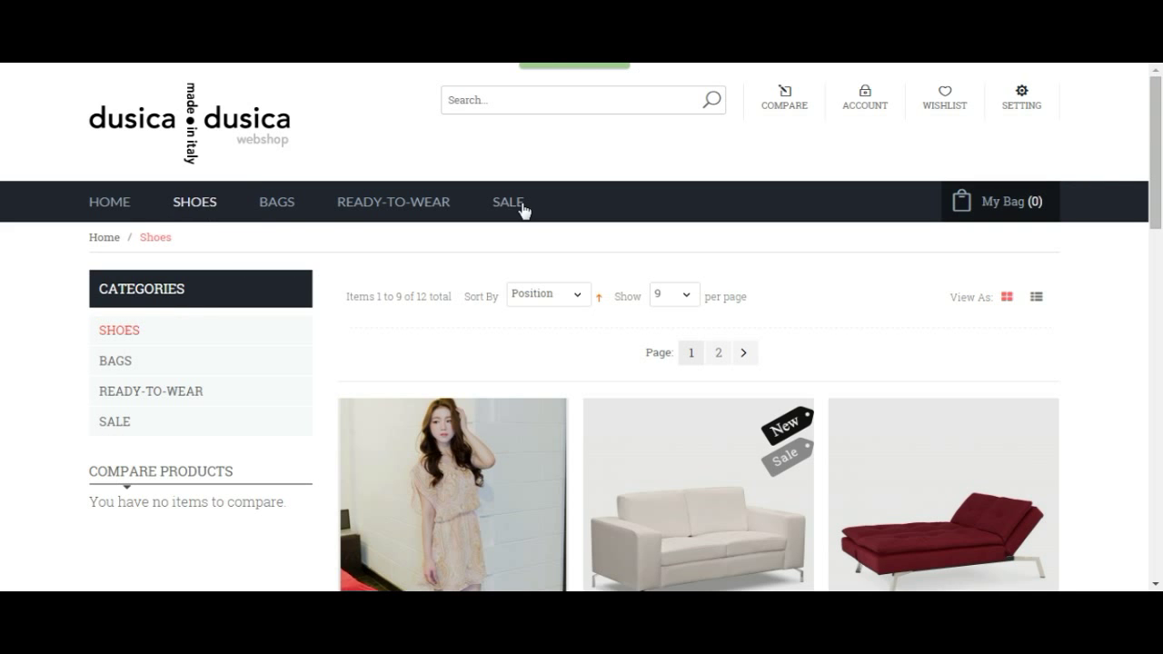
{"action": "left_click_drag", "start_coordinate": [523, 210], "coordinate": [475, 200]}
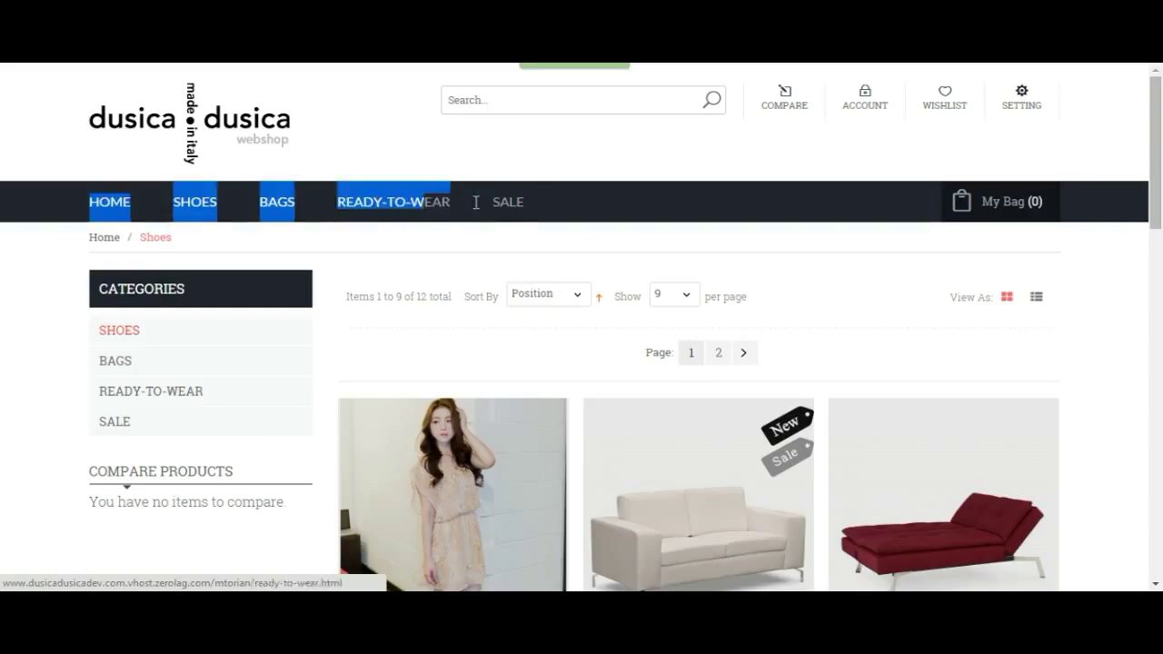
{"action": "left_click", "coordinate": [576, 210]}
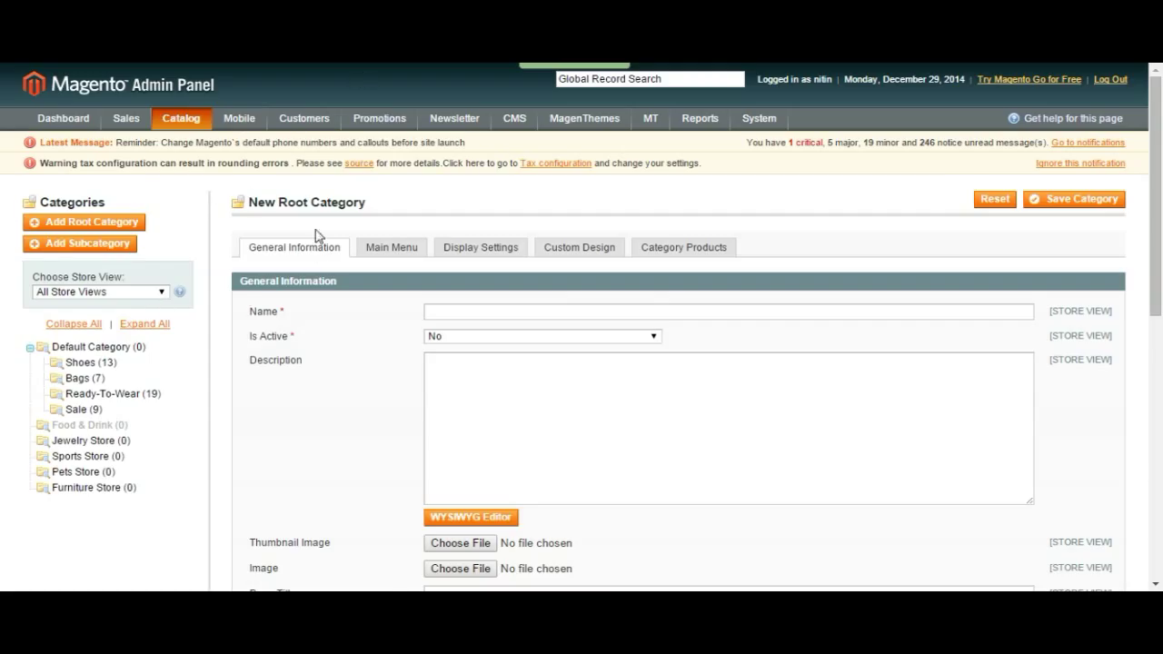
- Back in the admin's category tree, examine the Default Category's subcategories and open Shoes
{"action": "scroll", "coordinate": [311, 311], "scroll_direction": "down", "scroll_amount": 1}
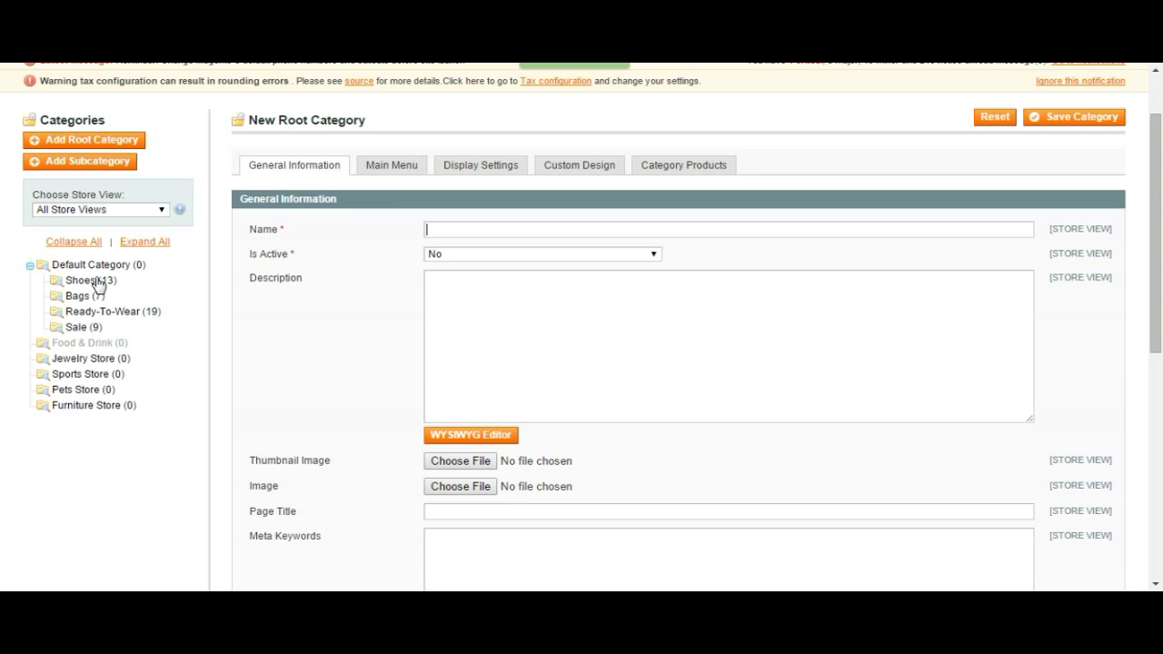
{"action": "left_click_drag", "start_coordinate": [109, 328], "coordinate": [161, 330]}
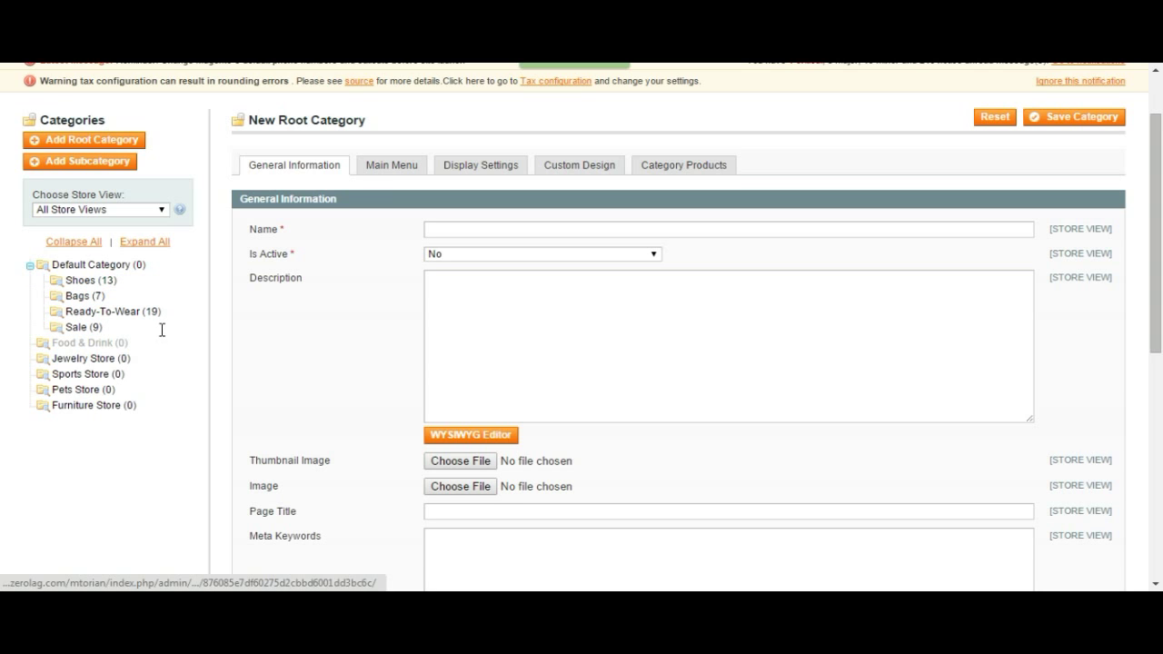
{"action": "left_click", "coordinate": [111, 280]}
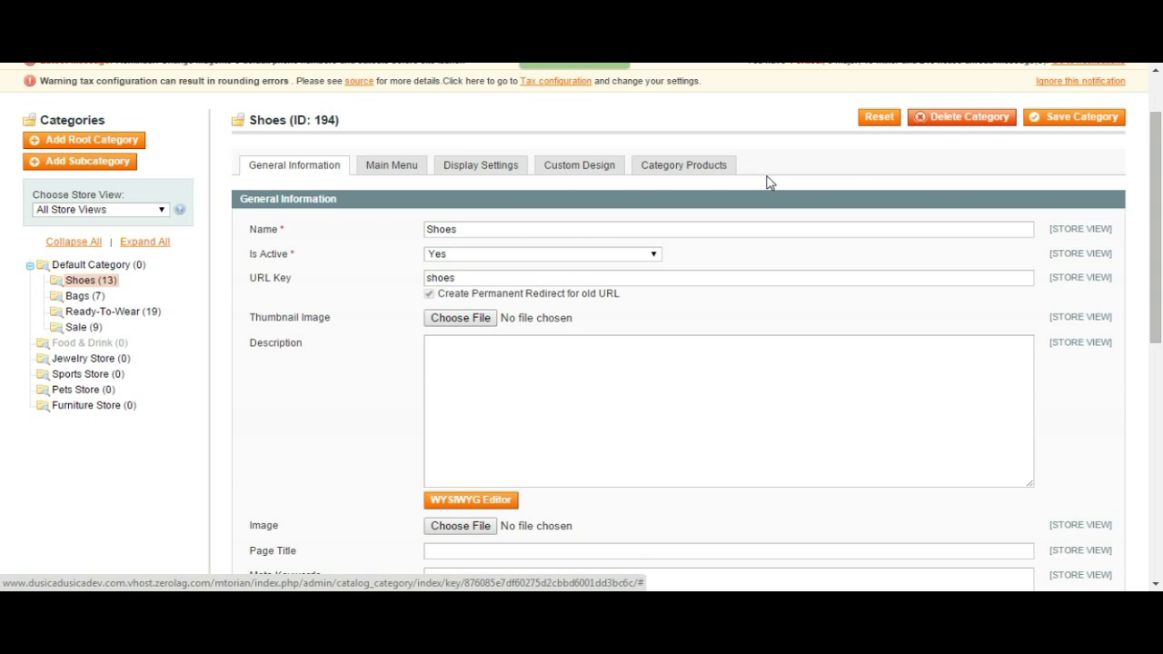
{"action": "scroll", "coordinate": [744, 189], "scroll_direction": "up", "scroll_amount": 1}
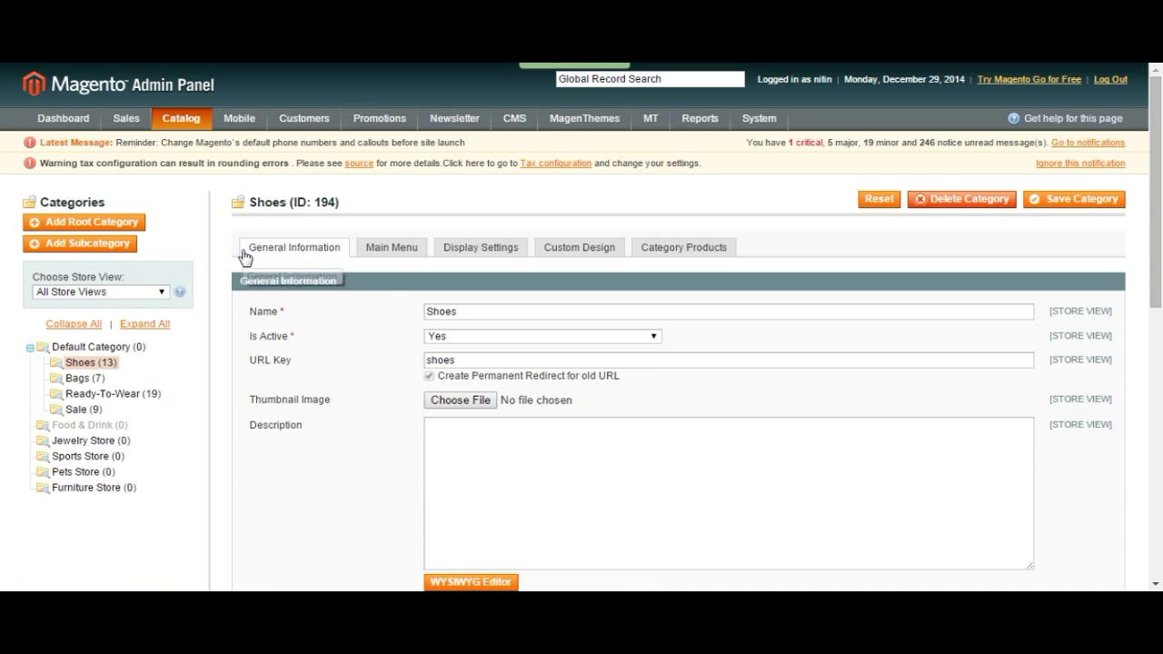
- Look through the Shoes category's Main Menu, Display Settings, Custom Design and Category Products sections
{"action": "left_click", "coordinate": [411, 253]}
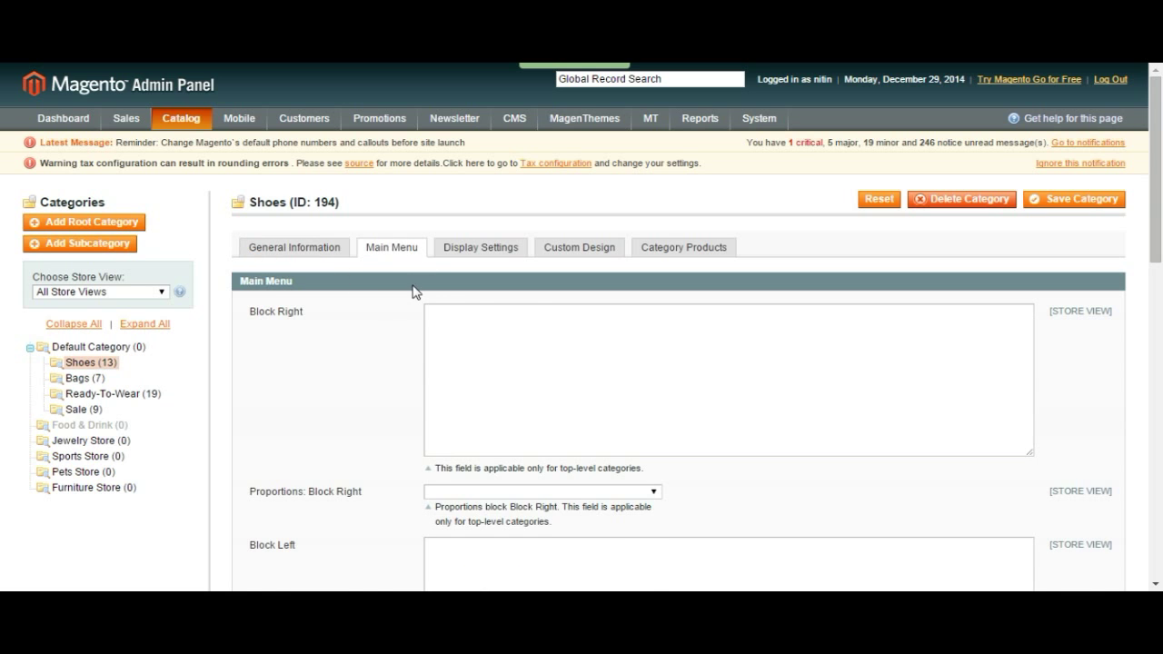
{"action": "scroll", "coordinate": [412, 291], "scroll_direction": "down", "scroll_amount": 4}
{"action": "scroll", "coordinate": [412, 290], "scroll_direction": "up", "scroll_amount": 4}
{"action": "left_click", "coordinate": [479, 249]}
{"action": "left_click", "coordinate": [592, 253]}
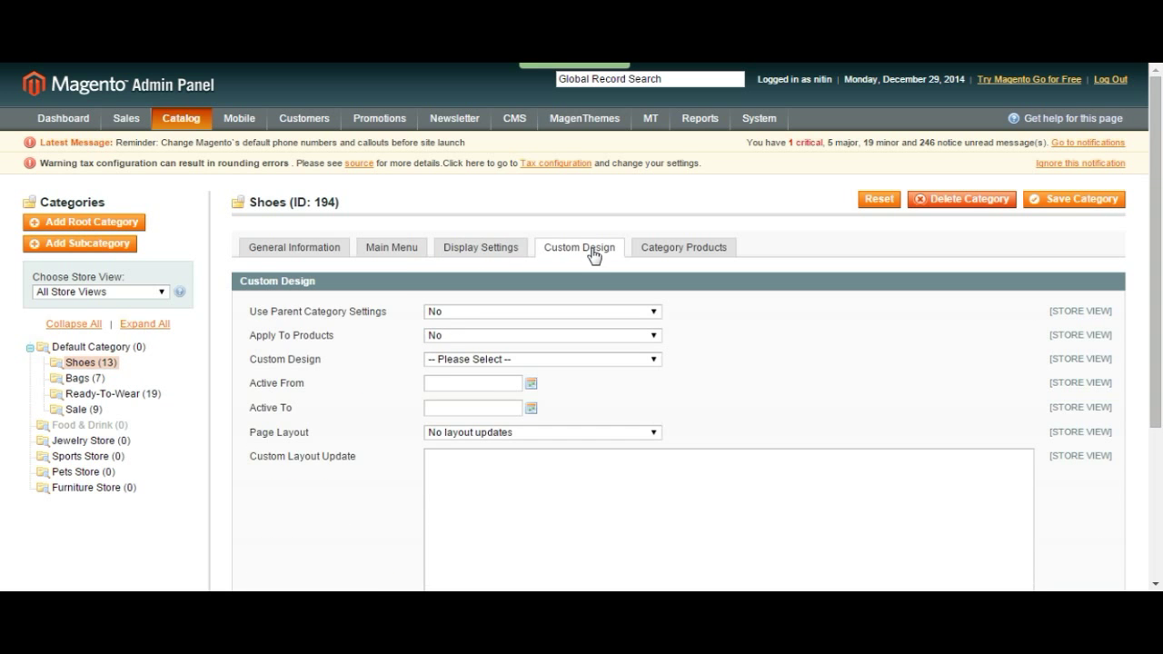
{"action": "left_click", "coordinate": [713, 248]}
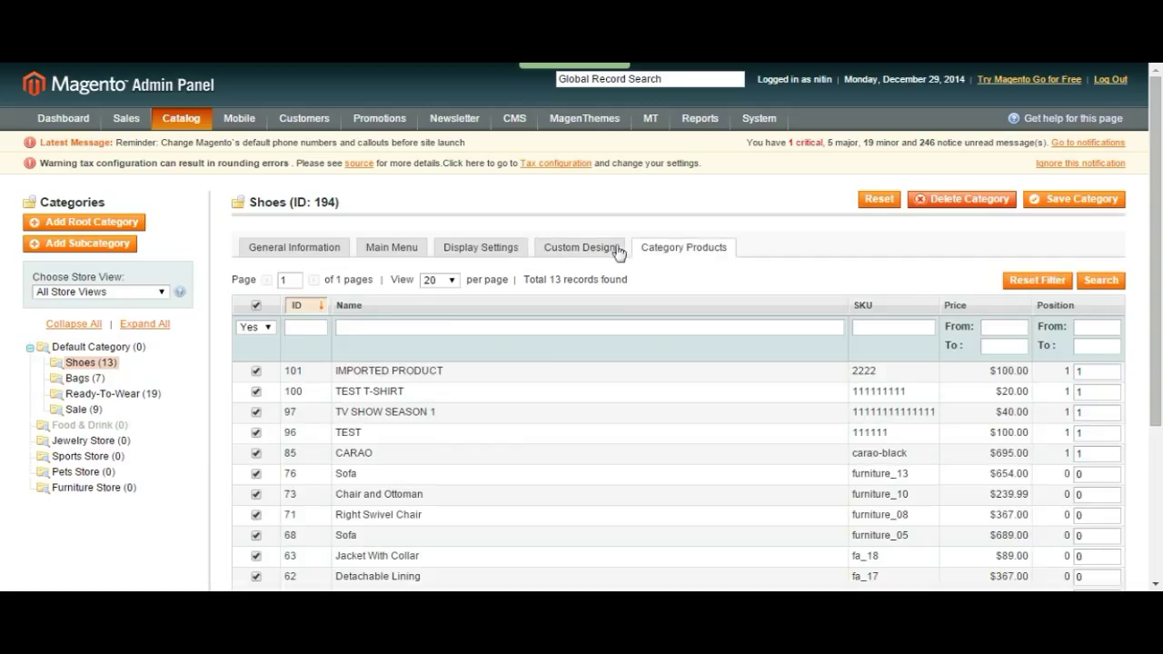
- Review the Shoes category's General Information fields and glance at its Main Menu settings again
{"action": "left_click", "coordinate": [279, 251]}
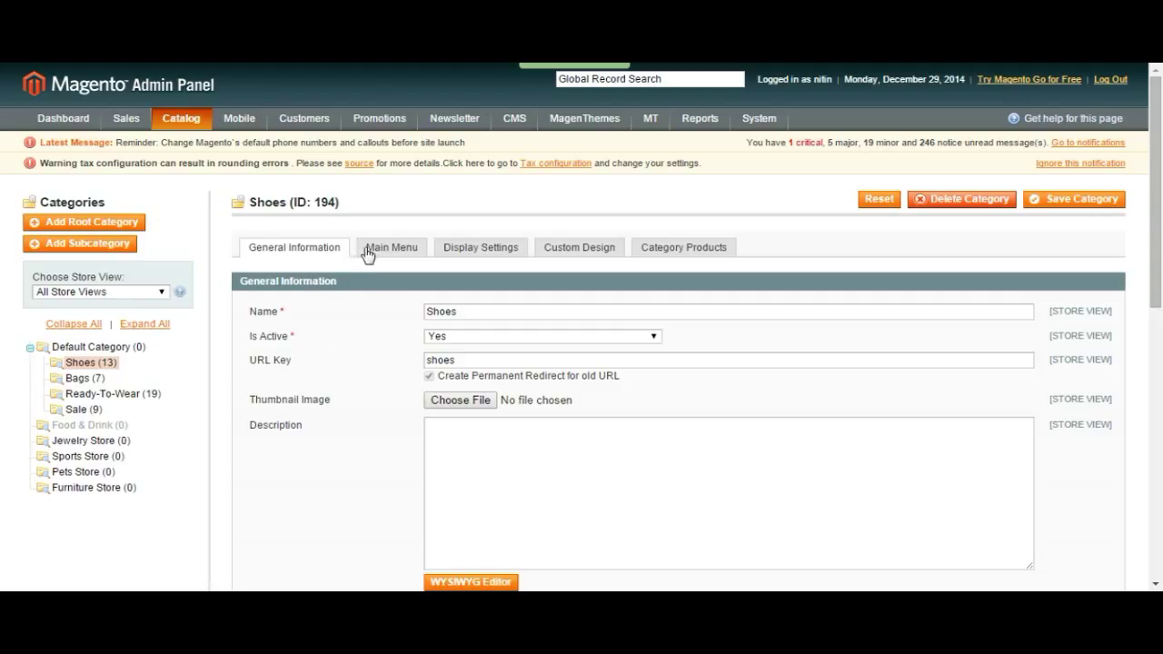
{"action": "scroll", "coordinate": [325, 277], "scroll_direction": "down", "scroll_amount": 10}
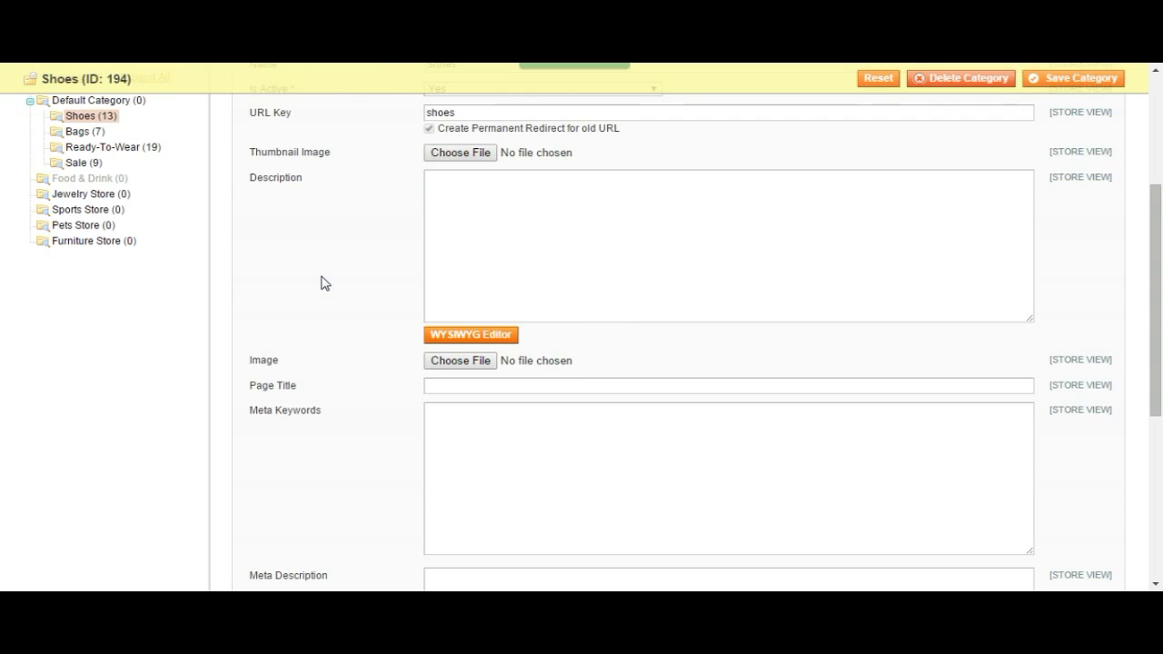
{"action": "scroll", "coordinate": [324, 277], "scroll_direction": "up", "scroll_amount": 10}
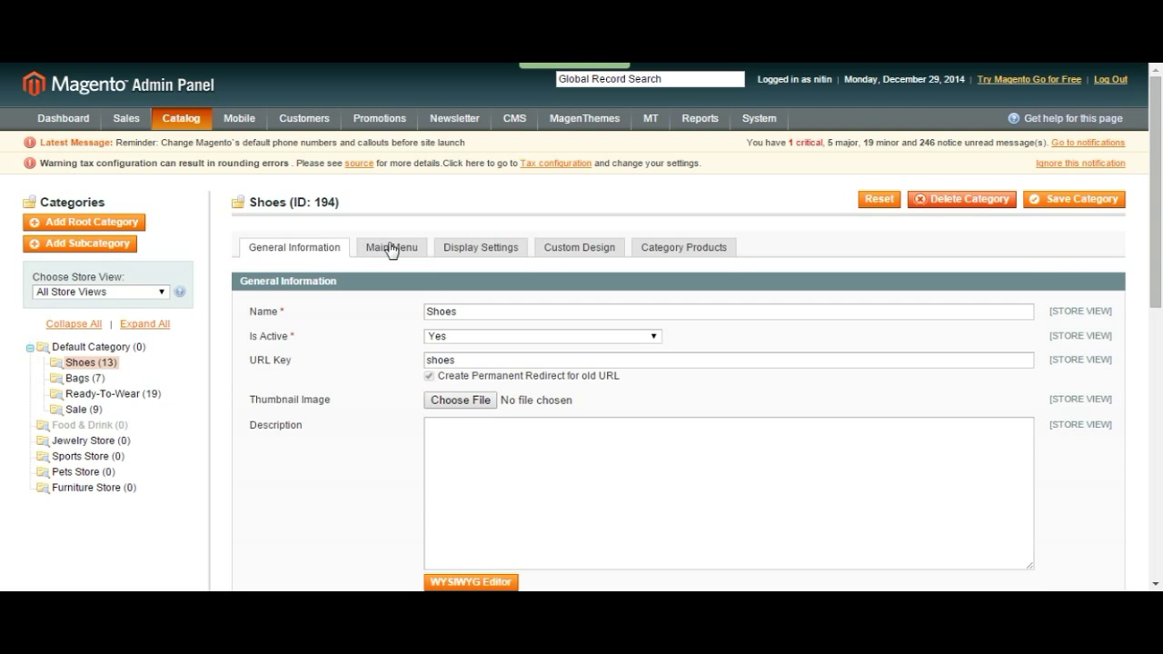
{"action": "left_click", "coordinate": [390, 247]}
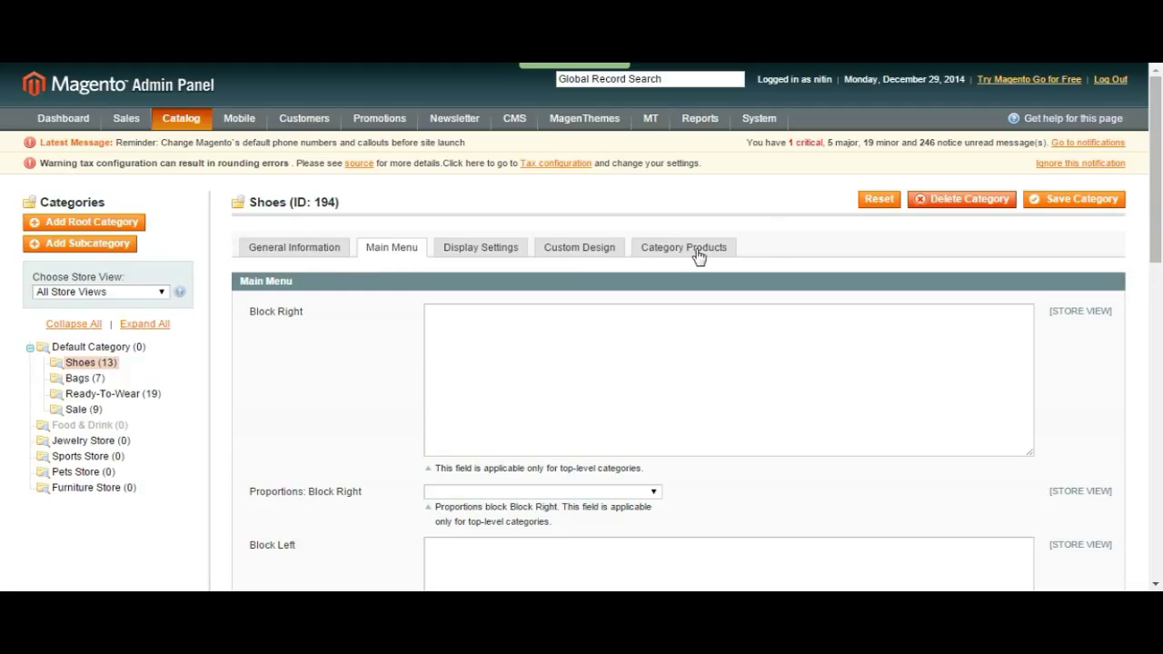
{"action": "left_click", "coordinate": [295, 250]}
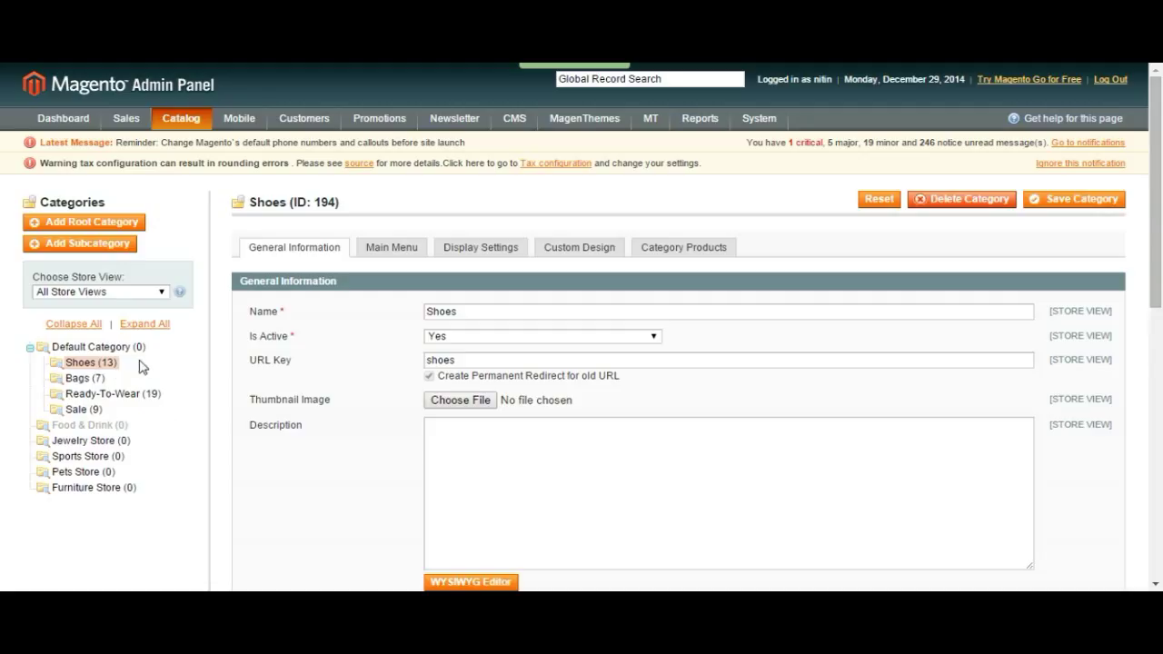
- Open the Bags category, then collapse and re-expand the Default Category in the tree
{"action": "left_click", "coordinate": [80, 379]}
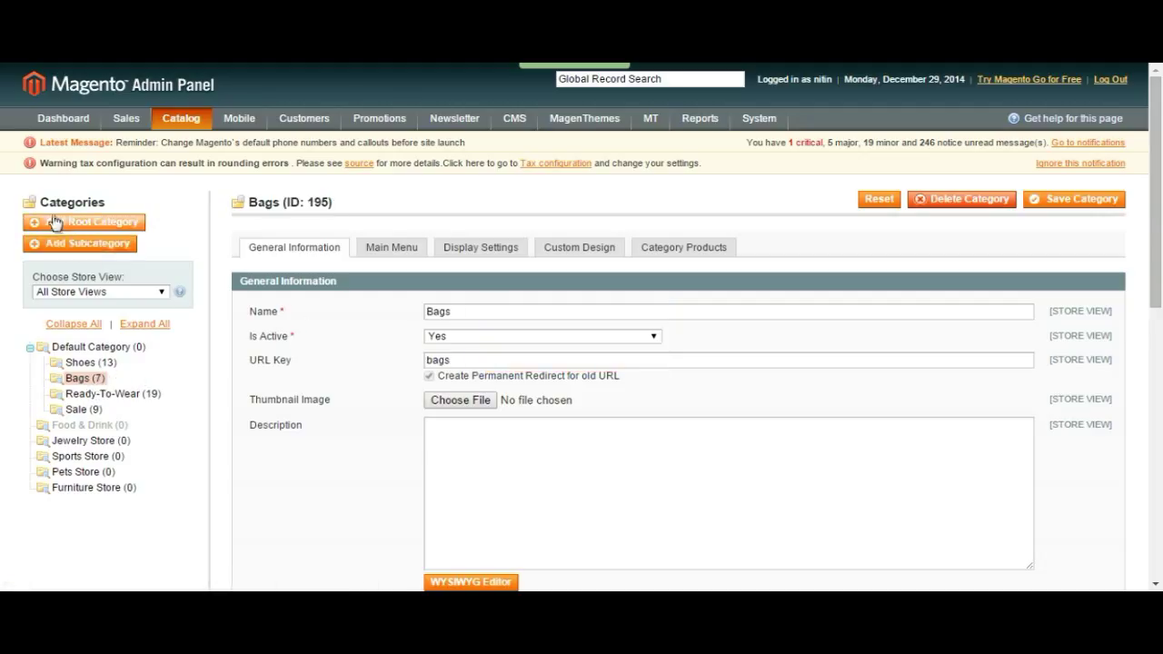
{"action": "left_click", "coordinate": [31, 350]}
{"action": "left_click", "coordinate": [30, 350]}
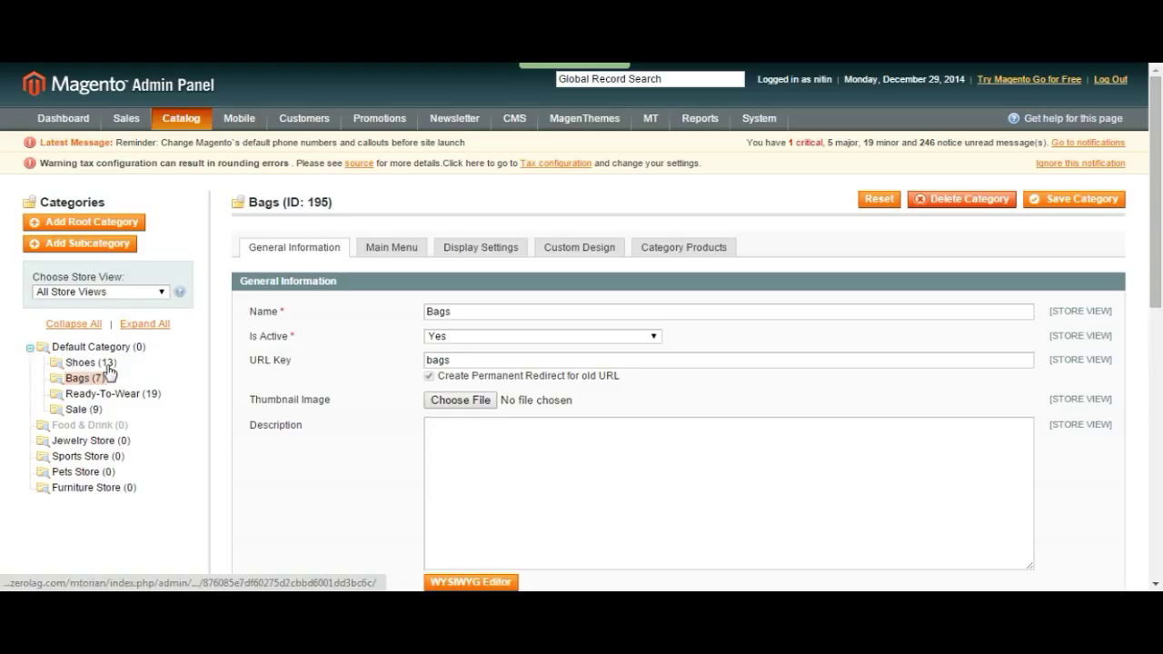
- Move the Bags category above Shoes within the Default Category and look over the category form
{"action": "mouse_move", "coordinate": [82, 378]}
{"action": "left_mouse_down"}
{"action": "mouse_move", "coordinate": [127, 387]}
{"action": "mouse_move", "coordinate": [127, 420]}
{"action": "mouse_move", "coordinate": [111, 409]}
{"action": "mouse_move", "coordinate": [114, 374]}
{"action": "mouse_move", "coordinate": [149, 513]}
{"action": "mouse_move", "coordinate": [78, 359]}
{"action": "mouse_move", "coordinate": [92, 365]}
{"action": "left_mouse_up"}
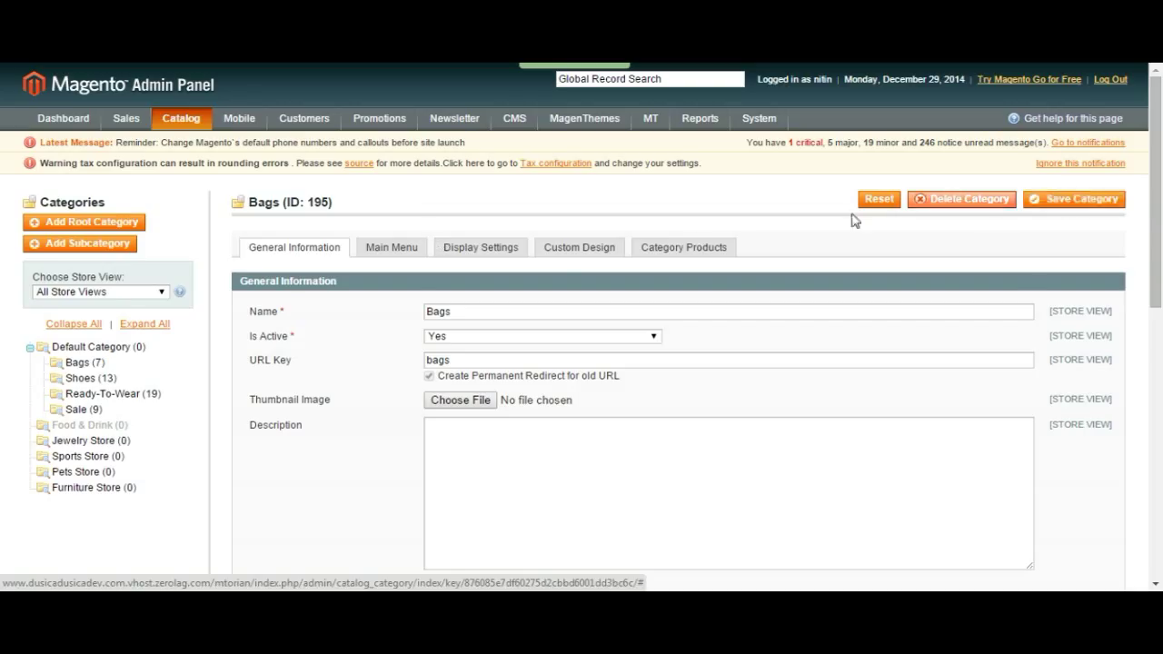
{"action": "scroll", "coordinate": [287, 298], "scroll_direction": "down", "scroll_amount": 1}
{"action": "scroll", "coordinate": [287, 298], "scroll_direction": "up", "scroll_amount": 1}
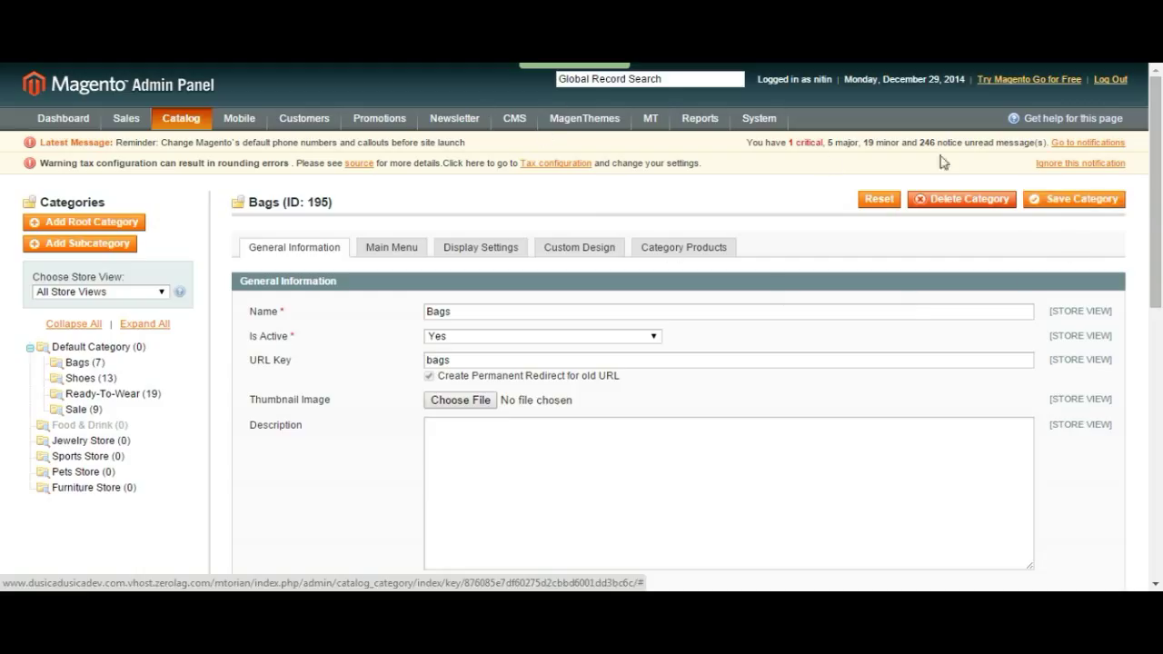
- Open the catalog's Manage Attributes list and look through its attribute codes, labels and settings
{"action": "mouse_move", "coordinate": [183, 123]}
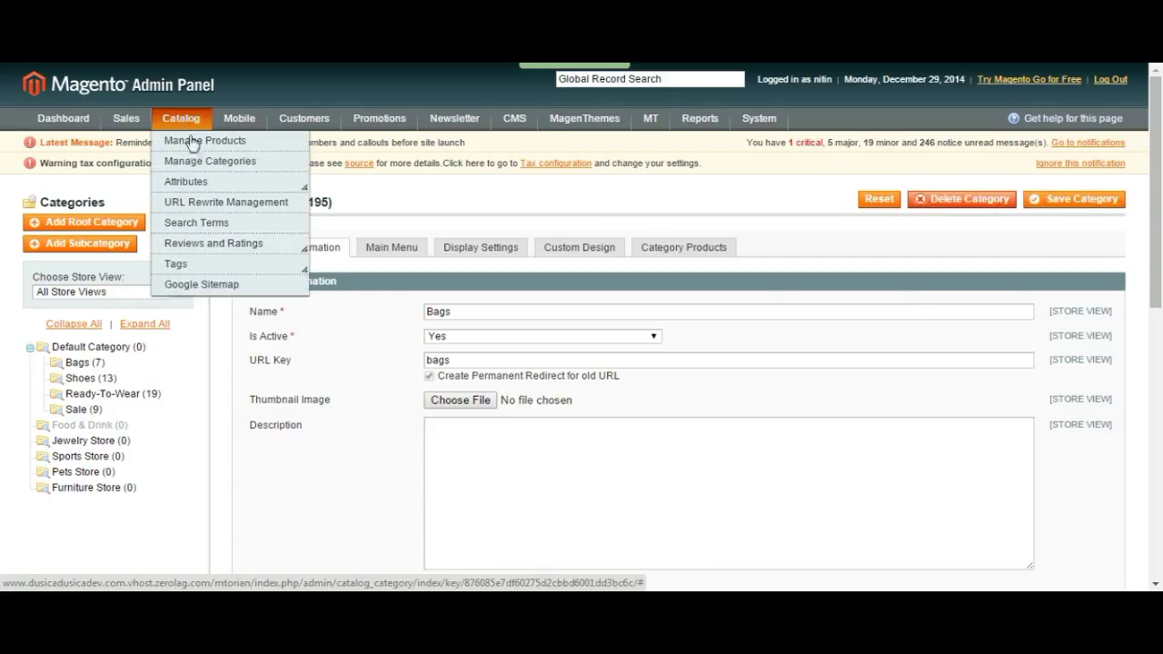
{"action": "mouse_move", "coordinate": [218, 188]}
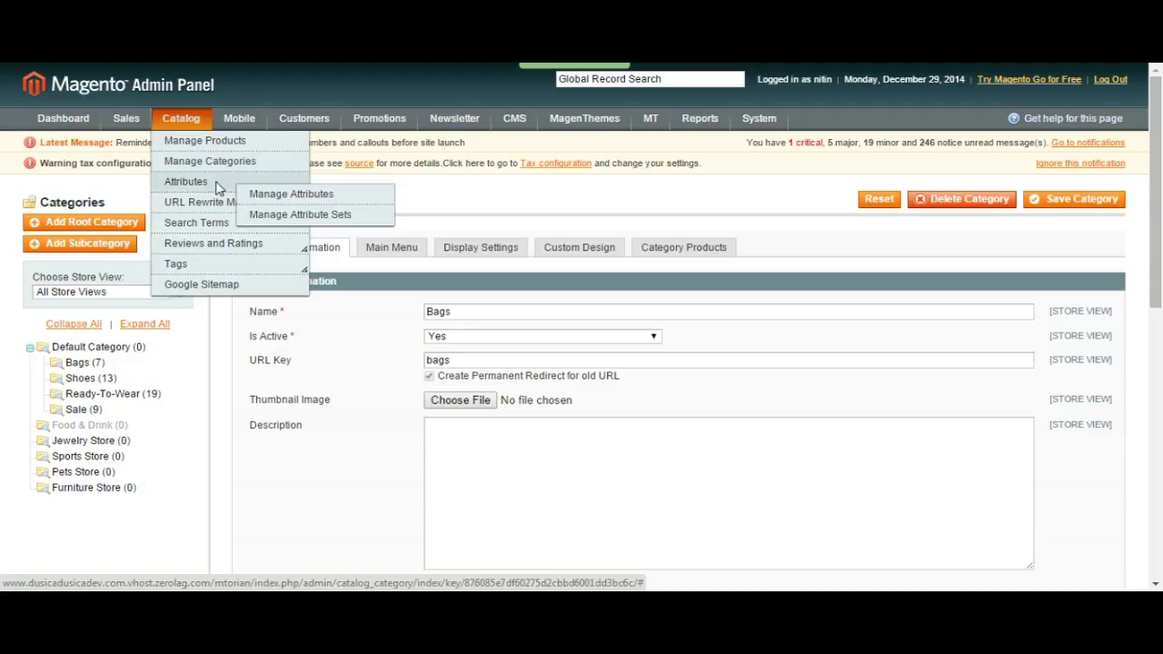
{"action": "left_click", "coordinate": [338, 201]}
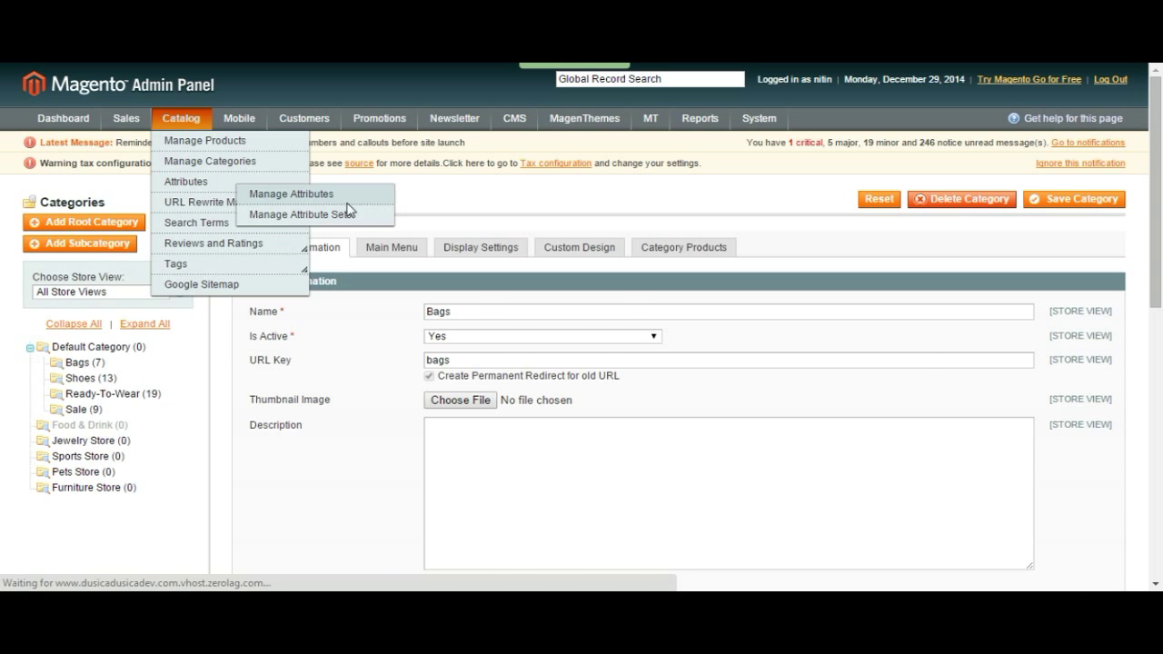
{"action": "scroll", "coordinate": [31, 287], "scroll_direction": "down", "scroll_amount": 1}
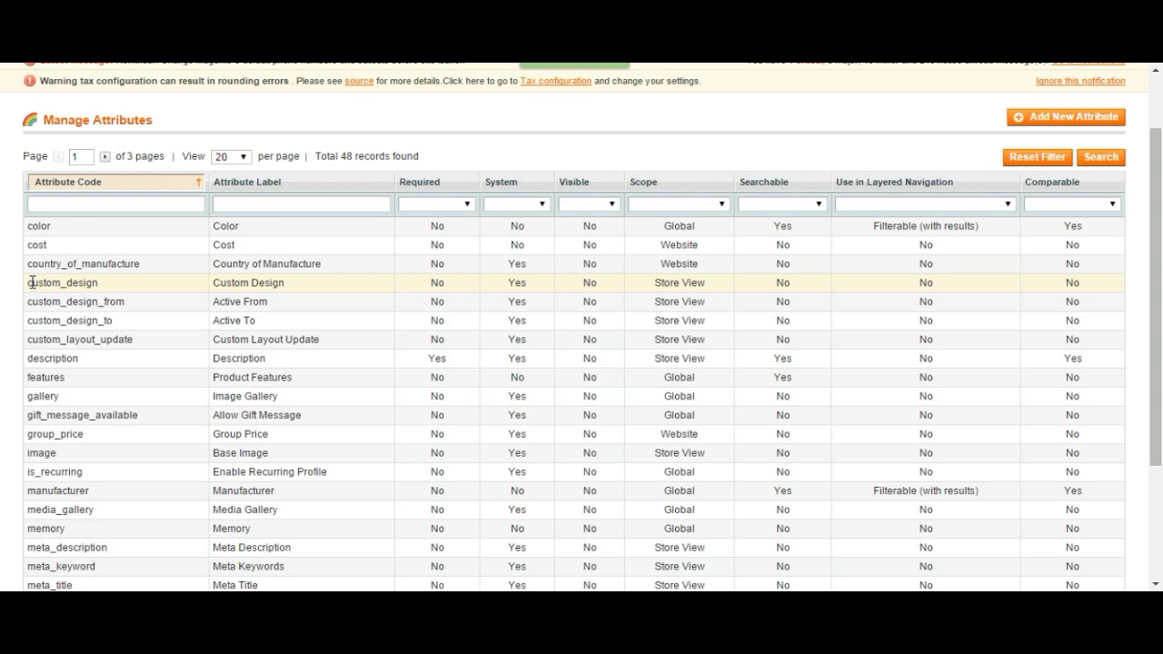
{"action": "scroll", "coordinate": [31, 287], "scroll_direction": "up", "scroll_amount": 1}
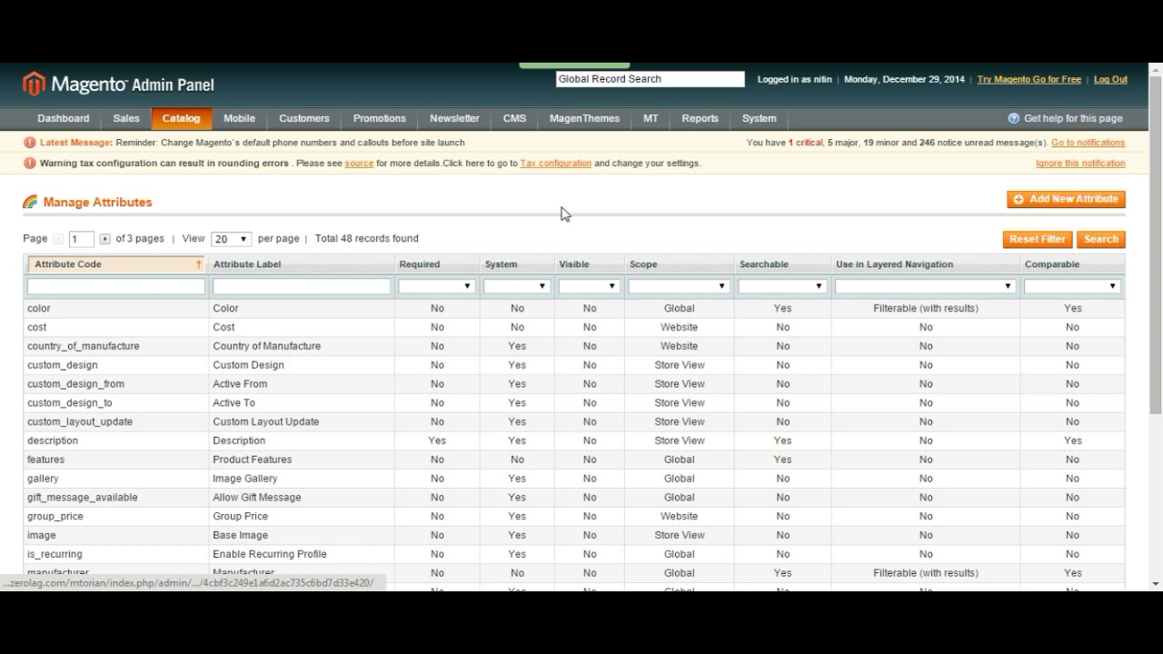
{"action": "scroll", "coordinate": [561, 214], "scroll_direction": "down", "scroll_amount": 1}
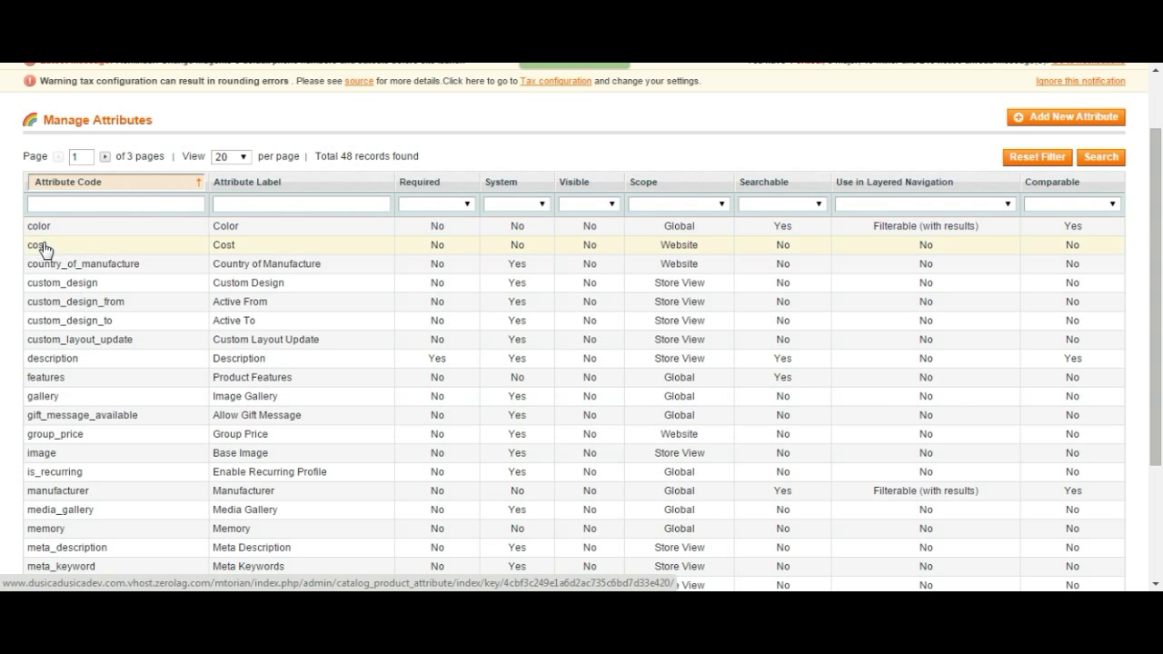
{"action": "scroll", "coordinate": [109, 254], "scroll_direction": "down", "scroll_amount": 2}
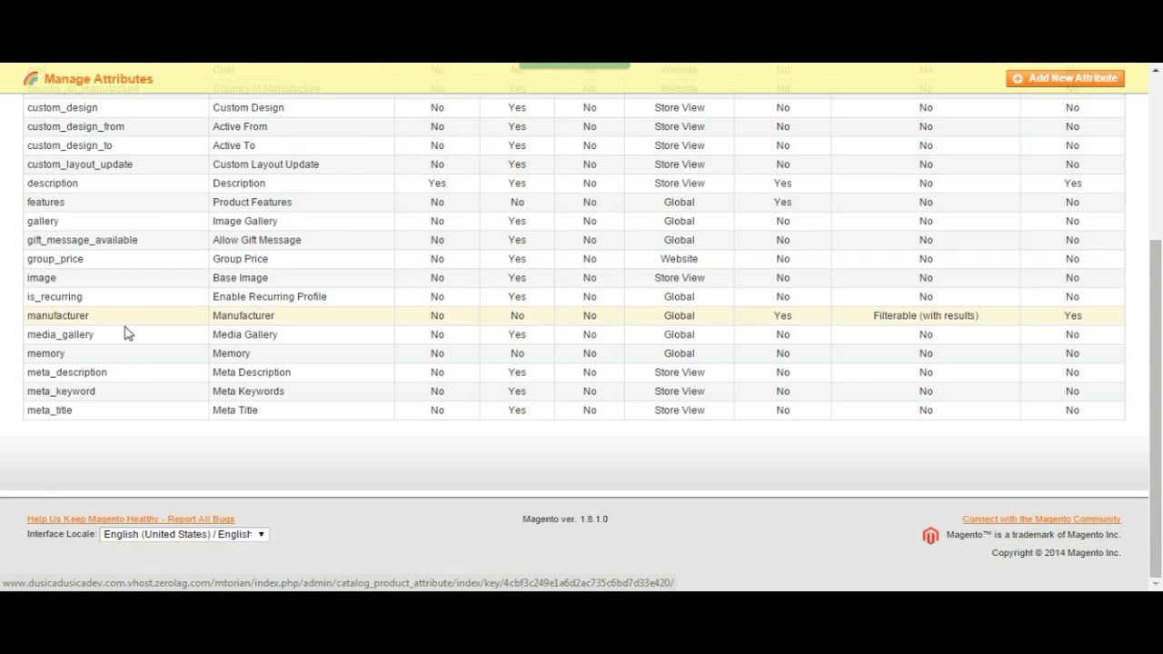
{"action": "scroll", "coordinate": [188, 451], "scroll_direction": "up", "scroll_amount": 1}
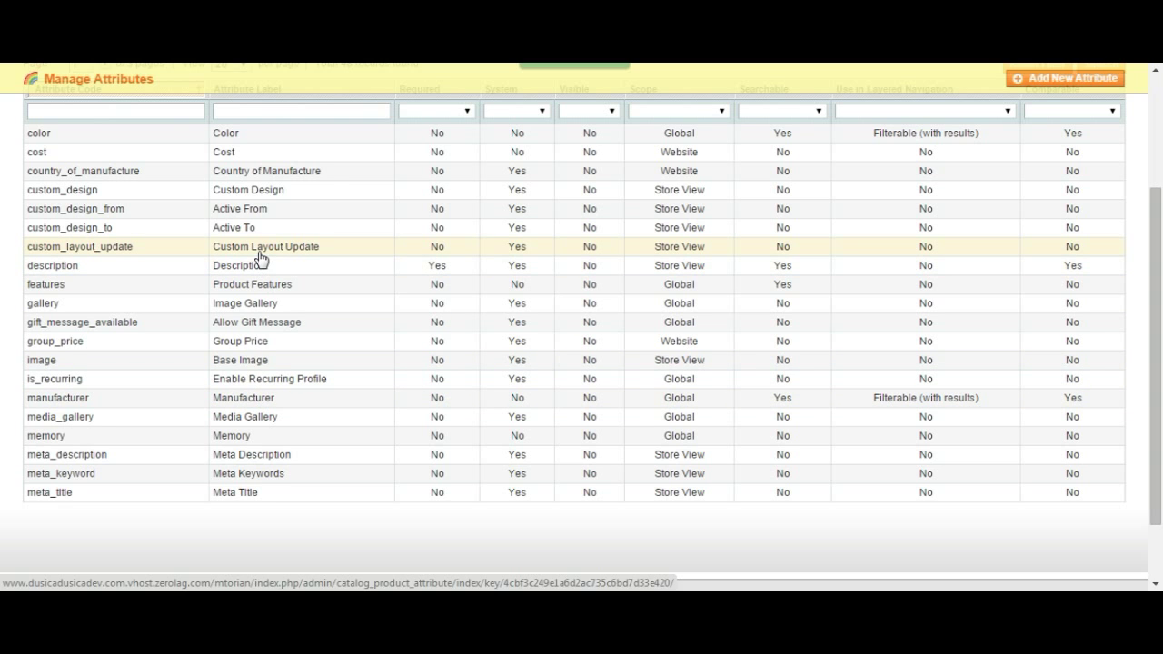
{"action": "scroll", "coordinate": [264, 309], "scroll_direction": "up", "scroll_amount": 2}
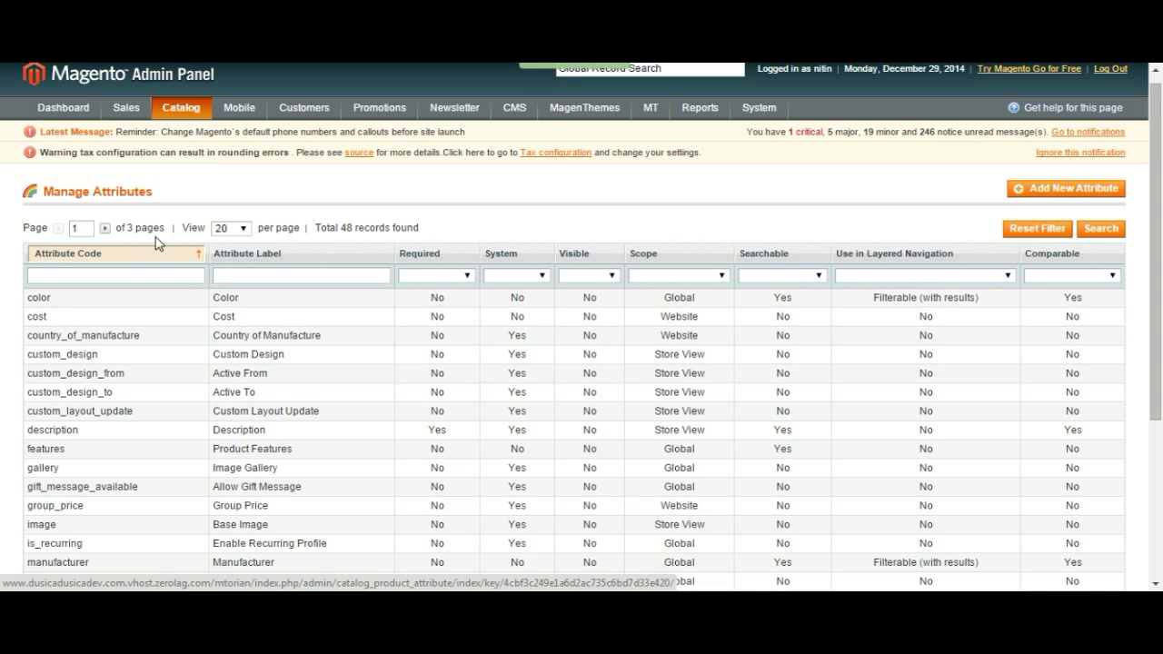
- Show 200 attributes per page and look through the full attribute list
{"action": "left_click", "coordinate": [243, 229]}
{"action": "left_click", "coordinate": [233, 289]}
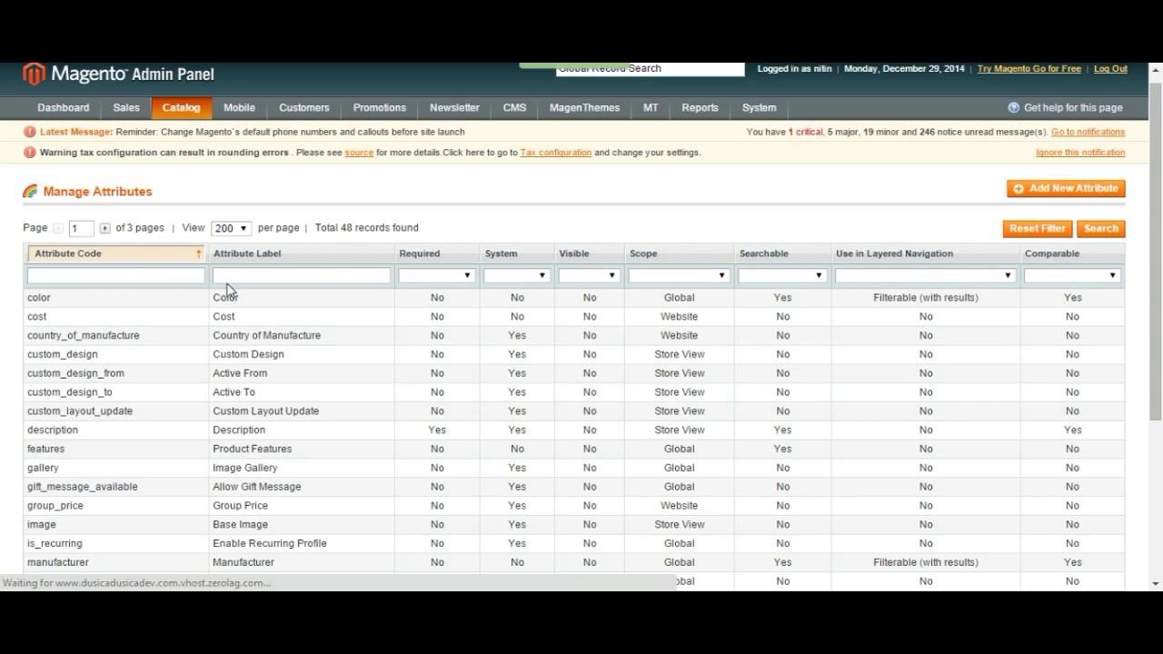
{"action": "scroll", "coordinate": [248, 263], "scroll_direction": "down", "scroll_amount": 8}
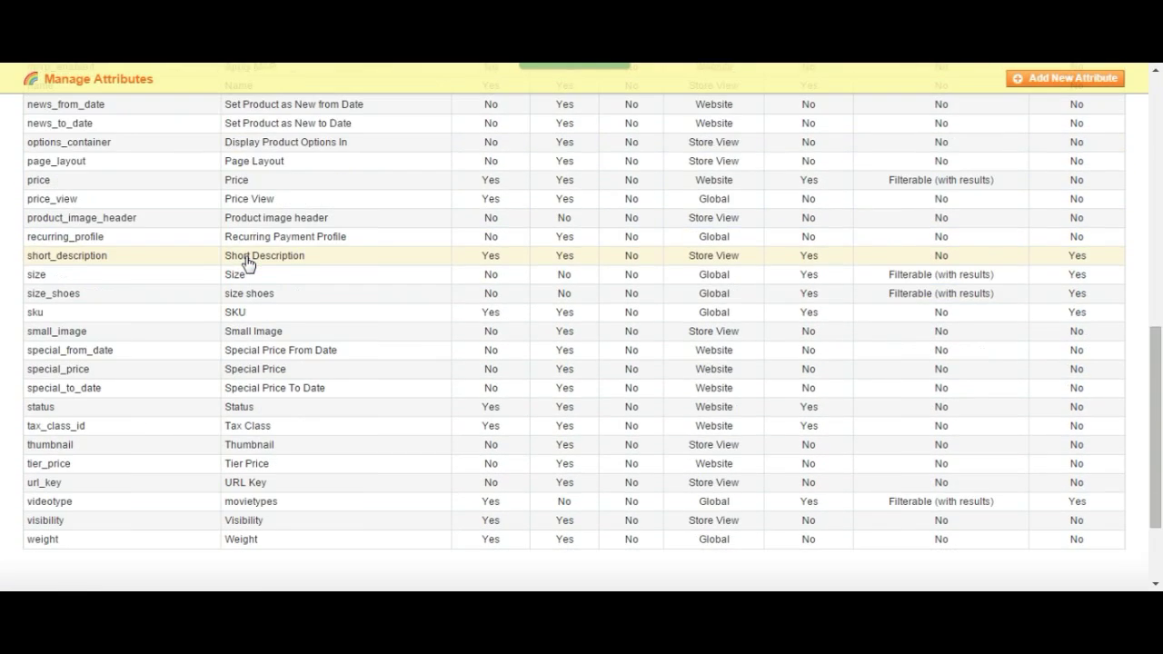
{"action": "scroll", "coordinate": [247, 263], "scroll_direction": "down", "scroll_amount": 1}
{"action": "scroll", "coordinate": [602, 420], "scroll_direction": "up", "scroll_amount": 8}
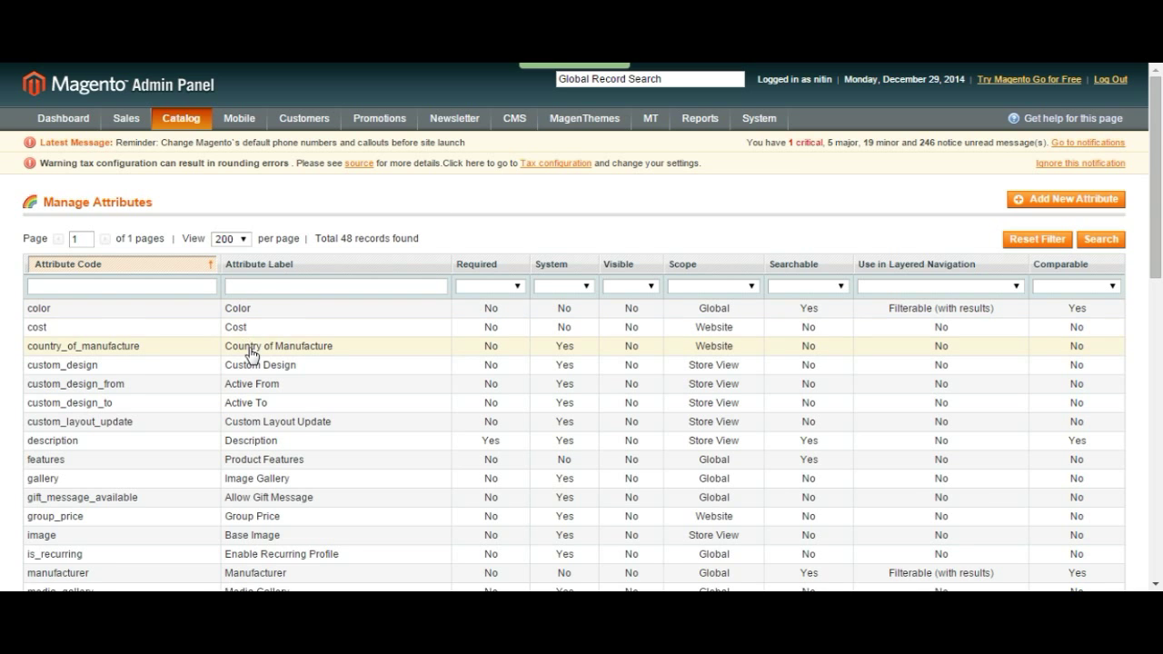
{"action": "scroll", "coordinate": [236, 350], "scroll_direction": "down", "scroll_amount": 1}
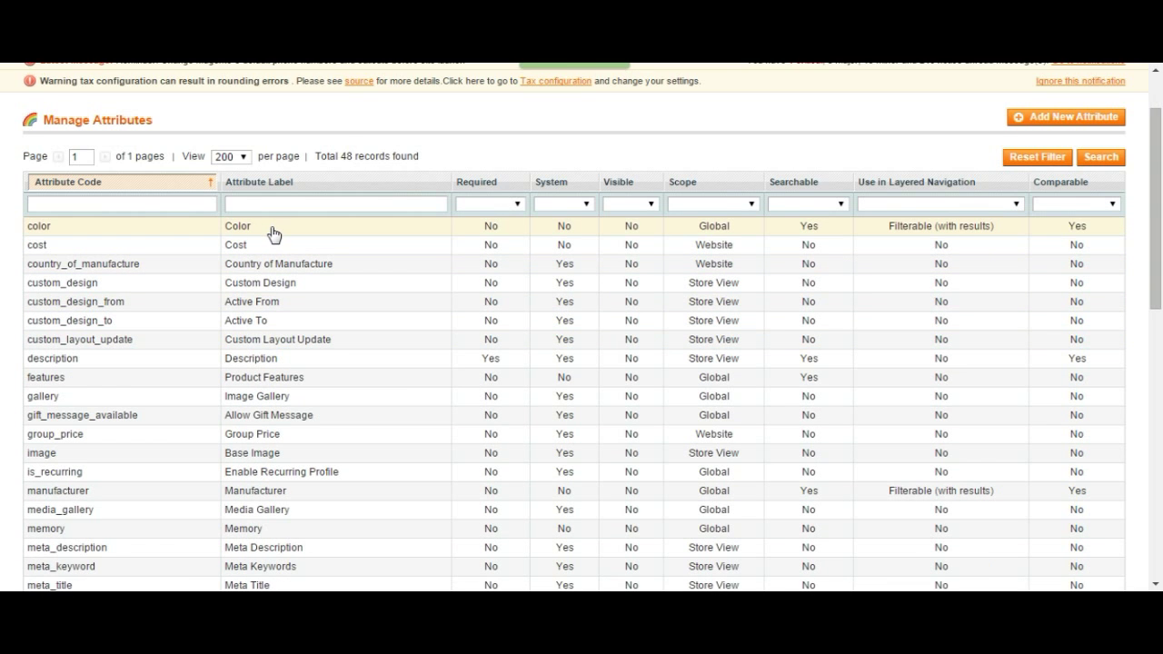
{"action": "scroll", "coordinate": [273, 235], "scroll_direction": "up", "scroll_amount": 1}
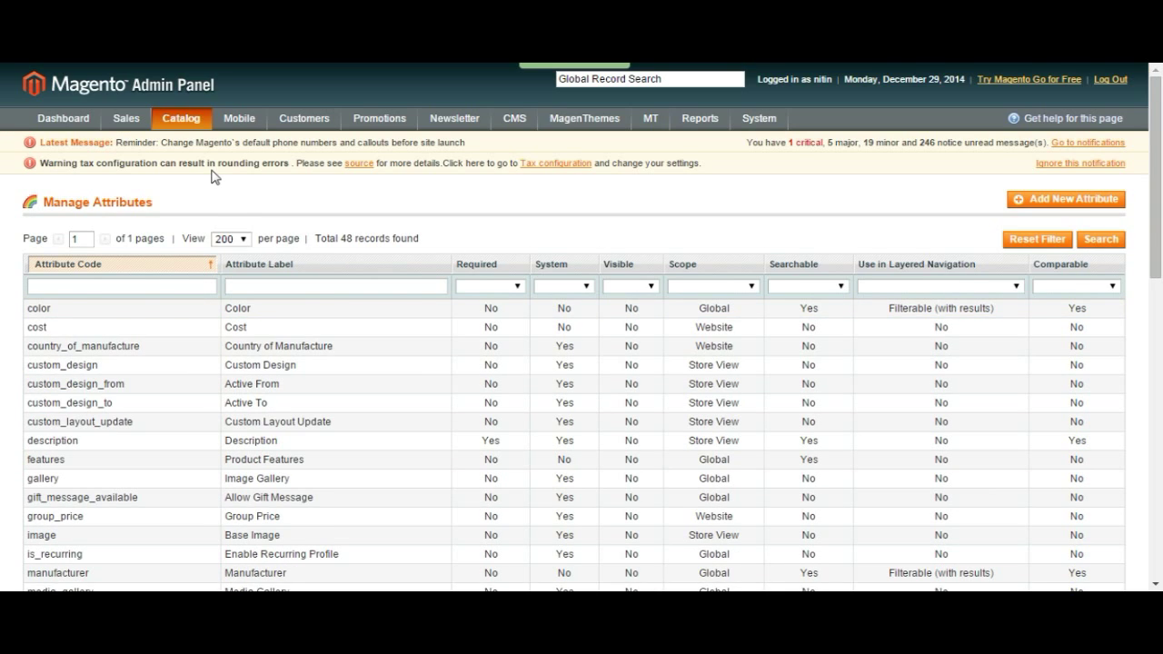
- Open the catalog's Manage Attribute Sets list, view the blank form for a new set and return to the list
{"action": "mouse_move", "coordinate": [211, 182]}
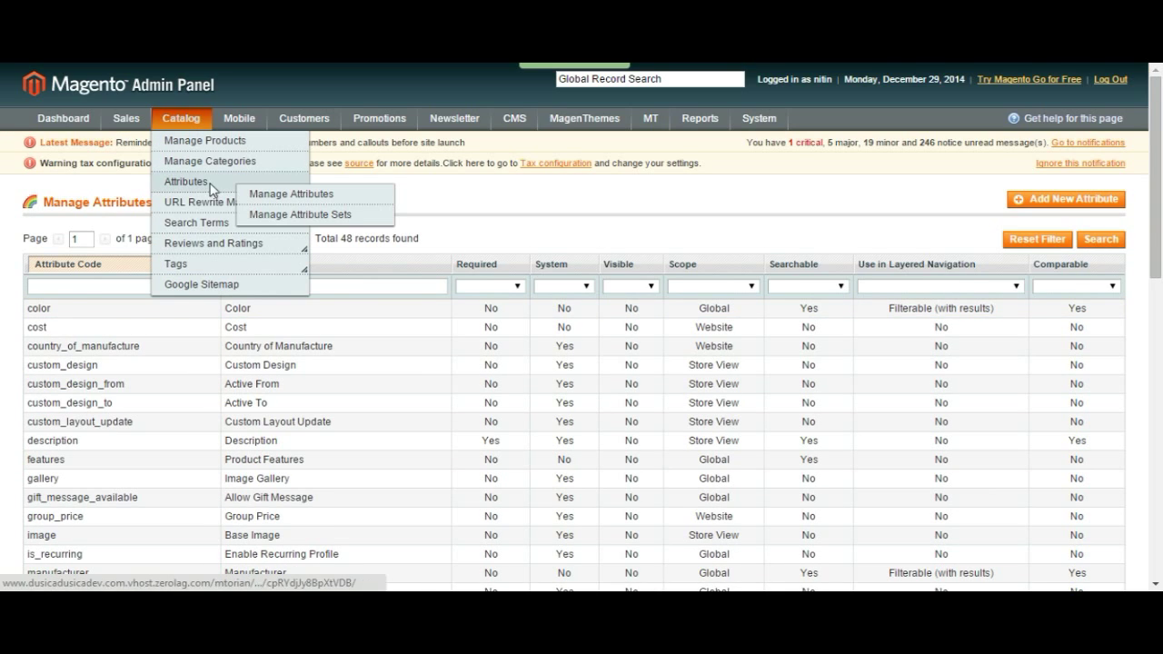
{"action": "left_click", "coordinate": [353, 217]}
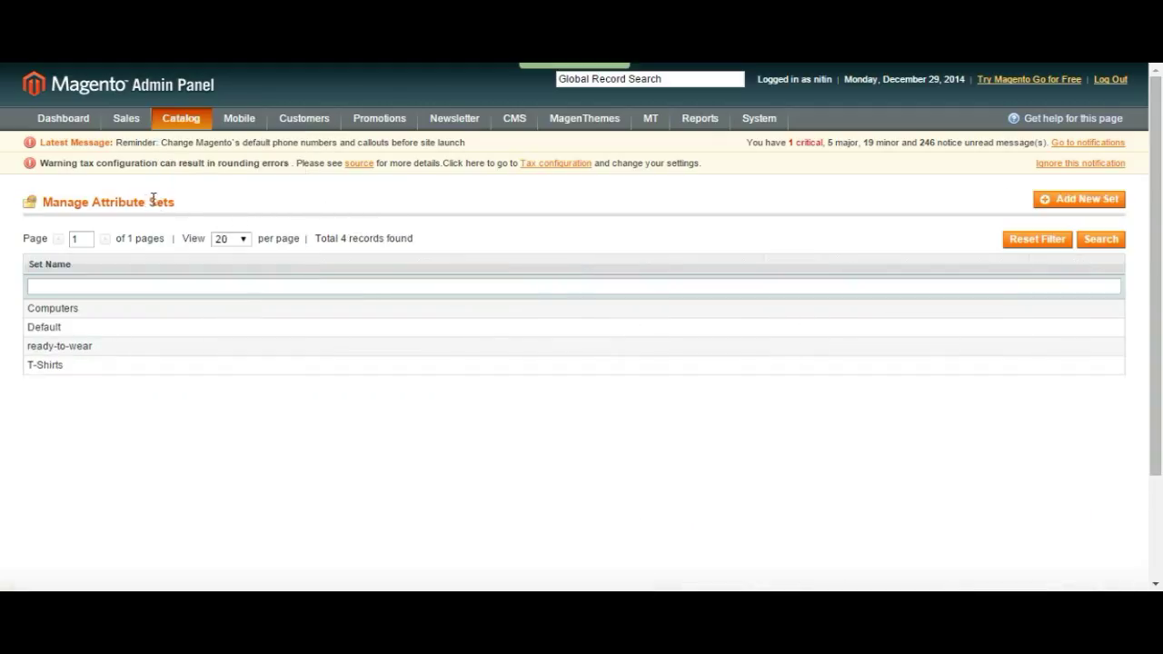
{"action": "left_click", "coordinate": [1079, 201]}
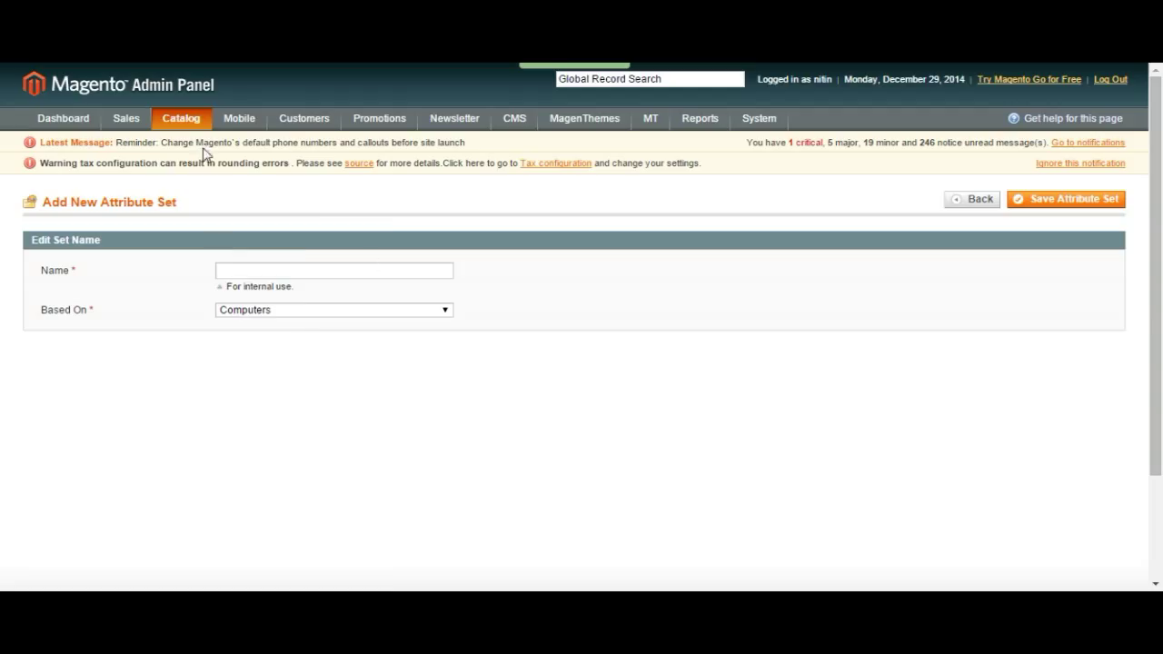
{"action": "mouse_move", "coordinate": [181, 119]}
{"action": "mouse_move", "coordinate": [191, 181]}
{"action": "left_click", "coordinate": [348, 220]}
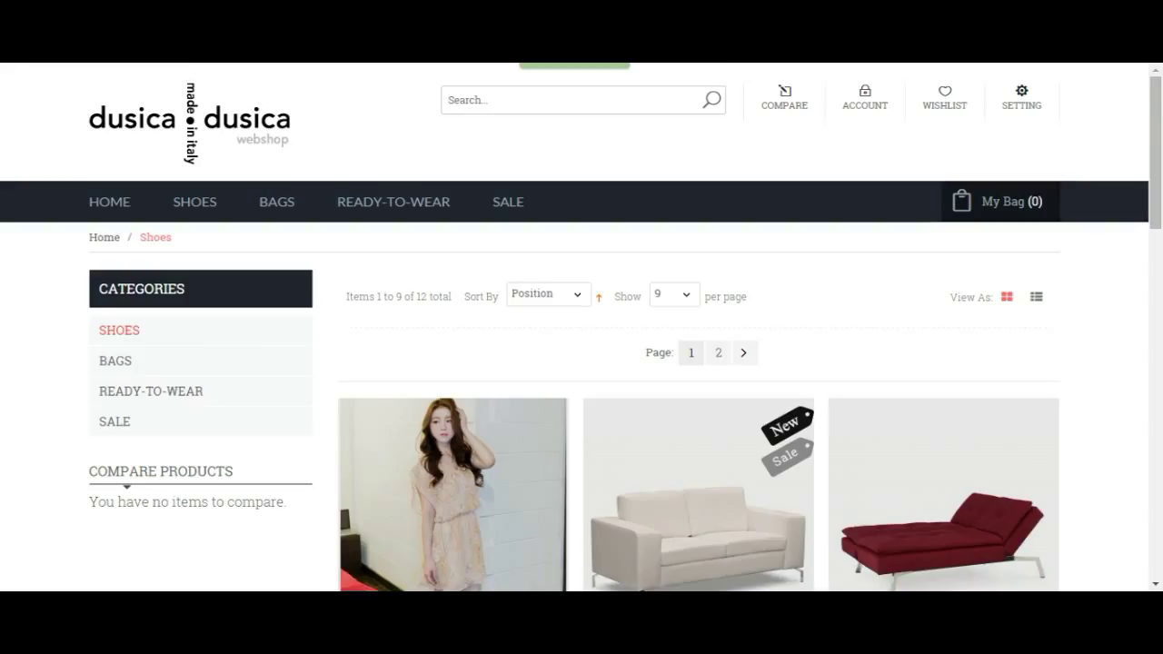
- In the storefront's Shoes category, open the Detachble Collar product and display its second photo
{"action": "scroll", "coordinate": [509, 309], "scroll_direction": "down", "scroll_amount": 1}
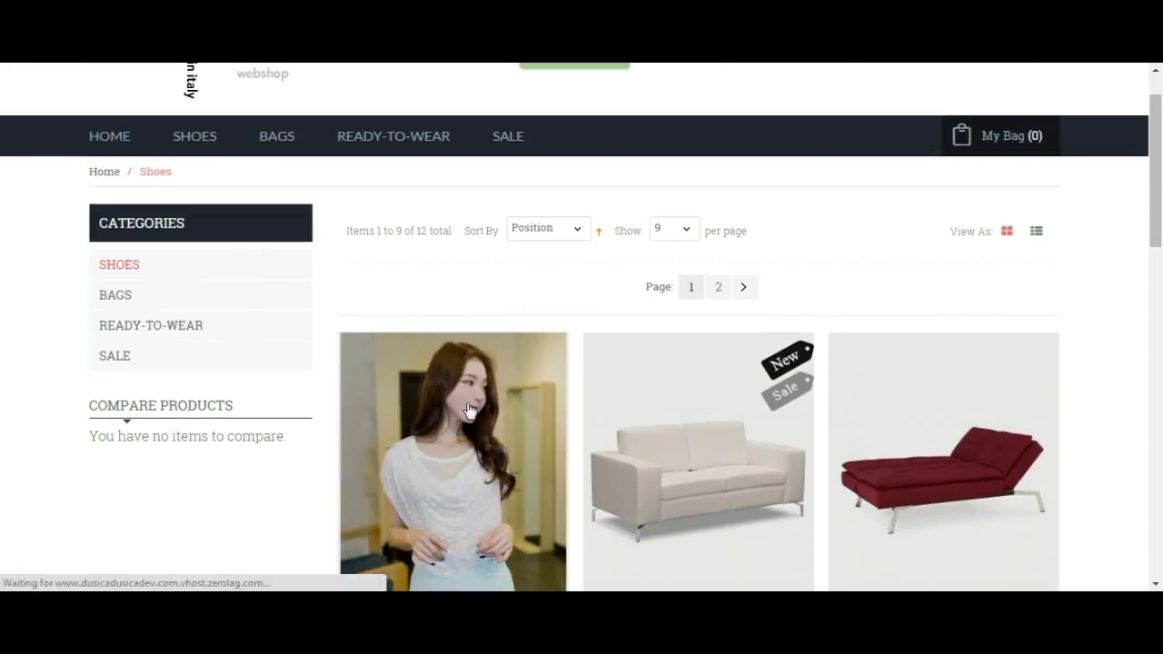
{"action": "left_click", "coordinate": [543, 229]}
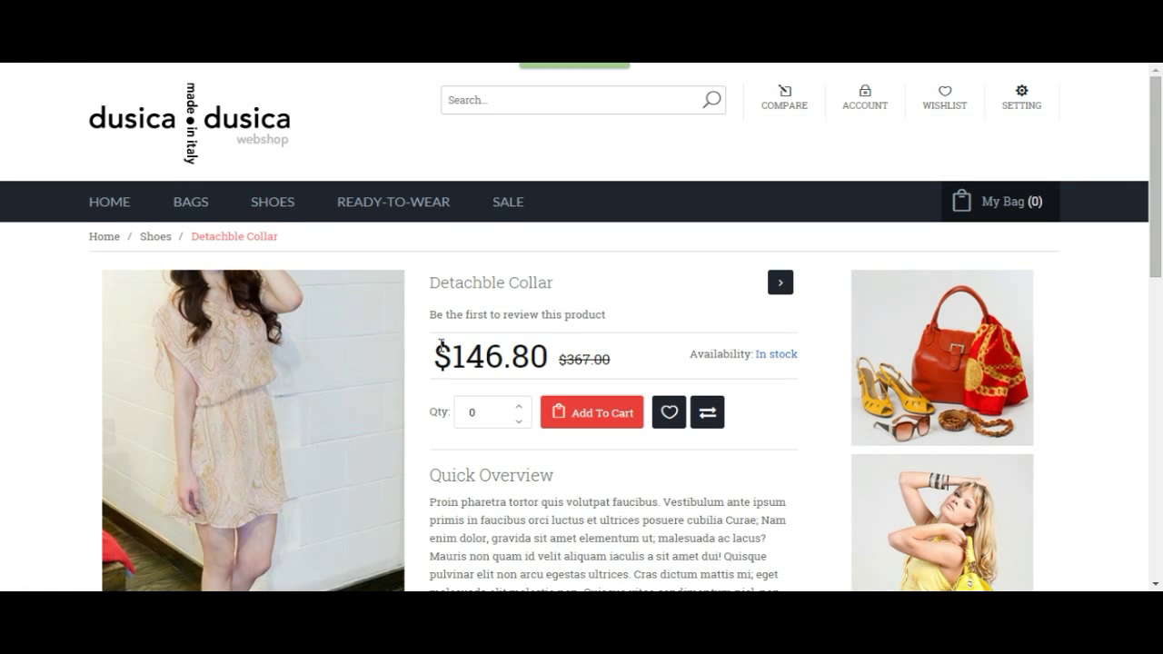
{"action": "scroll", "coordinate": [481, 268], "scroll_direction": "down", "scroll_amount": 1}
{"action": "scroll", "coordinate": [491, 262], "scroll_direction": "down", "scroll_amount": 1}
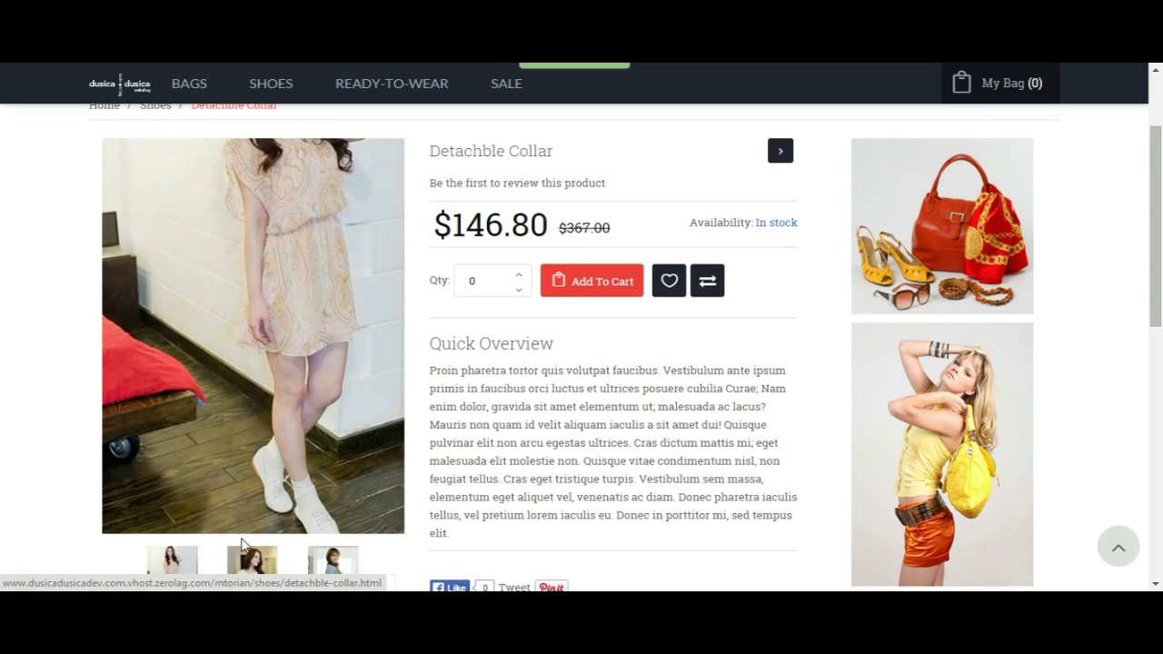
{"action": "scroll", "coordinate": [261, 563], "scroll_direction": "down", "scroll_amount": 1}
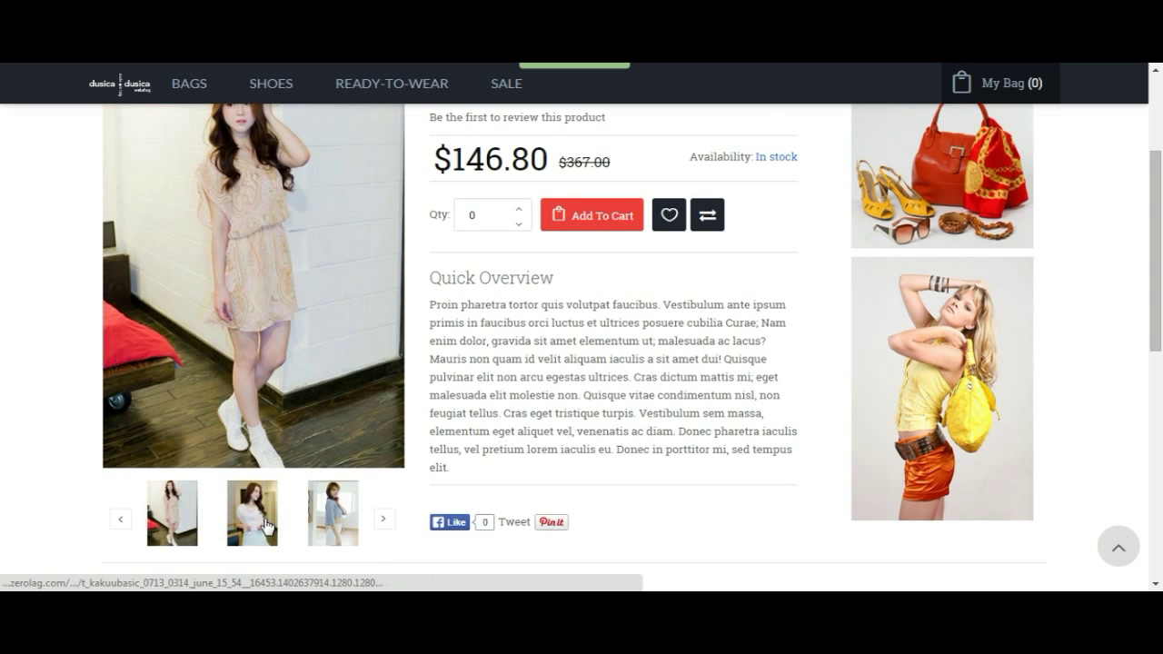
{"action": "left_click", "coordinate": [266, 513]}
{"action": "scroll", "coordinate": [528, 444], "scroll_direction": "up", "scroll_amount": 2}
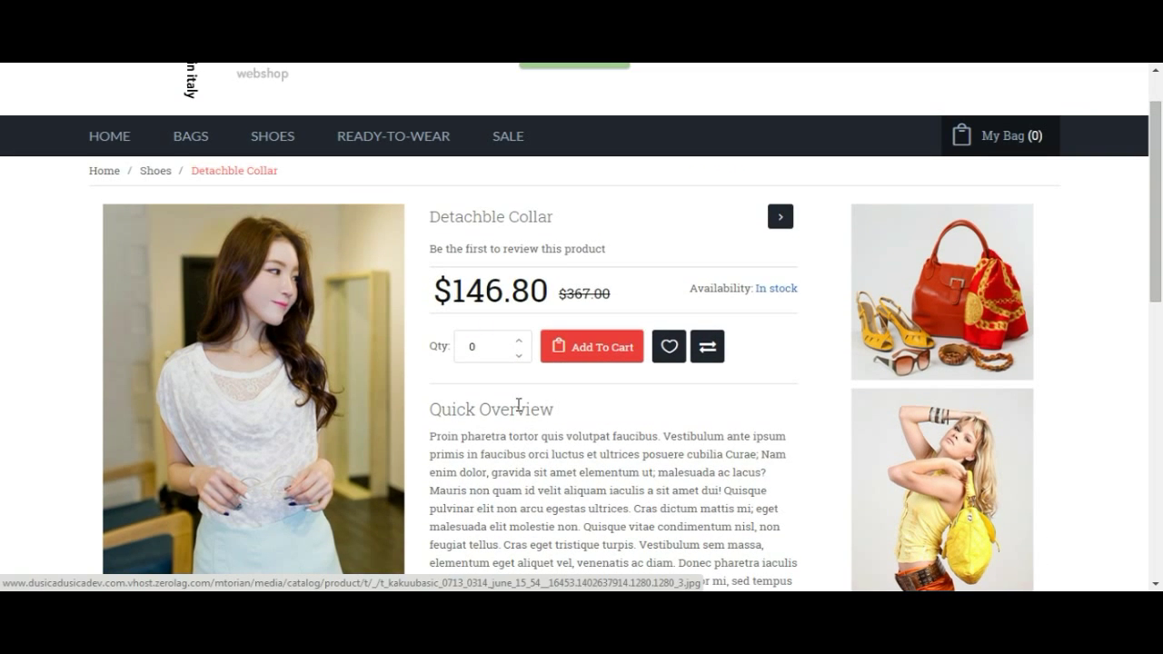
- Look over the Detachble Collar page's name, price, quantity and overview block, highlighting the details
{"action": "left_click_drag", "start_coordinate": [431, 208], "coordinate": [550, 300]}
{"action": "scroll", "coordinate": [550, 300], "scroll_direction": "down", "scroll_amount": 5}
{"action": "scroll", "coordinate": [418, 286], "scroll_direction": "up", "scroll_amount": 6}
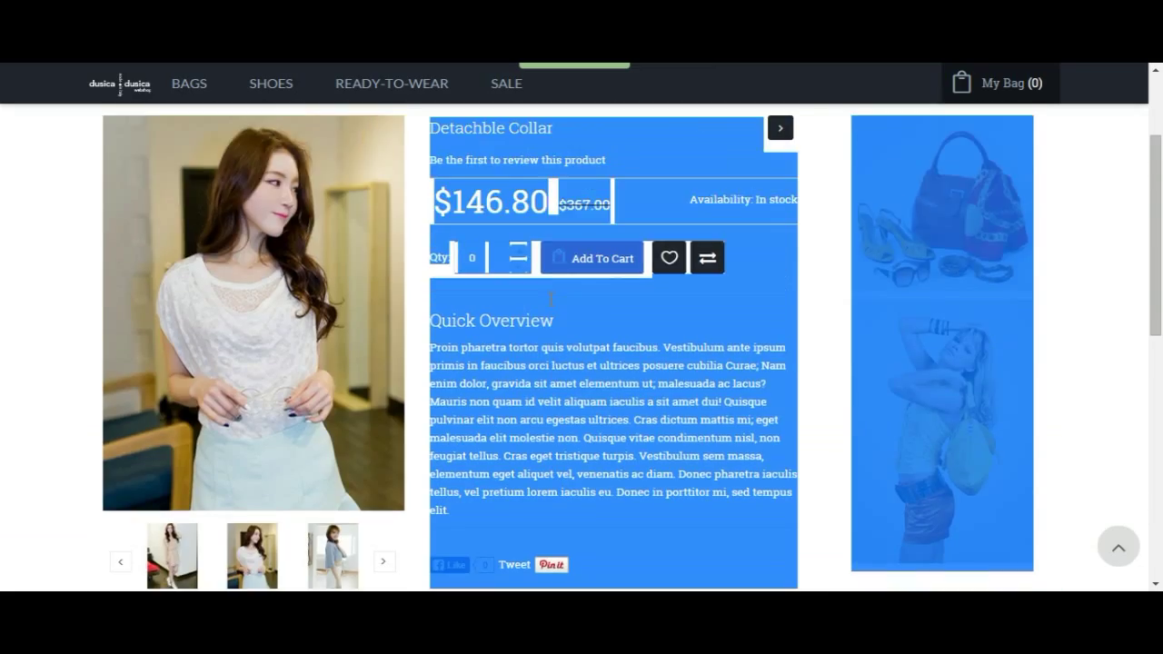
{"action": "left_click", "coordinate": [458, 268]}
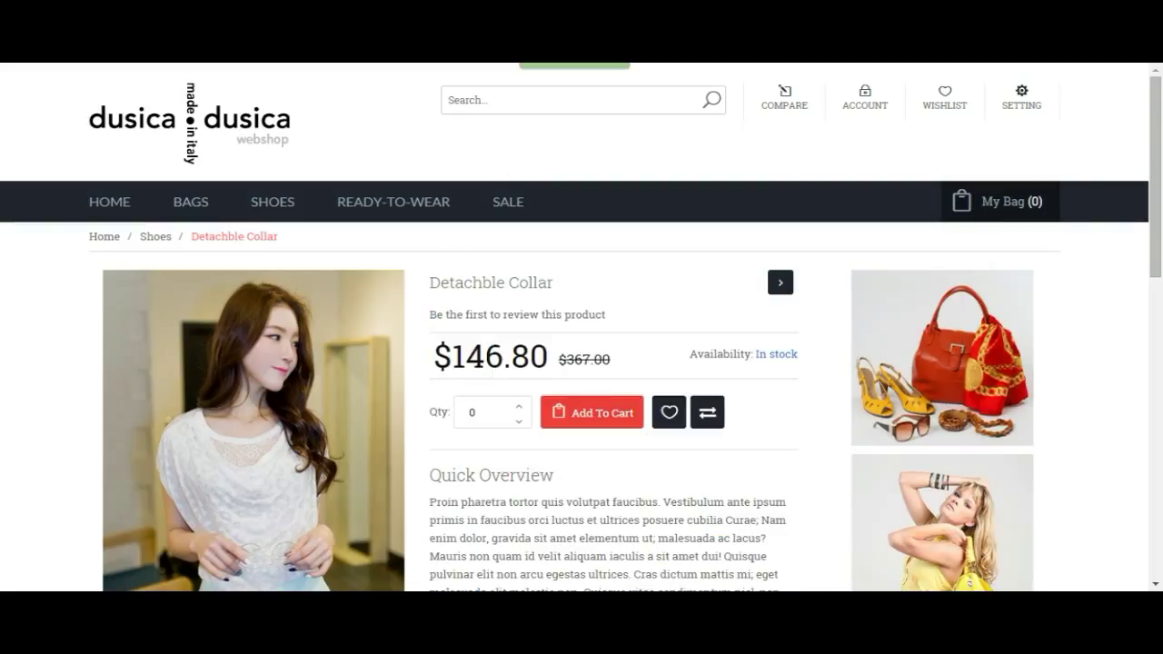
{"action": "scroll", "coordinate": [508, 314], "scroll_direction": "down", "scroll_amount": 1}
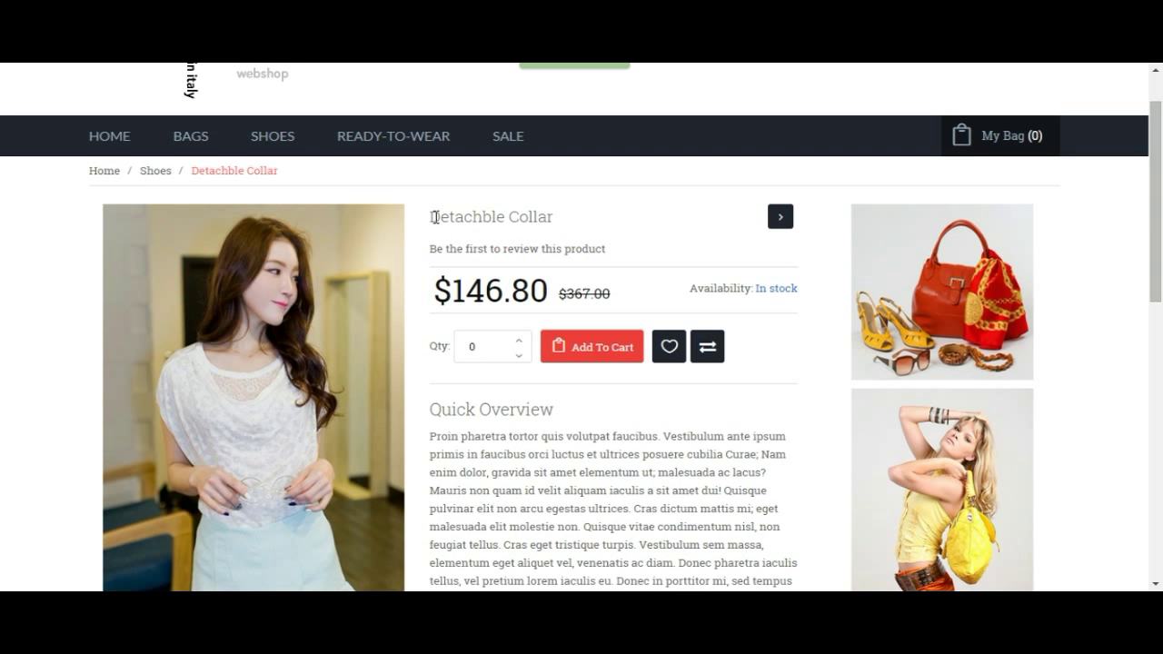
{"action": "scroll", "coordinate": [435, 217], "scroll_direction": "down", "scroll_amount": 1}
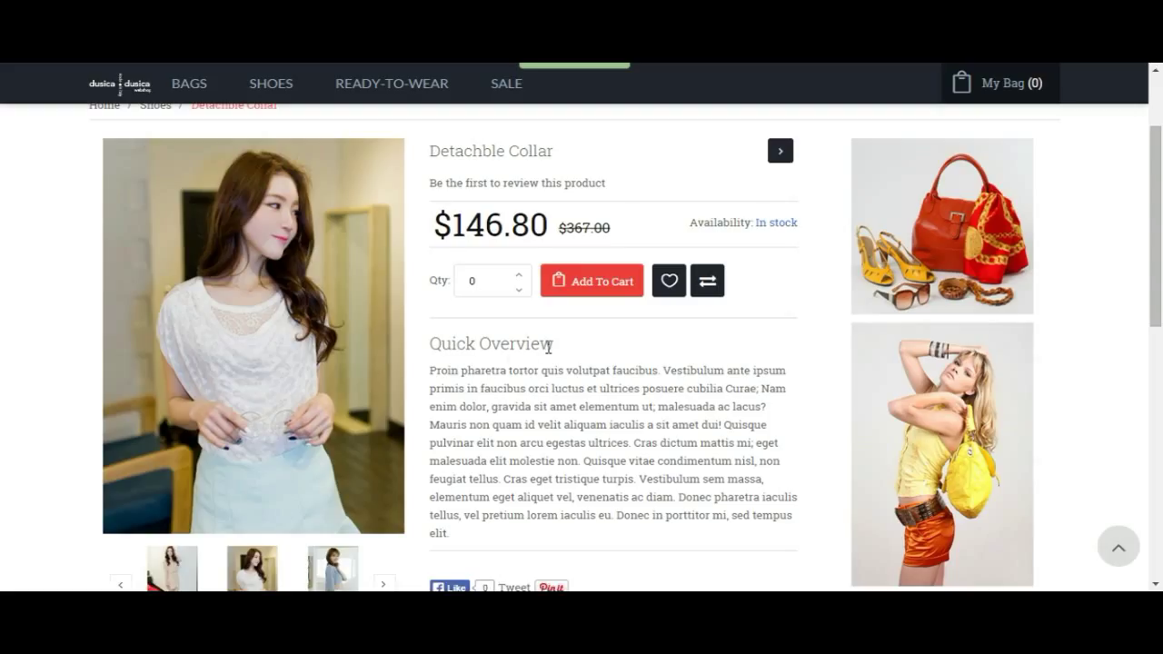
- Examine the product's Quick Overview heading and its Product Description text
{"action": "left_click_drag", "start_coordinate": [548, 347], "coordinate": [429, 345]}
{"action": "scroll", "coordinate": [433, 345], "scroll_direction": "down", "scroll_amount": 6}
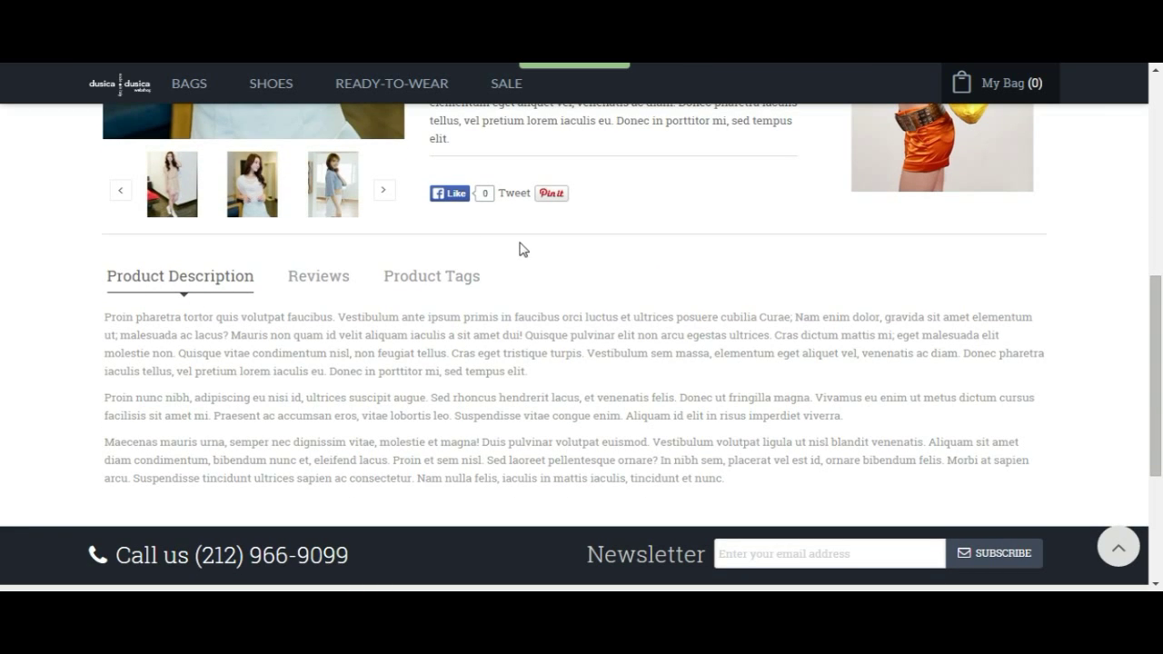
{"action": "left_click_drag", "start_coordinate": [106, 314], "coordinate": [240, 368]}
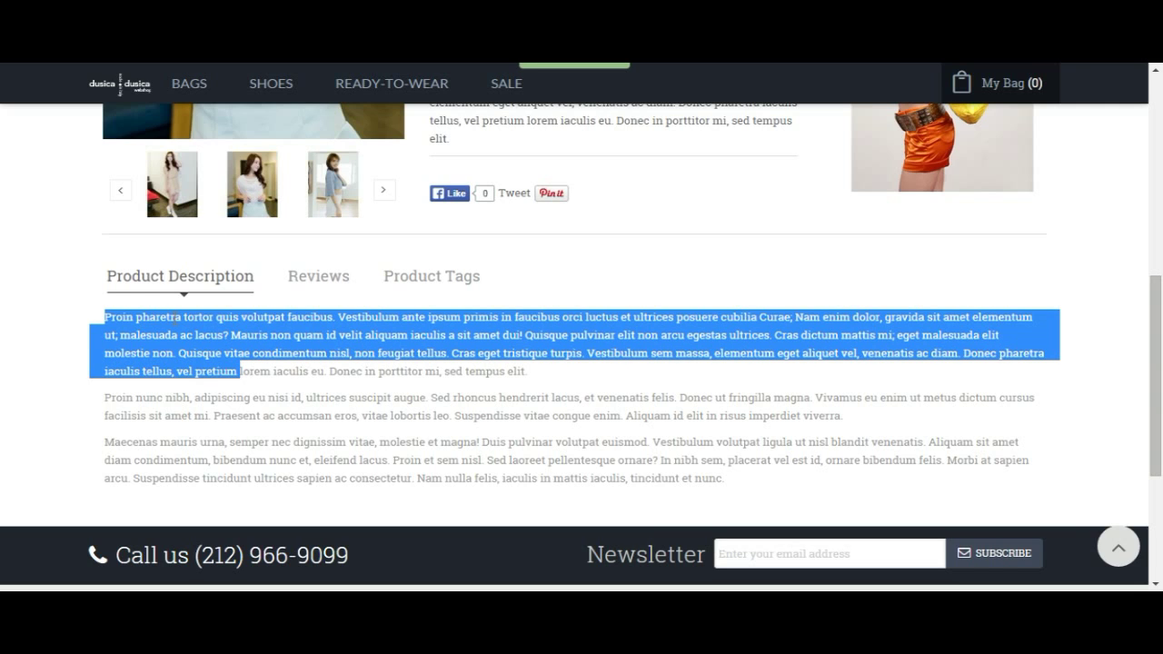
{"action": "left_click", "coordinate": [283, 351]}
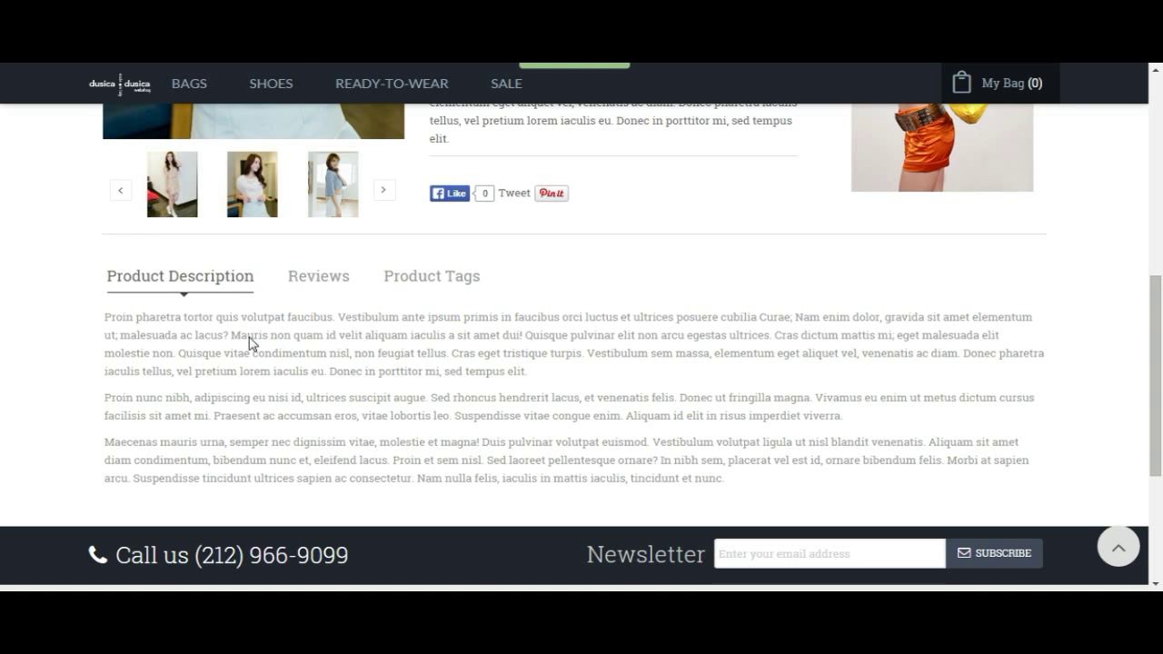
{"action": "scroll", "coordinate": [368, 418], "scroll_direction": "up", "scroll_amount": 5}
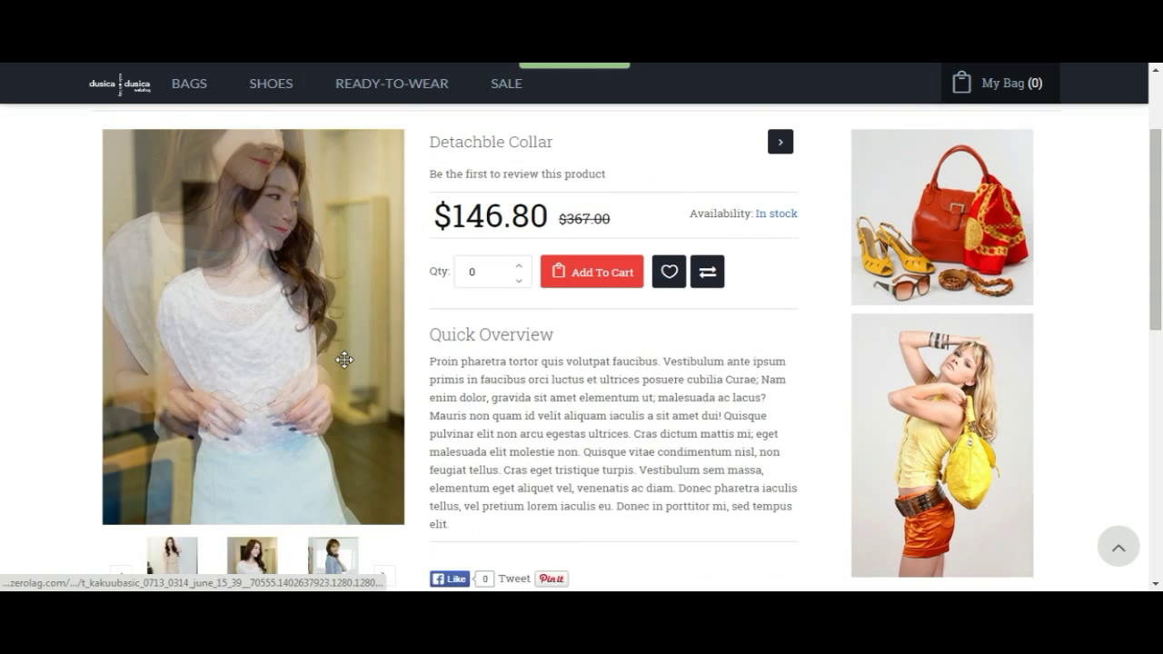
{"action": "scroll", "coordinate": [554, 372], "scroll_direction": "up", "scroll_amount": 2}
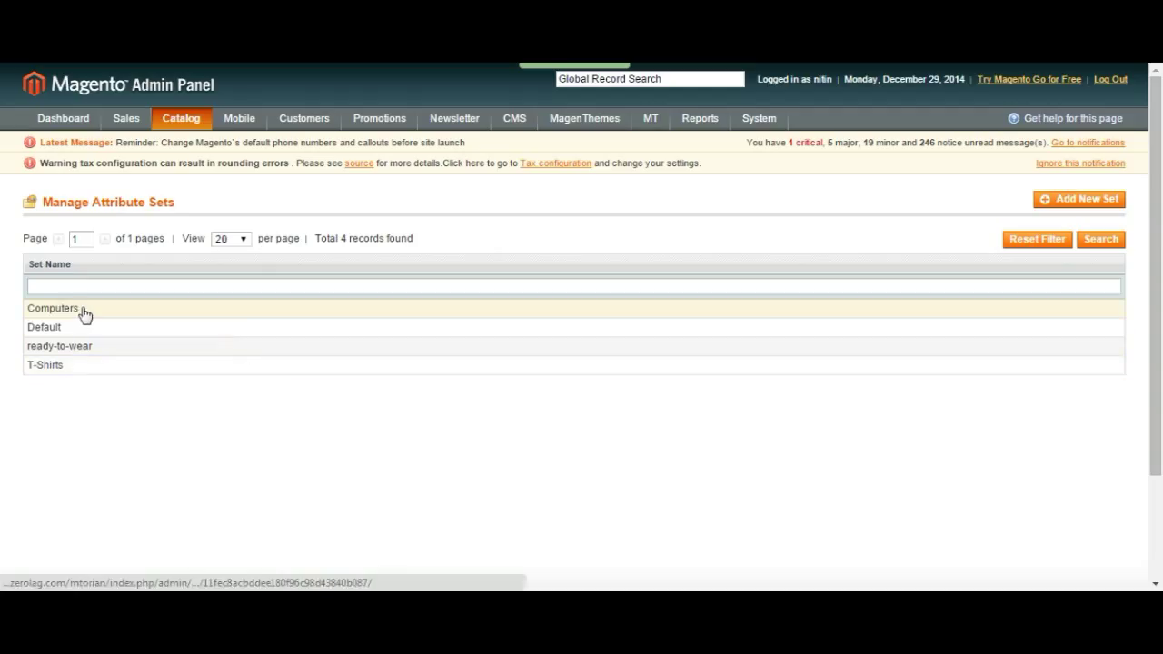
- Switch back to the Magento admin, open the T-Shirts attribute set and review the attributes in its General group
{"action": "left_click", "coordinate": [62, 371]}
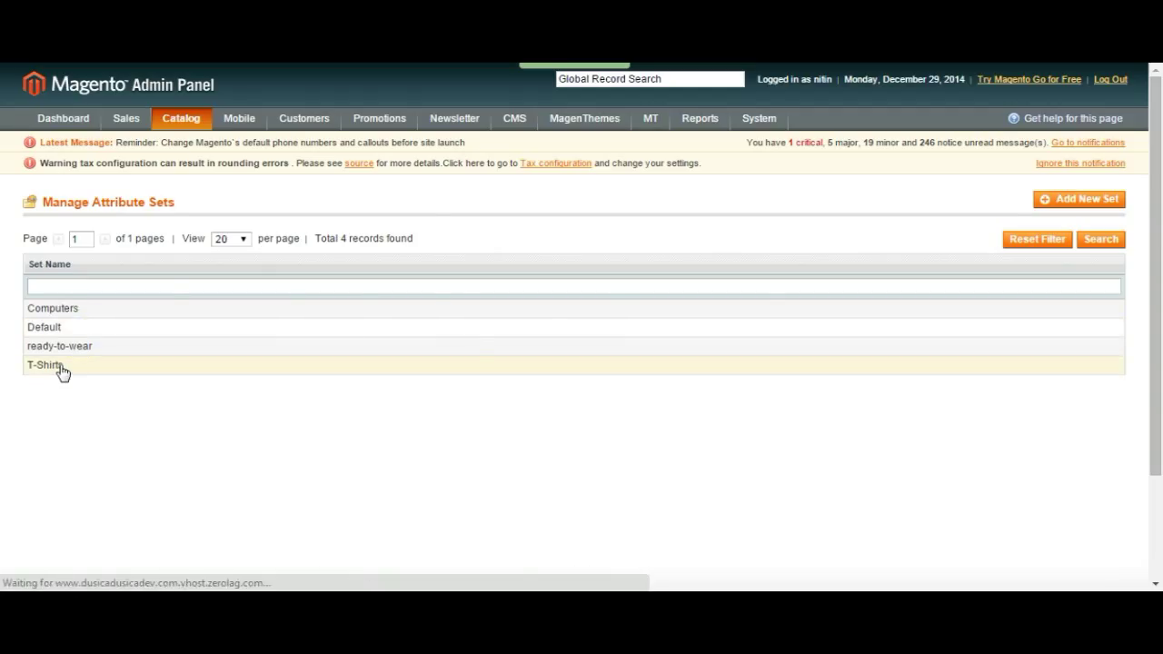
{"action": "scroll", "coordinate": [673, 311], "scroll_direction": "down", "scroll_amount": 1}
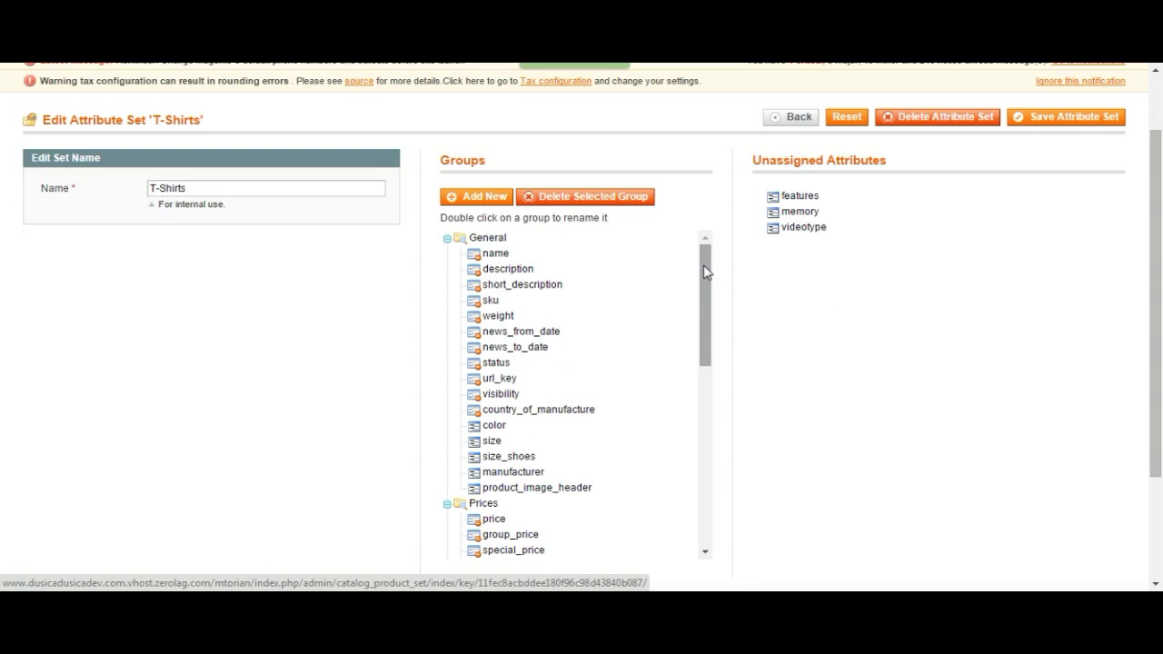
{"action": "left_click_drag", "start_coordinate": [705, 284], "coordinate": [705, 293]}
{"action": "scroll", "coordinate": [763, 304], "scroll_direction": "down", "scroll_amount": 1}
{"action": "left_click_drag", "start_coordinate": [704, 245], "coordinate": [696, 215]}
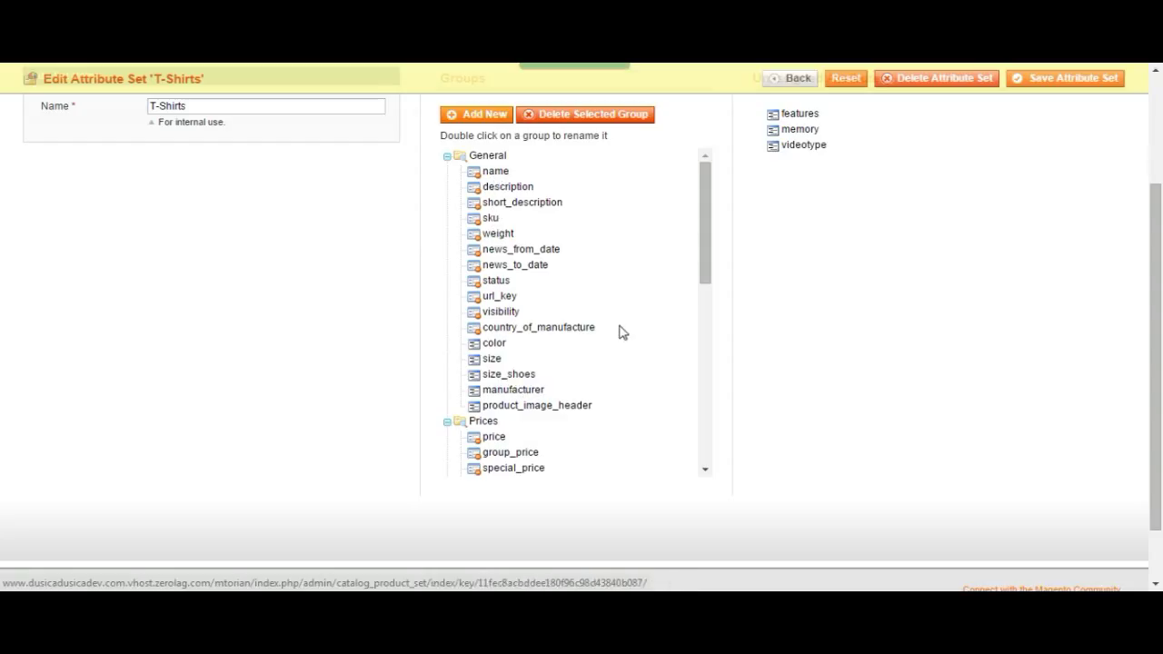
{"action": "left_click_drag", "start_coordinate": [592, 329], "coordinate": [657, 329]}
{"action": "scroll", "coordinate": [562, 287], "scroll_direction": "up", "scroll_amount": 2}
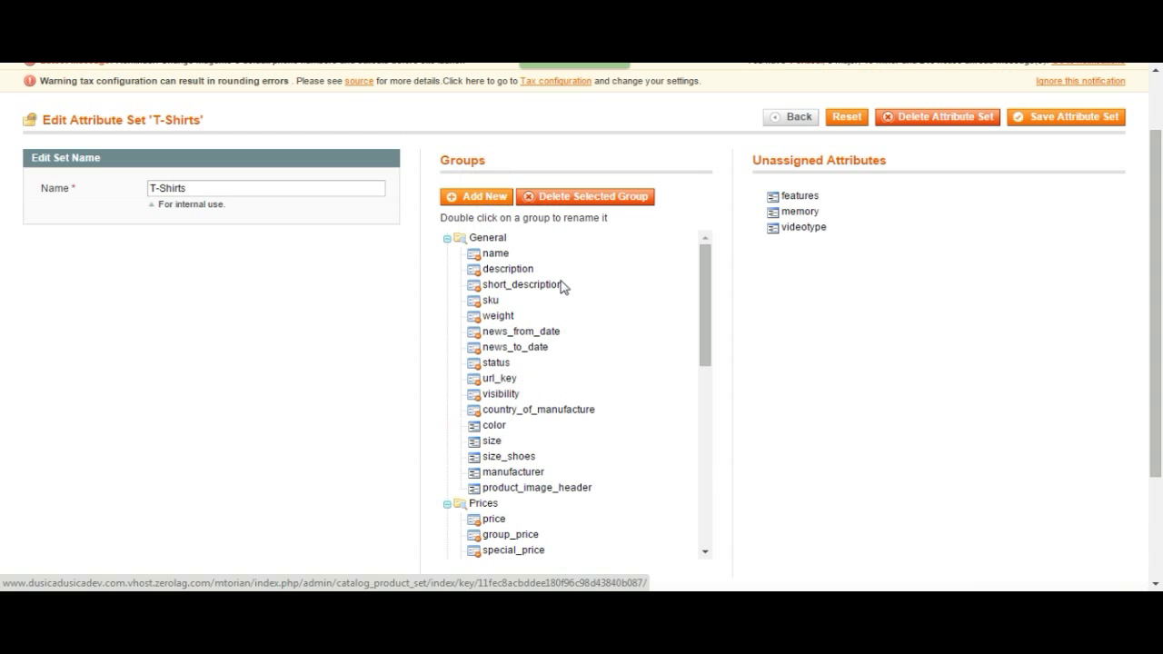
- Try to move the color attribute further down in the T-Shirts set's attribute groups
{"action": "scroll", "coordinate": [493, 411], "scroll_direction": "down", "scroll_amount": 1}
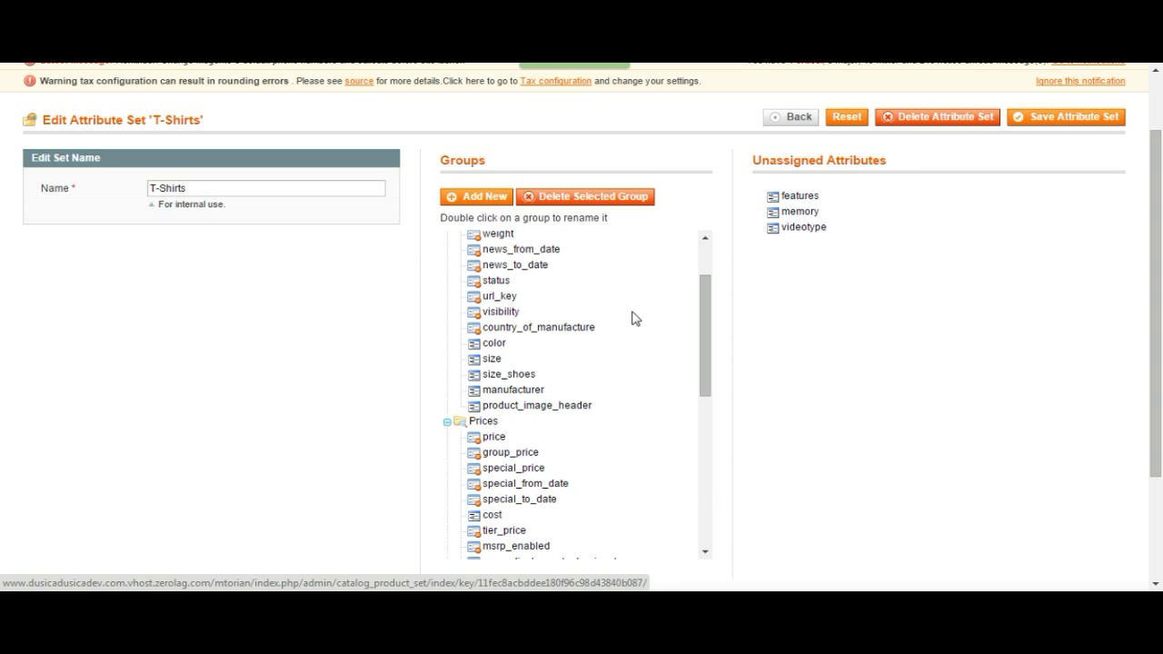
{"action": "scroll", "coordinate": [633, 318], "scroll_direction": "down", "scroll_amount": 1}
{"action": "scroll", "coordinate": [522, 309], "scroll_direction": "up", "scroll_amount": 1}
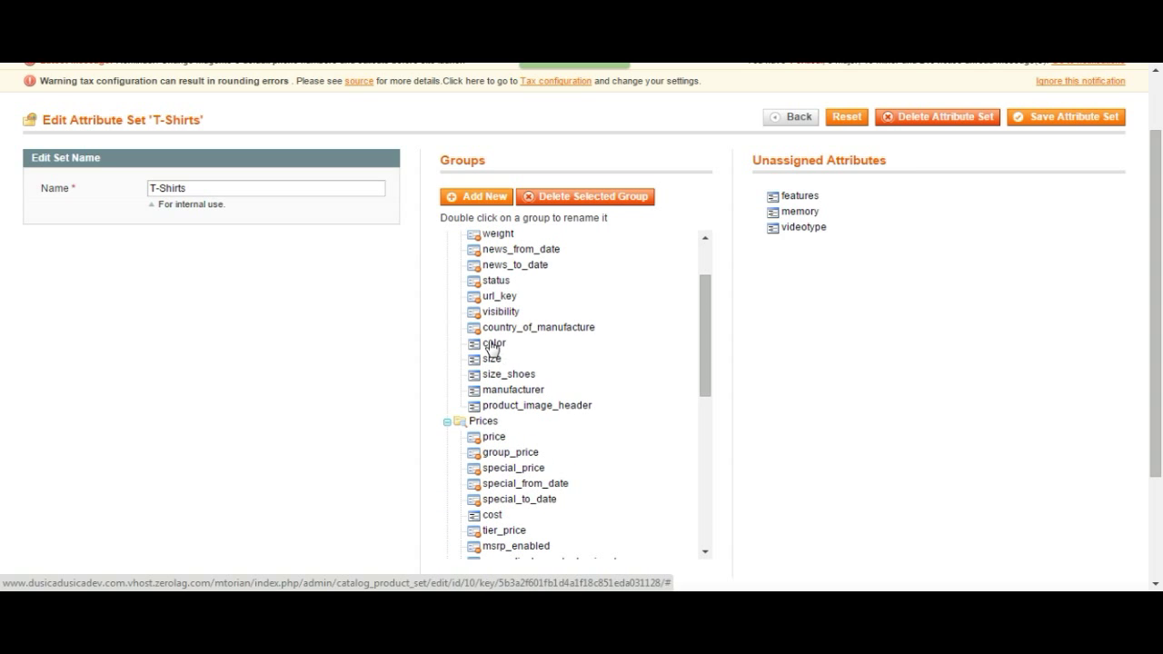
{"action": "left_click_drag", "start_coordinate": [496, 342], "coordinate": [495, 427]}
{"action": "scroll", "coordinate": [501, 413], "scroll_direction": "down", "scroll_amount": 2}
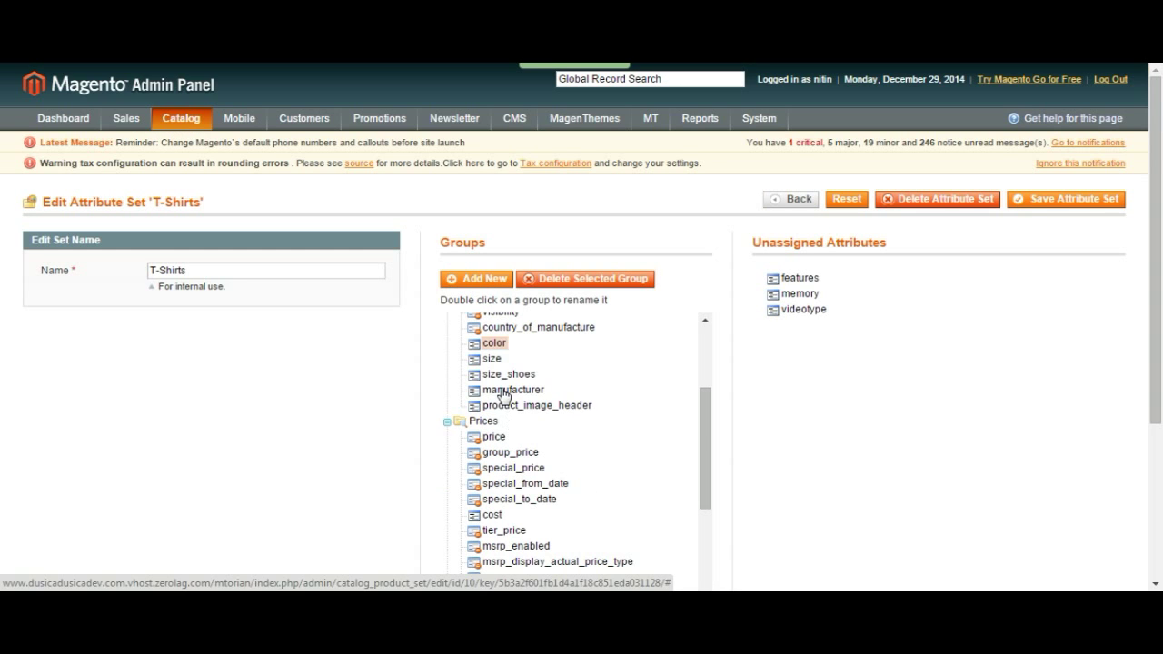
{"action": "left_click_drag", "start_coordinate": [498, 341], "coordinate": [526, 352]}
- Look through the T-Shirts set's Prices, Meta Information and Images groups
{"action": "scroll", "coordinate": [559, 354], "scroll_direction": "down", "scroll_amount": 2}
{"action": "scroll", "coordinate": [369, 399], "scroll_direction": "down", "scroll_amount": 2}
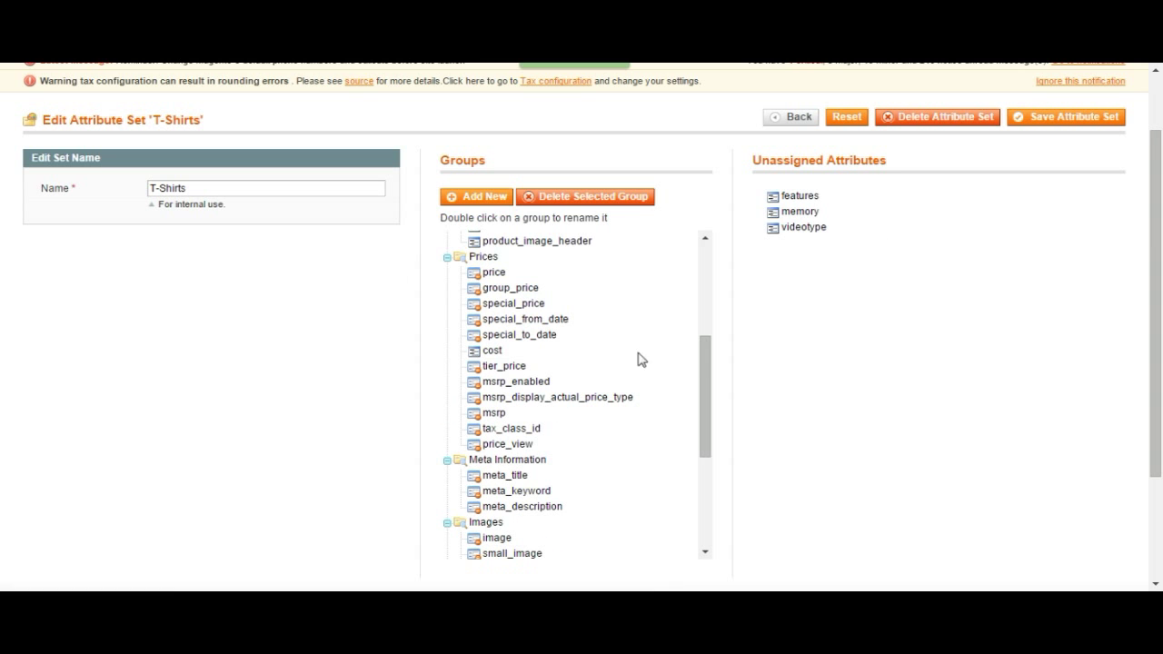
{"action": "left_click_drag", "start_coordinate": [700, 372], "coordinate": [717, 465]}
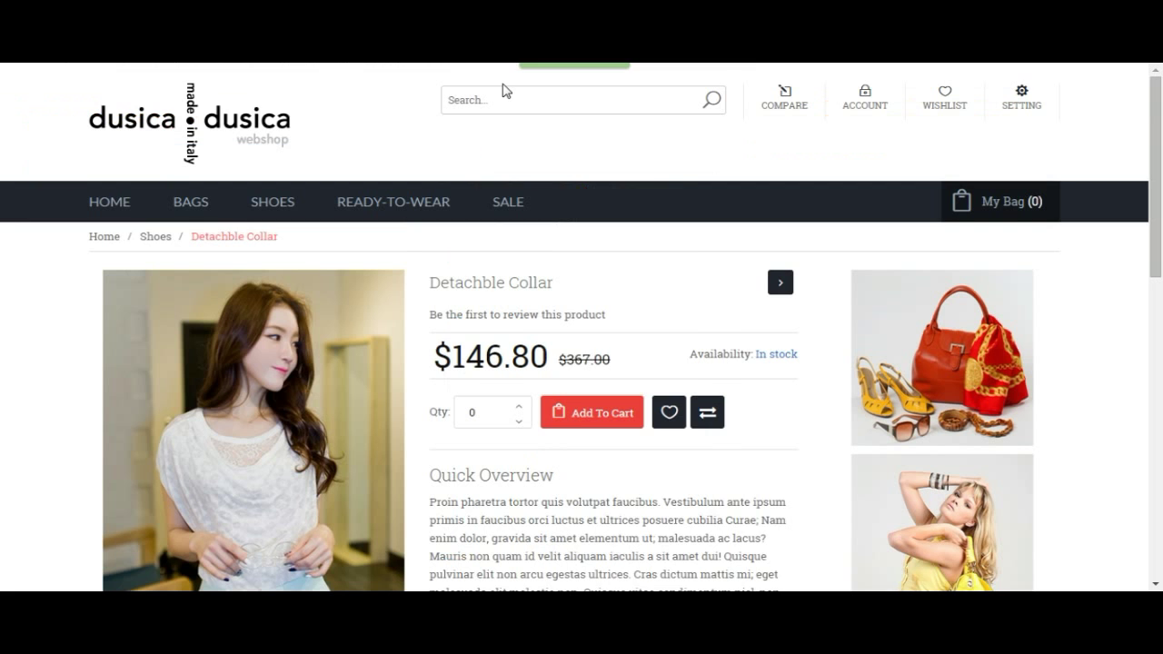
- Switch to the storefront's Detachble Collar page and look over its details down to the description area
{"action": "scroll", "coordinate": [446, 272], "scroll_direction": "down", "scroll_amount": 3}
{"action": "left_click_drag", "start_coordinate": [423, 171], "coordinate": [590, 374]}
{"action": "left_click", "coordinate": [590, 376]}
{"action": "scroll", "coordinate": [590, 375], "scroll_direction": "down", "scroll_amount": 2}
{"action": "scroll", "coordinate": [590, 375], "scroll_direction": "down", "scroll_amount": 5}
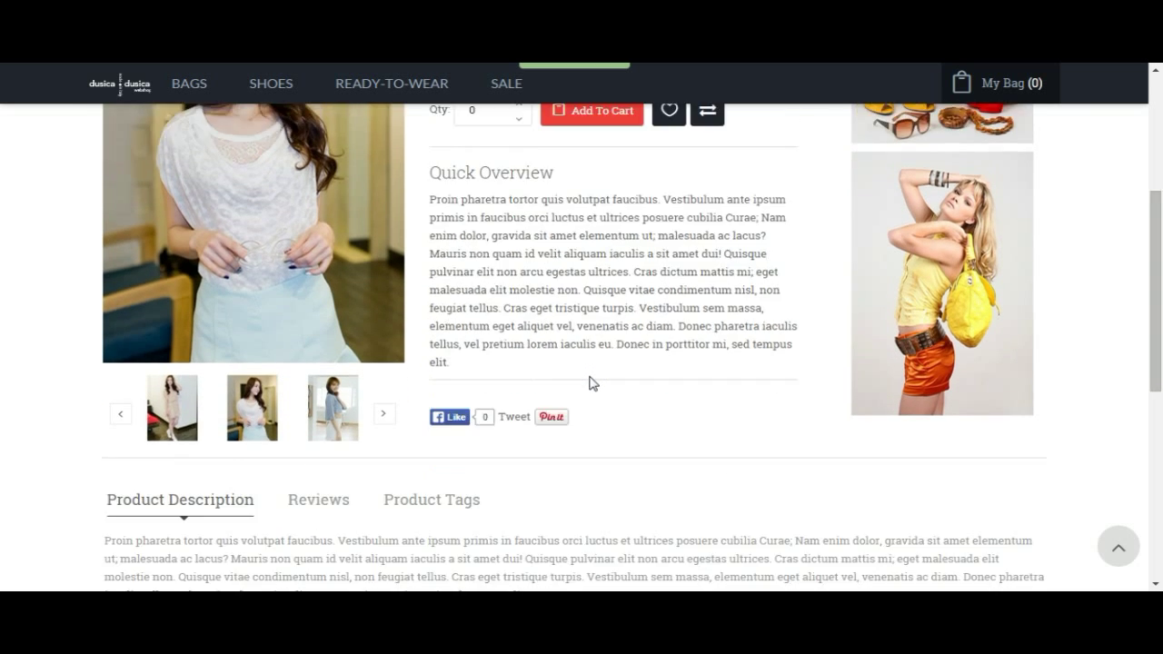
- View the product's Reviews rating form and its Product Tags section
{"action": "left_click", "coordinate": [326, 276]}
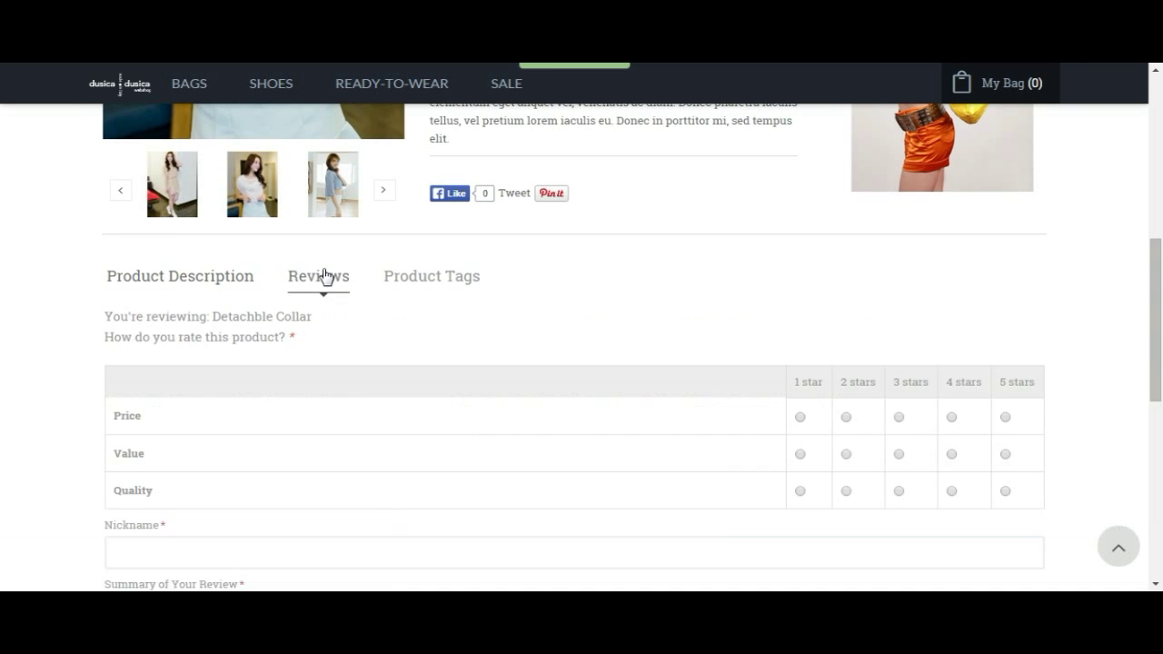
{"action": "scroll", "coordinate": [438, 291], "scroll_direction": "down", "scroll_amount": 2}
{"action": "scroll", "coordinate": [439, 295], "scroll_direction": "up", "scroll_amount": 2}
{"action": "left_click", "coordinate": [435, 300]}
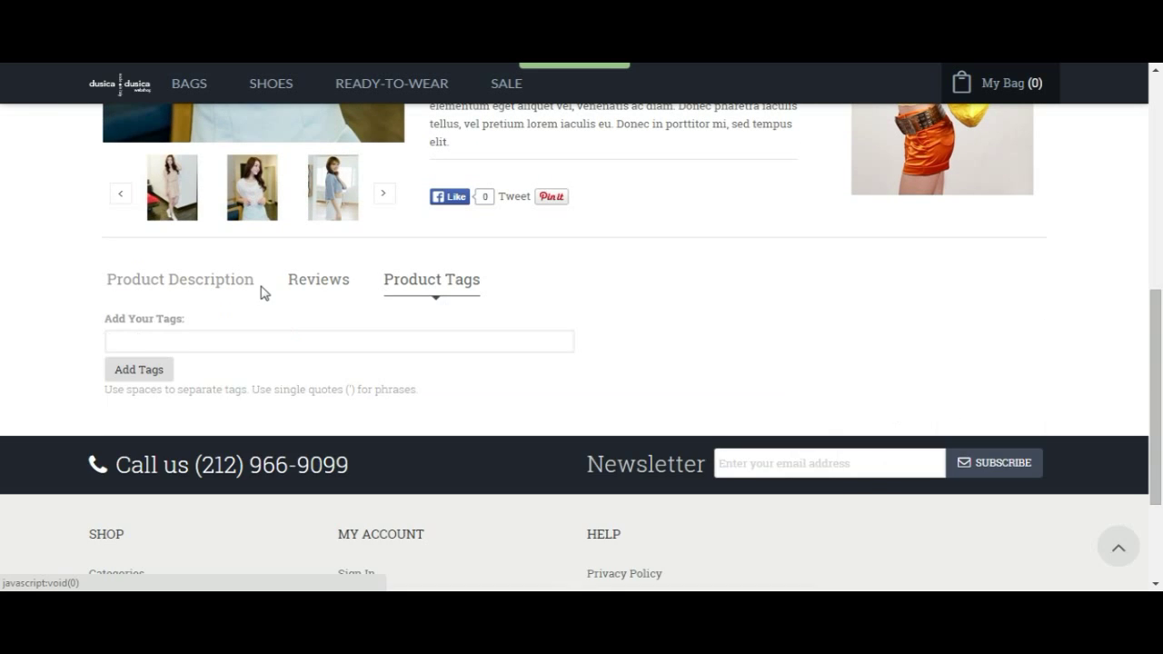
- Return the storefront product page to its Product Description, and go back to the General group of the T-Shirts attribute set in the admin
{"action": "left_click", "coordinate": [234, 284]}
{"action": "scroll", "coordinate": [599, 259], "scroll_direction": "up", "scroll_amount": 8}
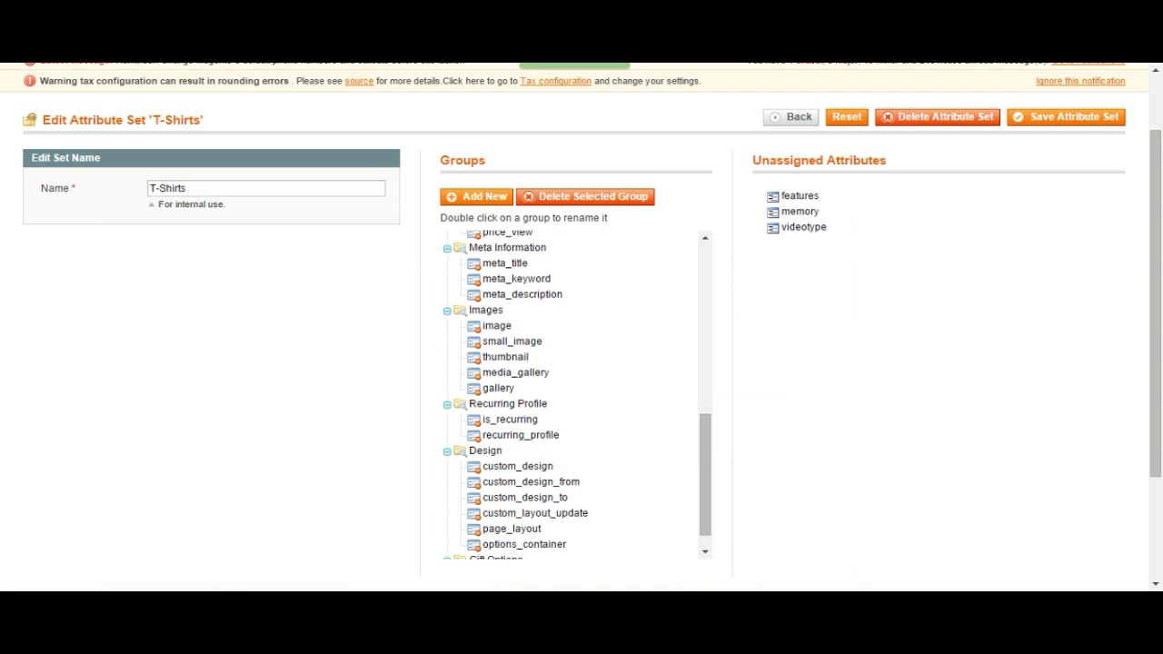
{"action": "scroll", "coordinate": [740, 345], "scroll_direction": "up", "scroll_amount": 2}
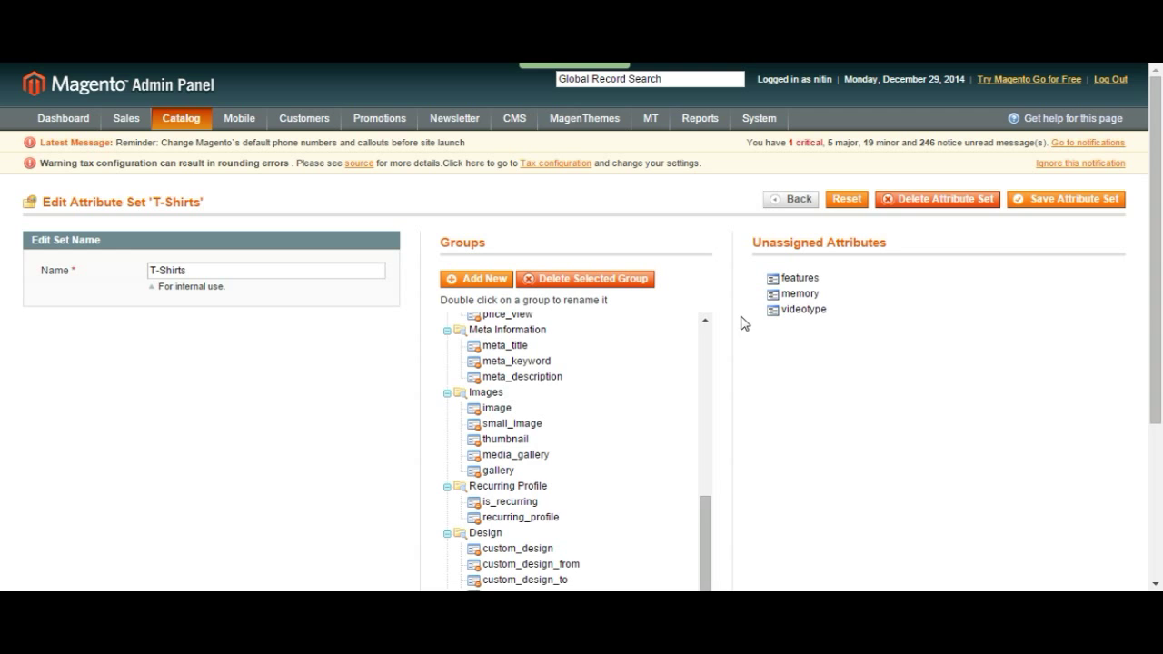
{"action": "left_click_drag", "start_coordinate": [705, 526], "coordinate": [704, 336]}
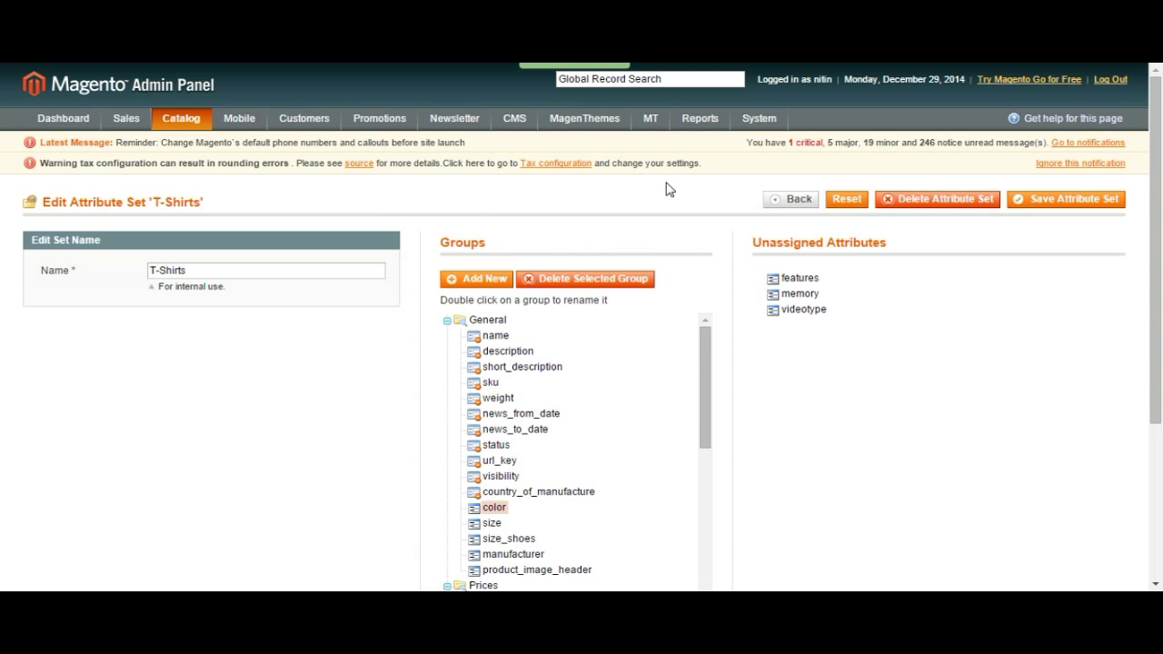
- Look over the title, price, availability, cart and Quick Overview area on the storefront's Detachble Collar page
{"action": "scroll", "coordinate": [668, 189], "scroll_direction": "down", "scroll_amount": 2}
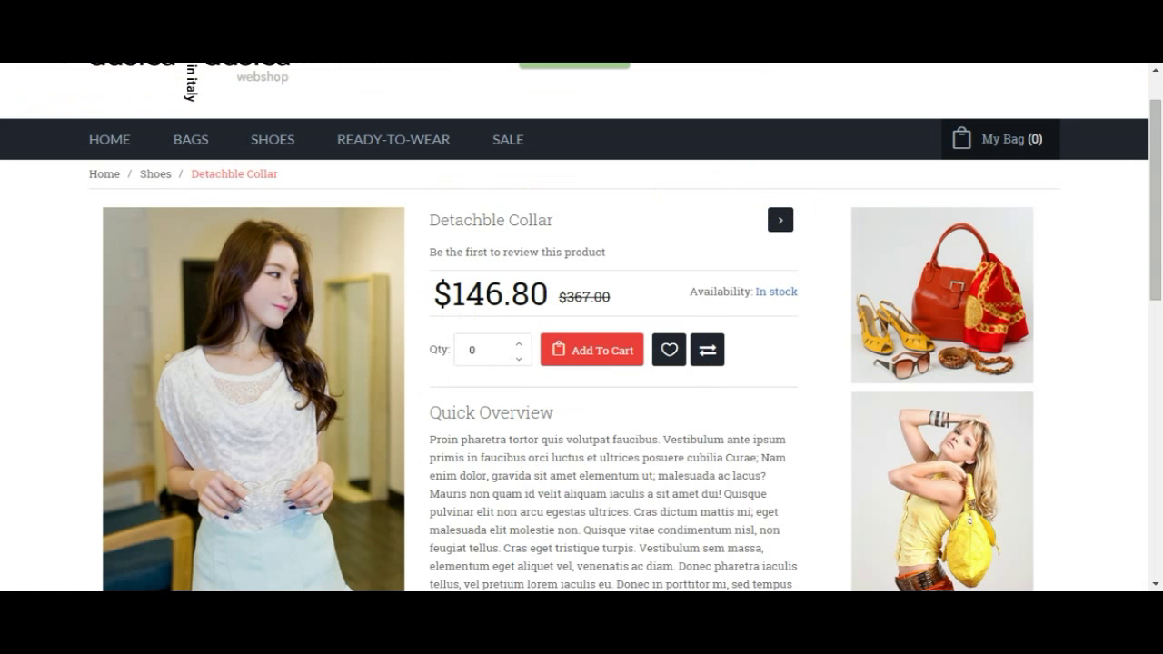
{"action": "scroll", "coordinate": [573, 371], "scroll_direction": "up", "scroll_amount": 1}
{"action": "left_click_drag", "start_coordinate": [481, 283], "coordinate": [670, 408]}
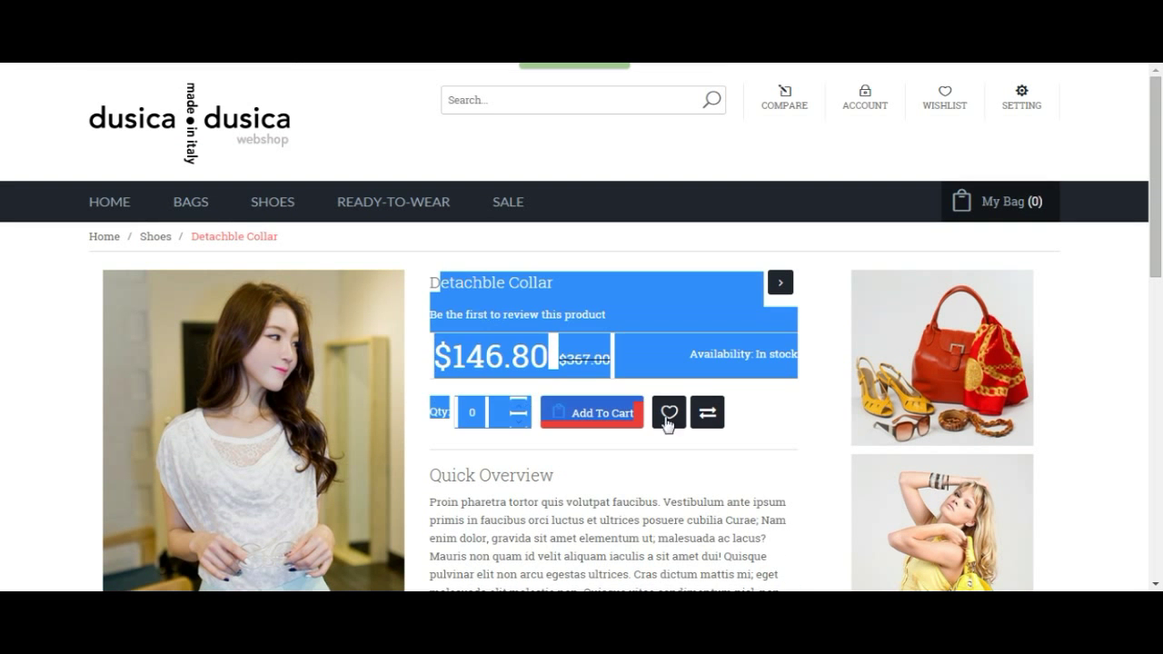
{"action": "left_click", "coordinate": [739, 517]}
{"action": "scroll", "coordinate": [518, 164], "scroll_direction": "down", "scroll_amount": 1}
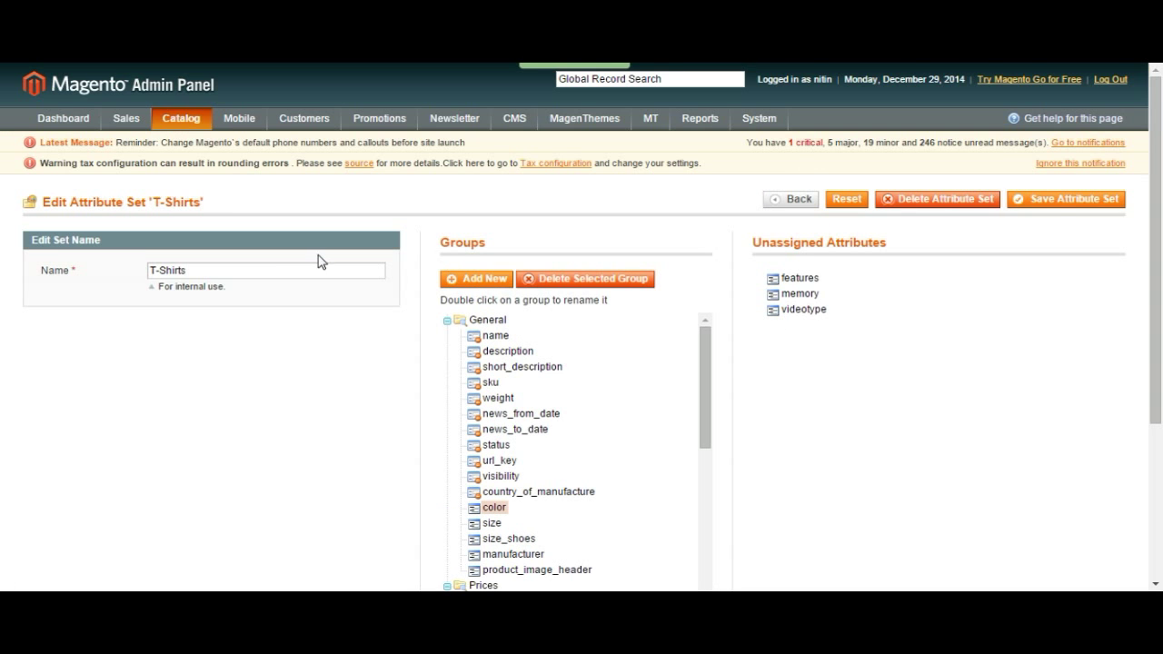
- Examine the T-Shirts set's name and attribute groups in the admin, collapsing Prices and keeping General expanded
{"action": "left_click_drag", "start_coordinate": [194, 271], "coordinate": [78, 262]}
{"action": "left_click", "coordinate": [362, 310]}
{"action": "scroll", "coordinate": [460, 372], "scroll_direction": "down", "scroll_amount": 1}
{"action": "scroll", "coordinate": [470, 351], "scroll_direction": "up", "scroll_amount": 1}
{"action": "left_click", "coordinate": [445, 320]}
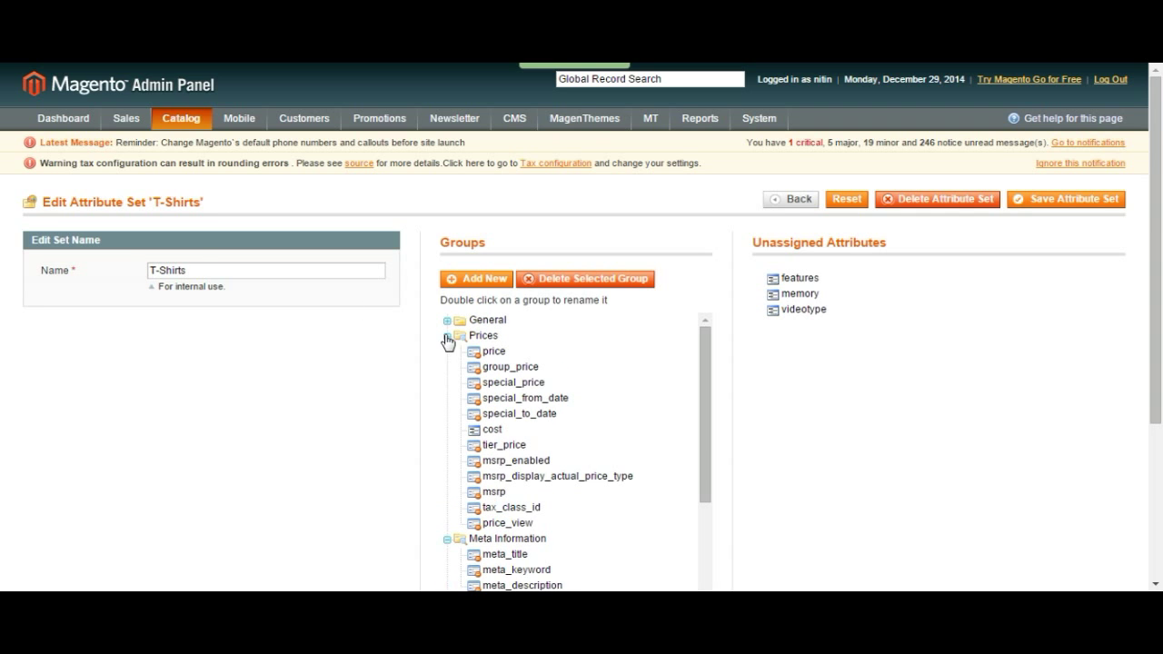
{"action": "left_click", "coordinate": [447, 335]}
{"action": "left_click", "coordinate": [446, 321]}
{"action": "scroll", "coordinate": [495, 368], "scroll_direction": "down", "scroll_amount": 1}
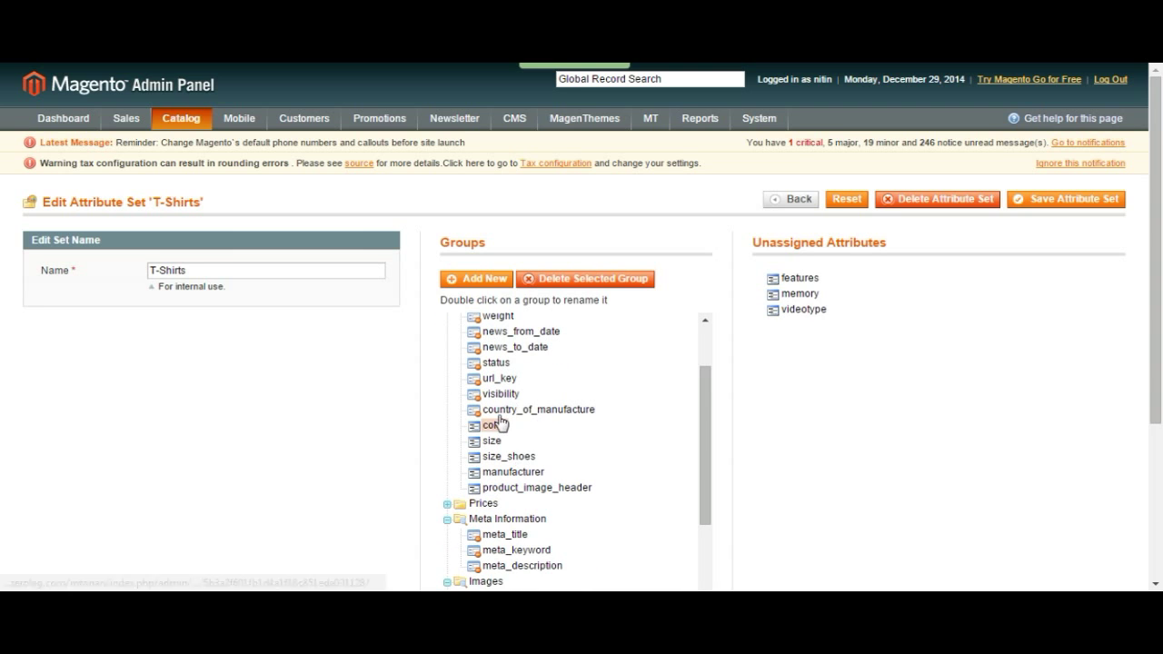
- Try to move the color attribute from the T-Shirts set to the unassigned attributes, and leave the set without saving
{"action": "left_click_drag", "start_coordinate": [511, 437], "coordinate": [821, 309]}
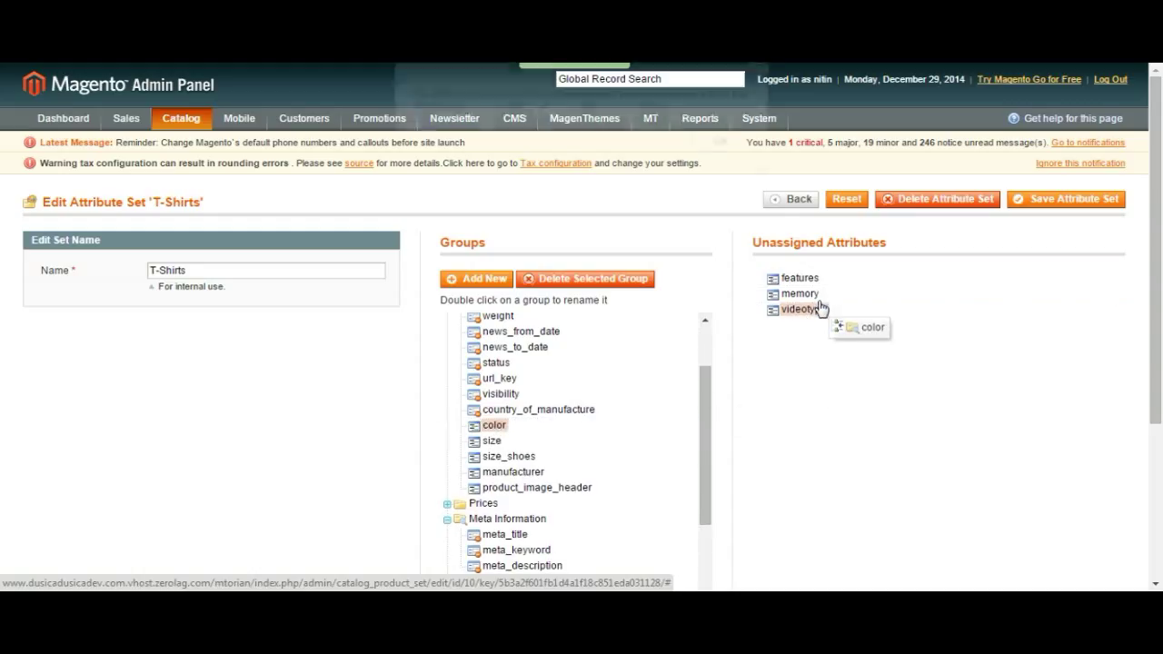
{"action": "left_click", "coordinate": [741, 143]}
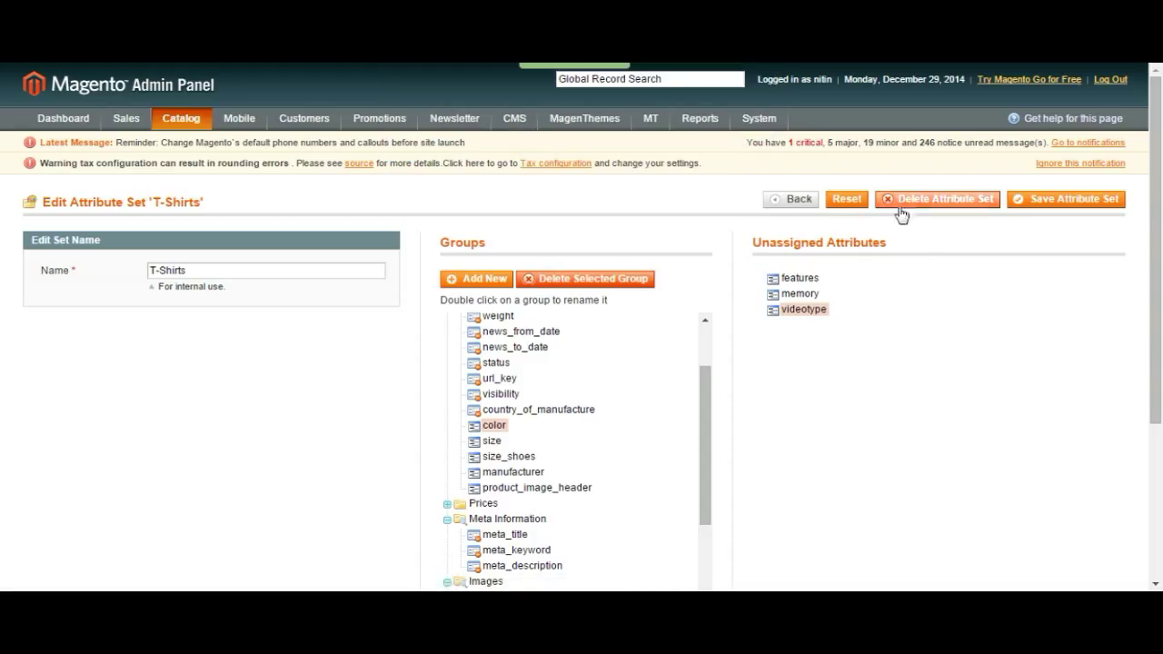
{"action": "left_click", "coordinate": [797, 200]}
- Go to the catalog's Manage Attributes list and start a new product attribute
{"action": "mouse_move", "coordinate": [178, 119]}
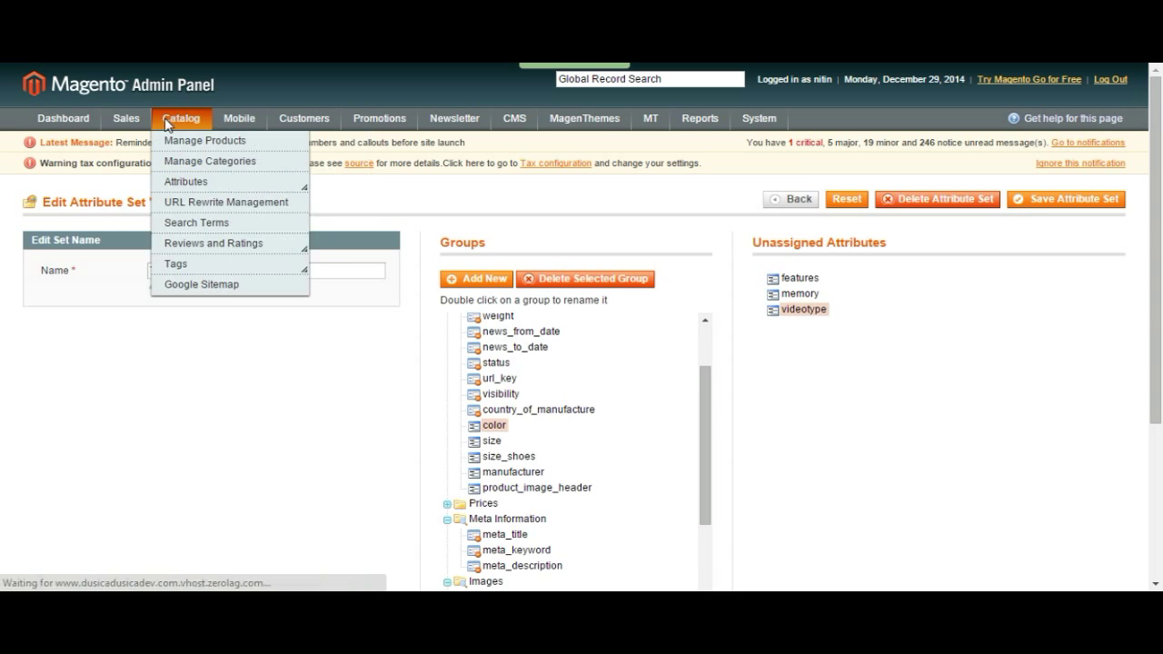
{"action": "mouse_move", "coordinate": [215, 191]}
{"action": "left_click", "coordinate": [349, 199]}
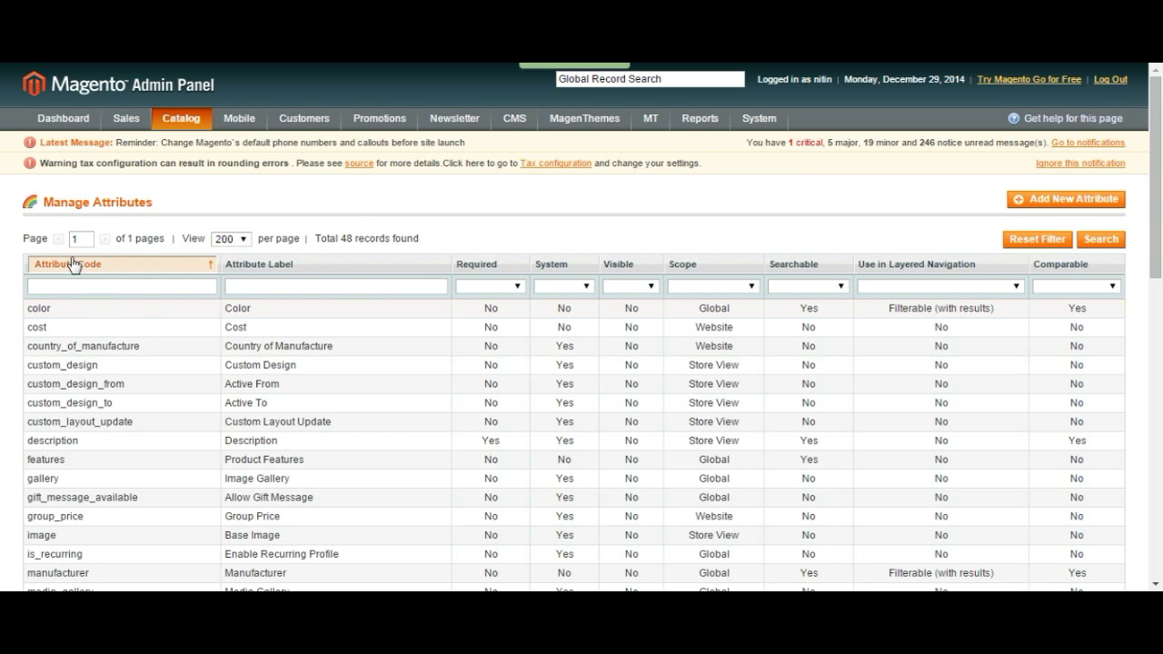
{"action": "left_click", "coordinate": [1056, 201]}
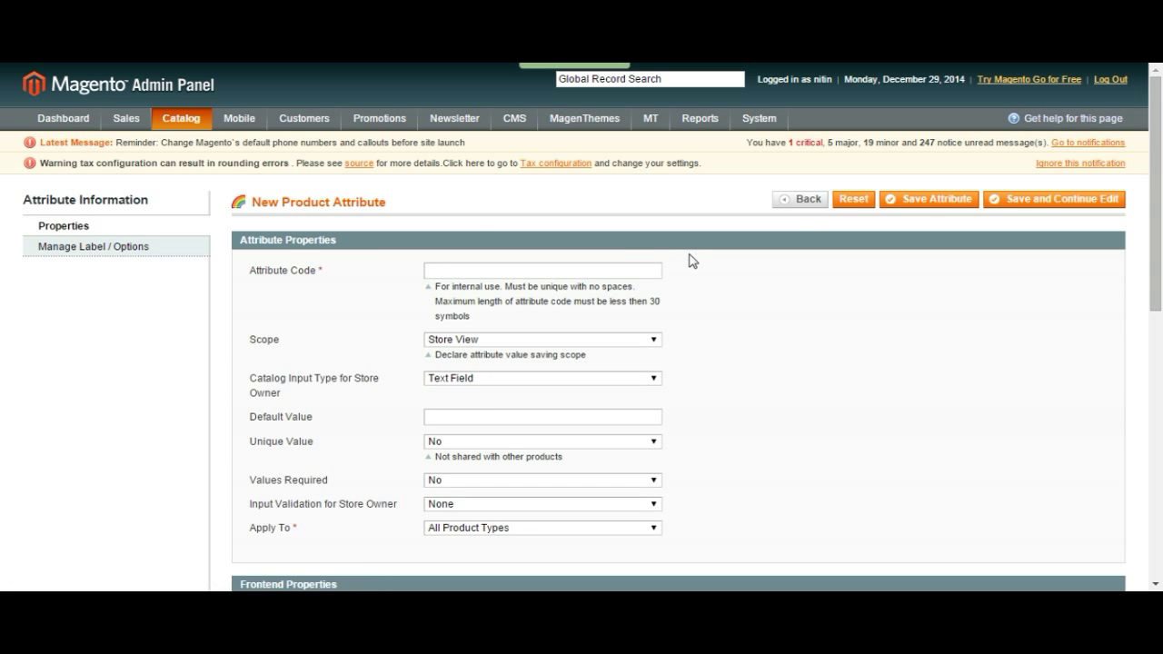
- Look through the new attribute's general and frontend properties and its Manage Label / Options titles
{"action": "scroll", "coordinate": [688, 257], "scroll_direction": "down", "scroll_amount": 3}
{"action": "scroll", "coordinate": [690, 260], "scroll_direction": "down", "scroll_amount": 3}
{"action": "scroll", "coordinate": [691, 260], "scroll_direction": "up", "scroll_amount": 8}
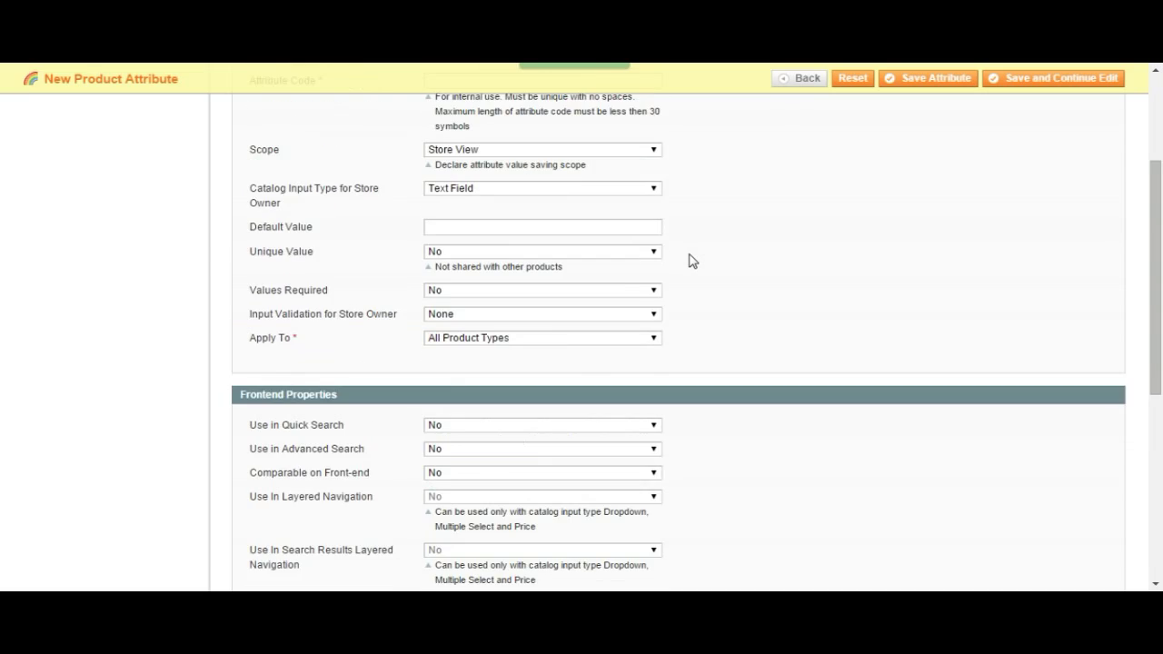
{"action": "left_click", "coordinate": [144, 254]}
{"action": "scroll", "coordinate": [591, 233], "scroll_direction": "down", "scroll_amount": 3}
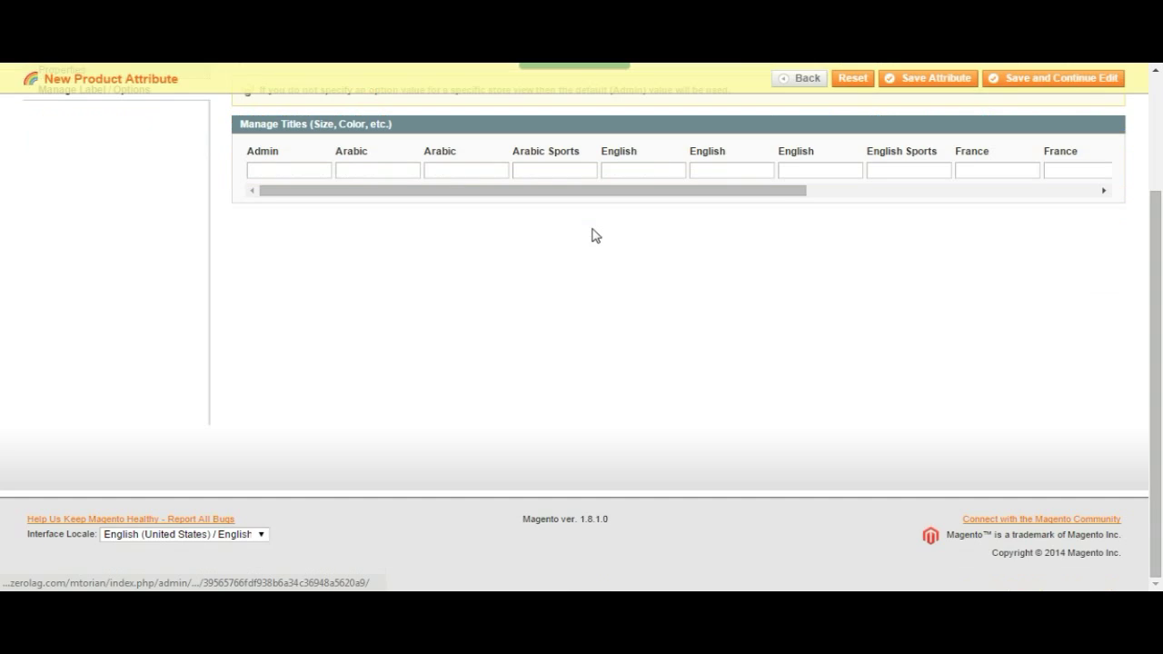
{"action": "scroll", "coordinate": [592, 233], "scroll_direction": "up", "scroll_amount": 3}
{"action": "left_click", "coordinate": [106, 232]}
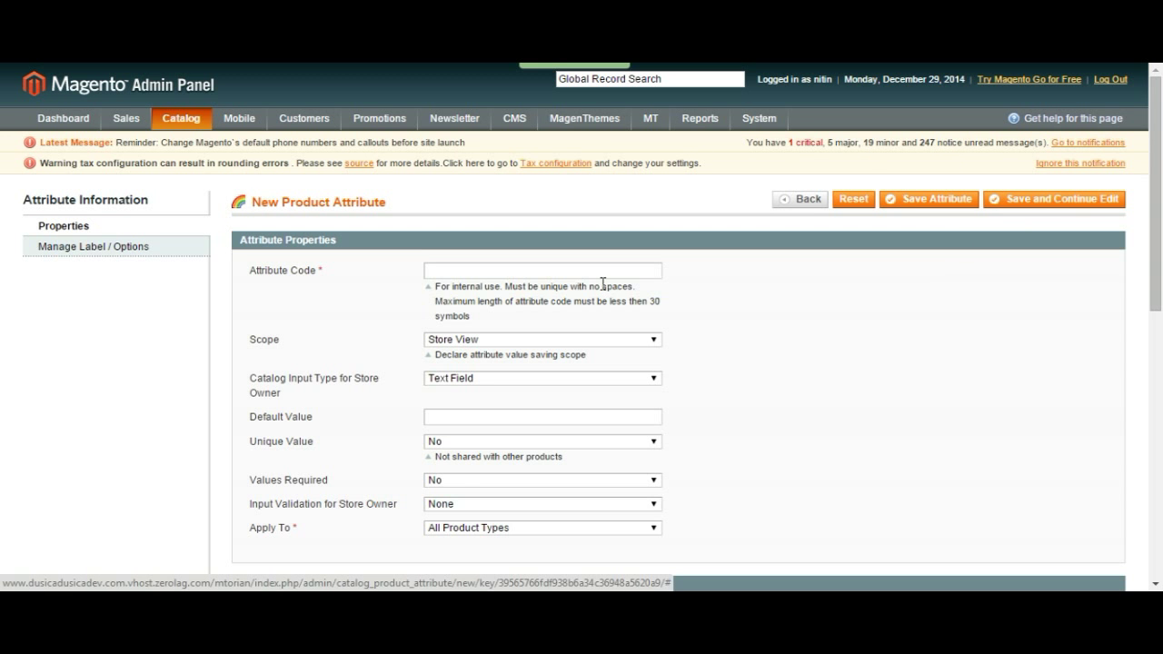
- Open the T-Shirts set from the catalog's Manage Attribute Sets list
{"action": "mouse_move", "coordinate": [204, 129]}
{"action": "mouse_move", "coordinate": [200, 179]}
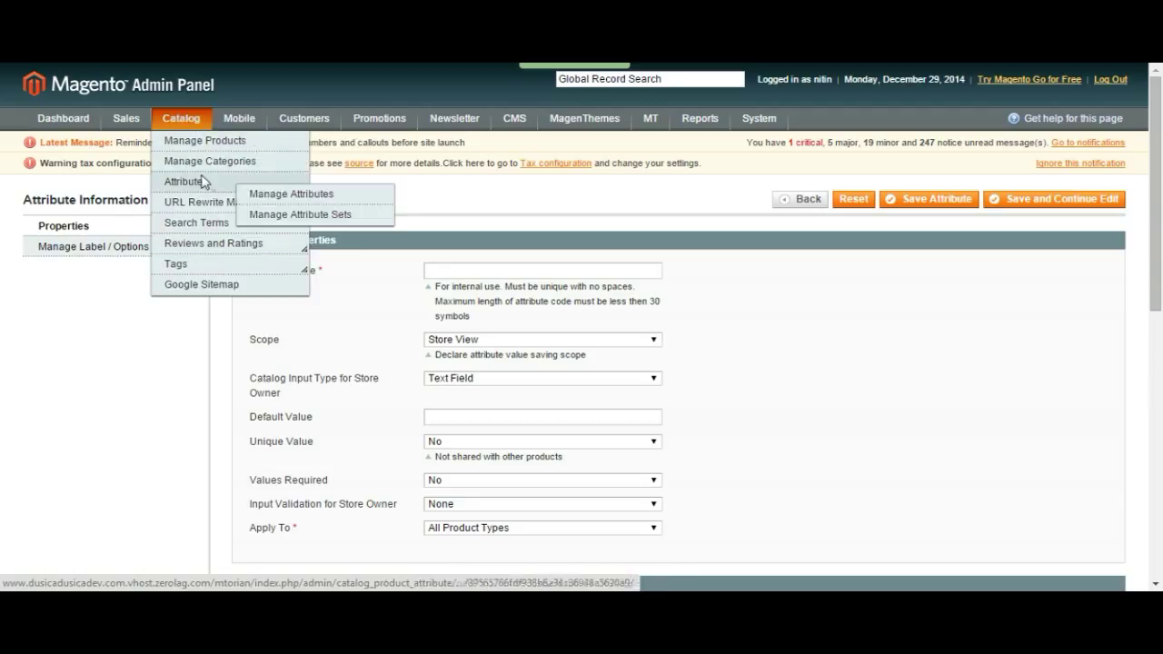
{"action": "left_click", "coordinate": [347, 216]}
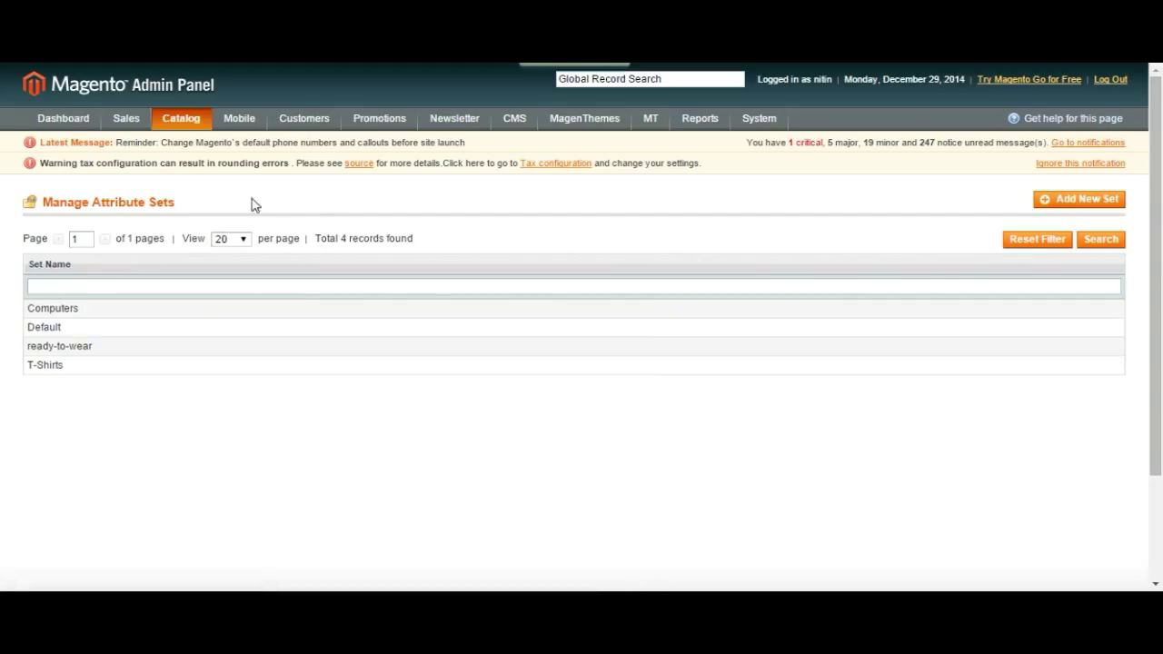
{"action": "left_click", "coordinate": [72, 366]}
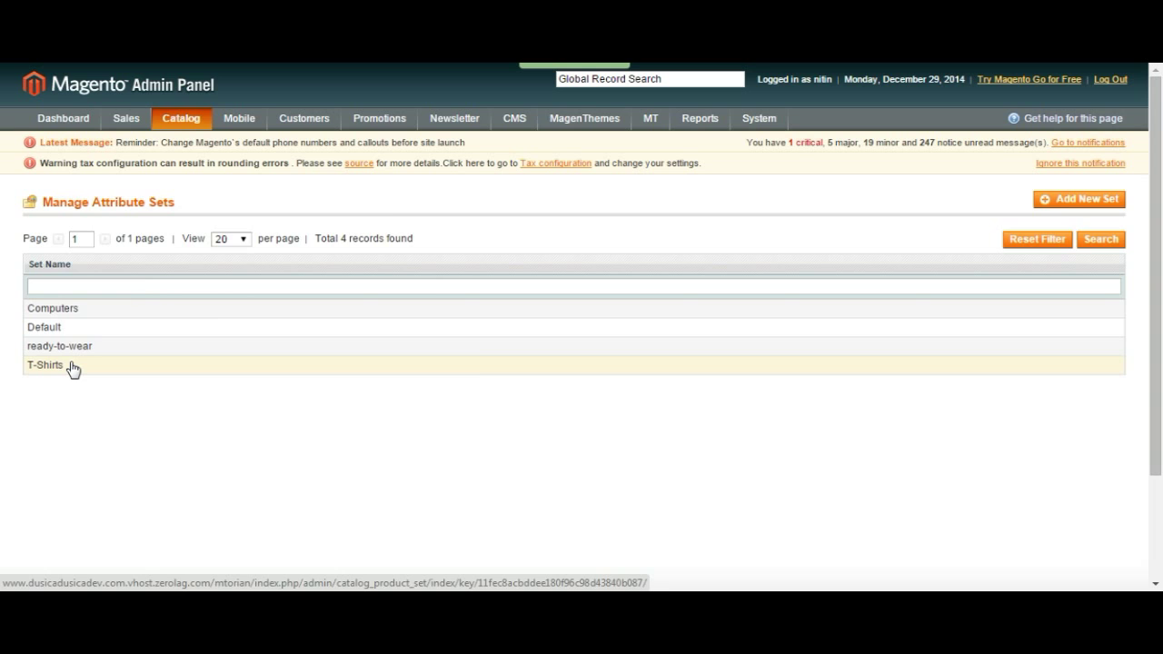
- Try to assign the features attribute to the T-Shirts set's General group, and look through the attribute groups
{"action": "left_click_drag", "start_coordinate": [803, 278], "coordinate": [464, 468]}
{"action": "scroll", "coordinate": [614, 389], "scroll_direction": "down", "scroll_amount": 3}
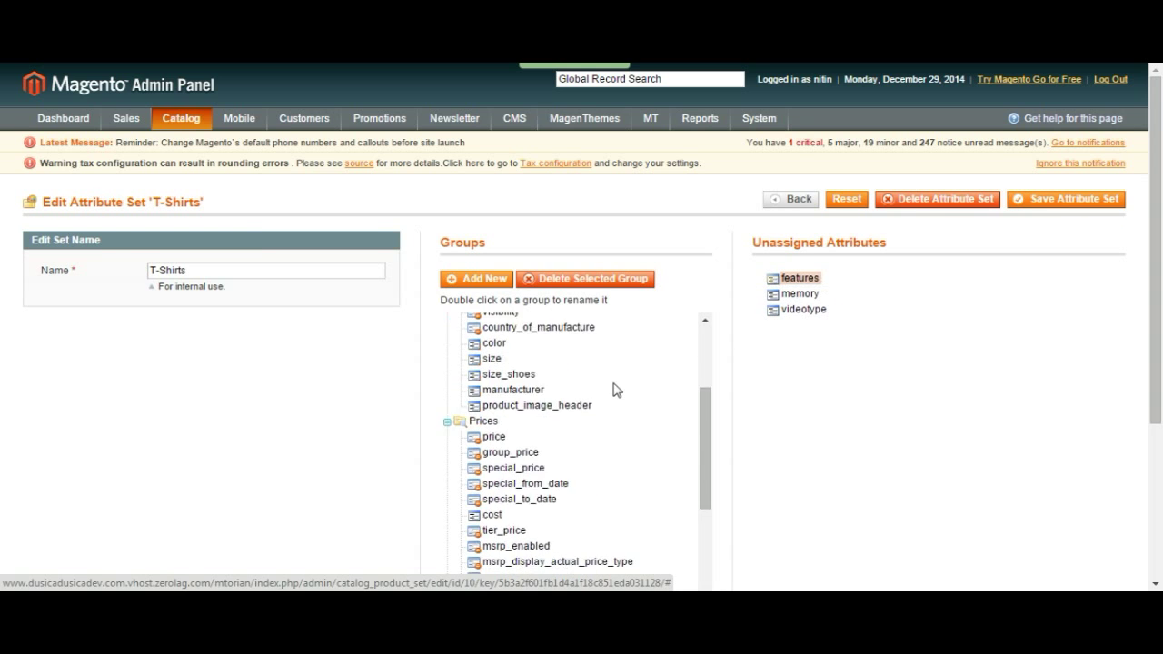
{"action": "scroll", "coordinate": [614, 390], "scroll_direction": "down", "scroll_amount": 6}
{"action": "scroll", "coordinate": [680, 327], "scroll_direction": "up", "scroll_amount": 10}
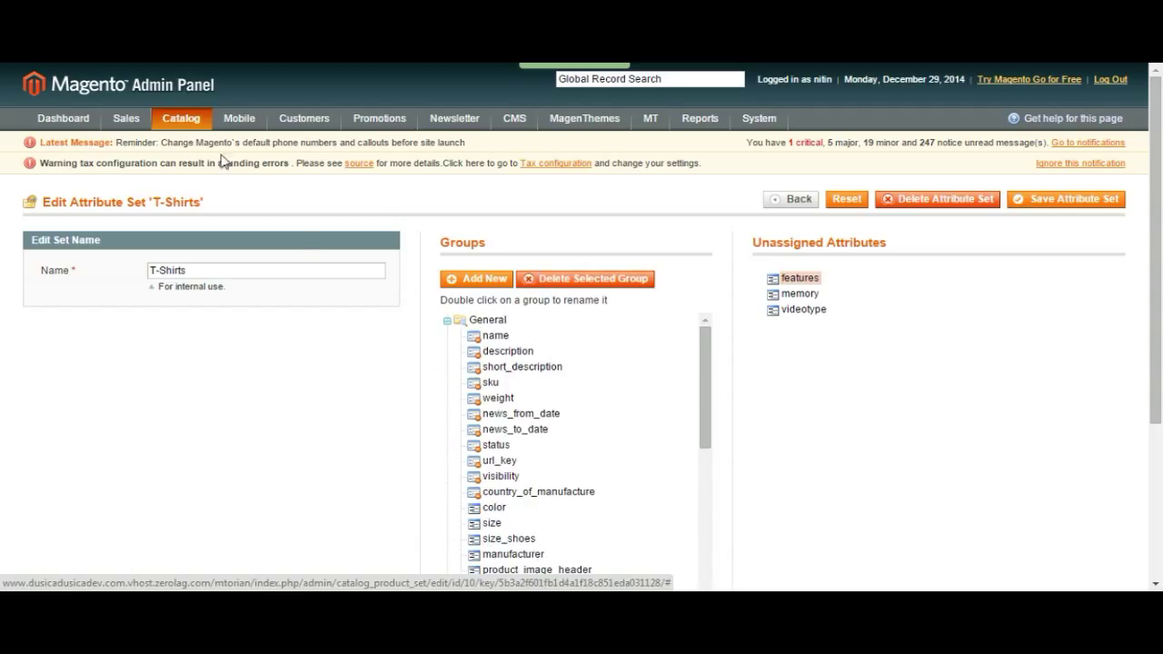
- Open the catalog's URL Rewrite Management and look through the listed rewrites
{"action": "mouse_move", "coordinate": [178, 133]}
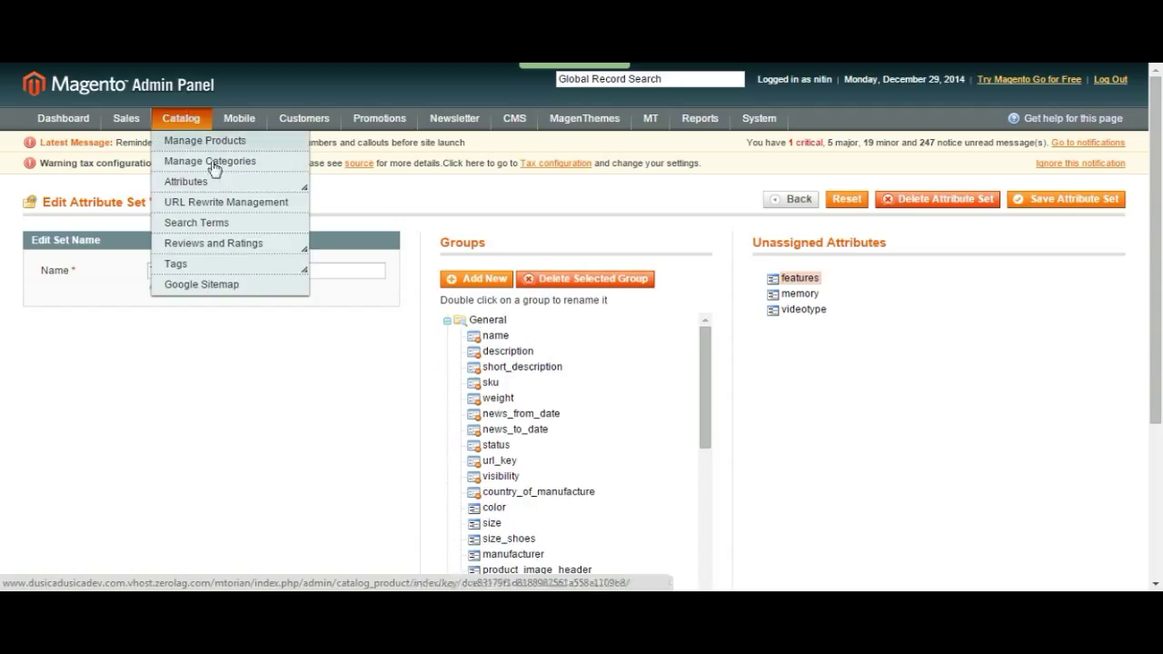
{"action": "left_click", "coordinate": [243, 212]}
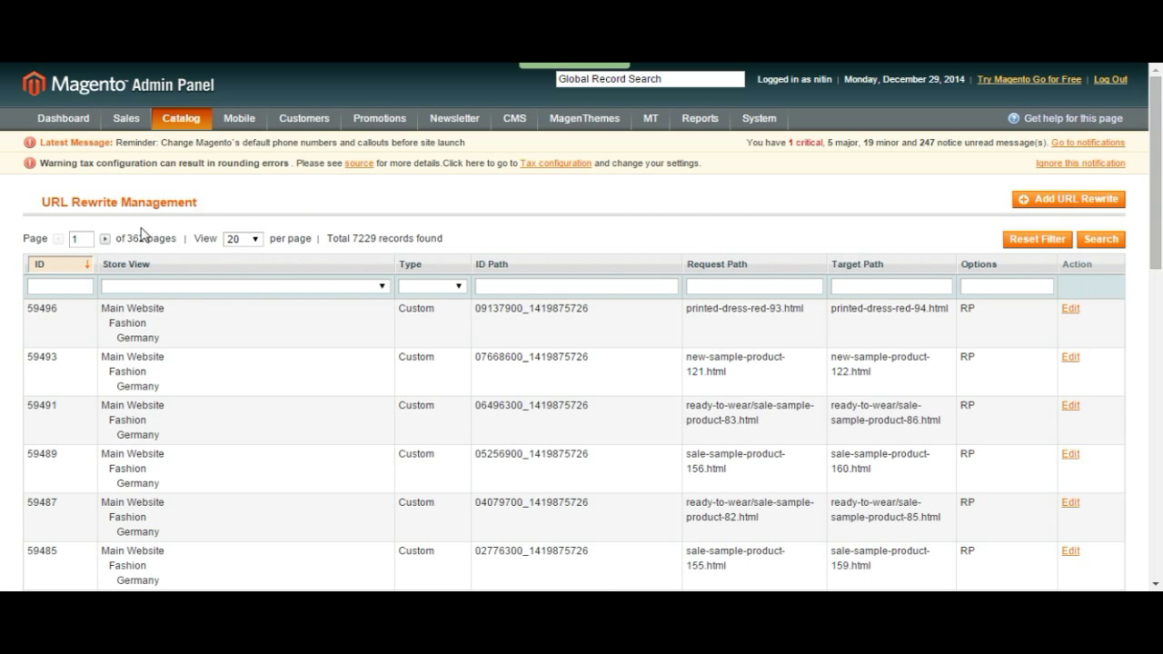
{"action": "scroll", "coordinate": [708, 363], "scroll_direction": "down", "scroll_amount": 1}
{"action": "scroll", "coordinate": [713, 377], "scroll_direction": "down", "scroll_amount": 10}
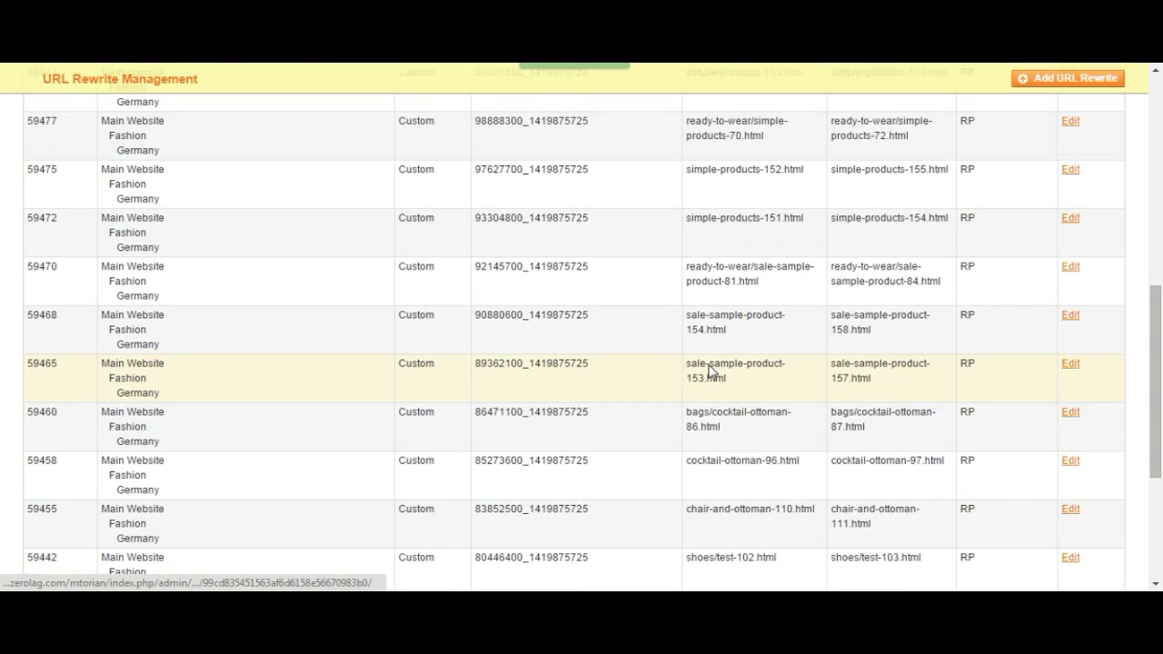
{"action": "scroll", "coordinate": [689, 352], "scroll_direction": "up", "scroll_amount": 10}
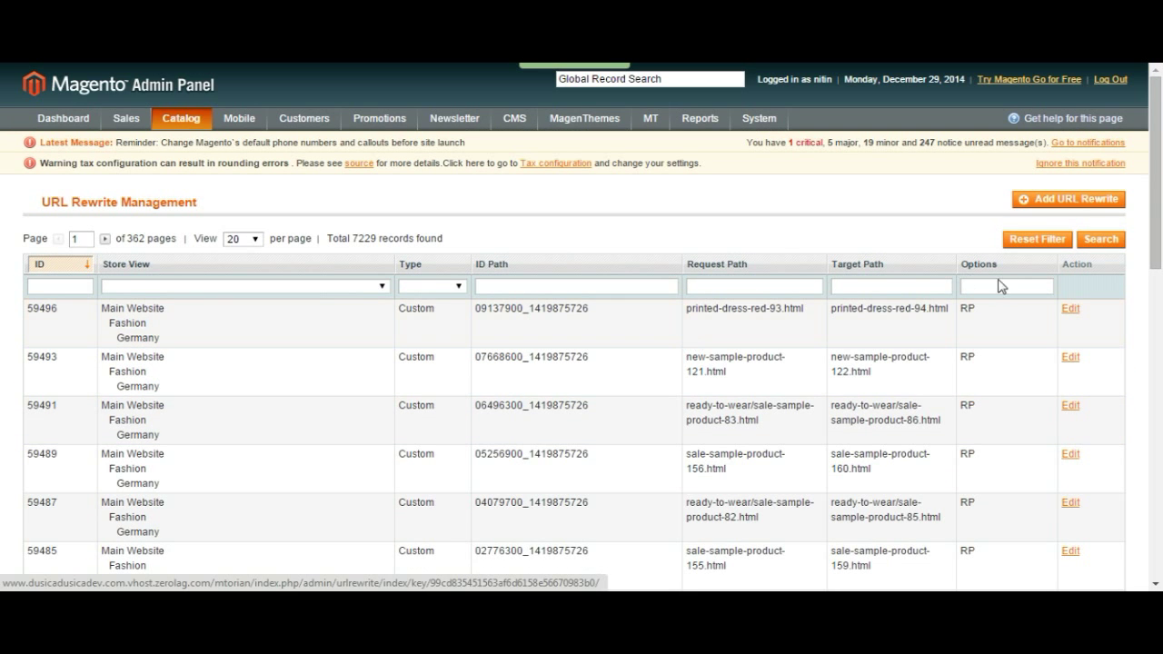
- View the details of the URL rewrite with target path printed-dress-red-94.html, and return to the rewrite list
{"action": "left_click_drag", "start_coordinate": [950, 314], "coordinate": [833, 321]}
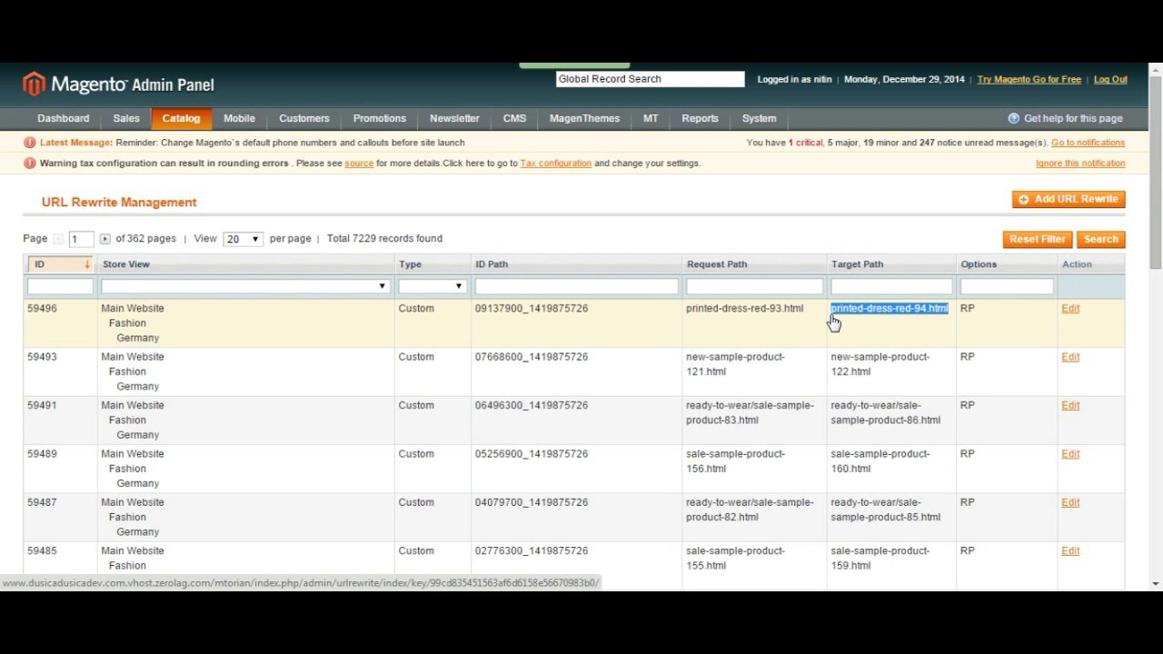
{"action": "left_click", "coordinate": [833, 321]}
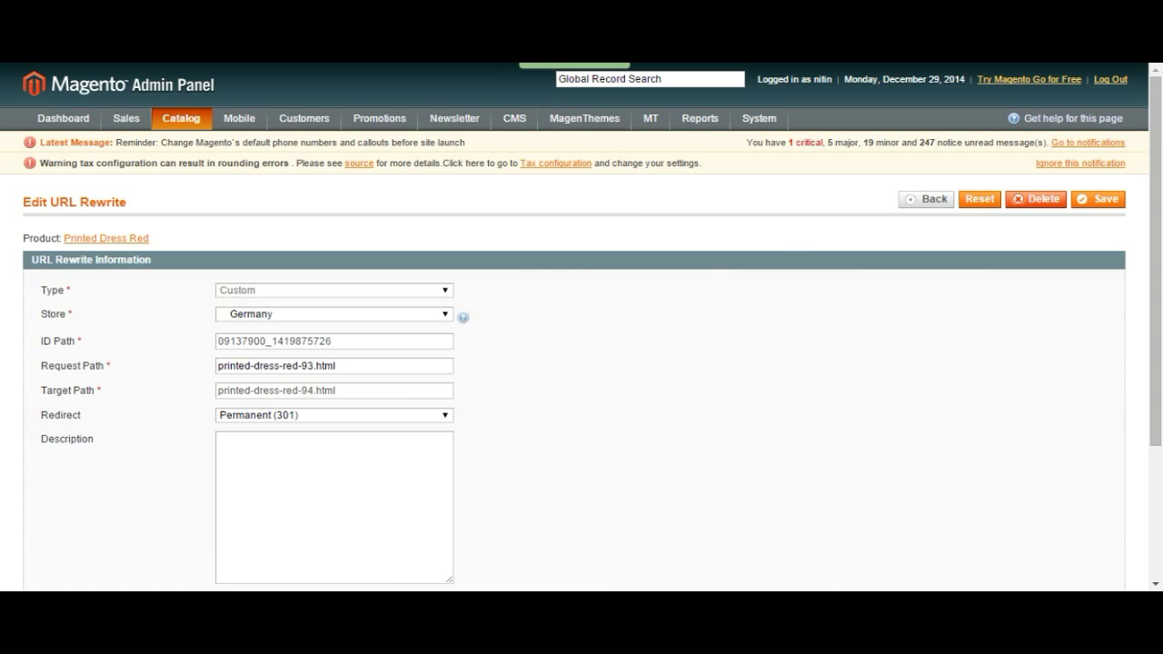
{"action": "key", "text": "alt+Left"}
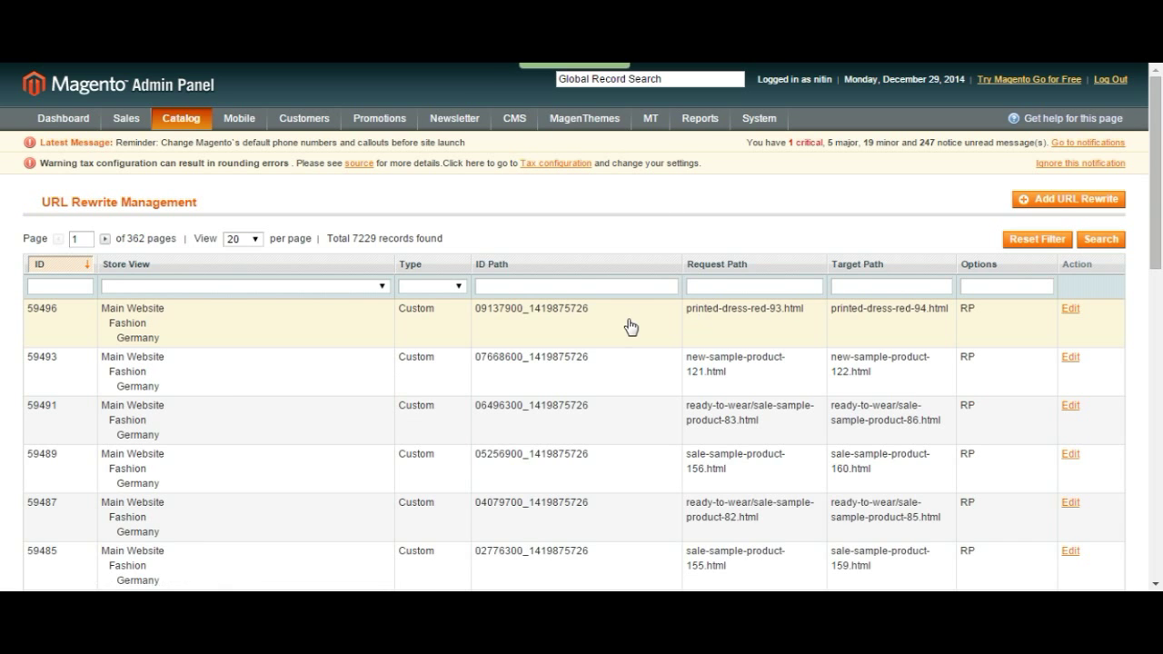
- Look through the first page of URL rewrites and set the list to show 200 per page
{"action": "scroll", "coordinate": [623, 324], "scroll_direction": "down", "scroll_amount": 1}
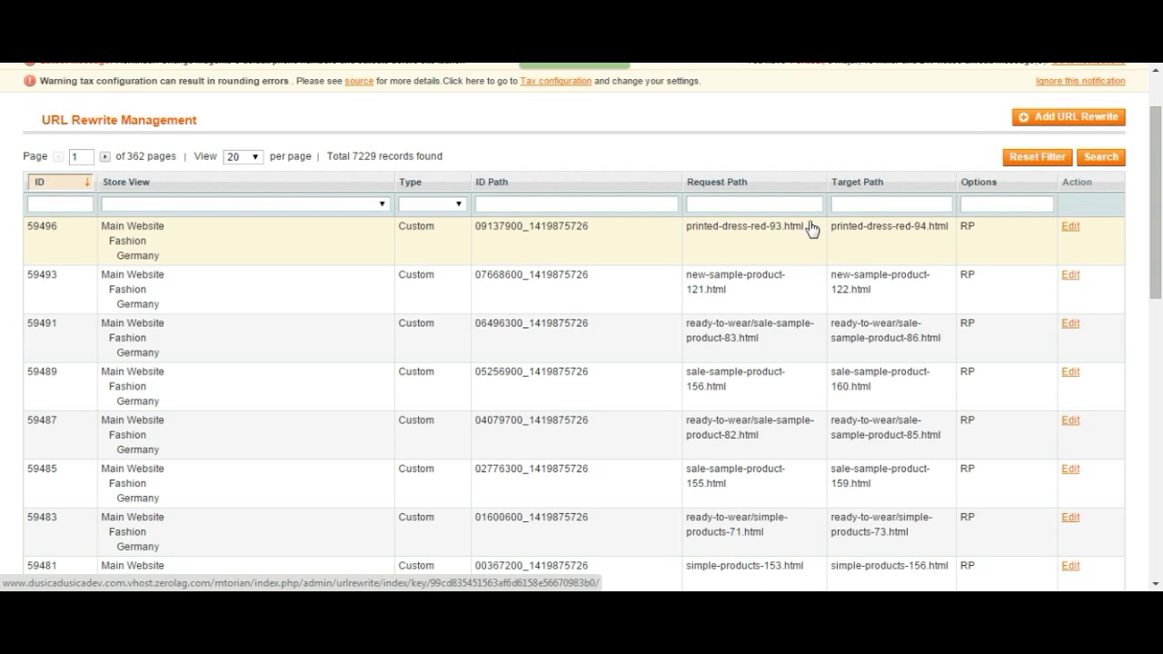
{"action": "scroll", "coordinate": [869, 243], "scroll_direction": "down", "scroll_amount": 3}
{"action": "scroll", "coordinate": [870, 244], "scroll_direction": "down", "scroll_amount": 4}
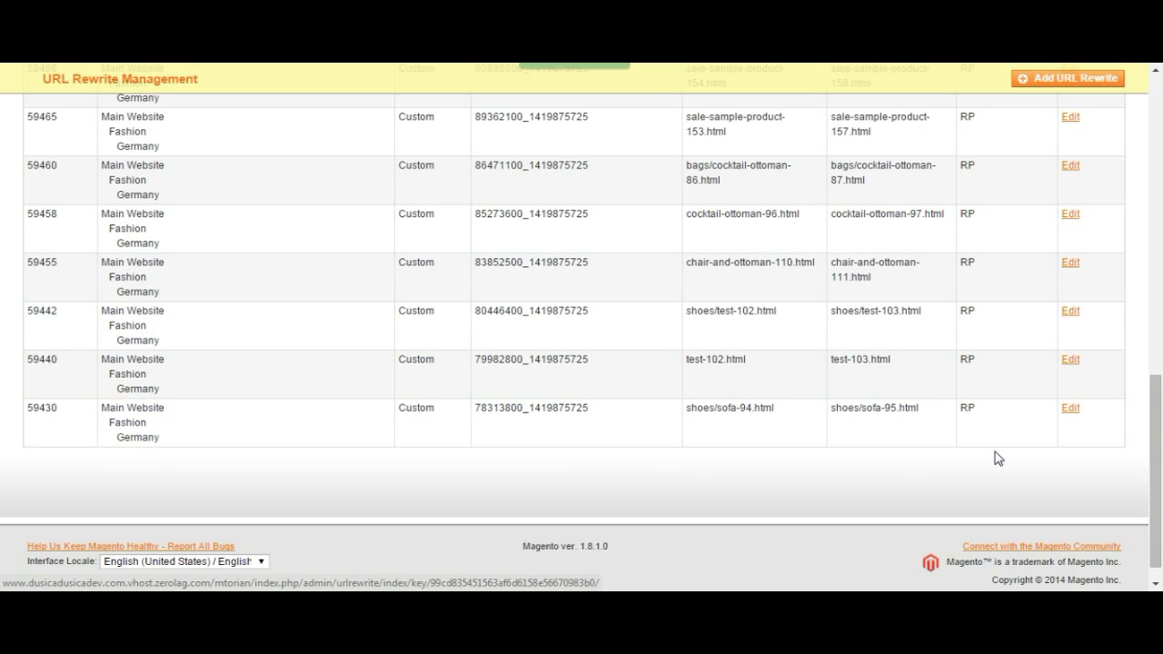
{"action": "scroll", "coordinate": [997, 459], "scroll_direction": "up", "scroll_amount": 8}
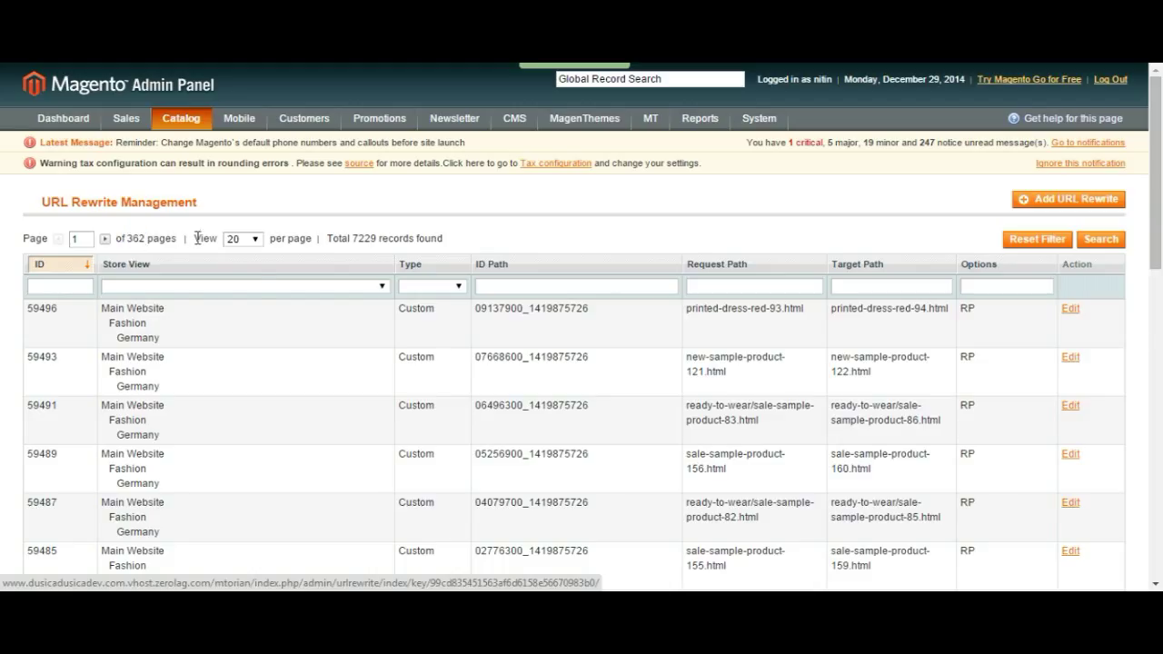
{"action": "left_click", "coordinate": [256, 241]}
{"action": "left_click", "coordinate": [244, 300]}
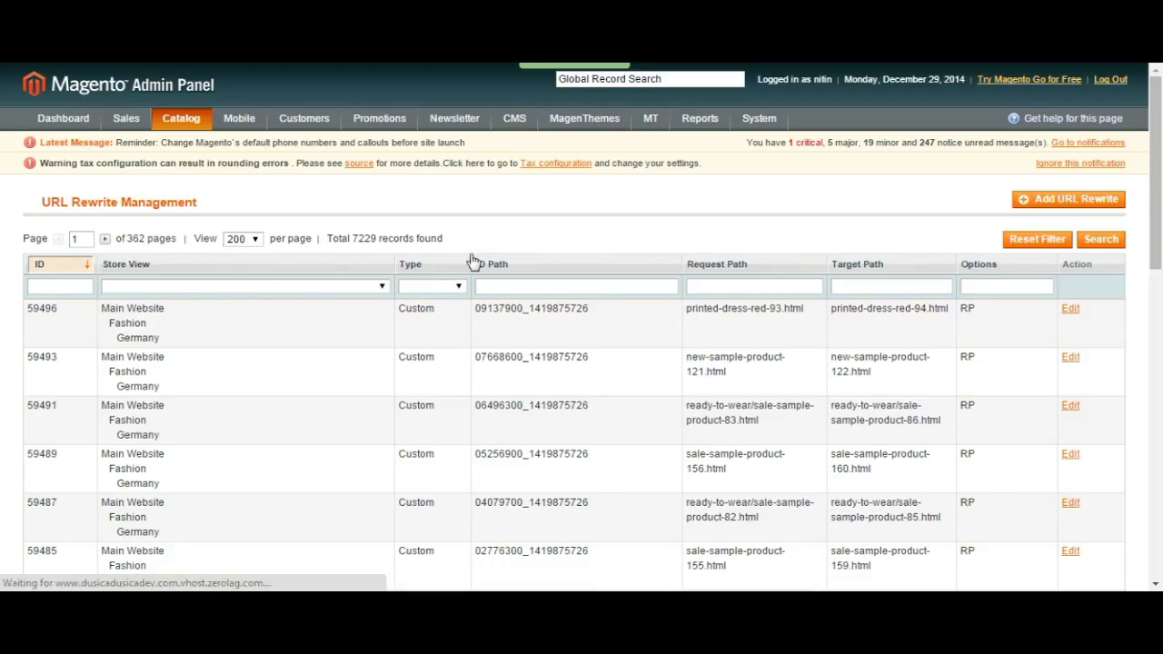
- Browse further down the rewrite list and highlight the request path chair-and-ottoman-109.html
{"action": "scroll", "coordinate": [557, 227], "scroll_direction": "down", "scroll_amount": 12}
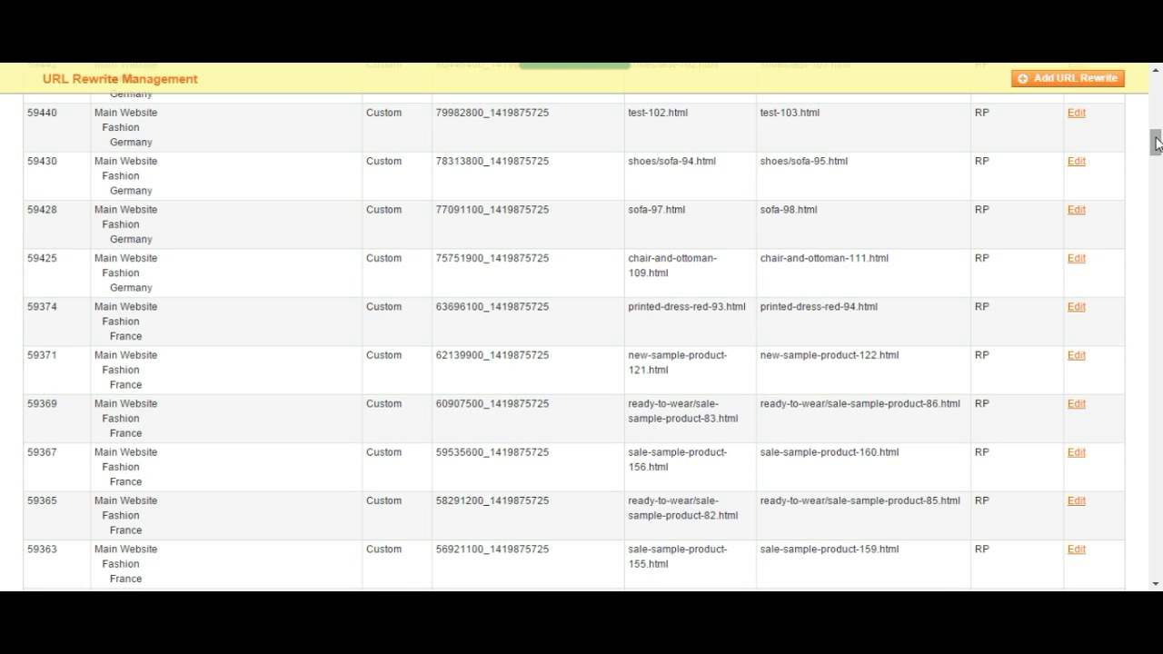
{"action": "mouse_move", "coordinate": [1156, 143]}
{"action": "left_mouse_down"}
{"action": "mouse_move", "coordinate": [1156, 178]}
{"action": "mouse_move", "coordinate": [1156, 146]}
{"action": "left_mouse_up"}
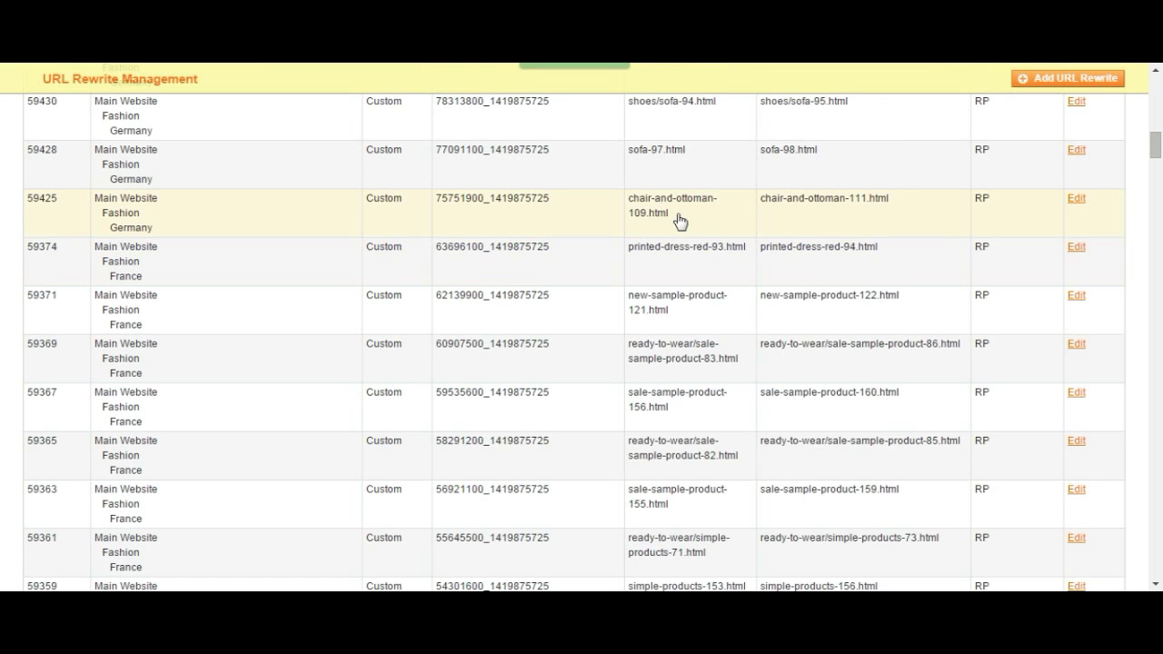
{"action": "left_click_drag", "start_coordinate": [669, 215], "coordinate": [629, 205]}
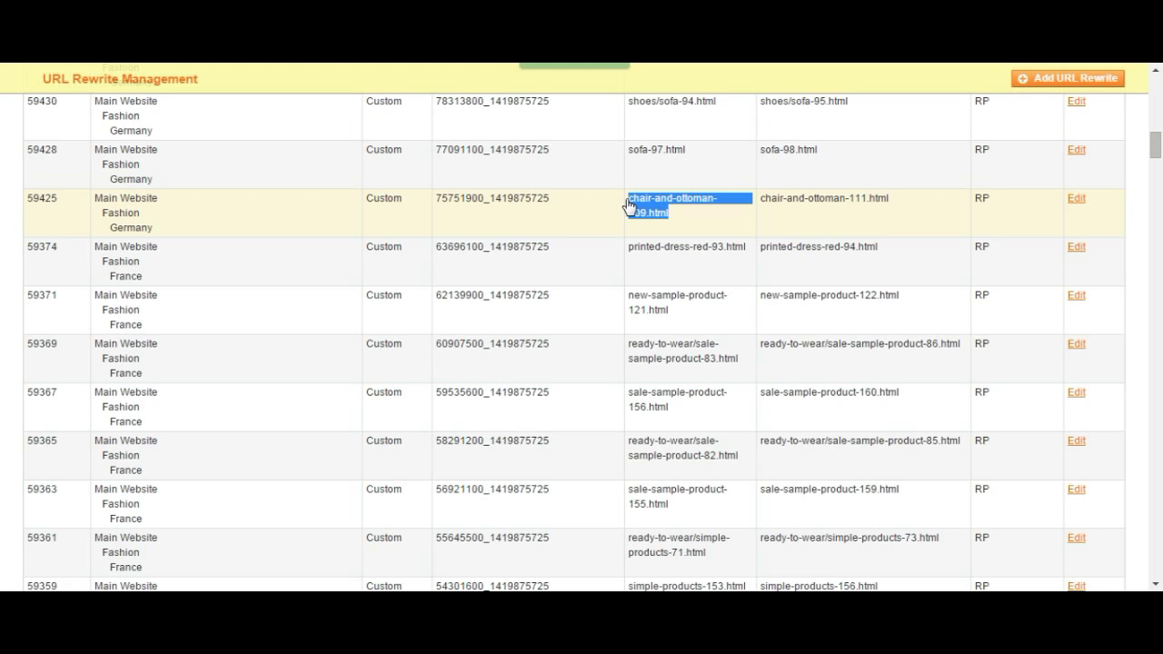
- View the details of the URL rewrite with request path chair-and-ottoman-109.html, and open the catalog's search terms
{"action": "mouse_move", "coordinate": [628, 205]}
{"action": "left_mouse_down"}
{"action": "mouse_move", "coordinate": [669, 223]}
{"action": "mouse_move", "coordinate": [618, 194]}
{"action": "mouse_move", "coordinate": [638, 208]}
{"action": "left_mouse_up"}
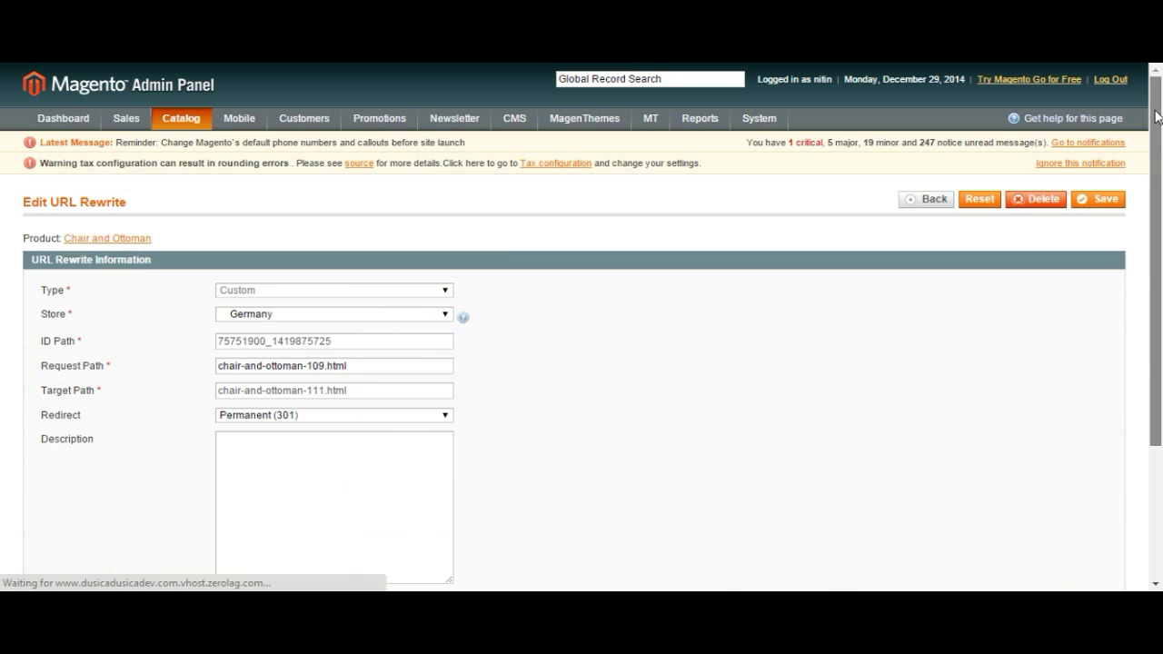
{"action": "mouse_move", "coordinate": [181, 119]}
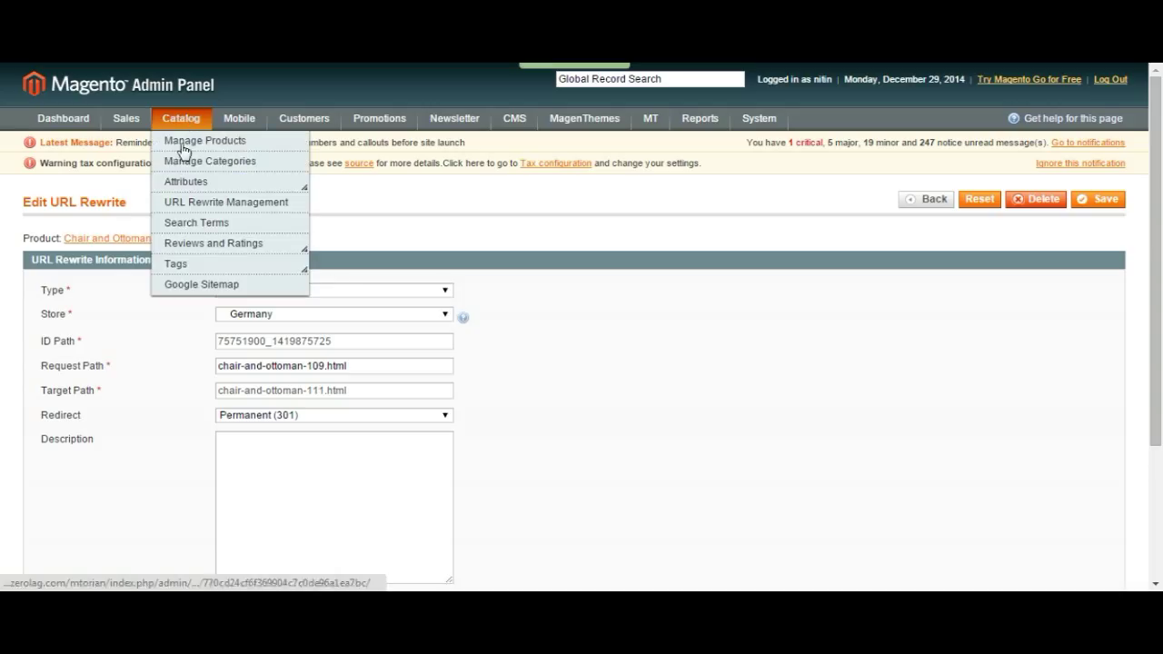
{"action": "left_click", "coordinate": [211, 231]}
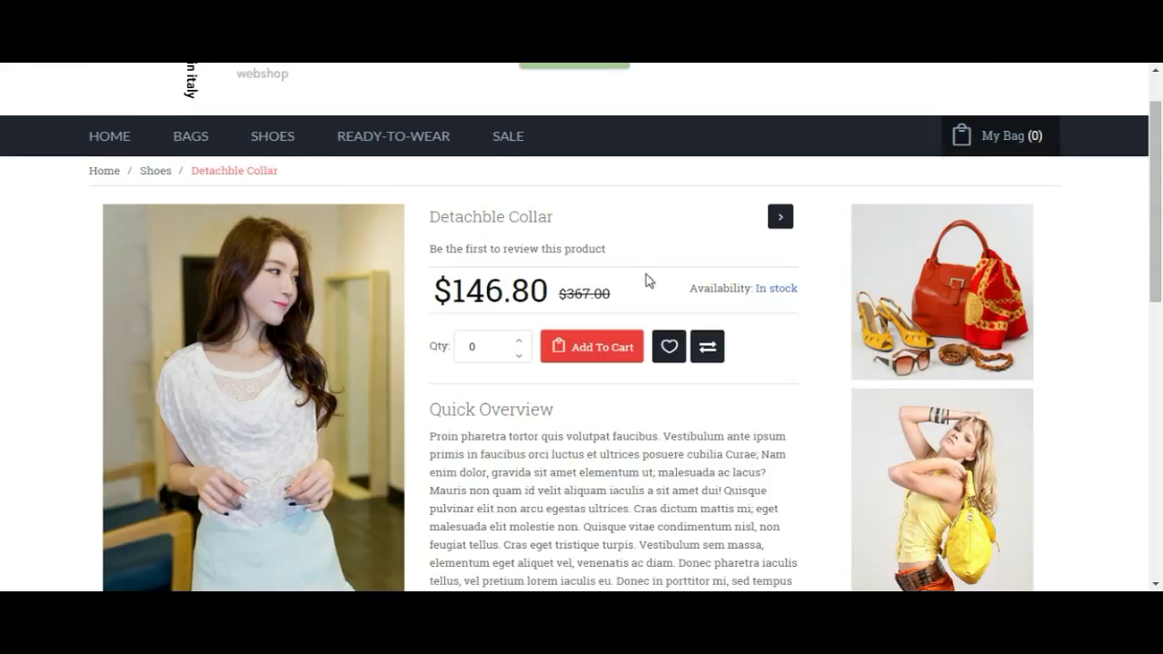
- Switch to the storefront, search the shop for HELLO and for computer, and look through the results
{"action": "scroll", "coordinate": [646, 281], "scroll_direction": "up", "scroll_amount": 1}
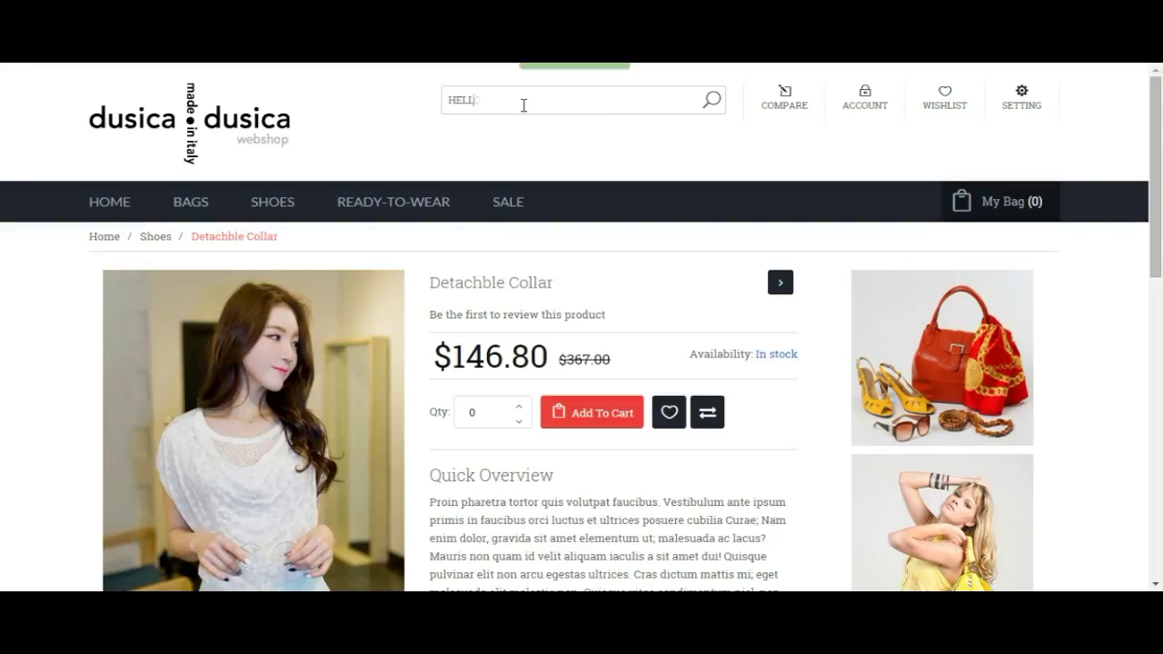
{"action": "left_click", "coordinate": [712, 99]}
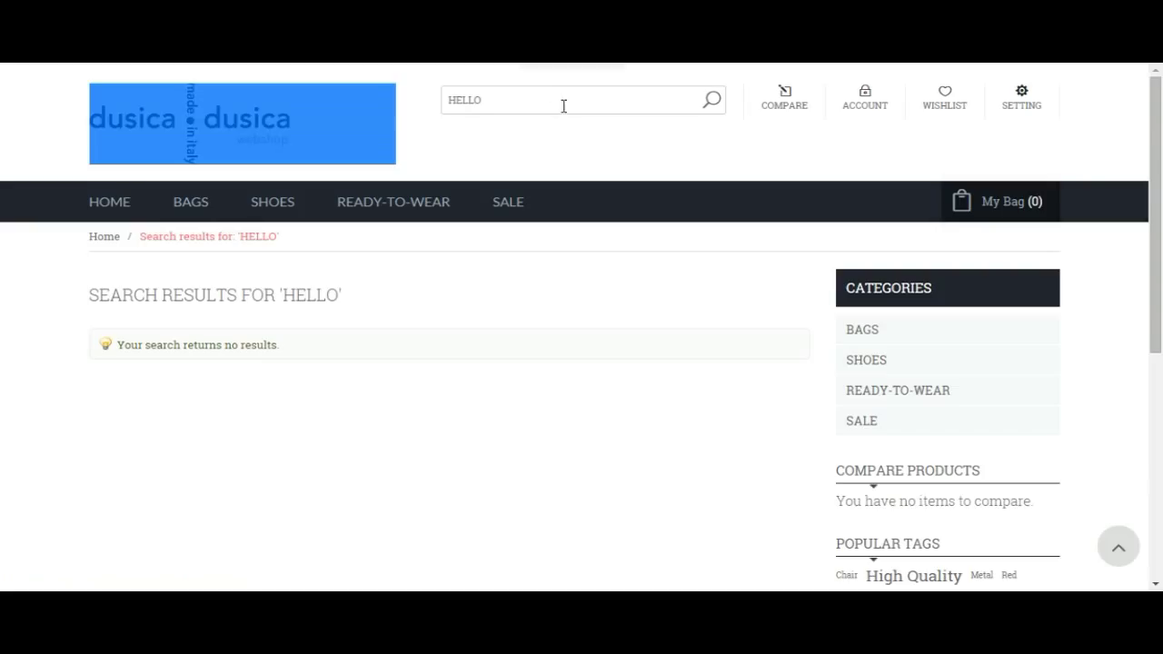
{"action": "left_click_drag", "start_coordinate": [563, 104], "coordinate": [423, 80]}
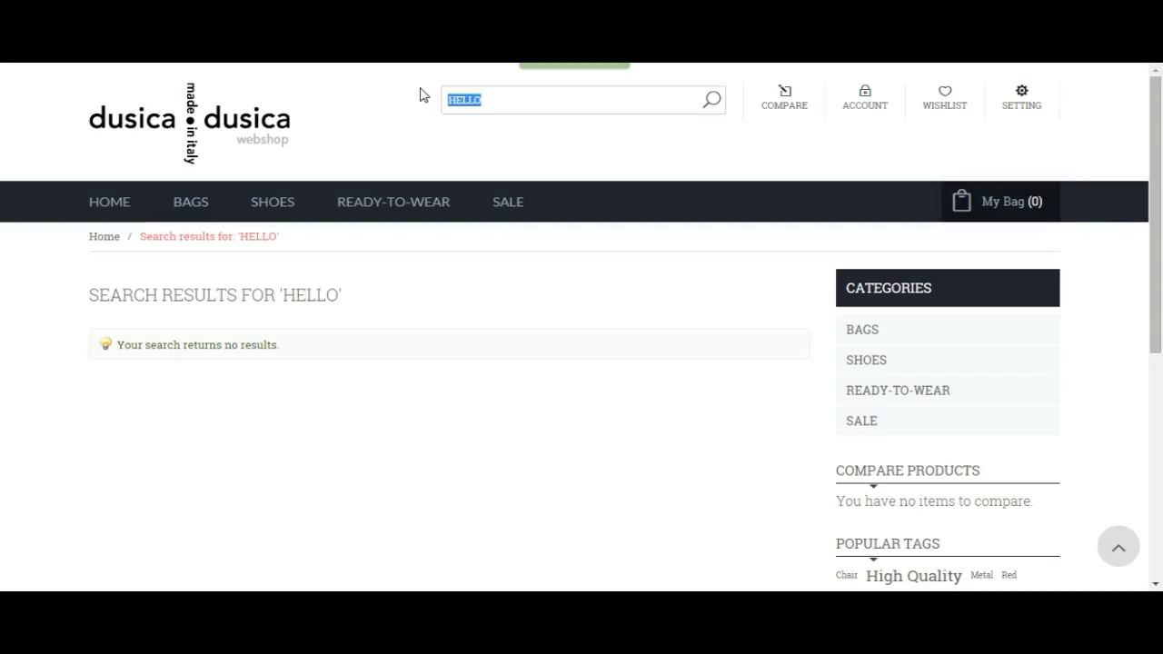
{"action": "type", "text": "computer"}
{"action": "key", "text": "Return"}
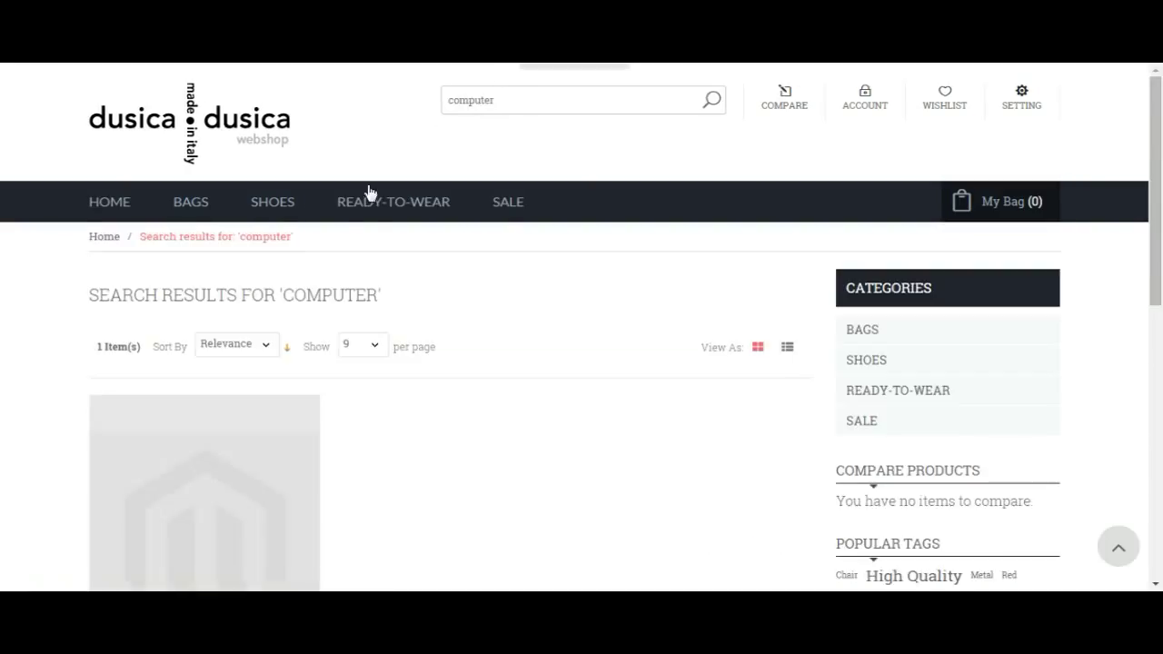
{"action": "scroll", "coordinate": [370, 194], "scroll_direction": "down", "scroll_amount": 5}
{"action": "scroll", "coordinate": [288, 251], "scroll_direction": "down", "scroll_amount": 1}
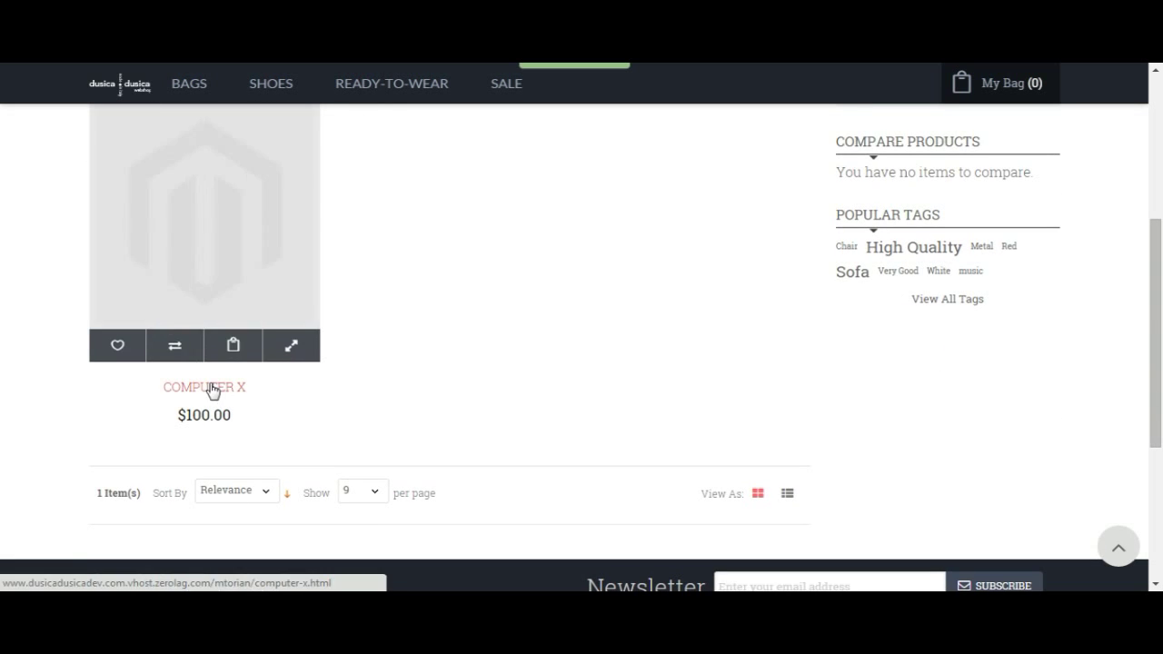
{"action": "scroll", "coordinate": [416, 290], "scroll_direction": "up", "scroll_amount": 1}
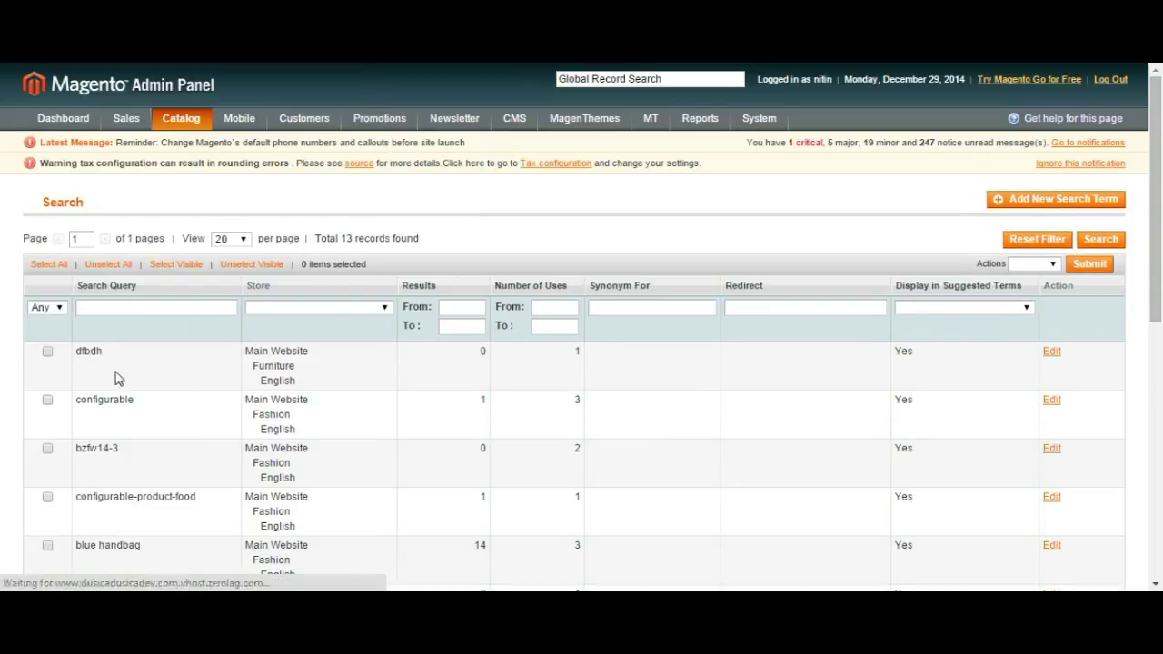
- Examine the admin's search terms list, comparing each query's results and number of uses, including COMPUTER and HELLO
{"action": "scroll", "coordinate": [119, 363], "scroll_direction": "down", "scroll_amount": 6}
{"action": "scroll", "coordinate": [148, 351], "scroll_direction": "up", "scroll_amount": 1}
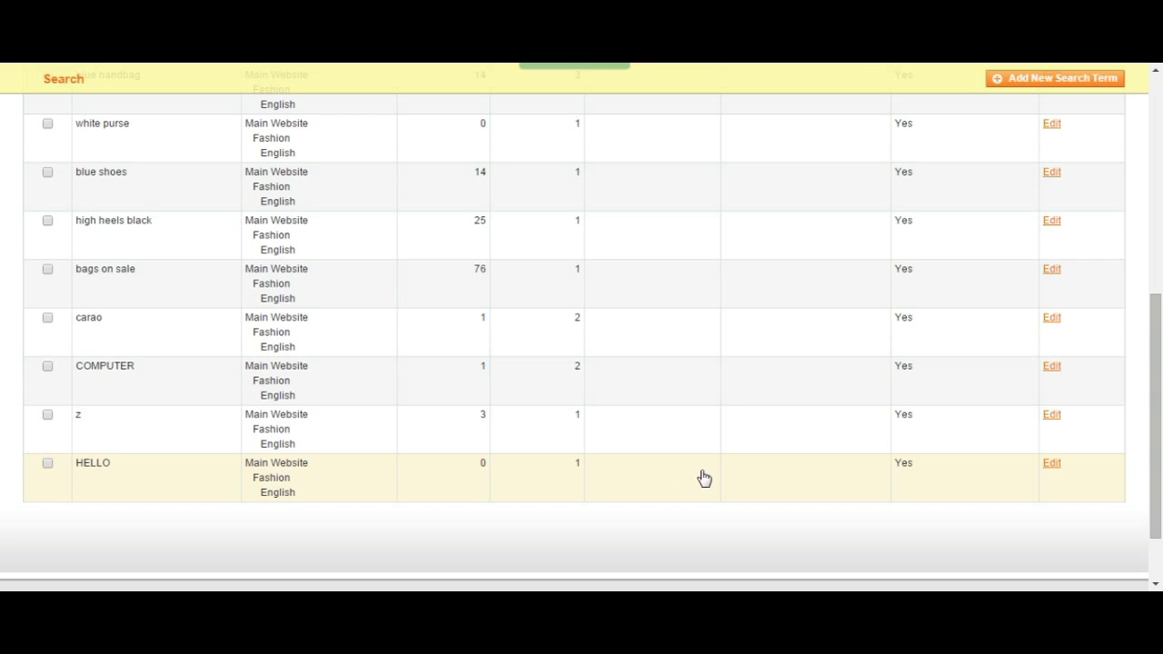
{"action": "scroll", "coordinate": [707, 469], "scroll_direction": "up", "scroll_amount": 5}
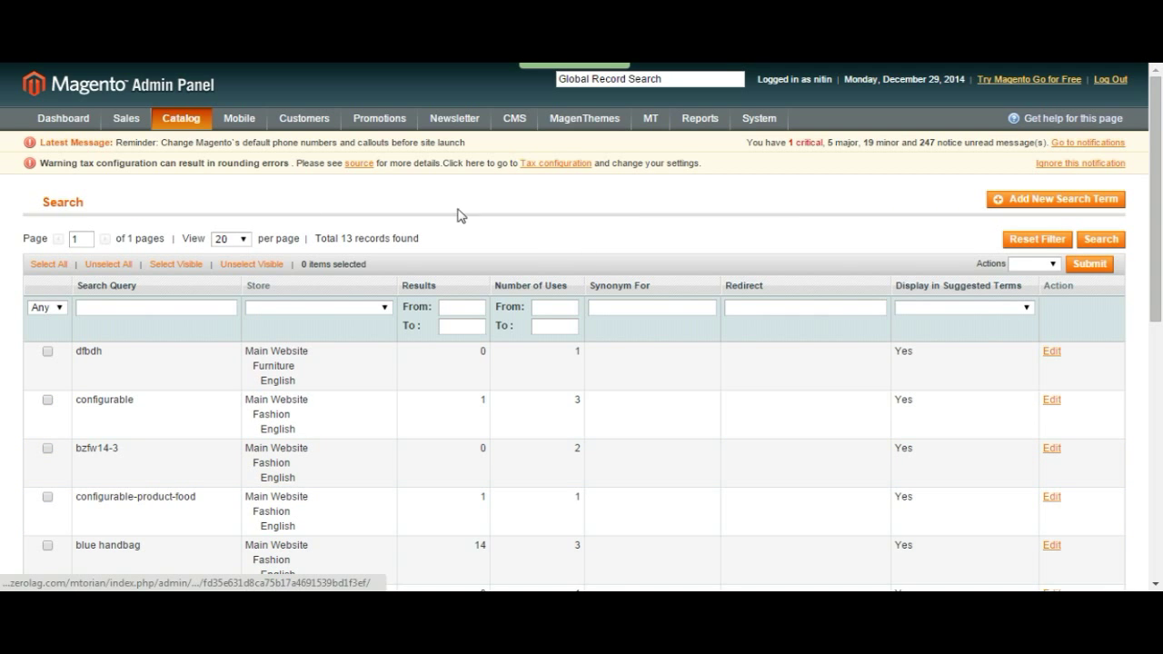
{"action": "scroll", "coordinate": [539, 186], "scroll_direction": "down", "scroll_amount": 6}
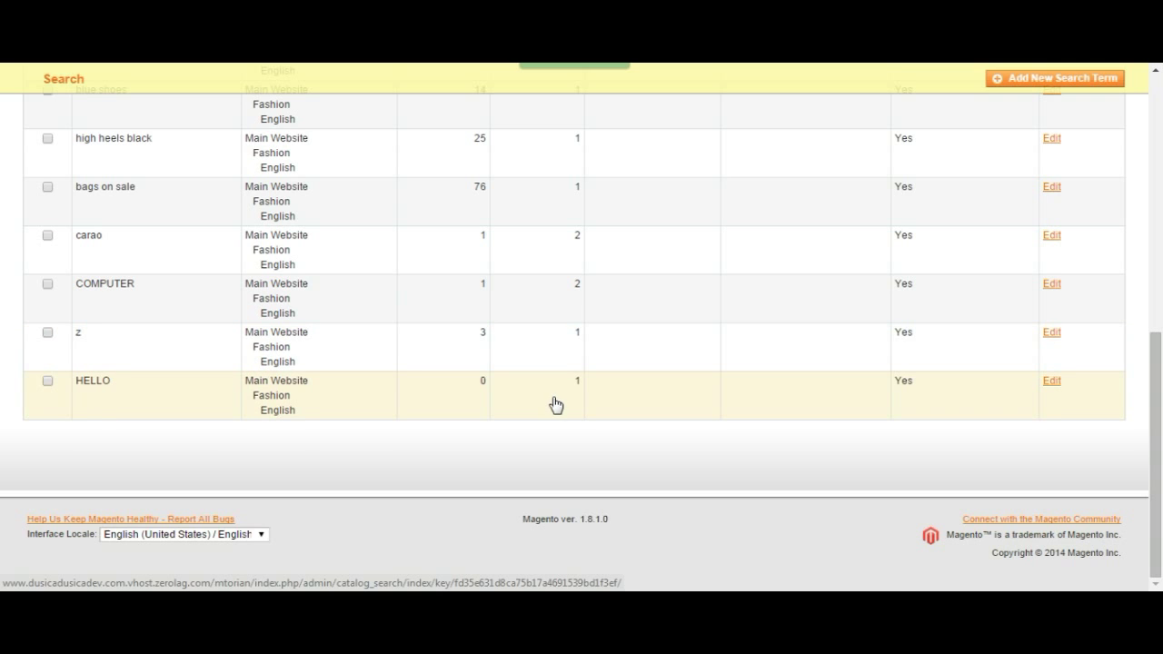
{"action": "scroll", "coordinate": [553, 405], "scroll_direction": "up", "scroll_amount": 6}
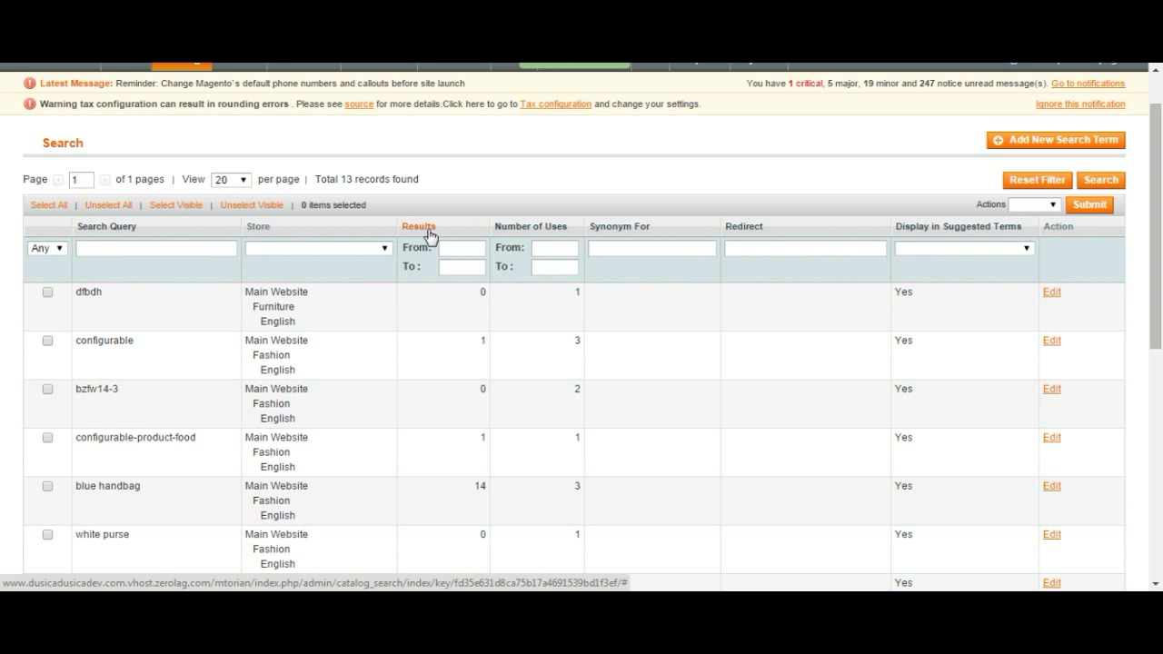
{"action": "scroll", "coordinate": [437, 254], "scroll_direction": "down", "scroll_amount": 6}
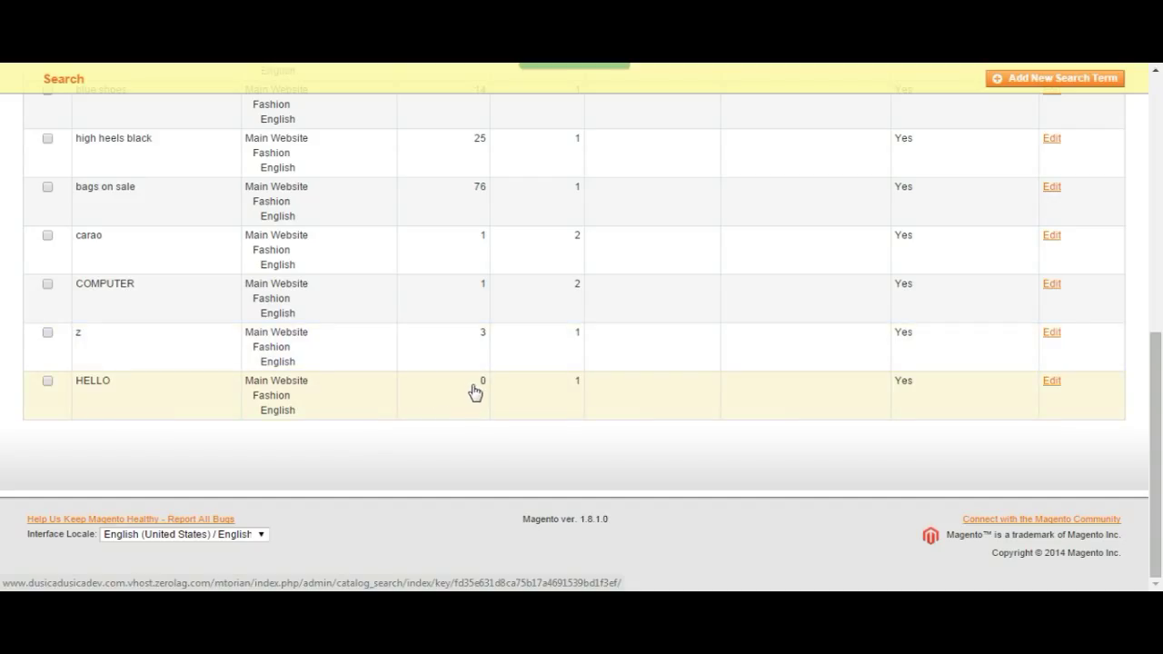
{"action": "scroll", "coordinate": [474, 392], "scroll_direction": "up", "scroll_amount": 6}
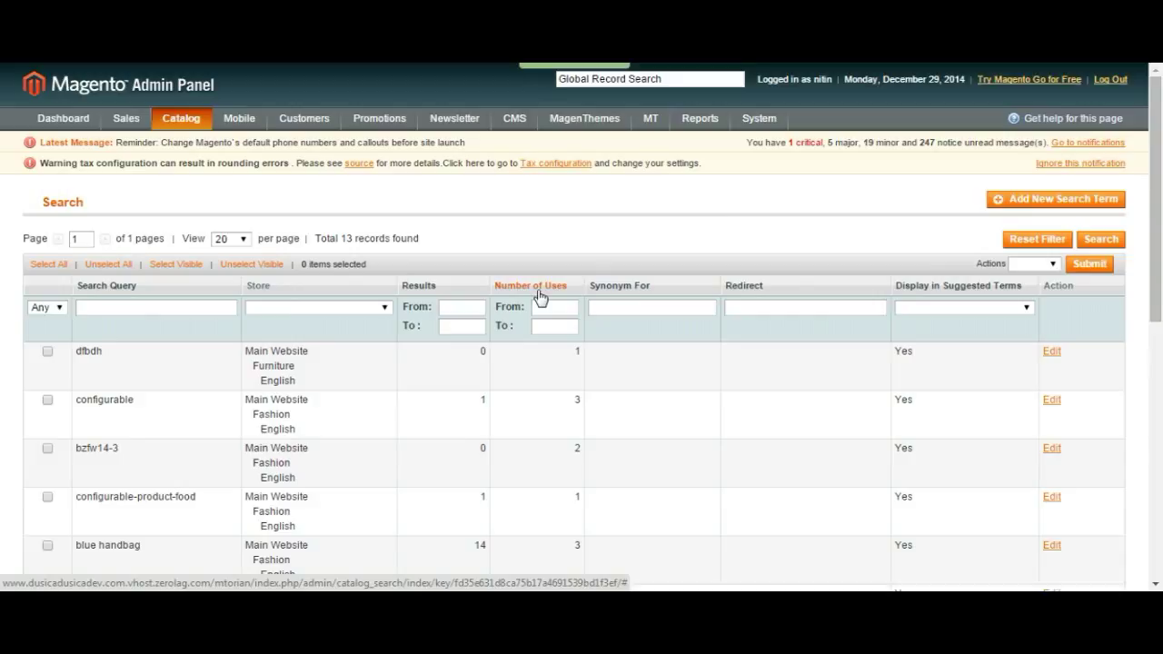
{"action": "scroll", "coordinate": [540, 295], "scroll_direction": "down", "scroll_amount": 6}
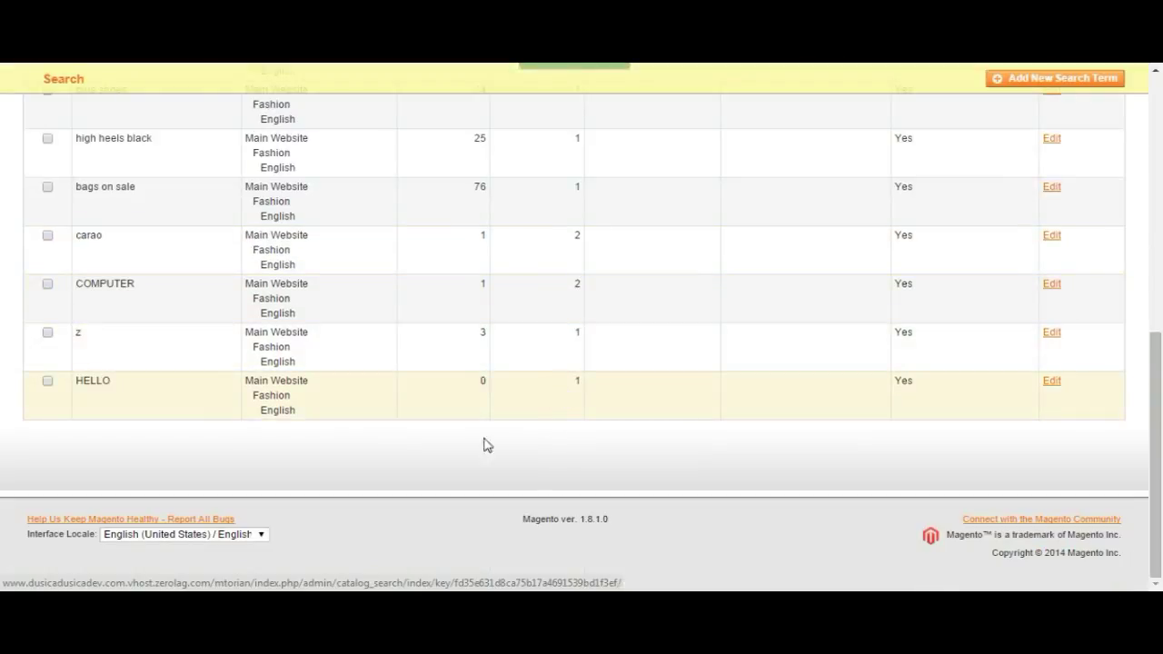
{"action": "scroll", "coordinate": [465, 400], "scroll_direction": "up", "scroll_amount": 6}
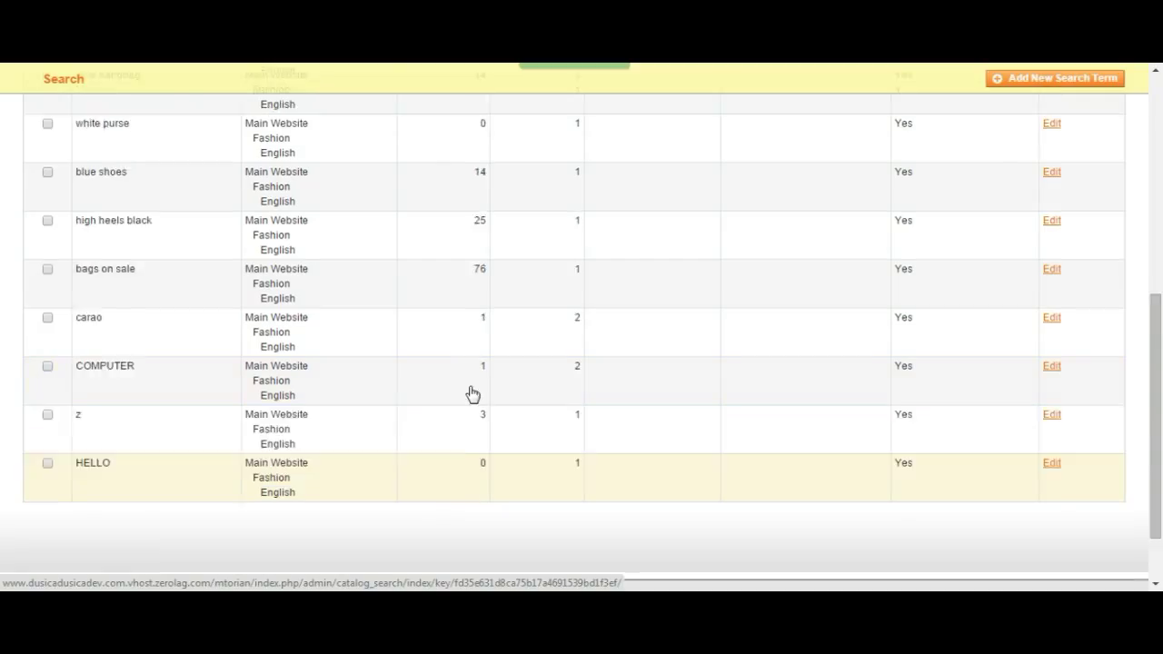
{"action": "scroll", "coordinate": [834, 328], "scroll_direction": "down", "scroll_amount": 1}
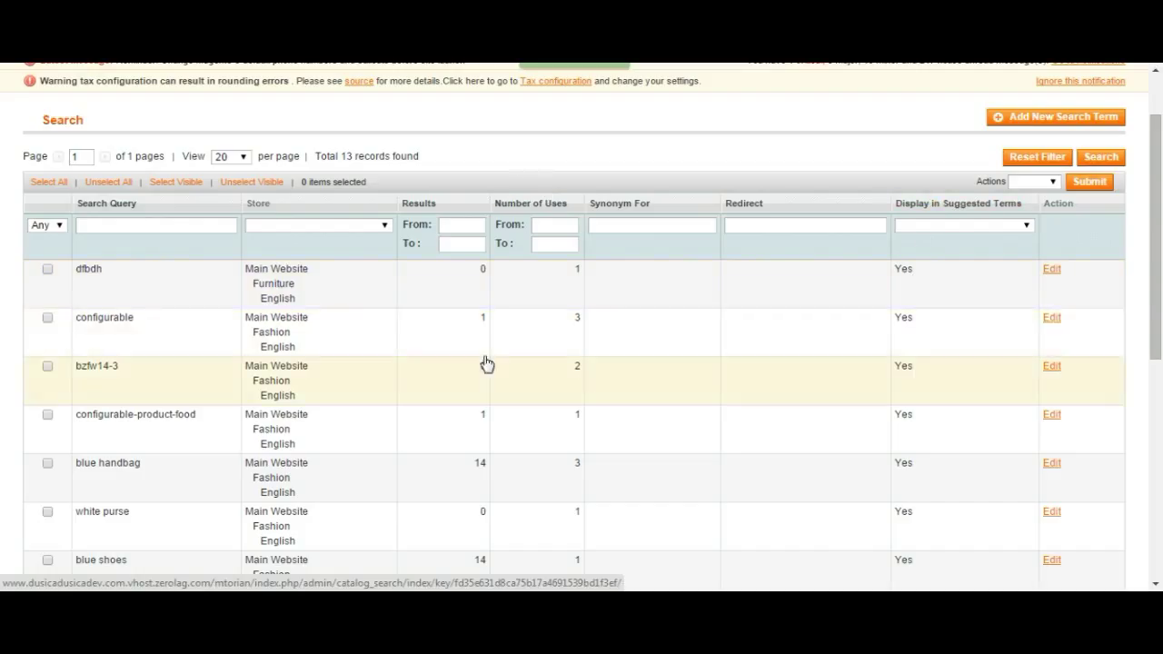
- Select all search terms in the list and check the bulk actions available for them
{"action": "left_click", "coordinate": [51, 183]}
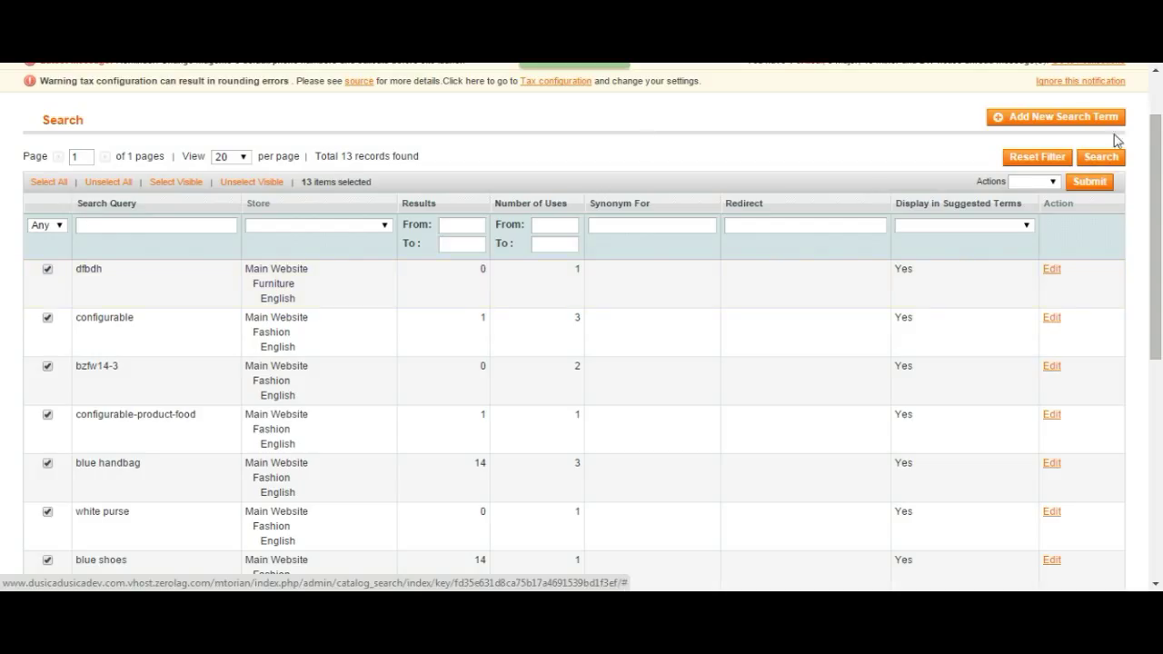
{"action": "left_click", "coordinate": [1019, 181]}
{"action": "left_click", "coordinate": [1036, 195]}
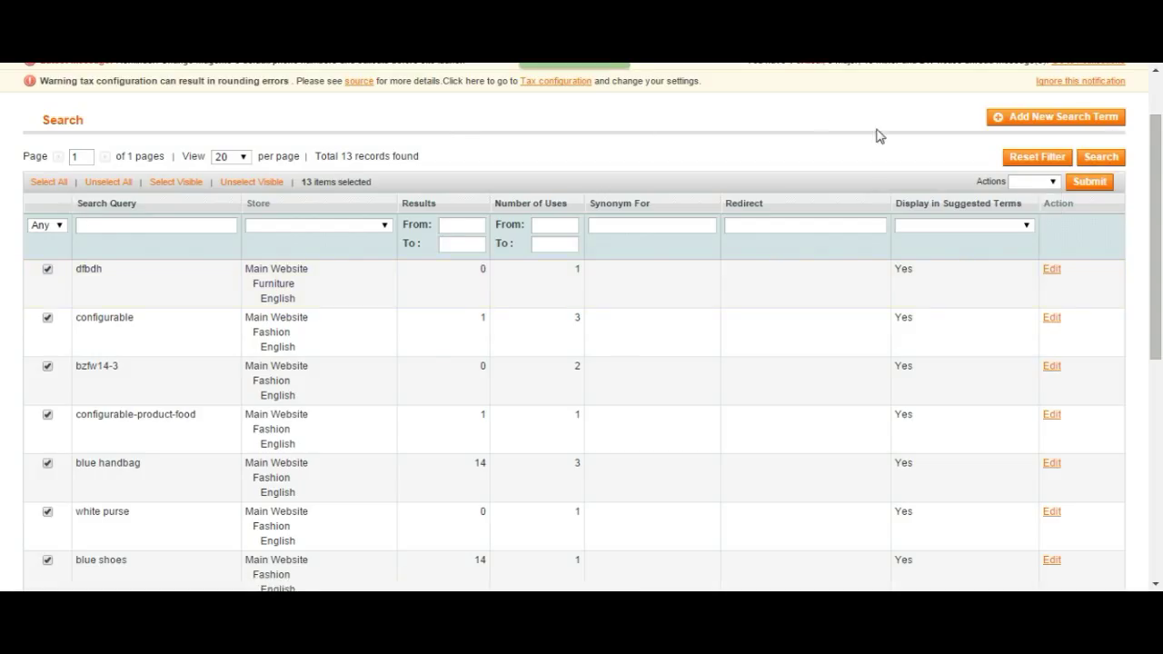
{"action": "scroll", "coordinate": [811, 136], "scroll_direction": "up", "scroll_amount": 2}
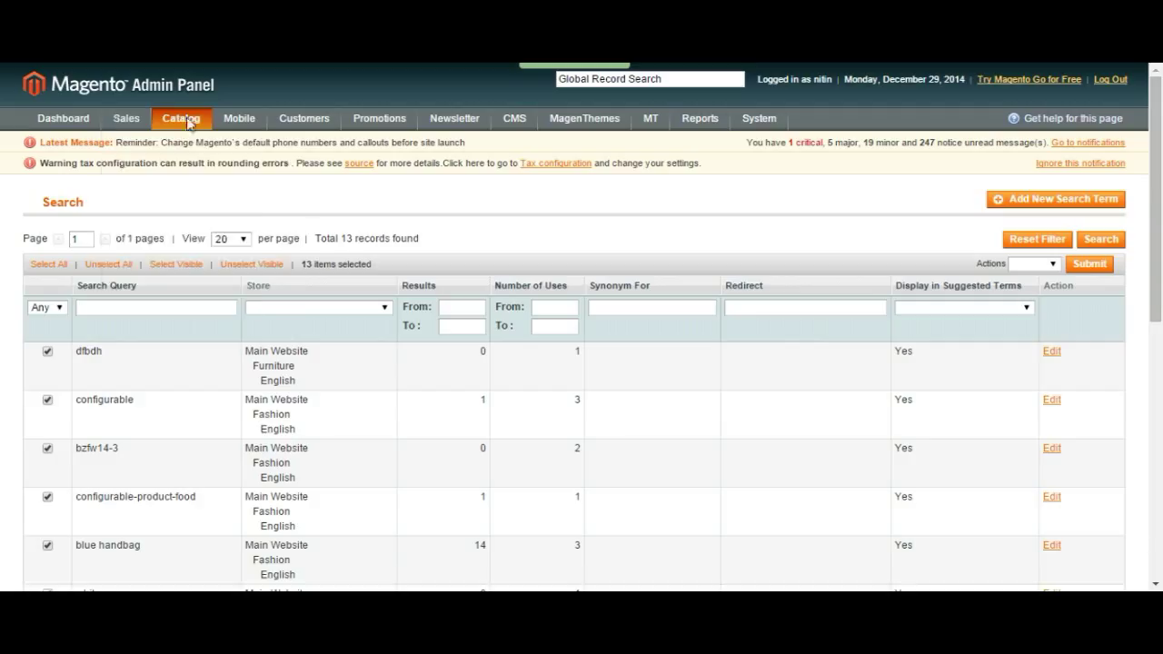
- Open the list of pending customer reviews in the catalog's reviews and ratings
{"action": "mouse_move", "coordinate": [196, 121]}
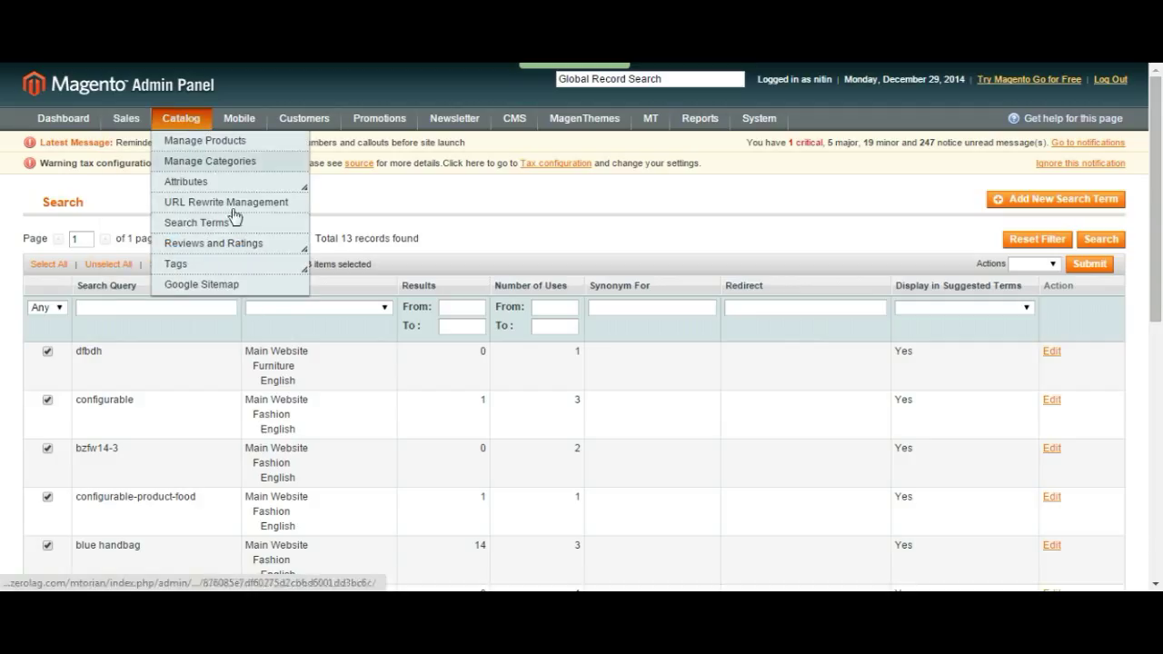
{"action": "mouse_move", "coordinate": [243, 251]}
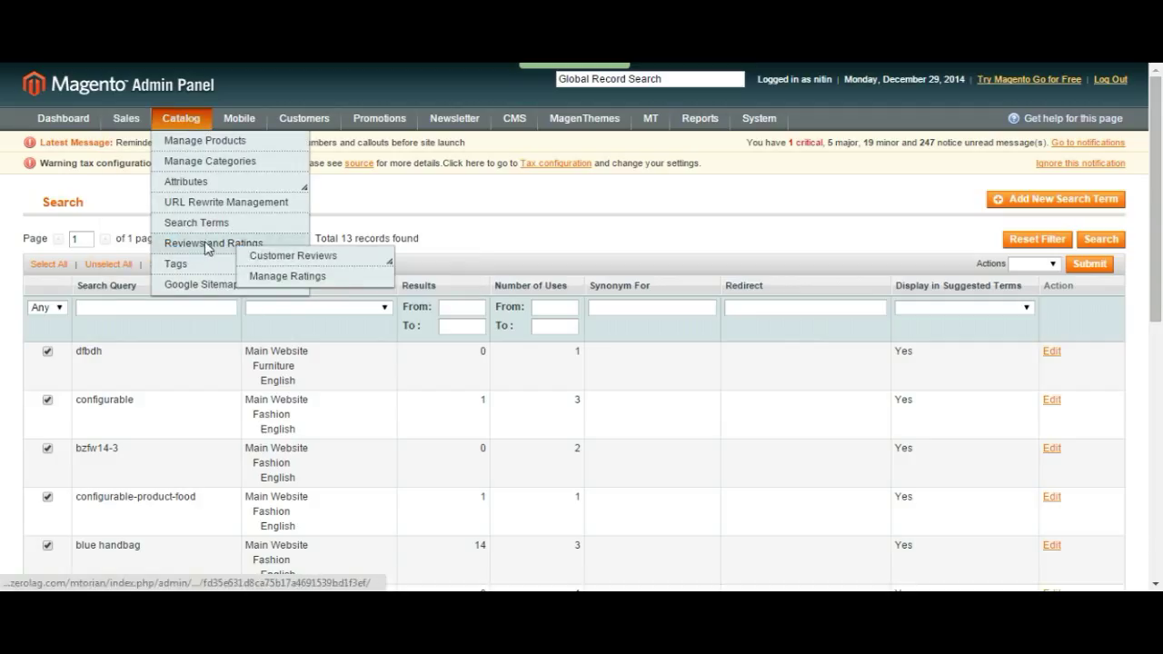
{"action": "mouse_move", "coordinate": [286, 256]}
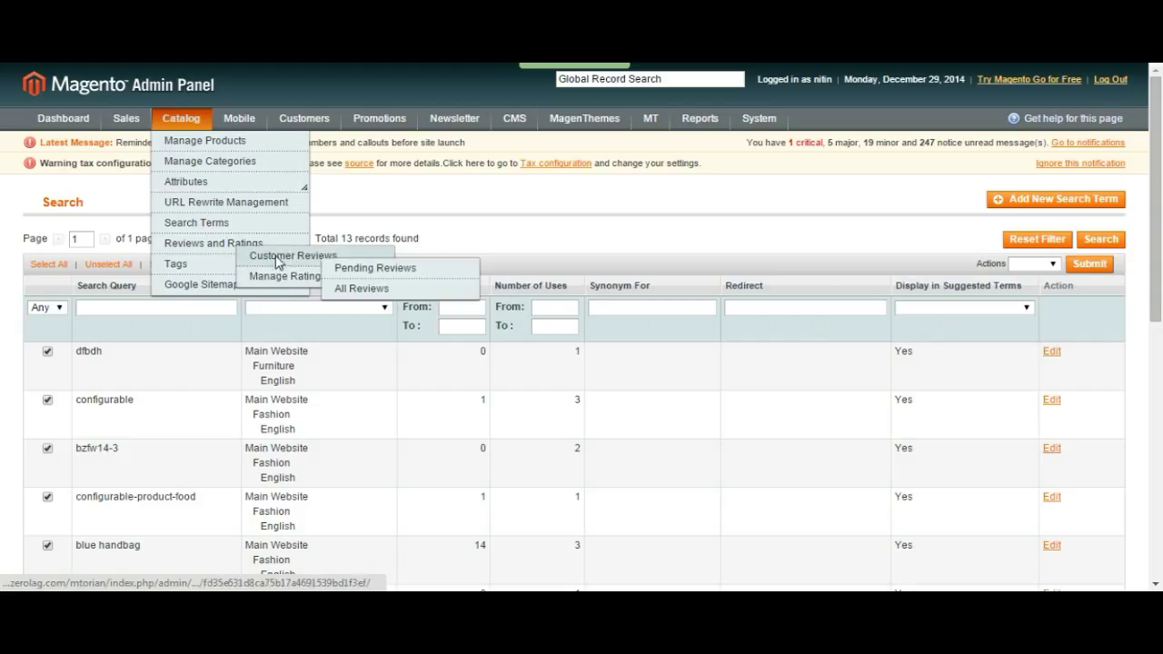
{"action": "left_click", "coordinate": [391, 271]}
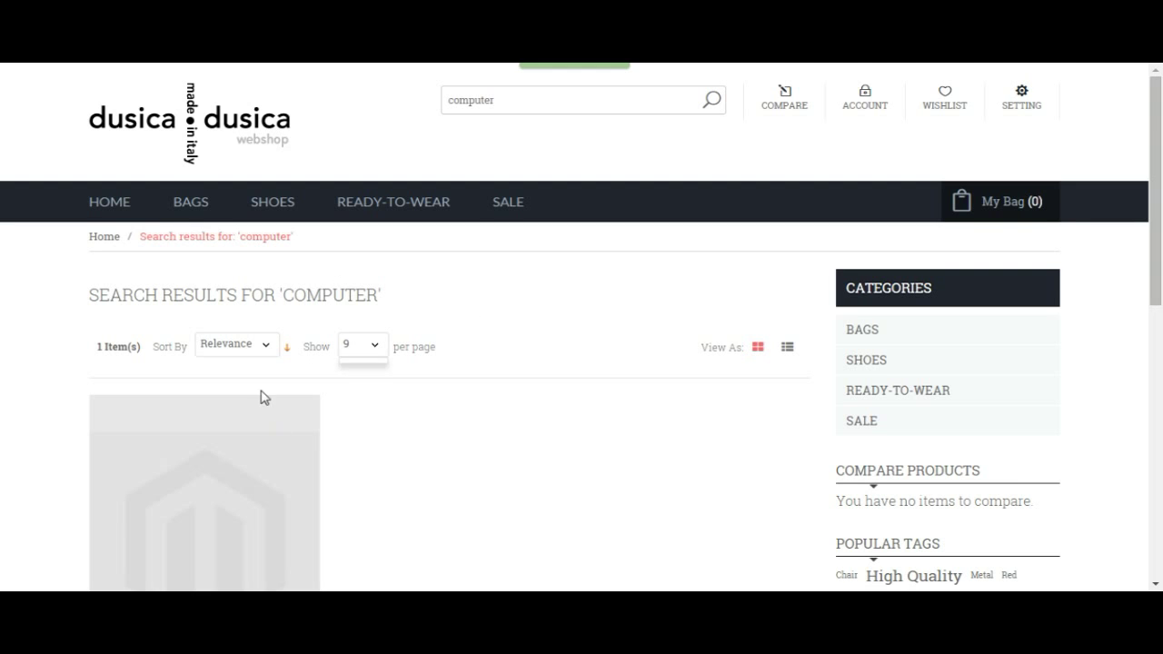
- Switch to the storefront, open the COMPUTER X product page from the search results and look at its product description
{"action": "scroll", "coordinate": [209, 366], "scroll_direction": "down", "scroll_amount": 2}
{"action": "scroll", "coordinate": [327, 376], "scroll_direction": "down", "scroll_amount": 3}
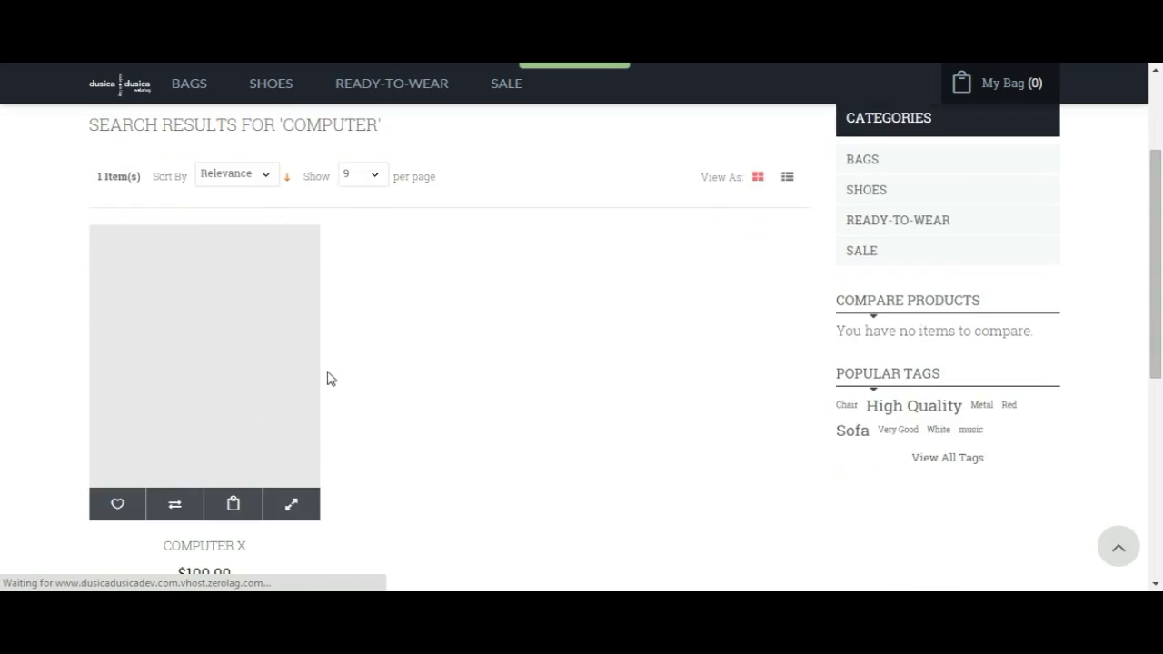
{"action": "left_click", "coordinate": [205, 384]}
{"action": "scroll", "coordinate": [445, 420], "scroll_direction": "down", "scroll_amount": 5}
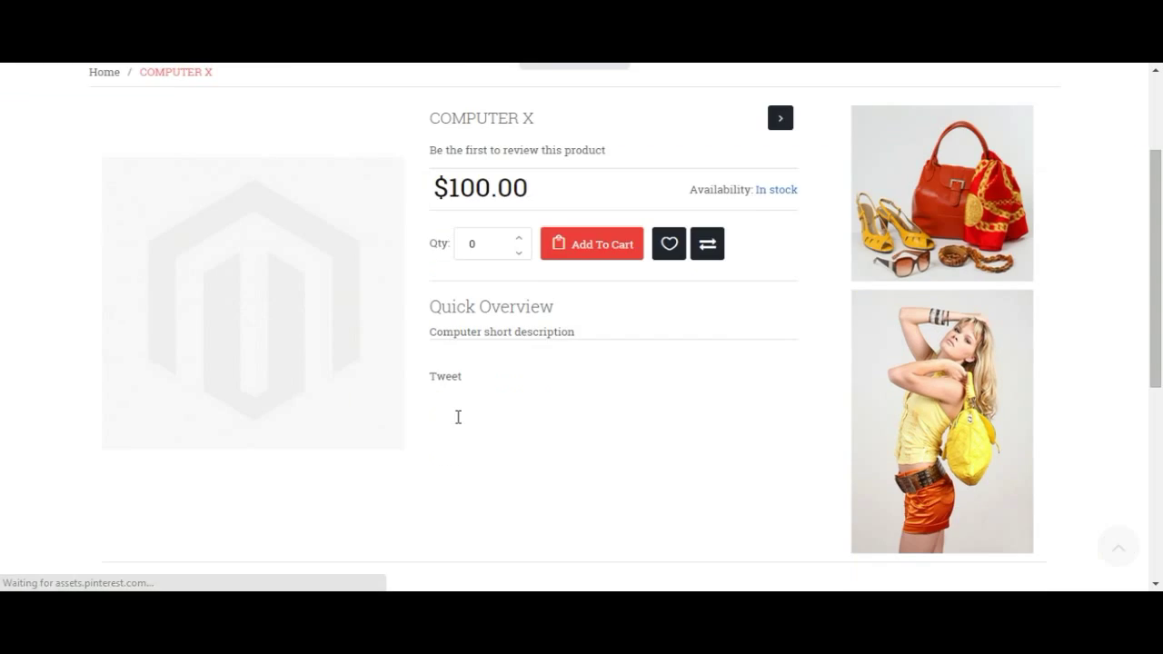
{"action": "scroll", "coordinate": [457, 420], "scroll_direction": "up", "scroll_amount": 2}
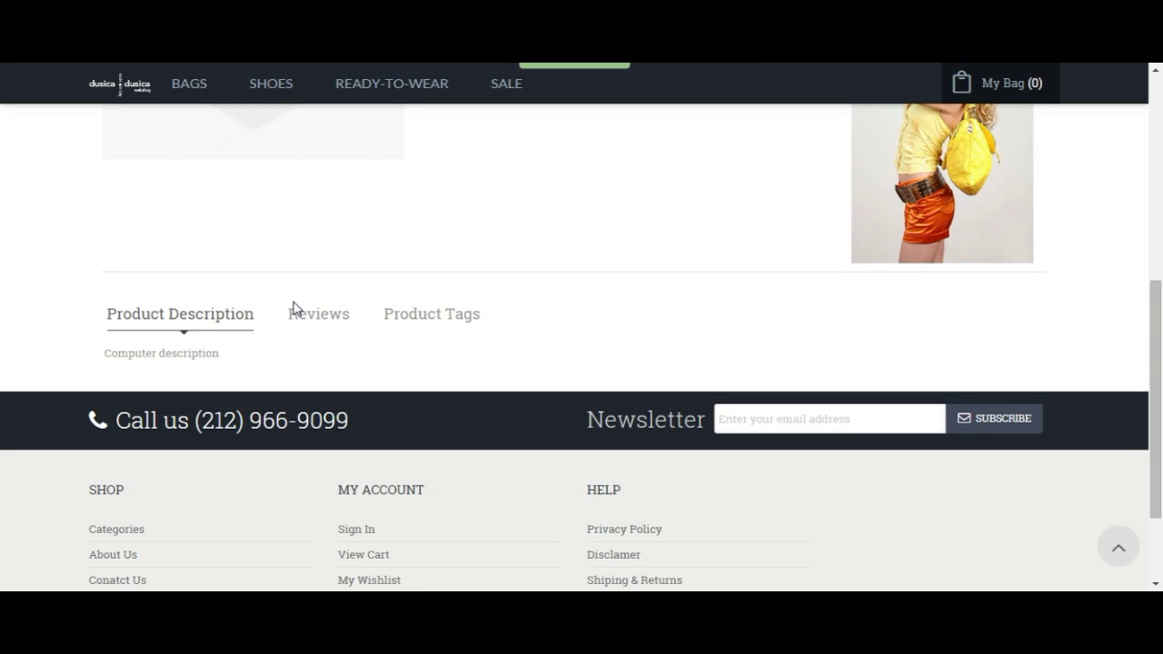
{"action": "left_click_drag", "start_coordinate": [121, 351], "coordinate": [228, 361]}
{"action": "left_click", "coordinate": [233, 363]}
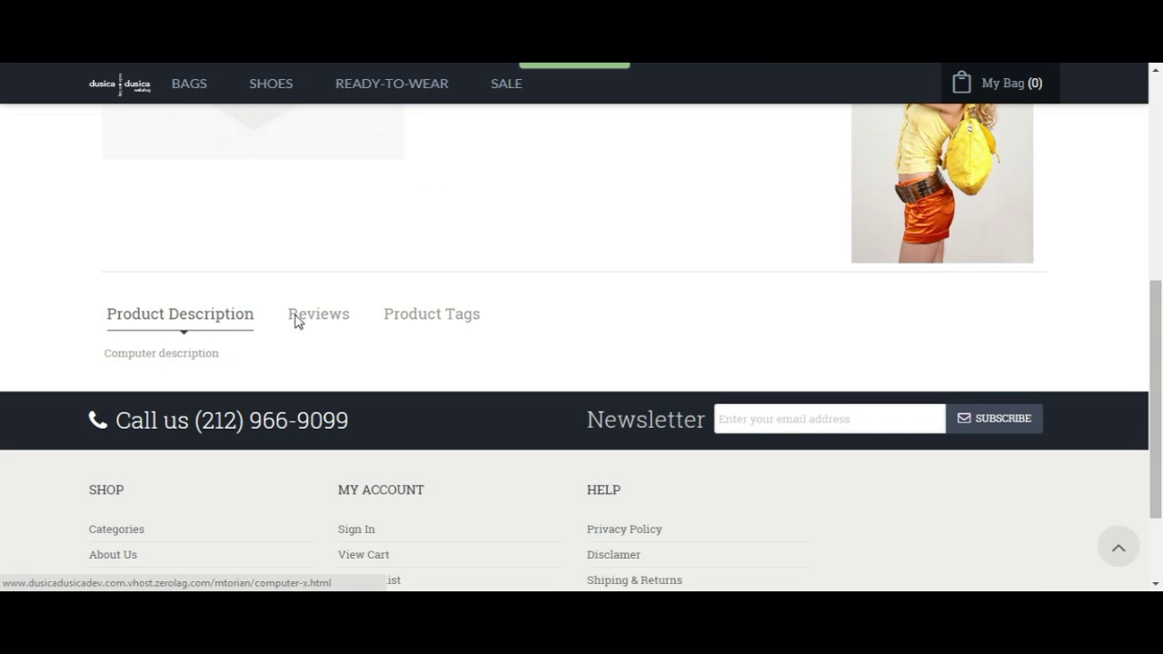
- Open the product's reviews and look through the fields of the review form
{"action": "left_click", "coordinate": [322, 322]}
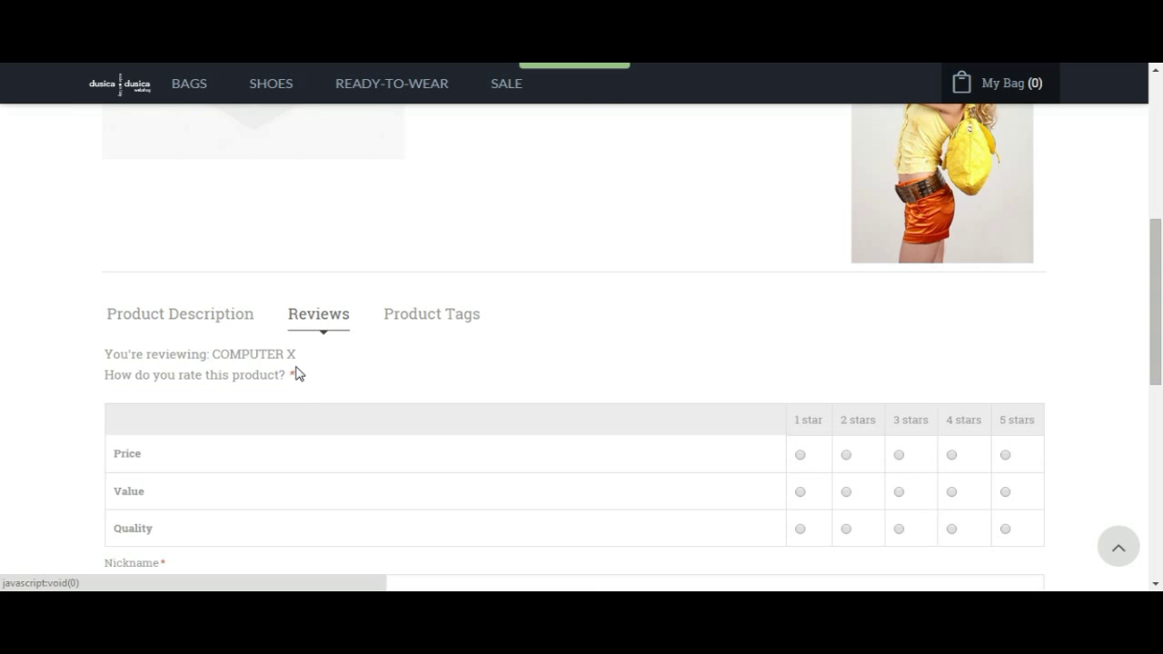
{"action": "scroll", "coordinate": [296, 377], "scroll_direction": "down", "scroll_amount": 3}
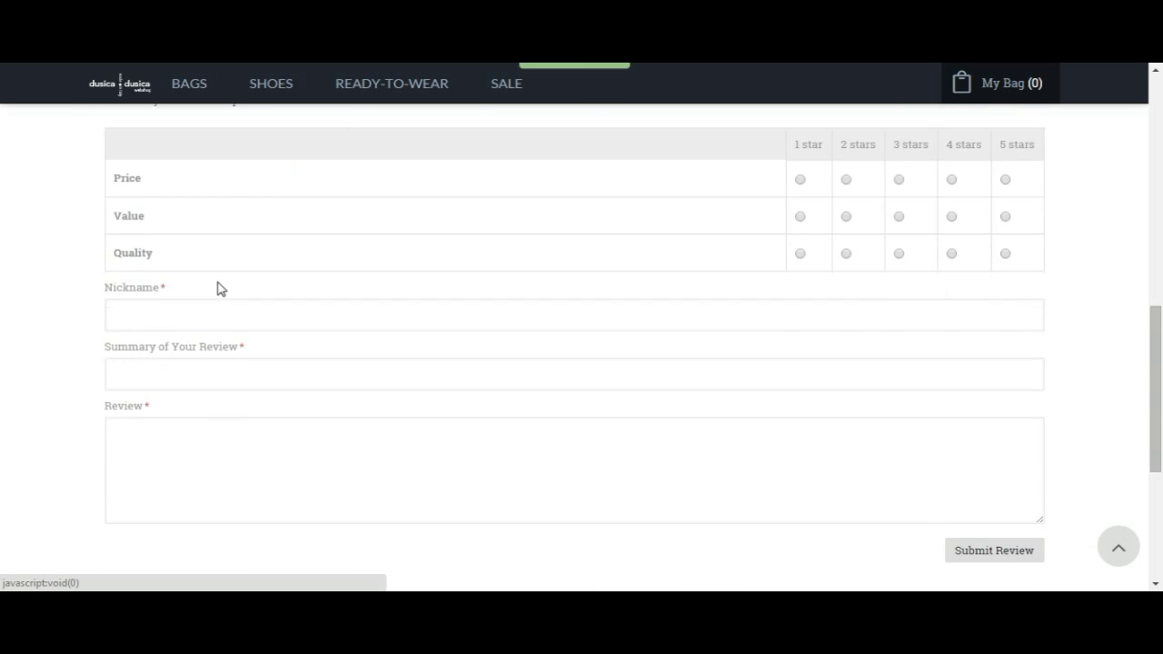
{"action": "scroll", "coordinate": [221, 295], "scroll_direction": "down", "scroll_amount": 1}
- Rate the product 1 star for Price, 2 stars for Value and 3 stars for Quality
{"action": "scroll", "coordinate": [153, 257], "scroll_direction": "up", "scroll_amount": 2}
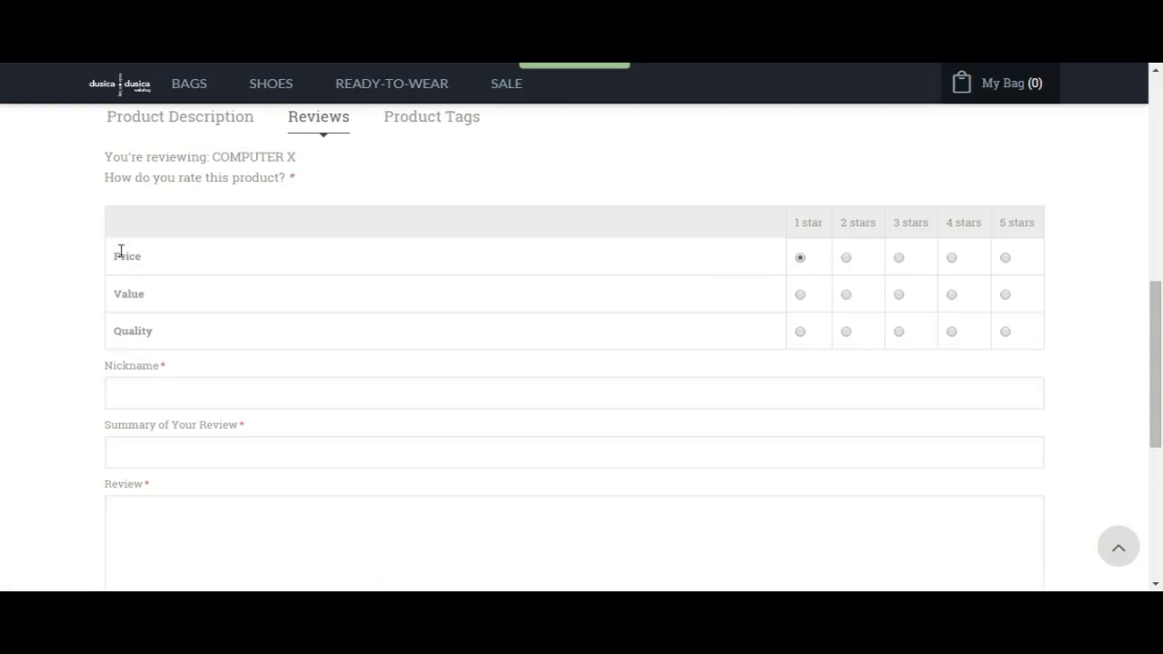
{"action": "left_click_drag", "start_coordinate": [119, 250], "coordinate": [222, 347]}
{"action": "left_click", "coordinate": [223, 348]}
{"action": "left_click", "coordinate": [898, 332]}
{"action": "scroll", "coordinate": [436, 415], "scroll_direction": "down", "scroll_amount": 1}
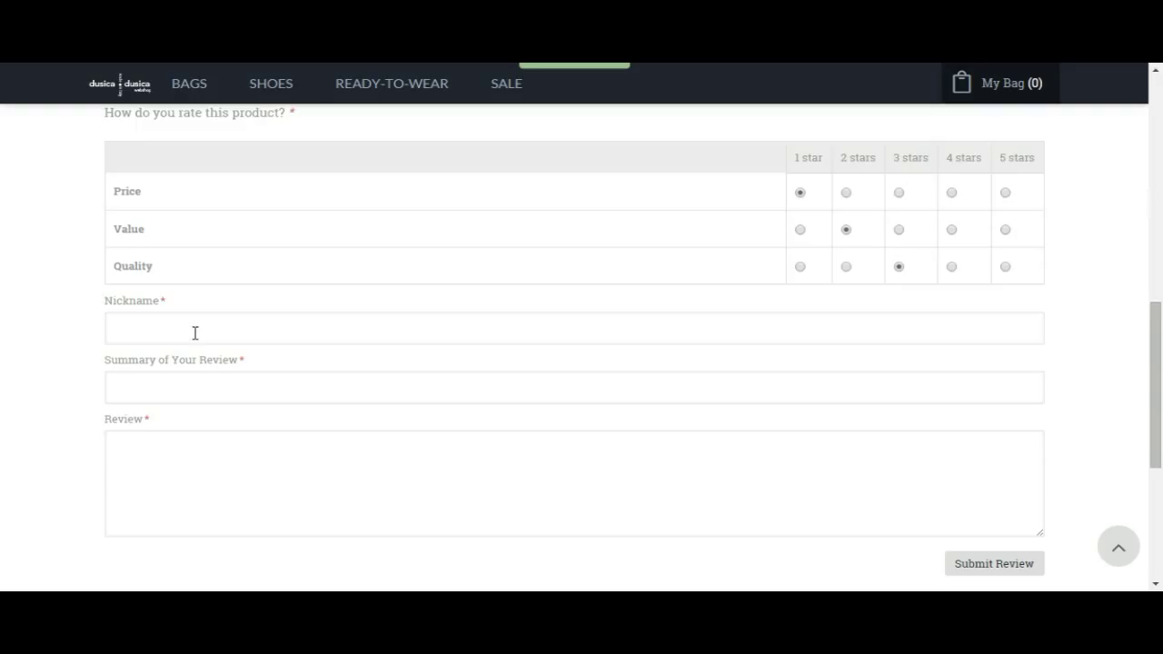
- Fill in the review form with nickname "test", summary "test" and review text "test 1", submit it and highlight the confirmation message
{"action": "left_click", "coordinate": [193, 333]}
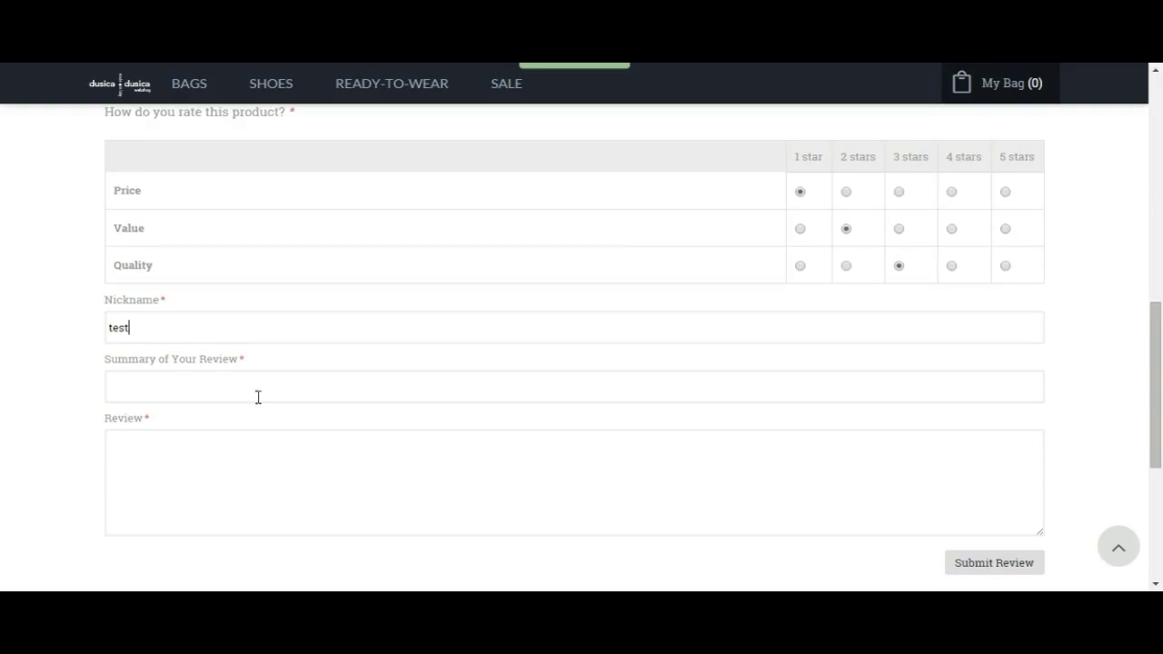
{"action": "scroll", "coordinate": [254, 383], "scroll_direction": "down", "scroll_amount": 1}
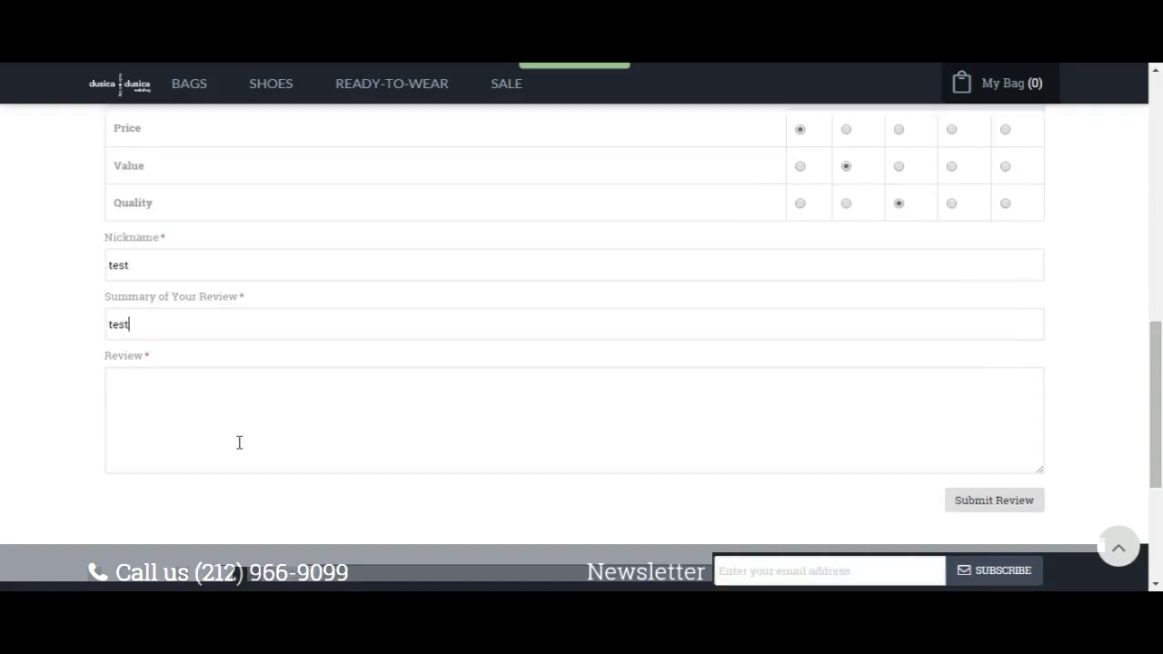
{"action": "left_click", "coordinate": [239, 442]}
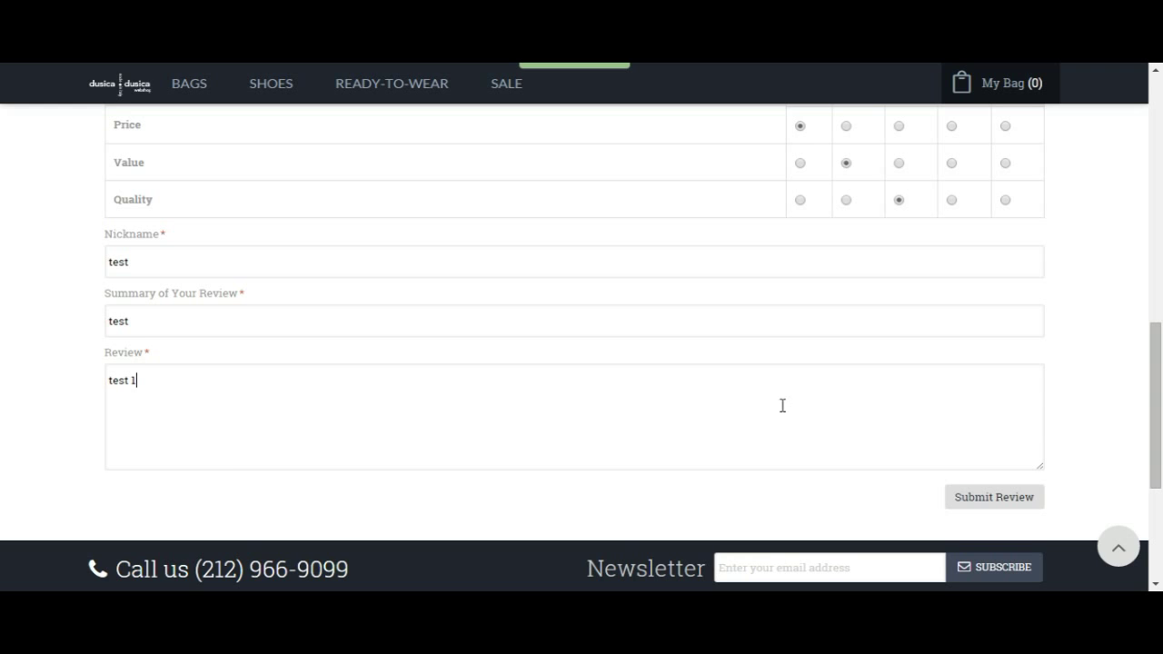
{"action": "left_click", "coordinate": [1025, 503]}
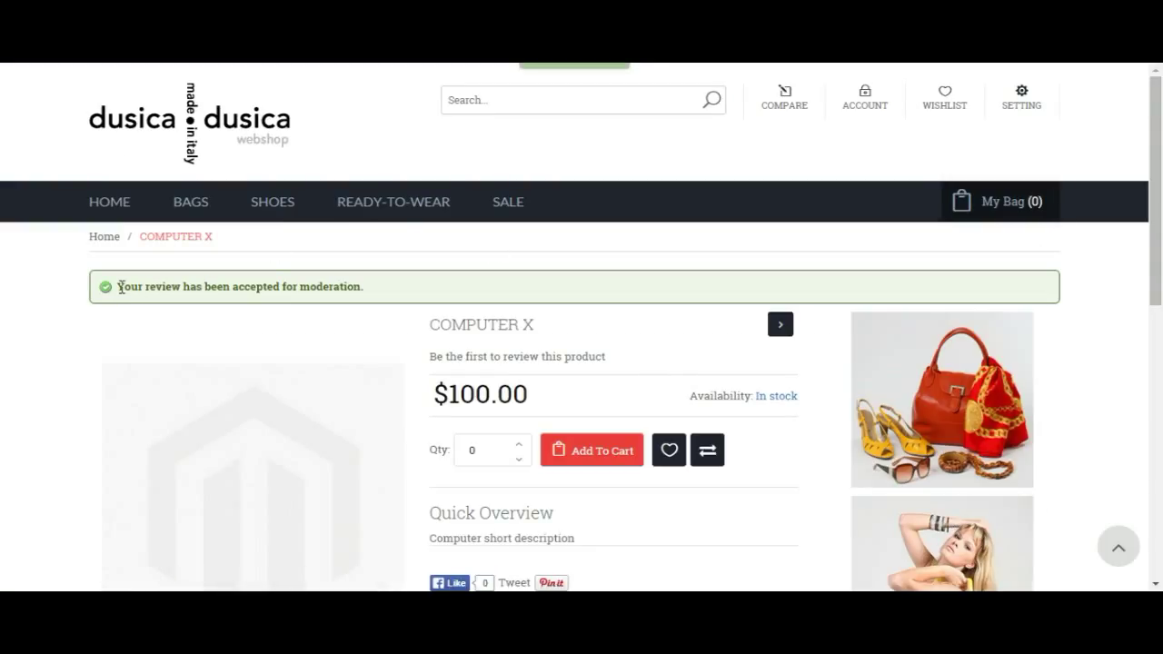
{"action": "left_click_drag", "start_coordinate": [115, 286], "coordinate": [424, 293]}
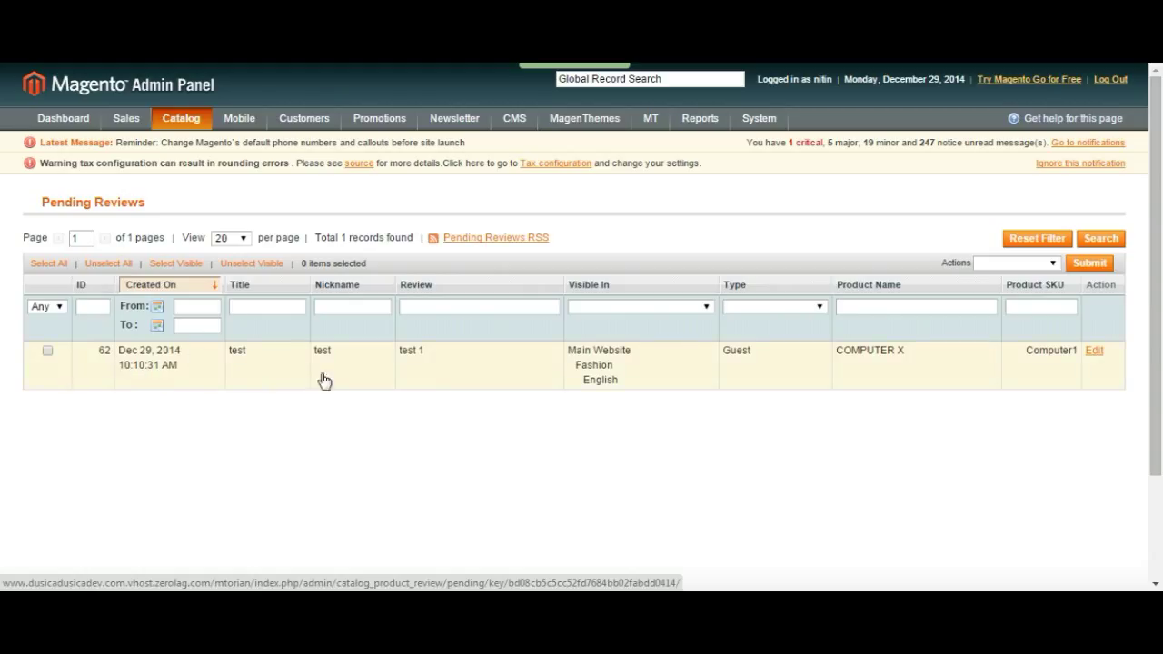
- Switch to the admin panel, open the pending COMPUTER X review for editing and look through its details
{"action": "left_click", "coordinate": [1096, 355]}
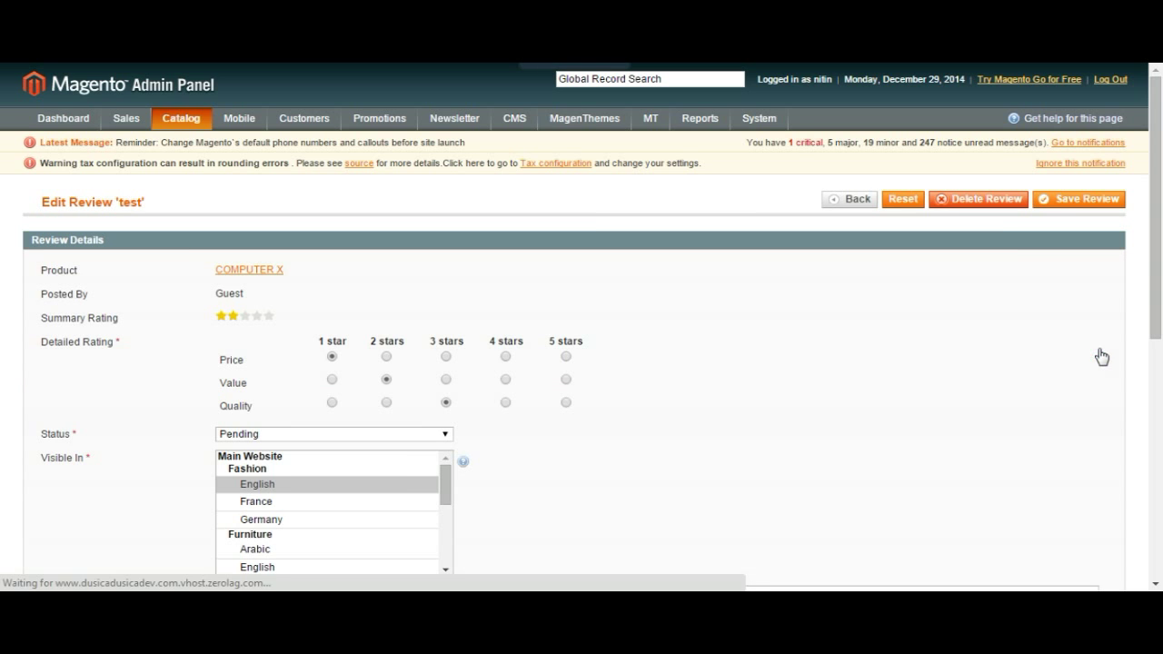
{"action": "scroll", "coordinate": [127, 299], "scroll_direction": "down", "scroll_amount": 4}
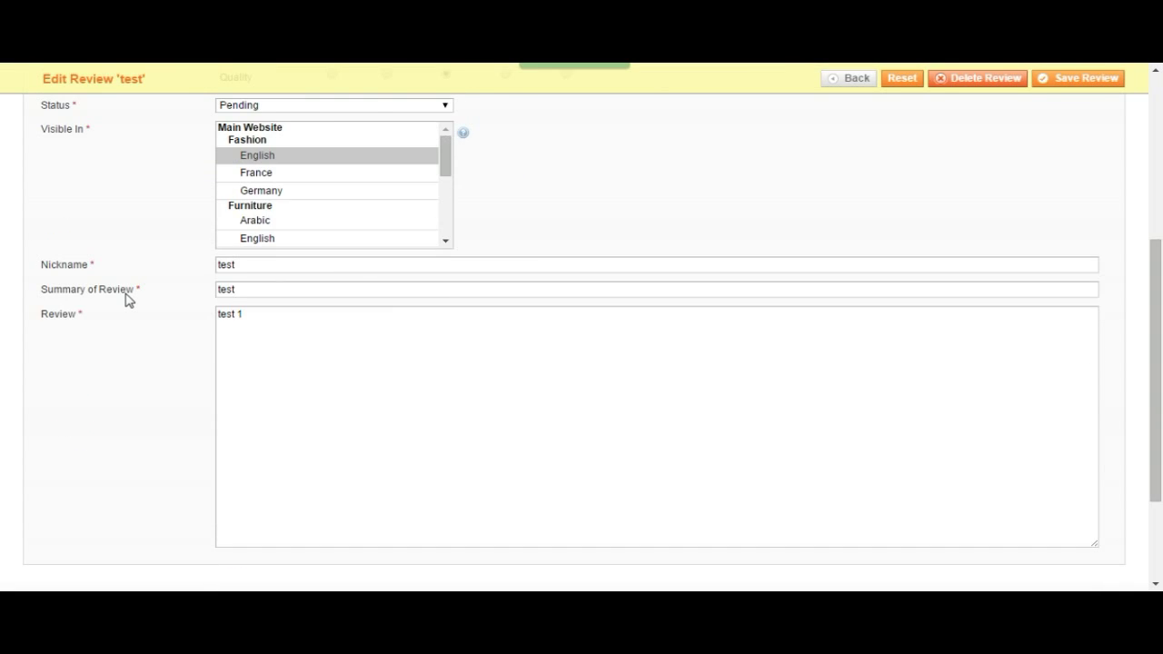
{"action": "scroll", "coordinate": [127, 300], "scroll_direction": "up", "scroll_amount": 4}
- Return to the list of pending customer reviews in the catalog's reviews and ratings
{"action": "mouse_move", "coordinate": [191, 120]}
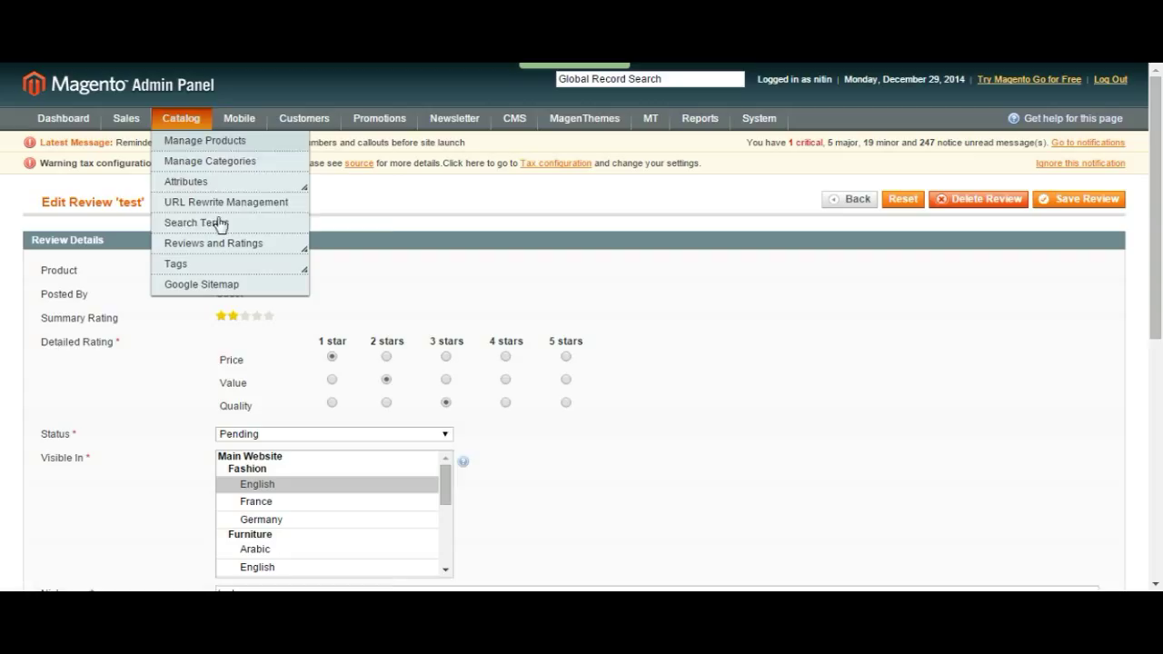
{"action": "mouse_move", "coordinate": [221, 185]}
{"action": "mouse_move", "coordinate": [222, 251]}
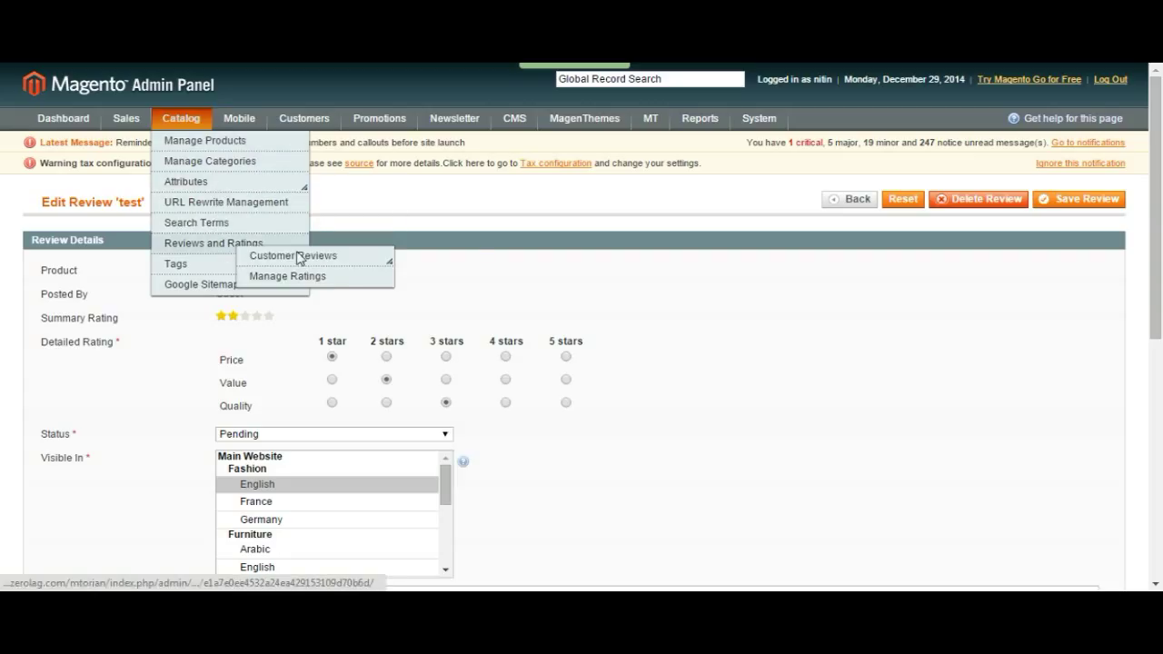
{"action": "mouse_move", "coordinate": [312, 265]}
{"action": "left_click", "coordinate": [380, 270]}
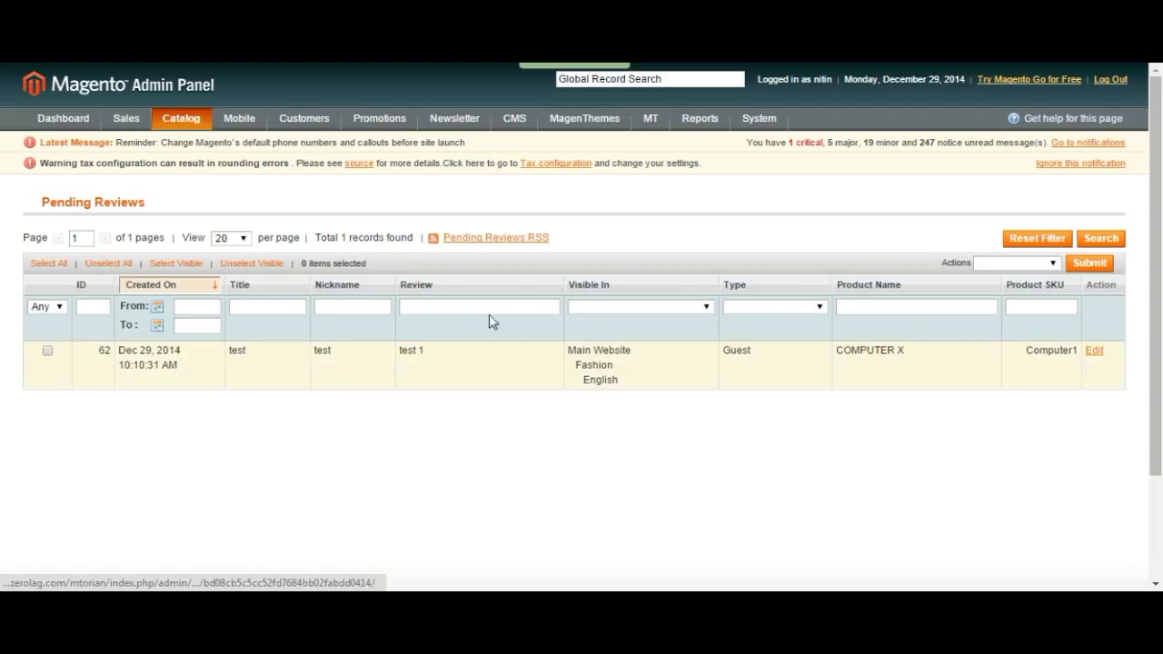
- Select the pending COMPUTER X review, look at the bulk actions offered for it, and clear the selection
{"action": "left_click", "coordinate": [51, 353]}
{"action": "left_click", "coordinate": [1014, 264]}
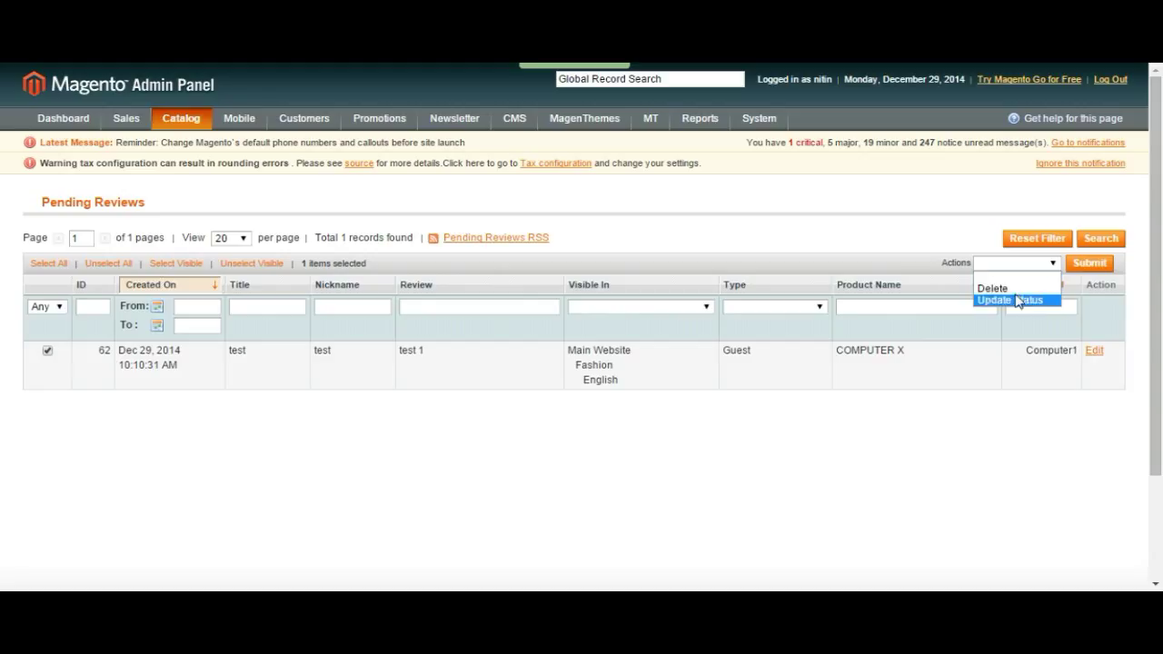
{"action": "left_click", "coordinate": [894, 270]}
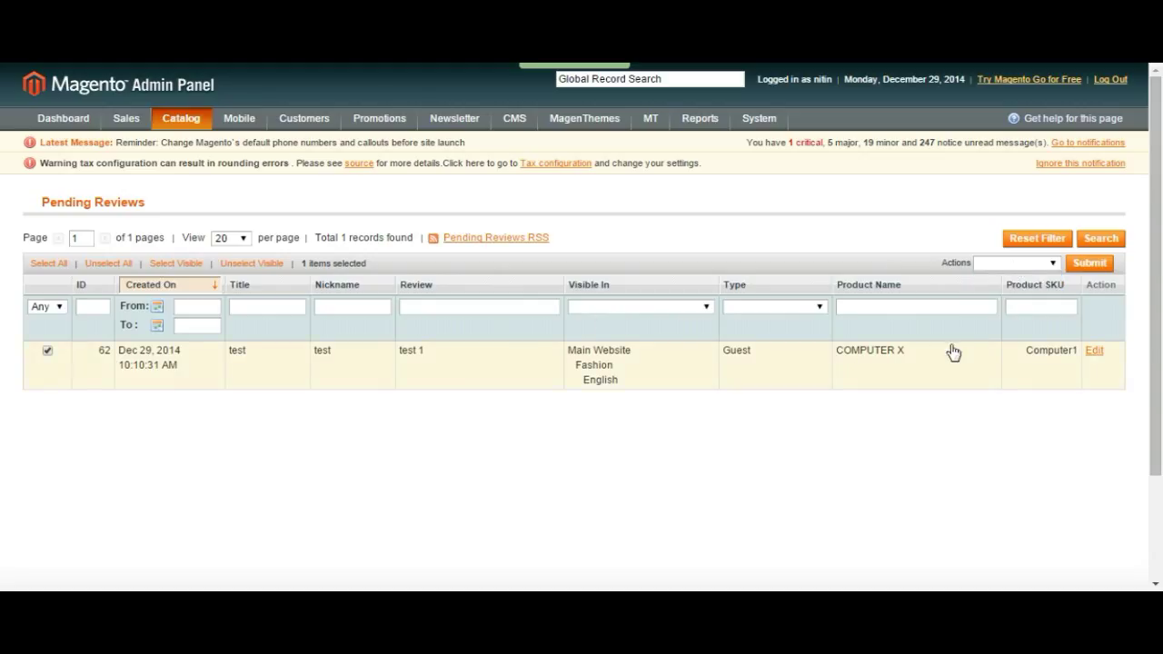
{"action": "left_click", "coordinate": [47, 351]}
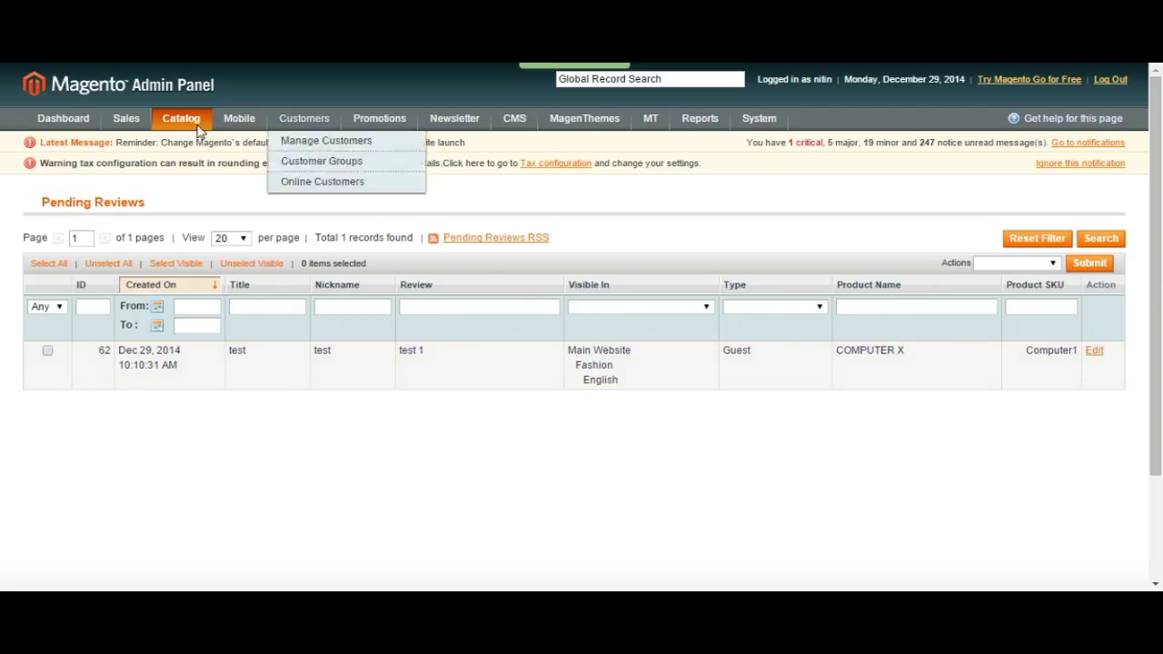
- Reopen the pending reviews, select the COMPUTER X review, choose the Update Status action and look at the status options
{"action": "mouse_move", "coordinate": [181, 118]}
{"action": "mouse_move", "coordinate": [215, 243]}
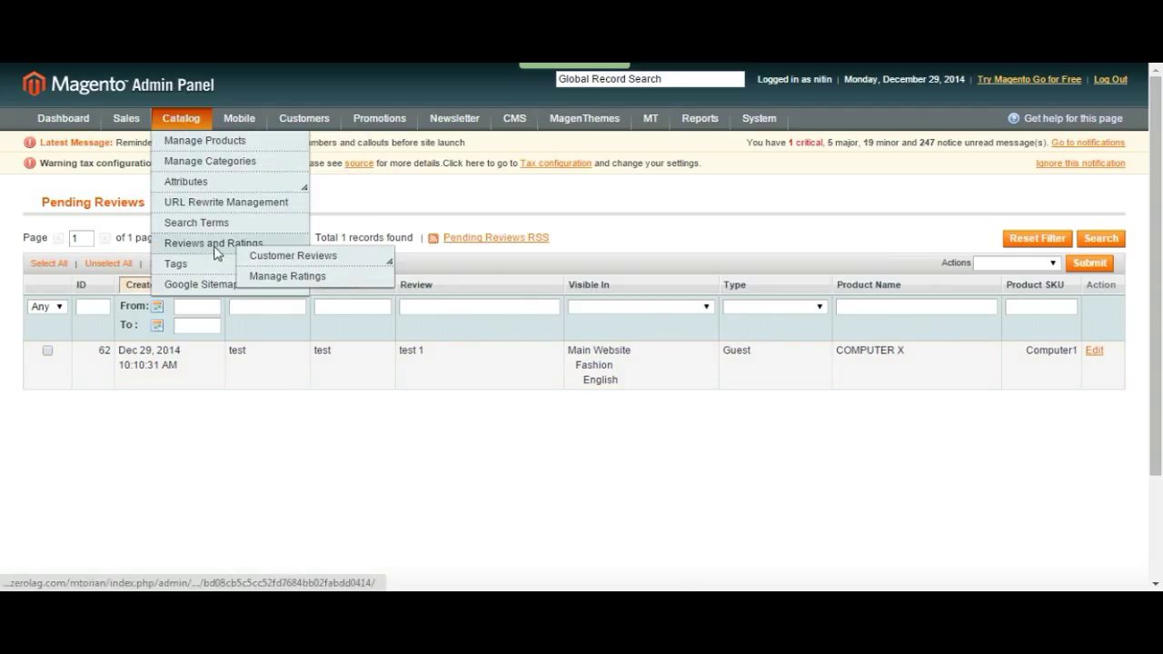
{"action": "mouse_move", "coordinate": [262, 254]}
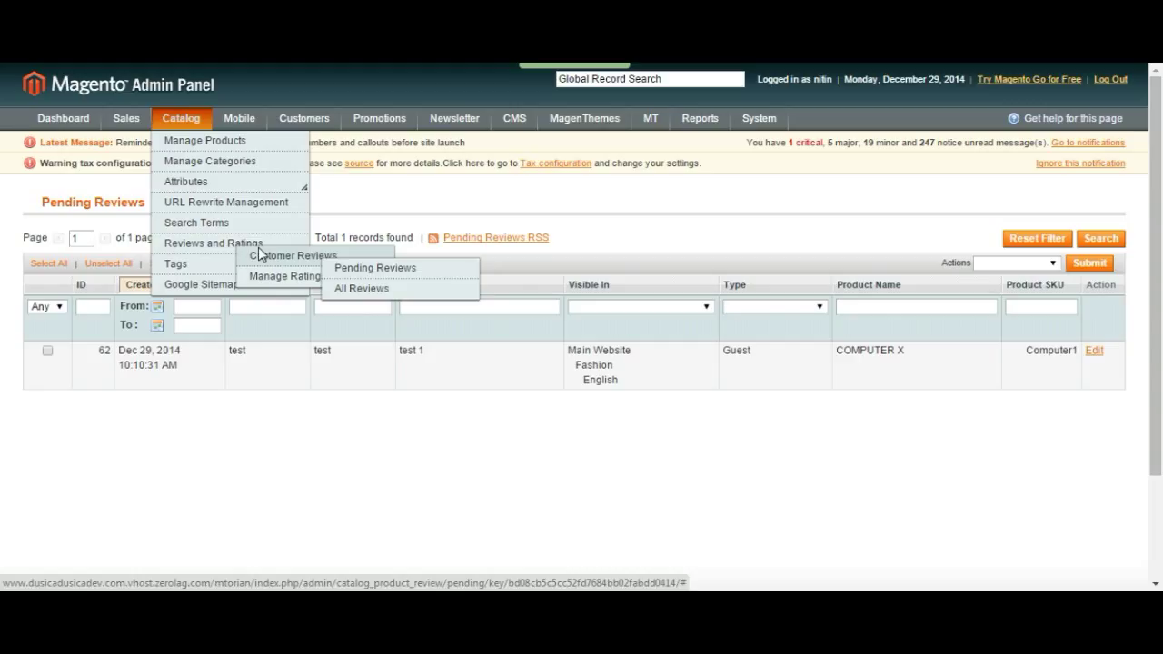
{"action": "left_click", "coordinate": [389, 260]}
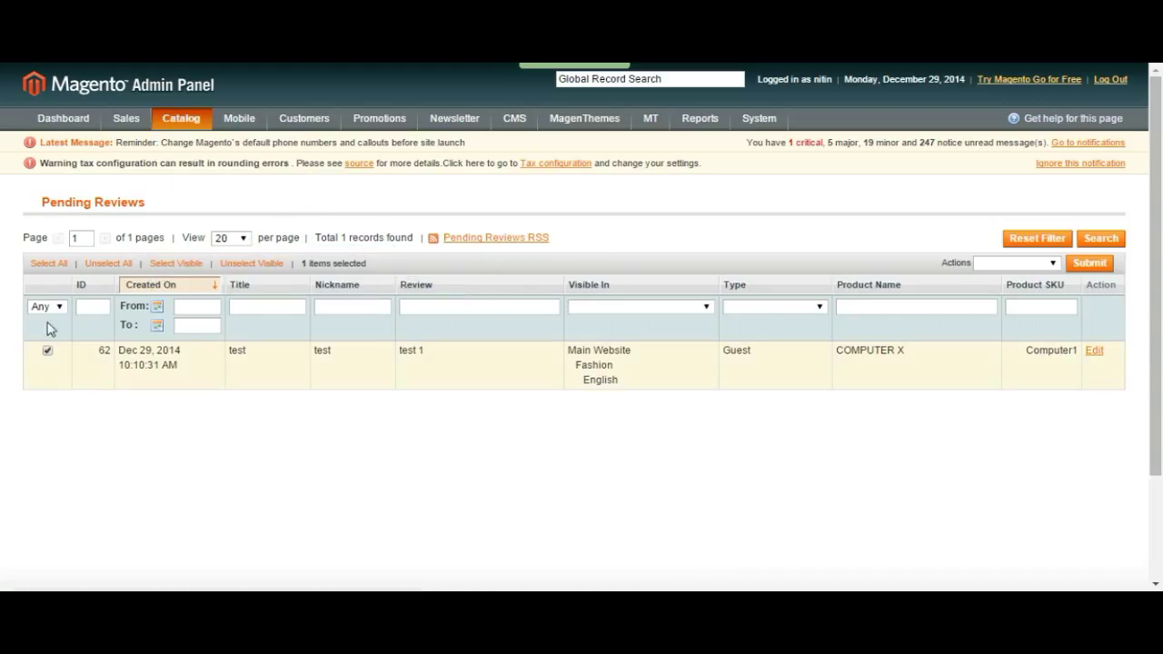
{"action": "left_click", "coordinate": [1013, 263]}
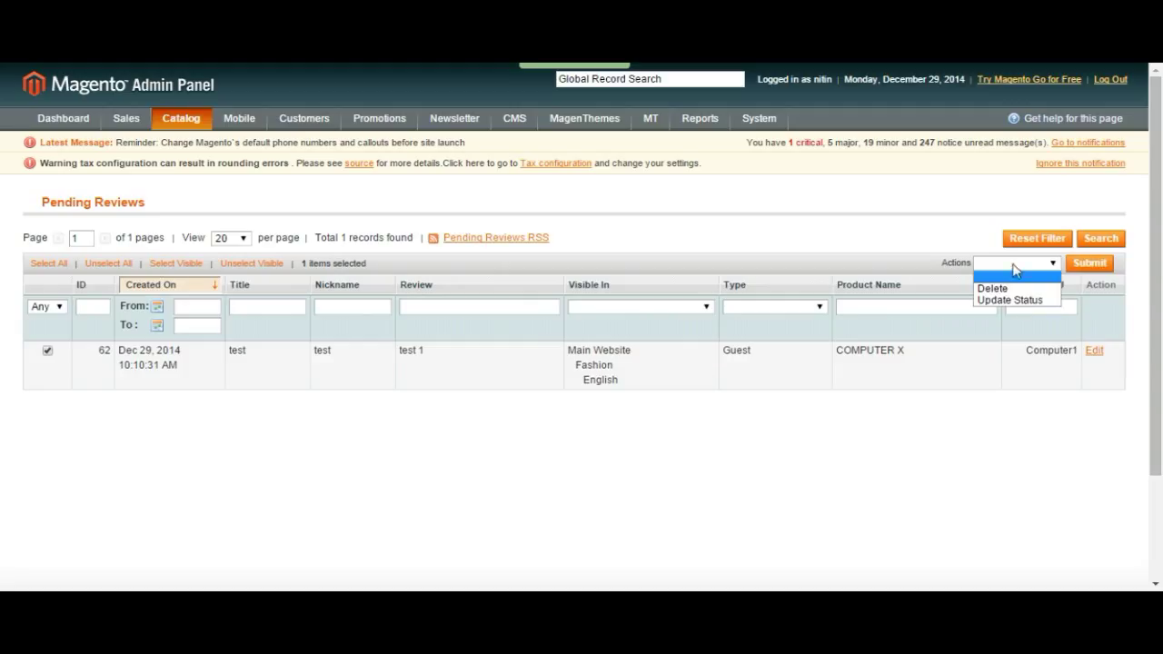
{"action": "left_click", "coordinate": [1019, 301]}
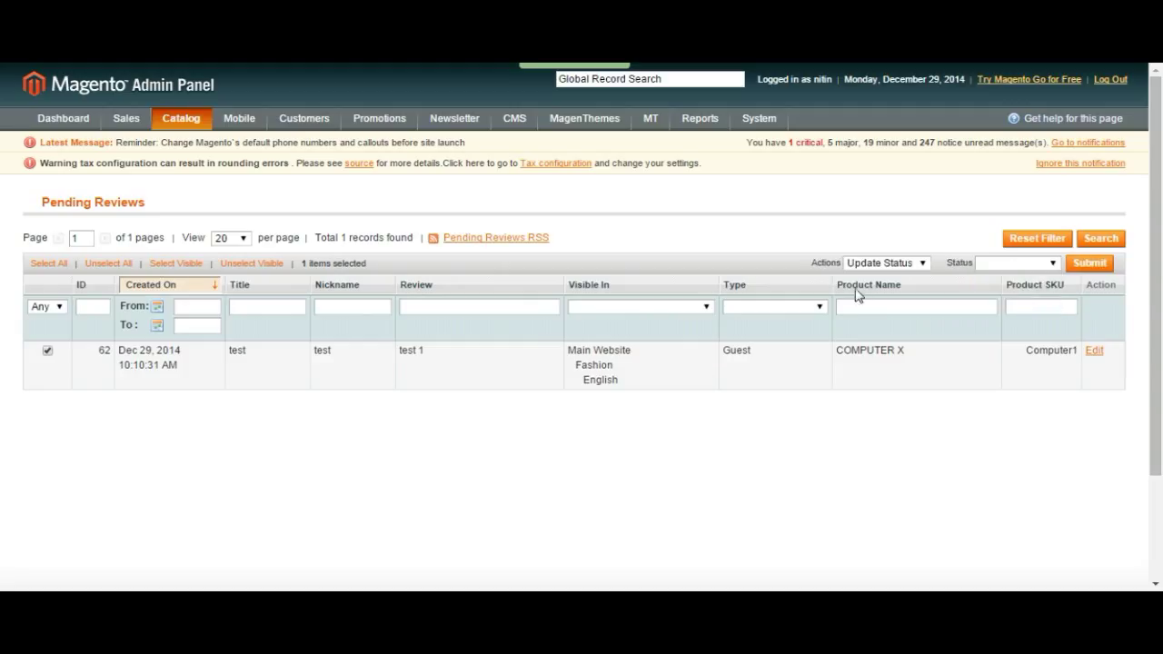
{"action": "left_click", "coordinate": [999, 263]}
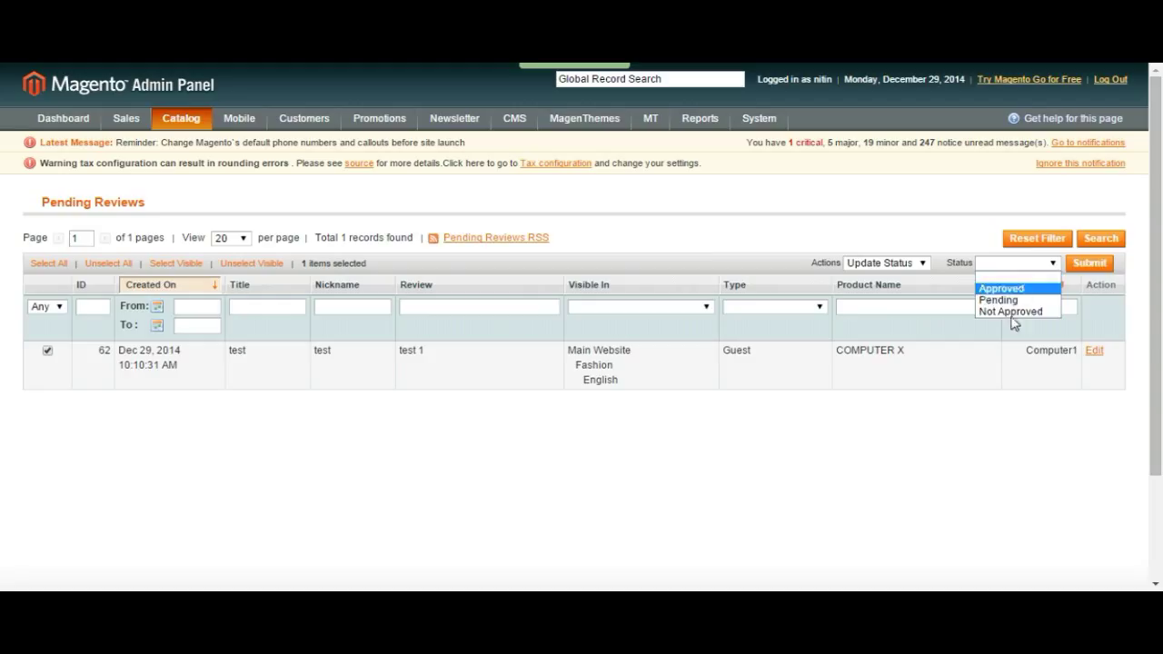
{"action": "left_click", "coordinate": [703, 252]}
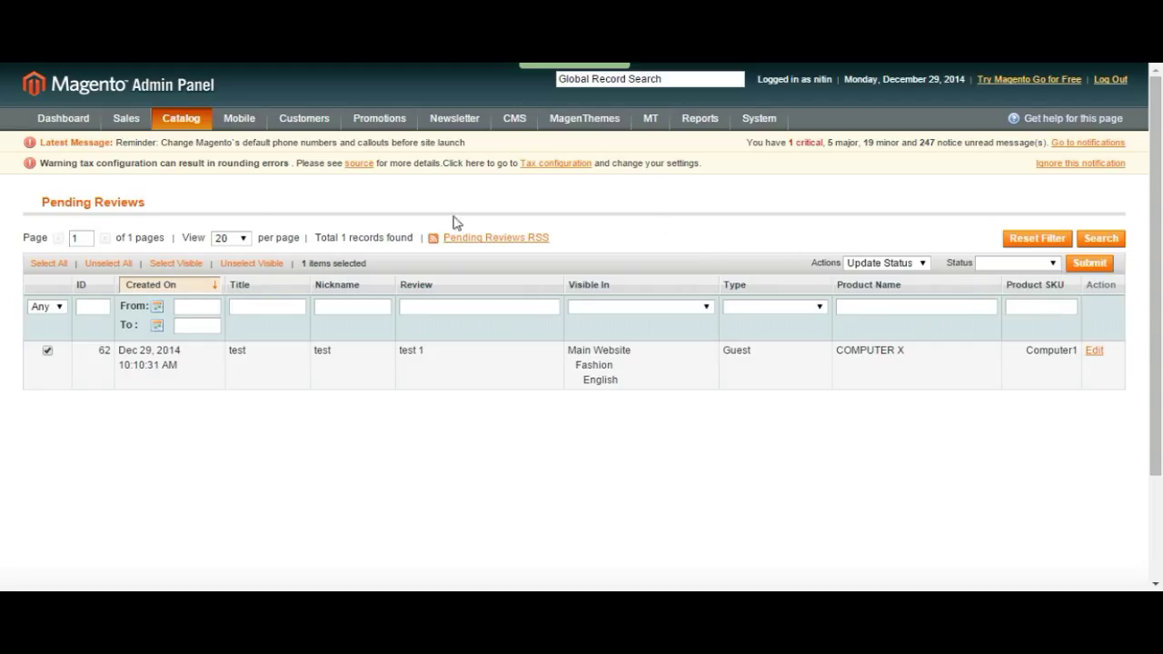
- Open the list of all customer reviews and look through its entries and their statuses
{"action": "mouse_move", "coordinate": [264, 243]}
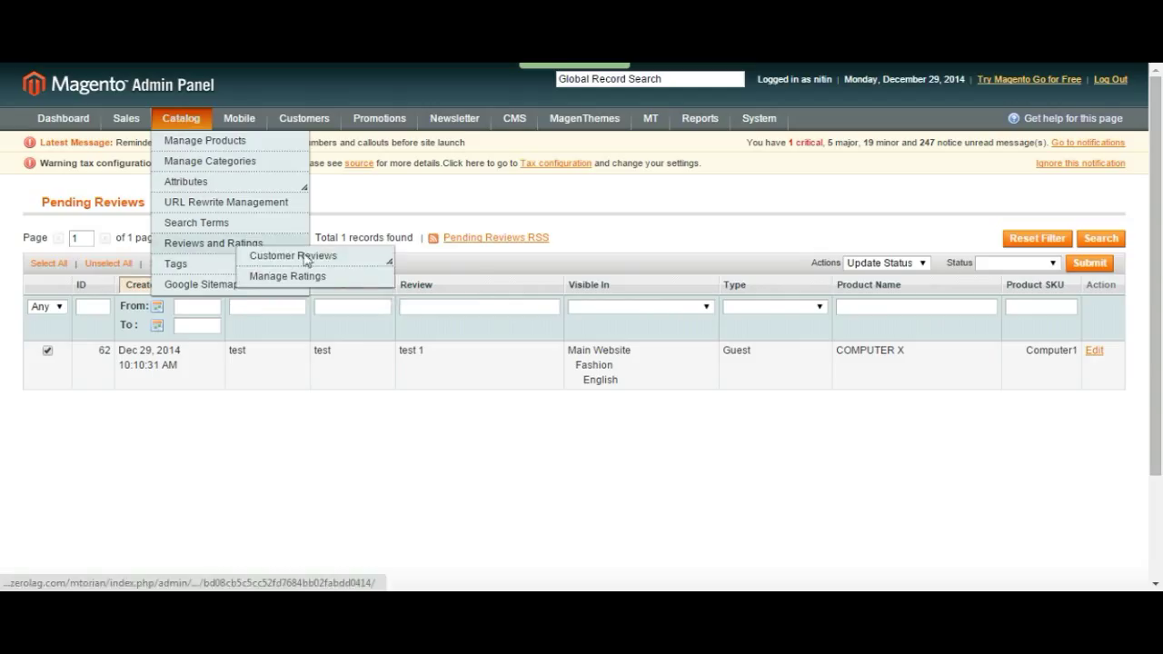
{"action": "mouse_move", "coordinate": [306, 262]}
{"action": "left_click", "coordinate": [370, 291]}
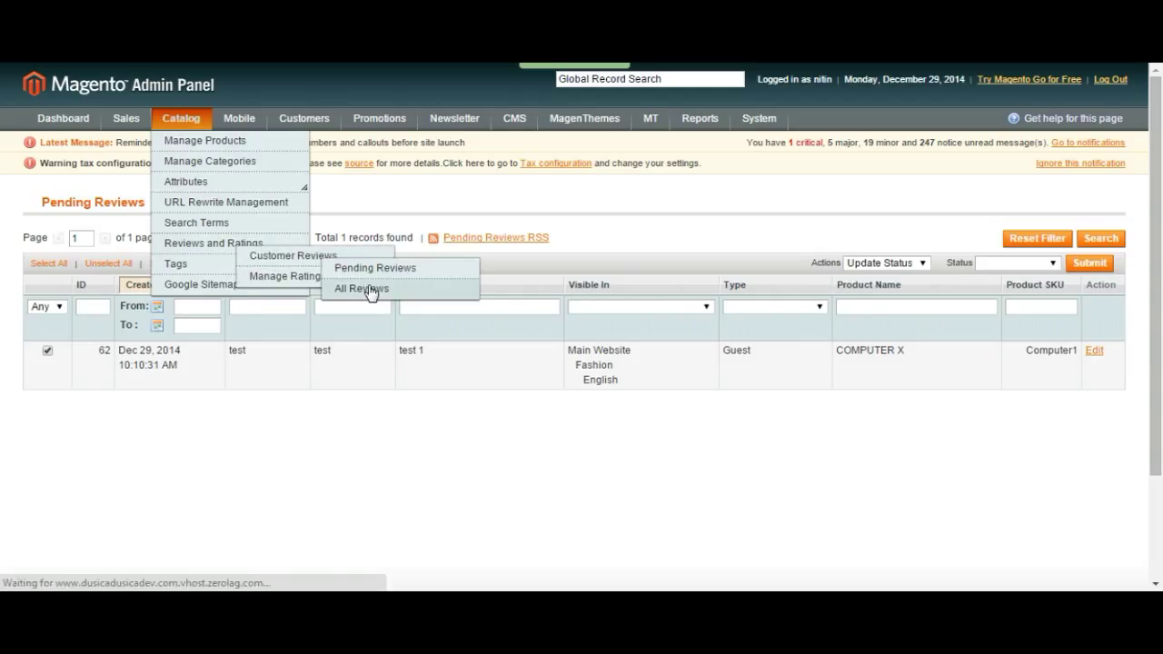
{"action": "scroll", "coordinate": [358, 313], "scroll_direction": "down", "scroll_amount": 3}
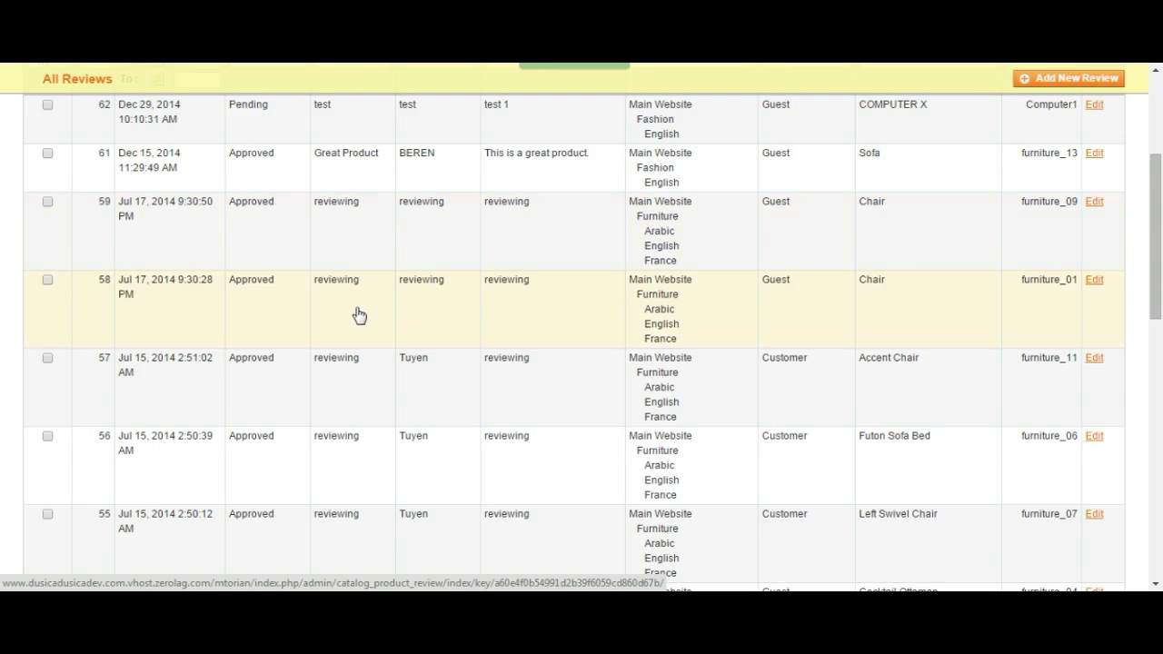
{"action": "scroll", "coordinate": [358, 315], "scroll_direction": "down", "scroll_amount": 5}
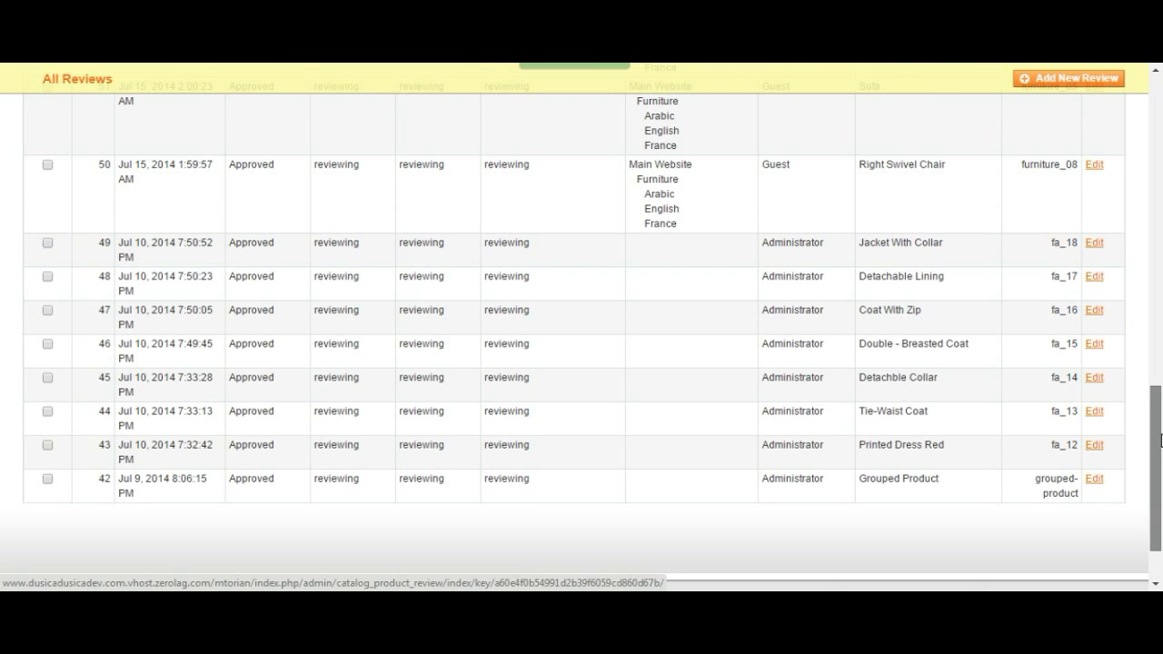
{"action": "left_click_drag", "start_coordinate": [1154, 418], "coordinate": [1157, 138]}
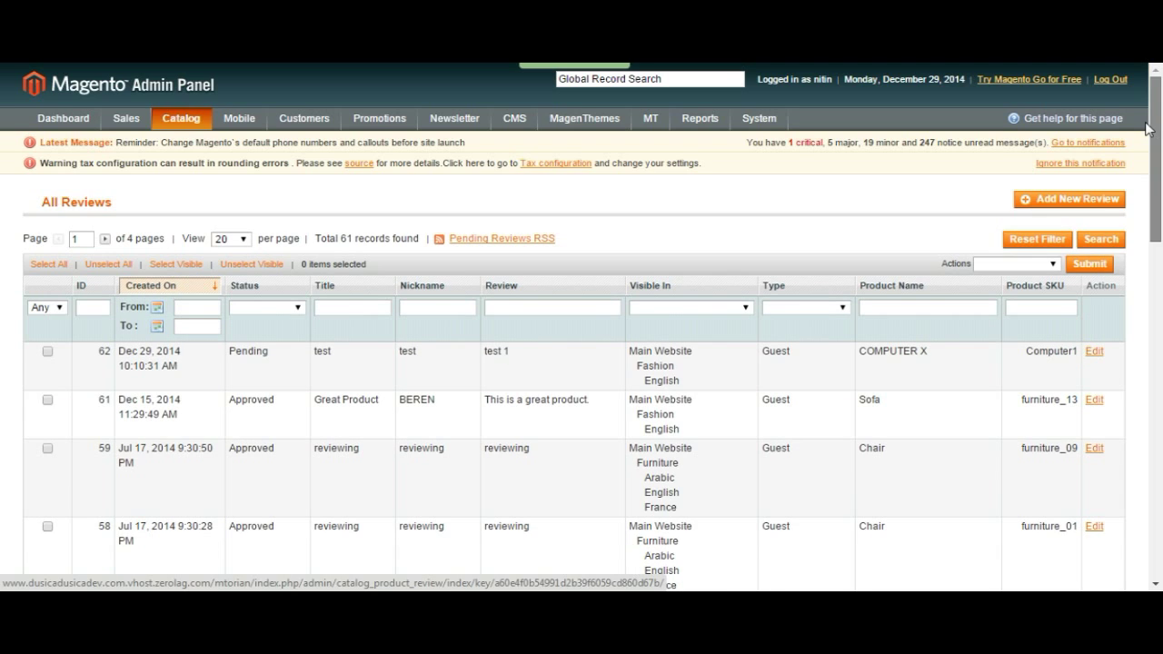
{"action": "scroll", "coordinate": [330, 457], "scroll_direction": "down", "scroll_amount": 1}
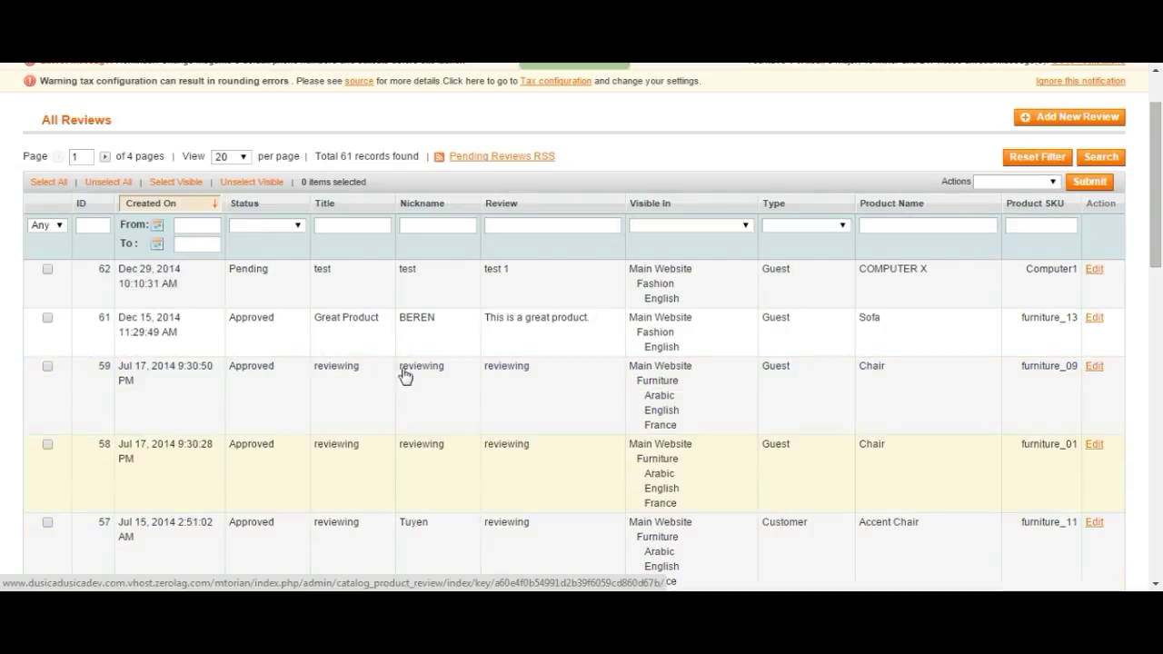
{"action": "scroll", "coordinate": [270, 369], "scroll_direction": "down", "scroll_amount": 1}
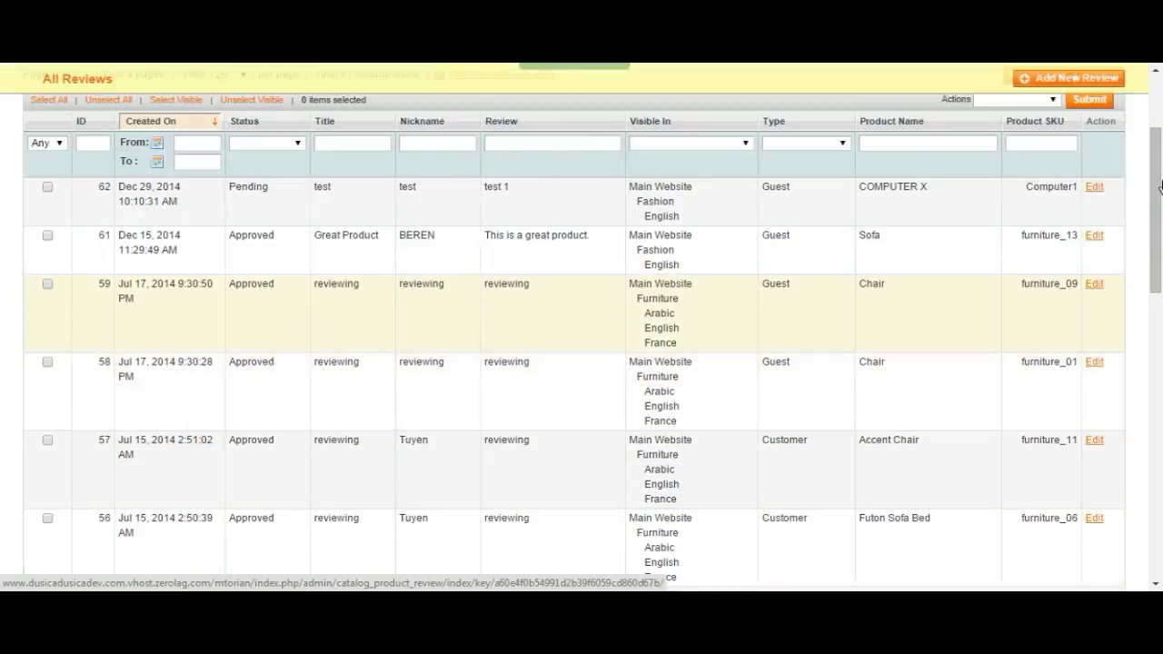
- Open the Sofa review titled "Great Product" for editing and look through its ratings, status and text
{"action": "left_click", "coordinate": [1098, 243]}
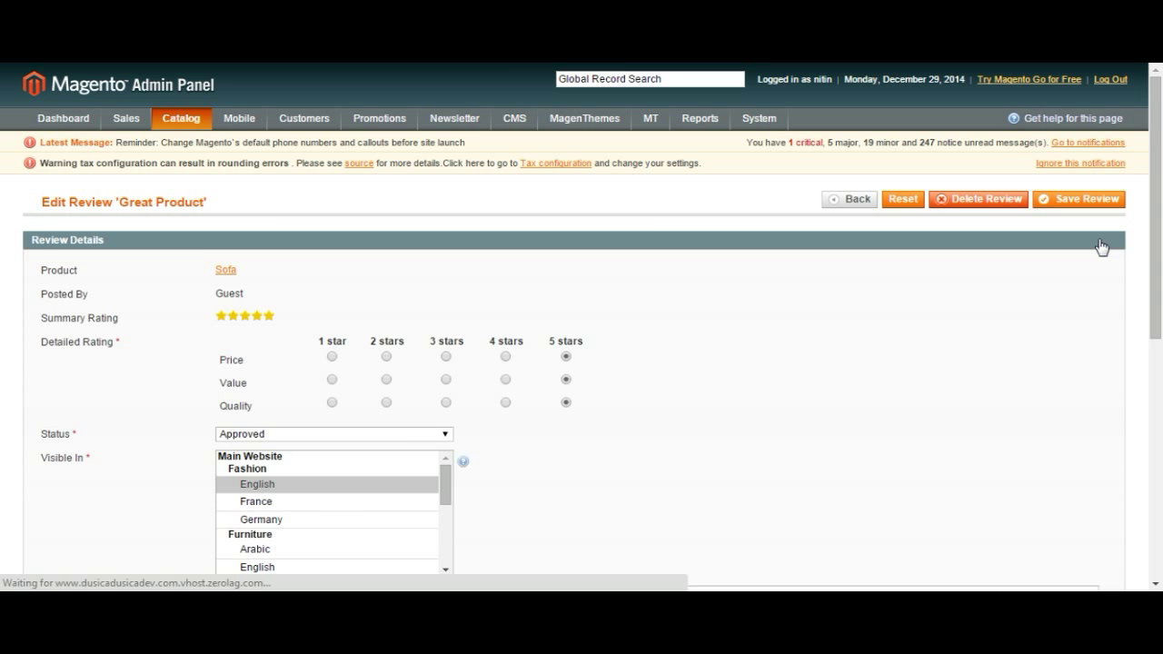
{"action": "scroll", "coordinate": [564, 383], "scroll_direction": "down", "scroll_amount": 5}
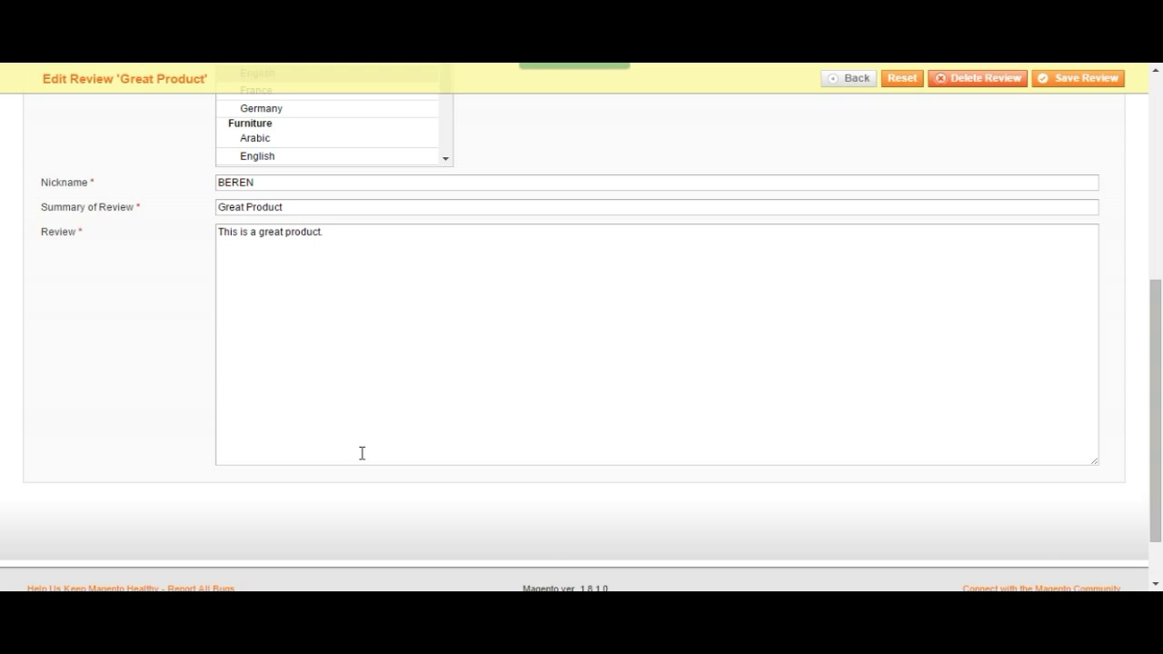
{"action": "scroll", "coordinate": [362, 452], "scroll_direction": "down", "scroll_amount": 1}
{"action": "scroll", "coordinate": [387, 324], "scroll_direction": "up", "scroll_amount": 5}
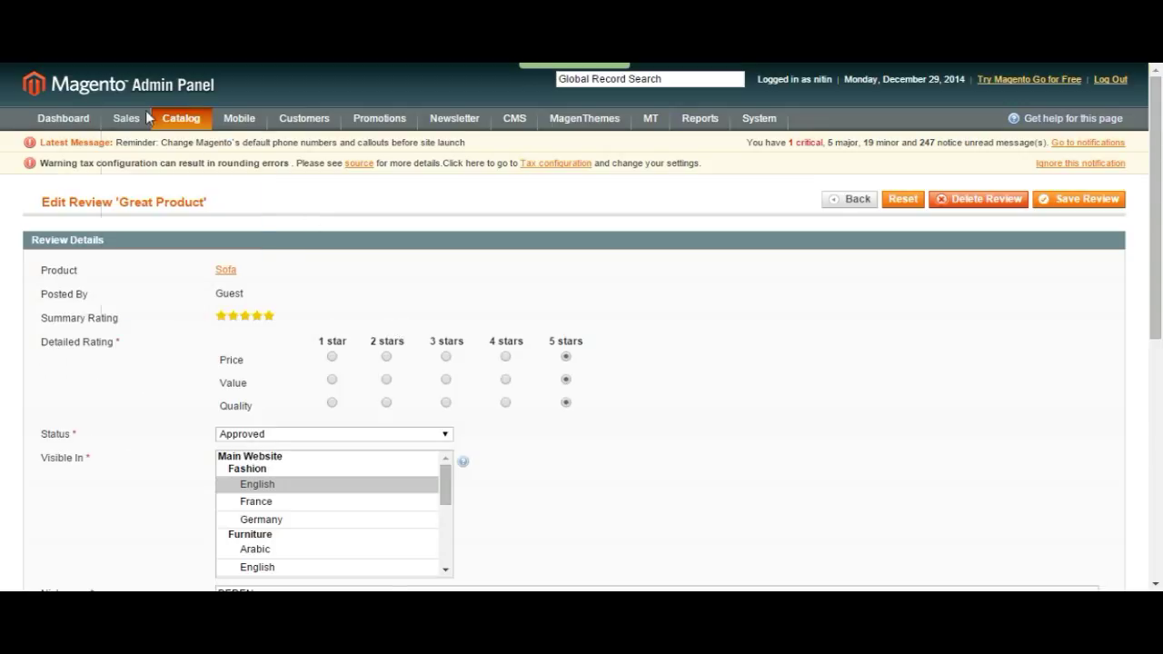
- Open the Manage Ratings page in the catalog's reviews and ratings
{"action": "mouse_move", "coordinate": [181, 118]}
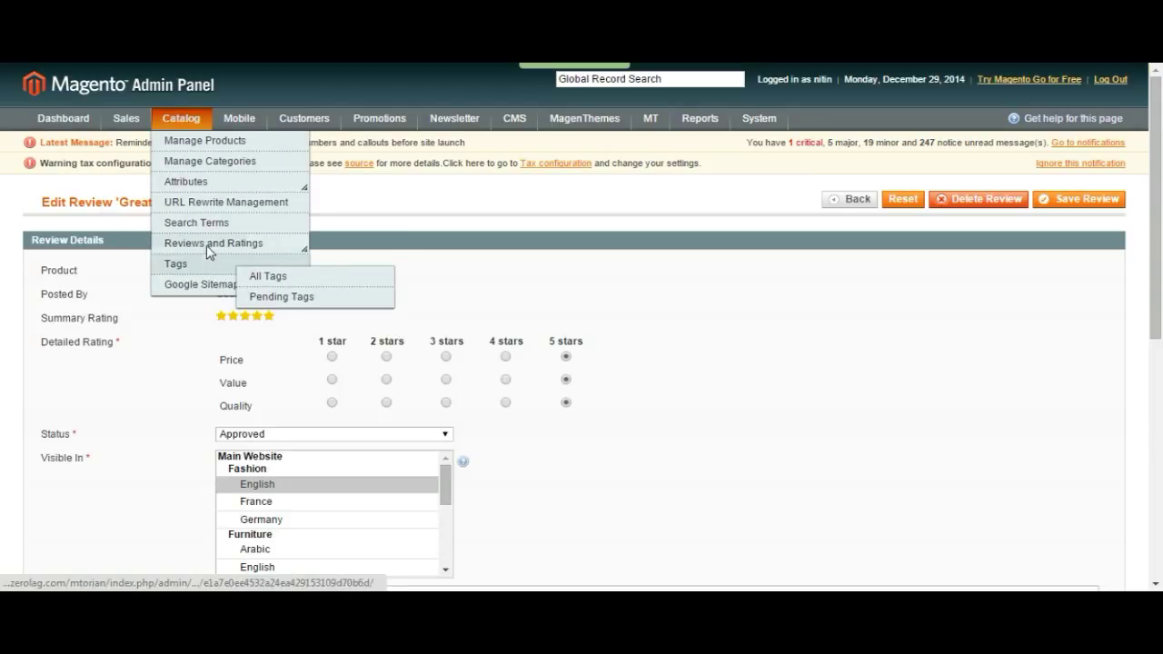
{"action": "mouse_move", "coordinate": [210, 243]}
{"action": "mouse_move", "coordinate": [323, 257]}
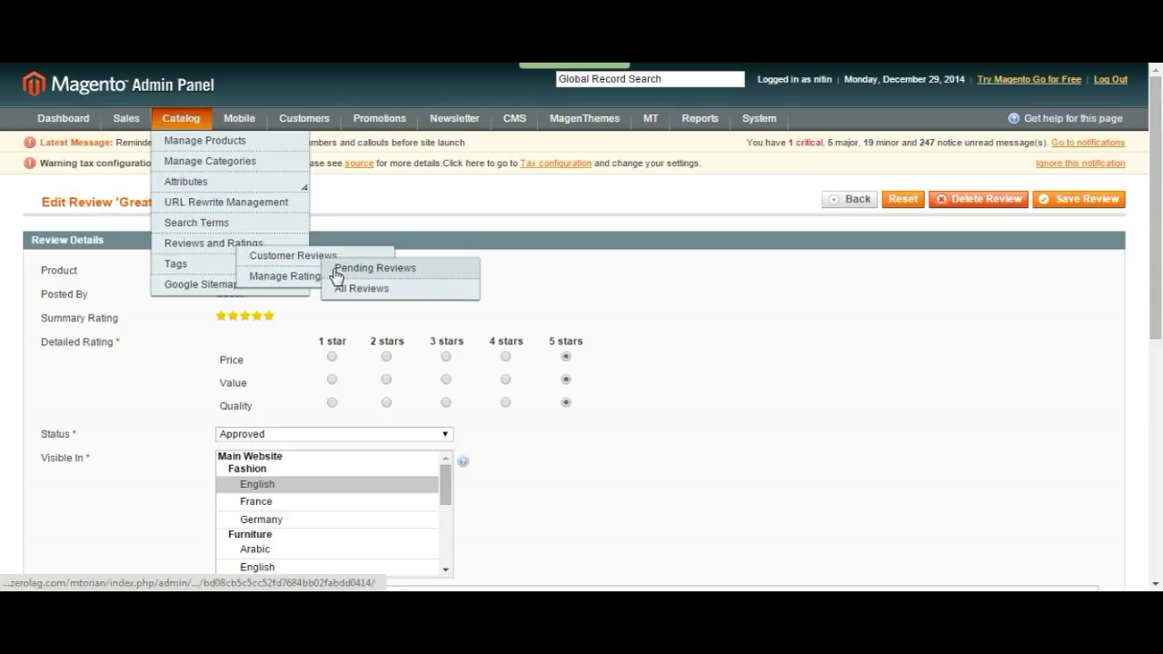
{"action": "left_click", "coordinate": [289, 276]}
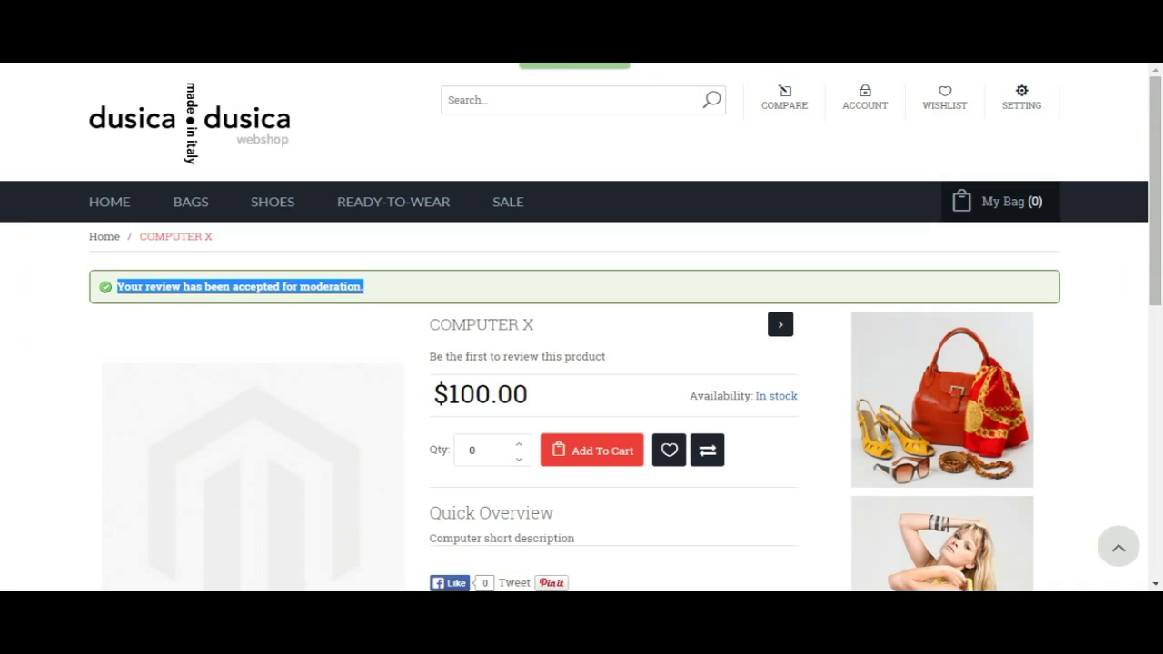
- Switch to the storefront's COMPUTER X page and open its reviews to look at the rating criteria
{"action": "scroll", "coordinate": [397, 320], "scroll_direction": "down", "scroll_amount": 6}
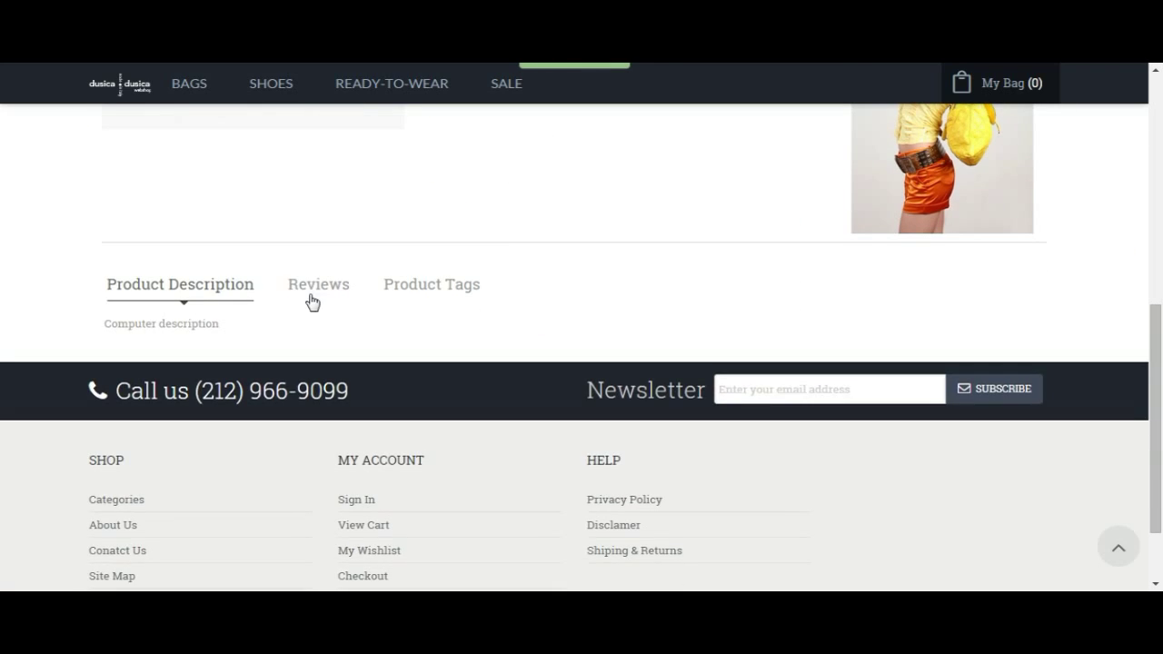
{"action": "left_click", "coordinate": [312, 291]}
{"action": "scroll", "coordinate": [260, 345], "scroll_direction": "down", "scroll_amount": 2}
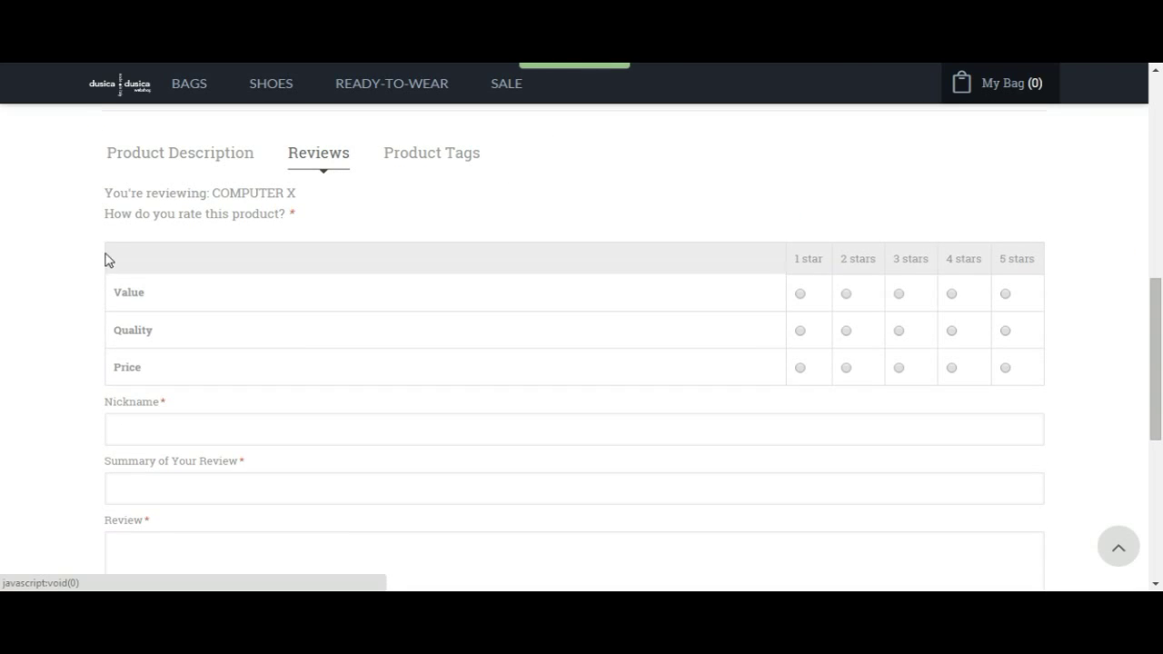
- Examine the Value, Quality and Price rating criteria in COMPUTER X's storefront review form against the admin's Manage Ratings list
{"action": "left_click_drag", "start_coordinate": [107, 257], "coordinate": [559, 394]}
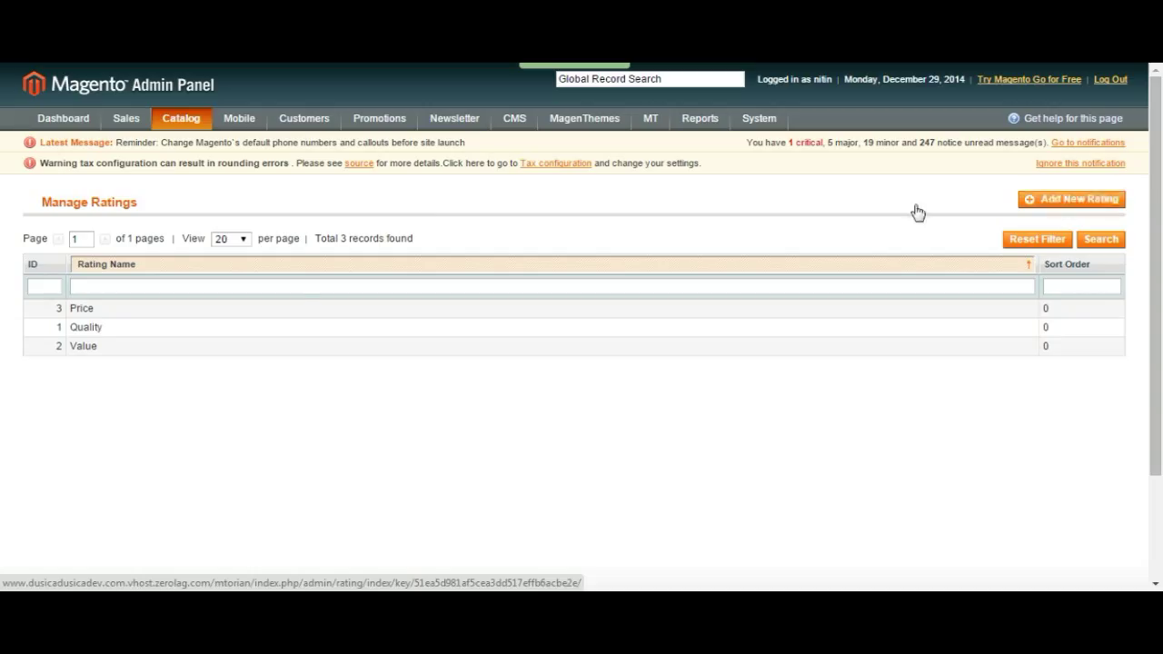
{"action": "mouse_move", "coordinate": [180, 119]}
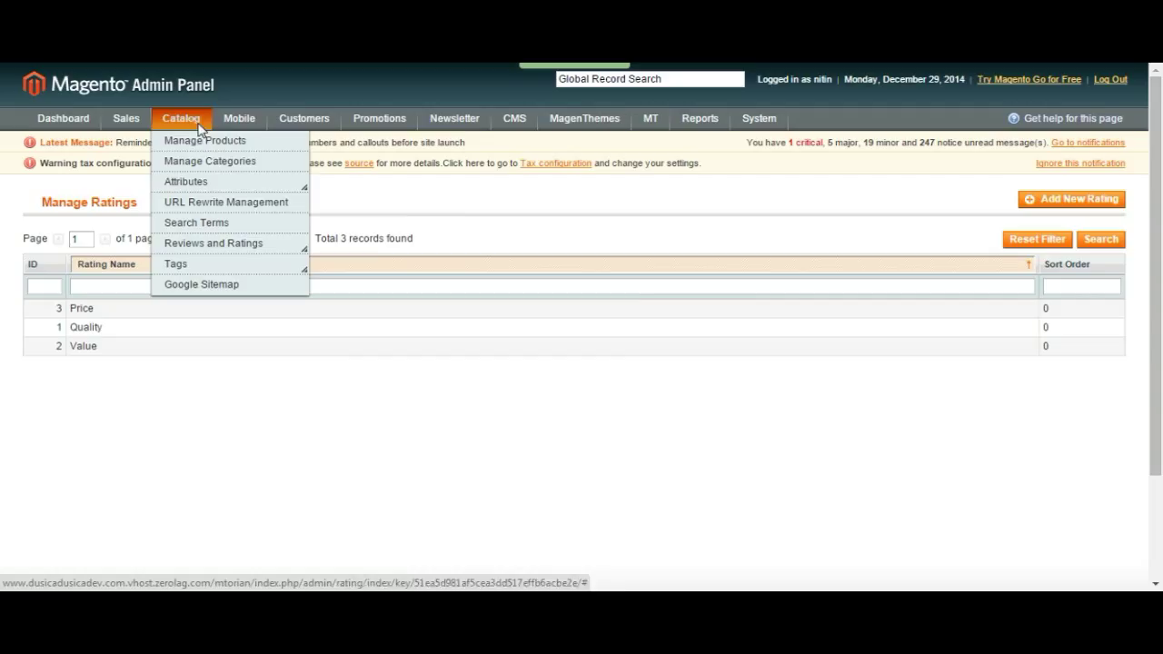
{"action": "mouse_move", "coordinate": [260, 253]}
{"action": "mouse_move", "coordinate": [205, 262]}
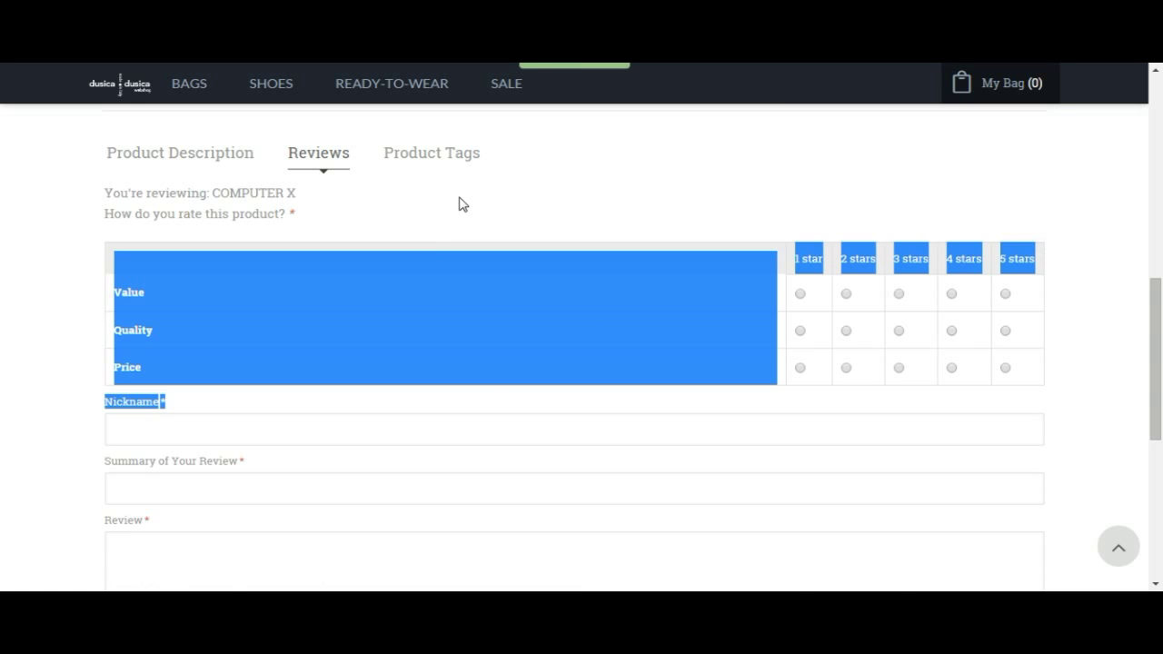
{"action": "left_click", "coordinate": [464, 208]}
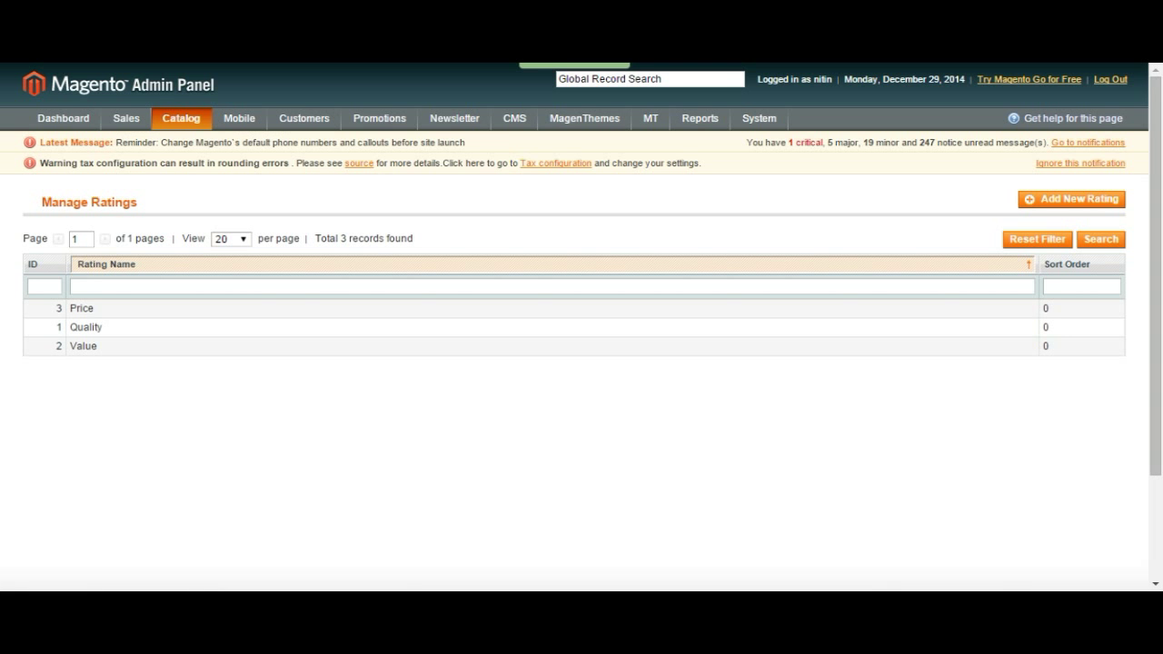
- Open the list of all tags in the admin's catalog section
{"action": "mouse_move", "coordinate": [181, 118]}
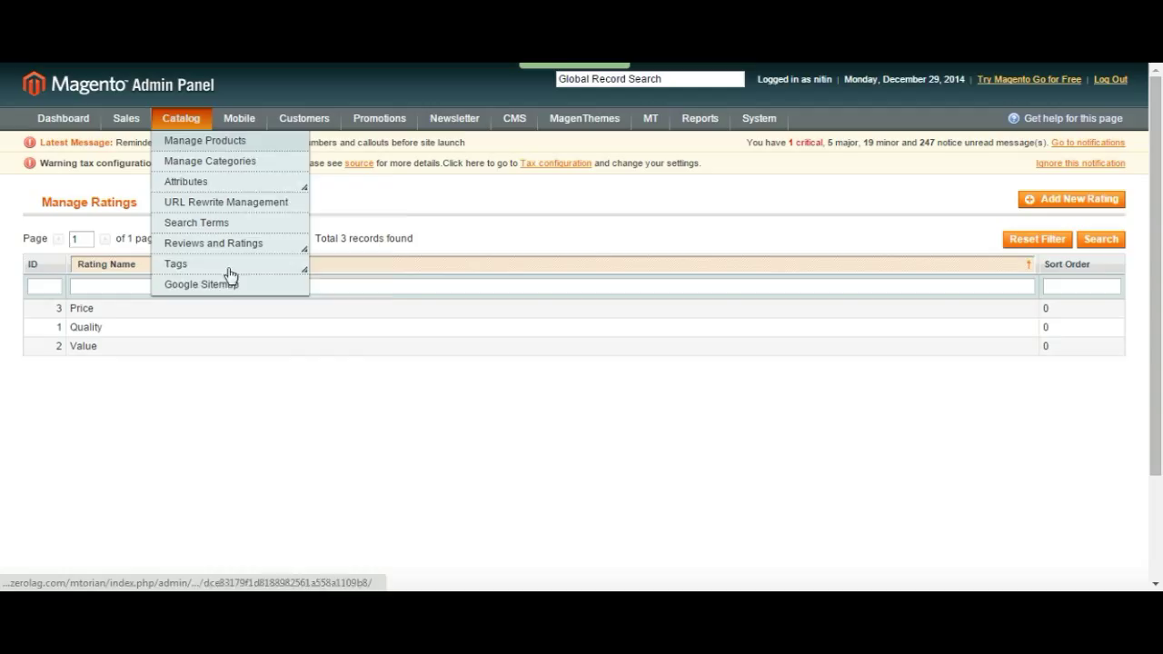
{"action": "mouse_move", "coordinate": [221, 252]}
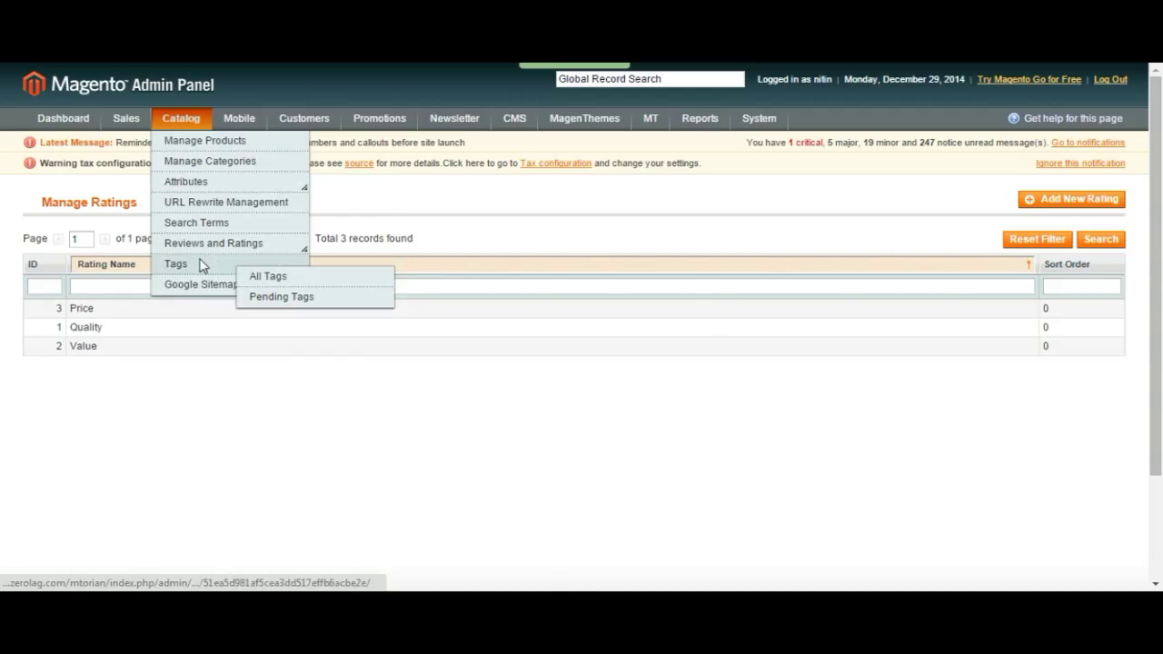
{"action": "left_click", "coordinate": [278, 278]}
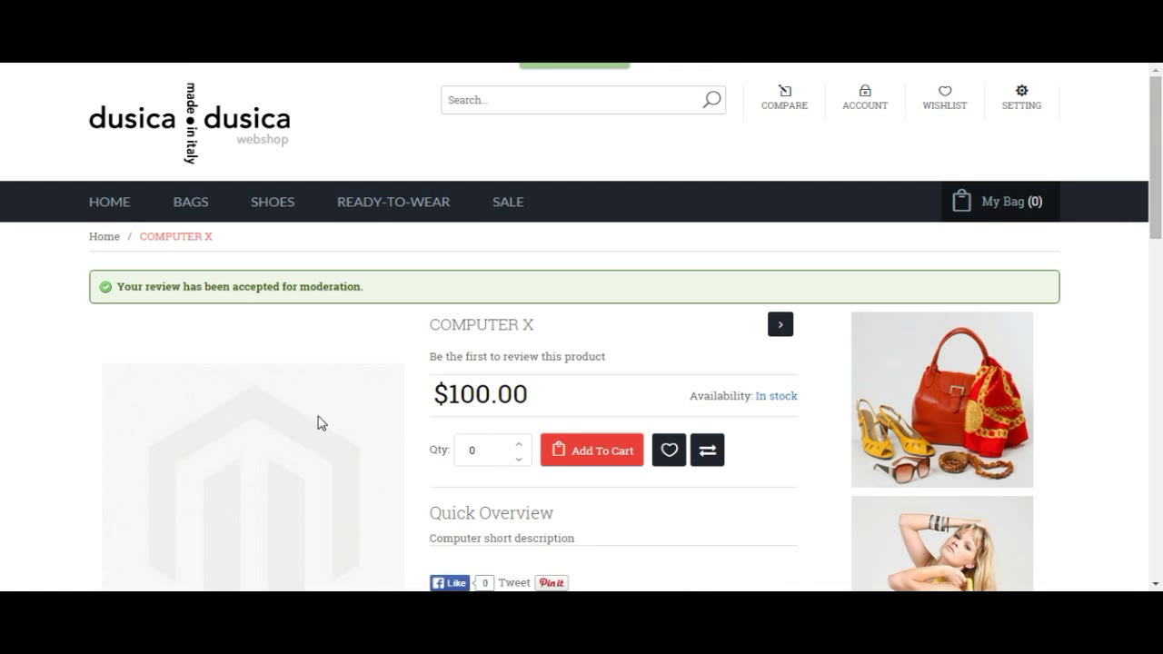
- Check COMPUTER X's product tags on the storefront and open the Chair and Ottoman product from the Shoes category
{"action": "scroll", "coordinate": [318, 422], "scroll_direction": "down", "scroll_amount": 5}
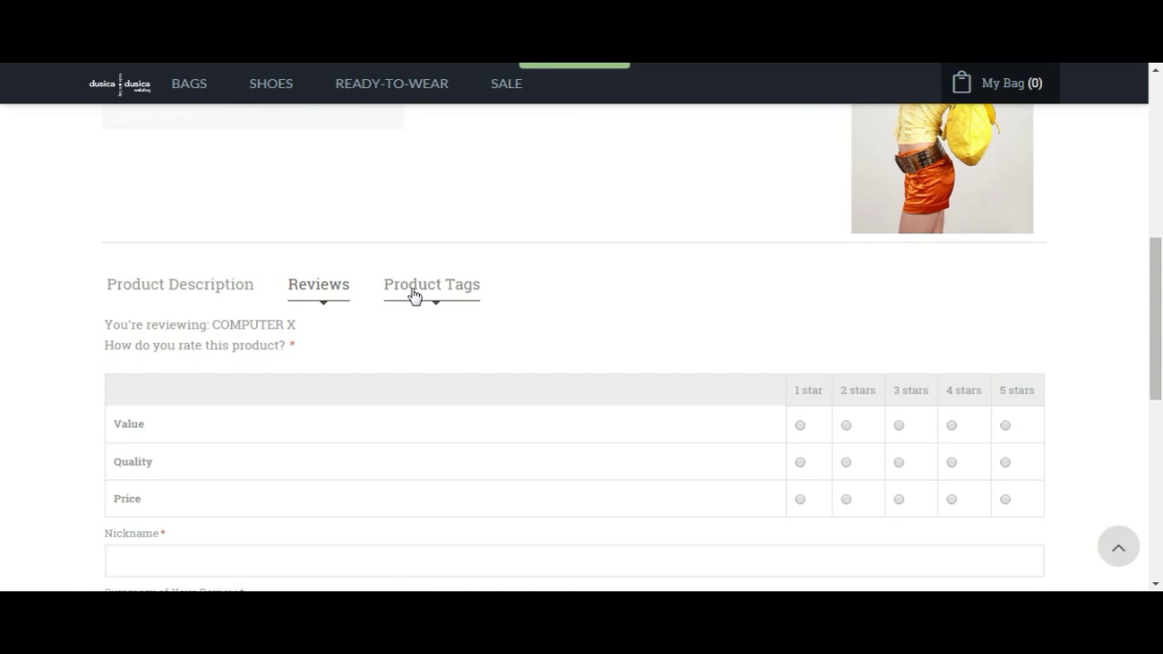
{"action": "left_click", "coordinate": [414, 295]}
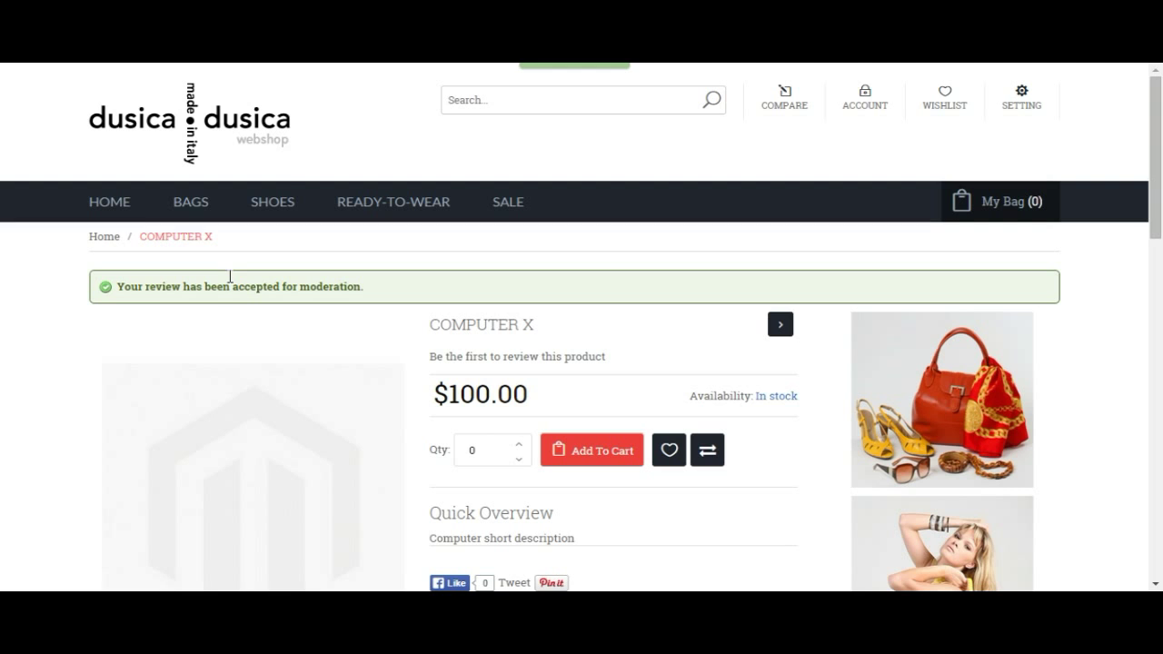
{"action": "left_click", "coordinate": [273, 204]}
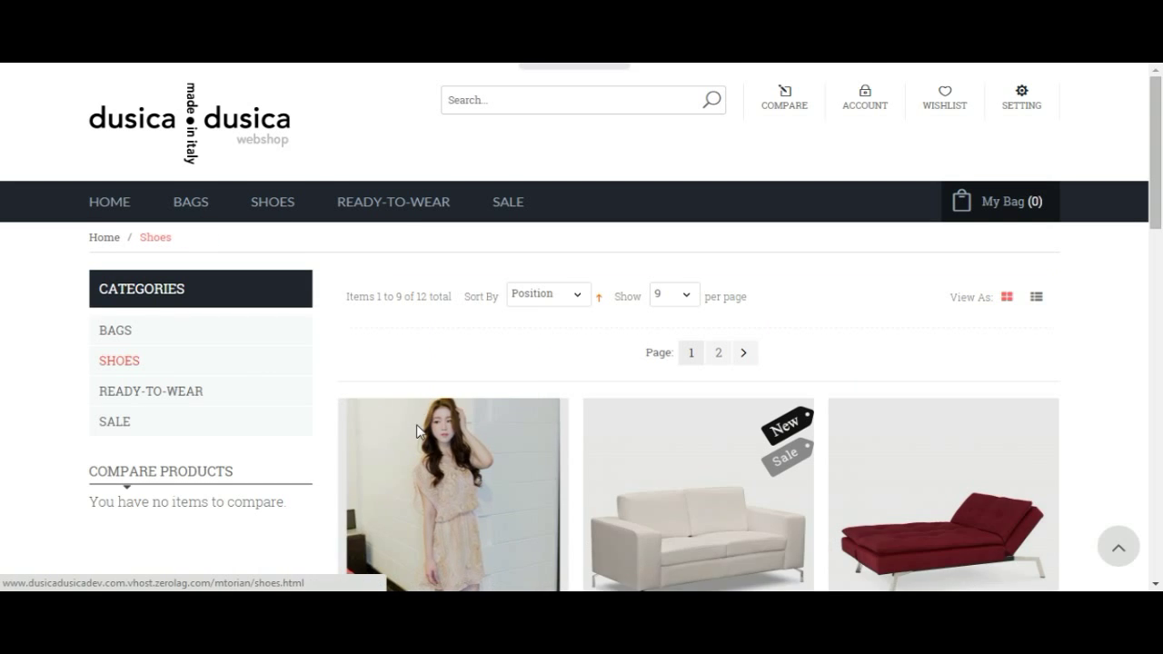
{"action": "scroll", "coordinate": [518, 381], "scroll_direction": "down", "scroll_amount": 3}
{"action": "left_click", "coordinate": [937, 243]}
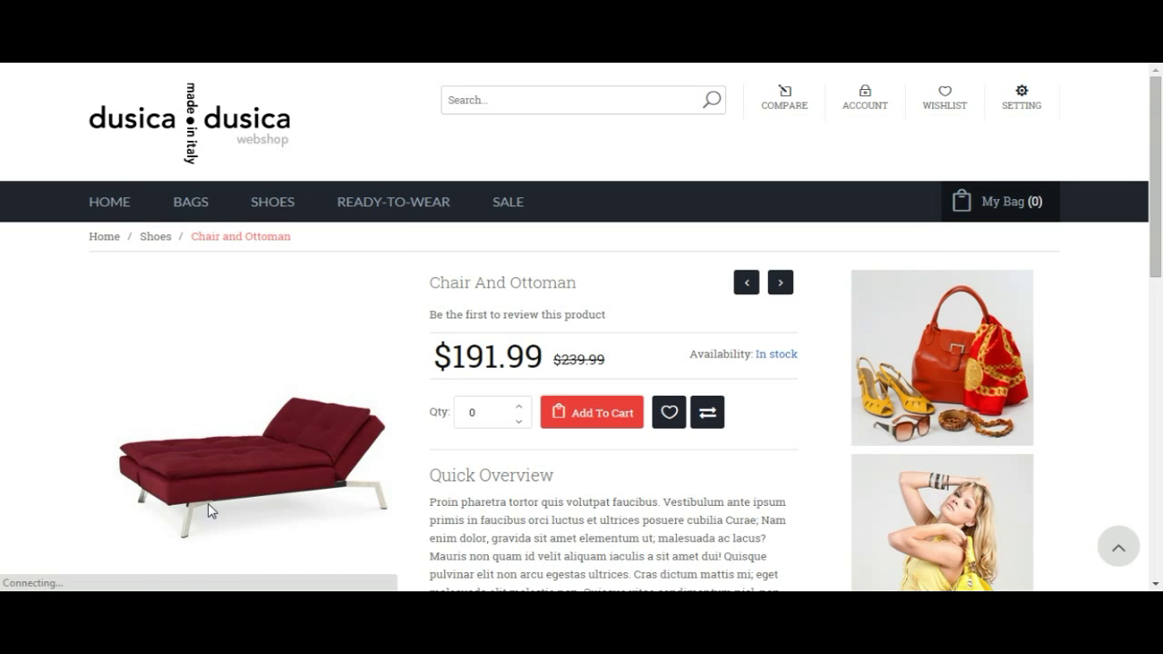
- Show the product tags of Chair and Ottoman and examine the tags other people have added
{"action": "scroll", "coordinate": [354, 451], "scroll_direction": "down", "scroll_amount": 2}
{"action": "scroll", "coordinate": [354, 451], "scroll_direction": "down", "scroll_amount": 4}
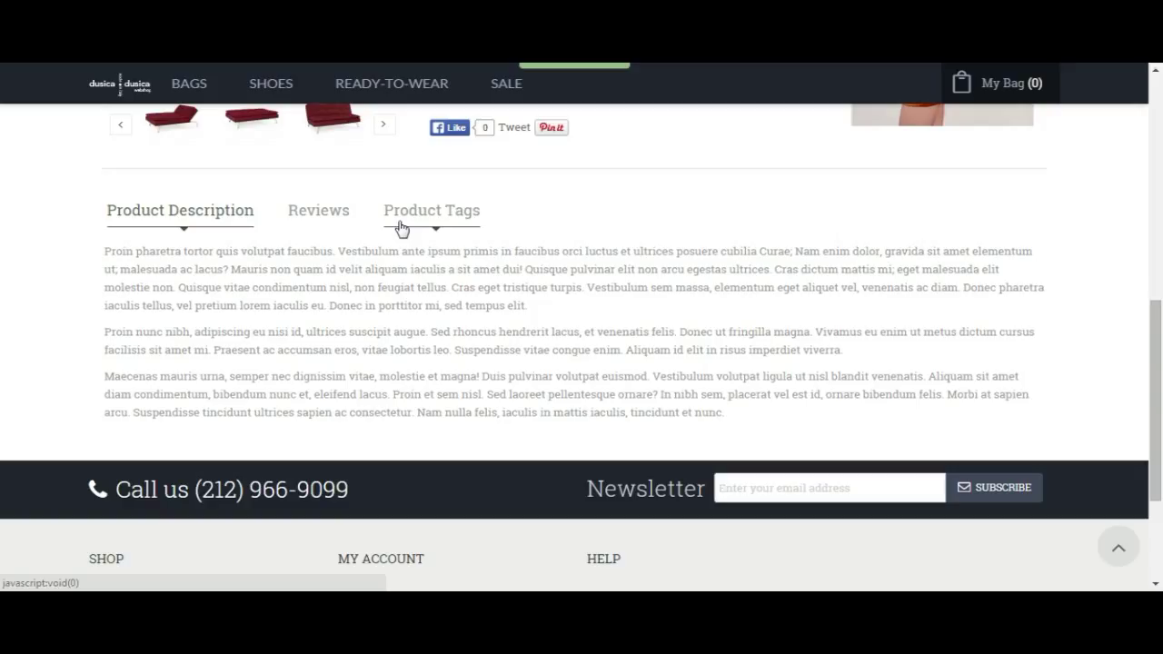
{"action": "left_click", "coordinate": [400, 227]}
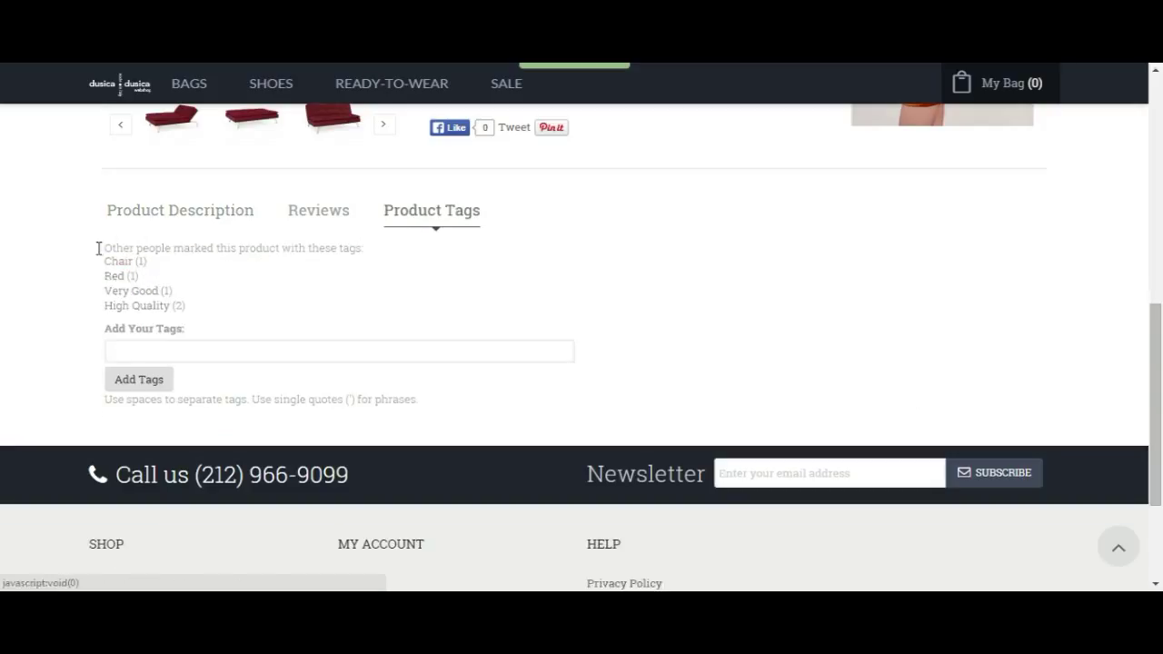
{"action": "left_click_drag", "start_coordinate": [107, 246], "coordinate": [216, 306]}
{"action": "left_click", "coordinate": [209, 321]}
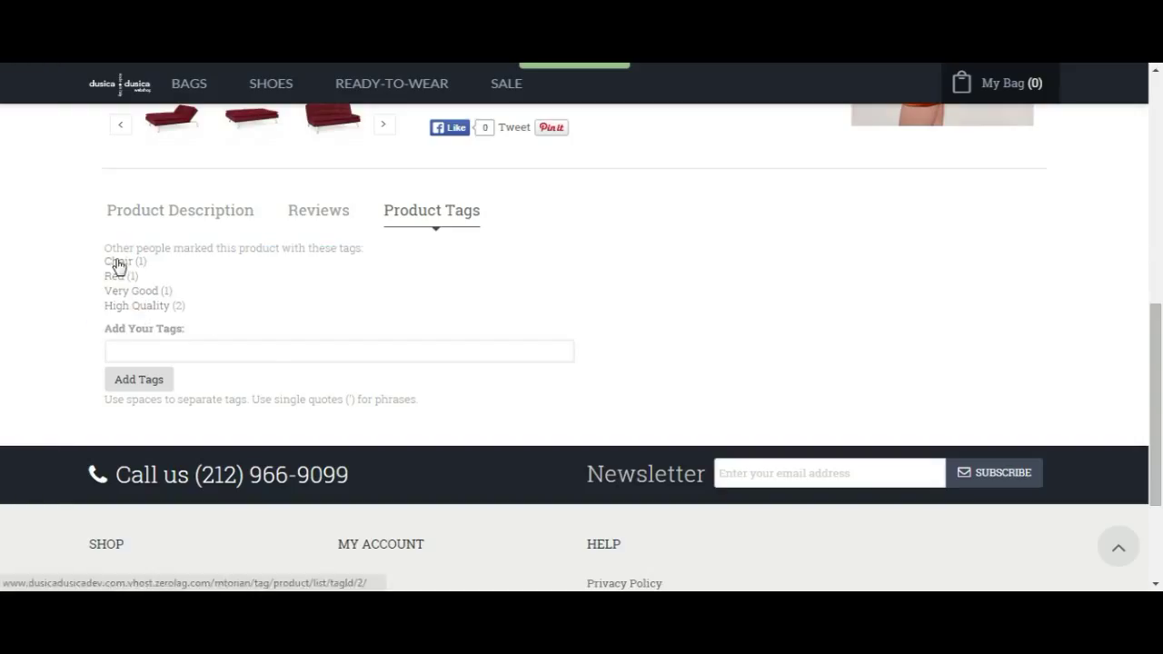
- Add the tag "Metal" to Chair and Ottoman, logging in with the prefilled customer account
{"action": "left_click", "coordinate": [261, 354]}
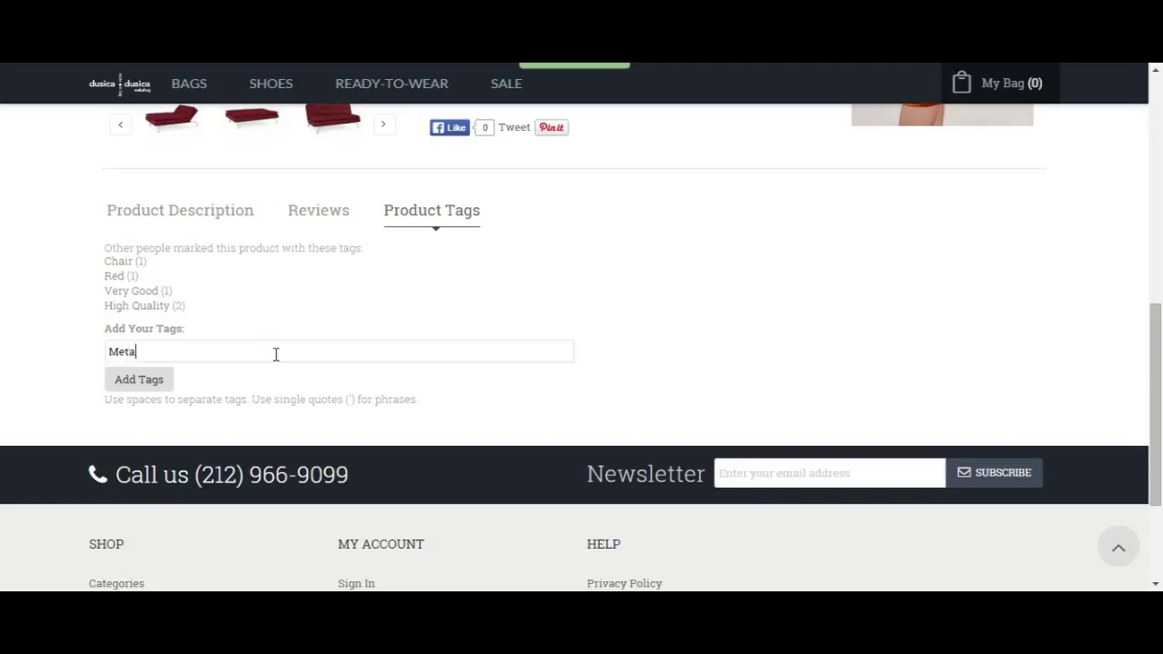
{"action": "left_click", "coordinate": [161, 383]}
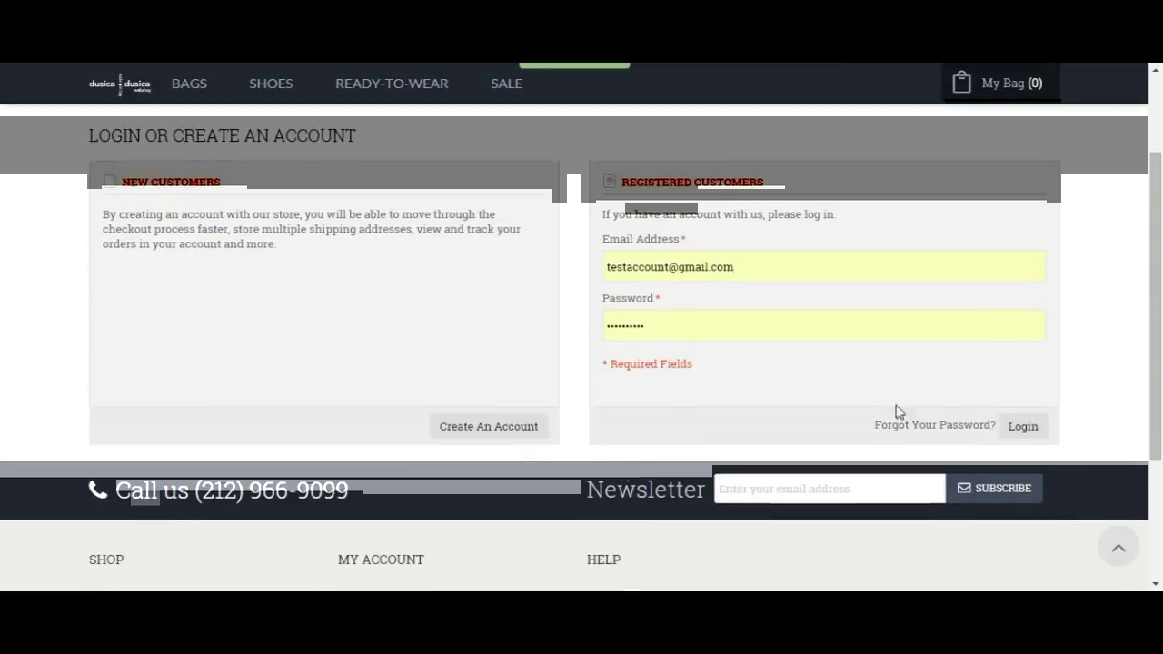
{"action": "left_click", "coordinate": [1023, 427]}
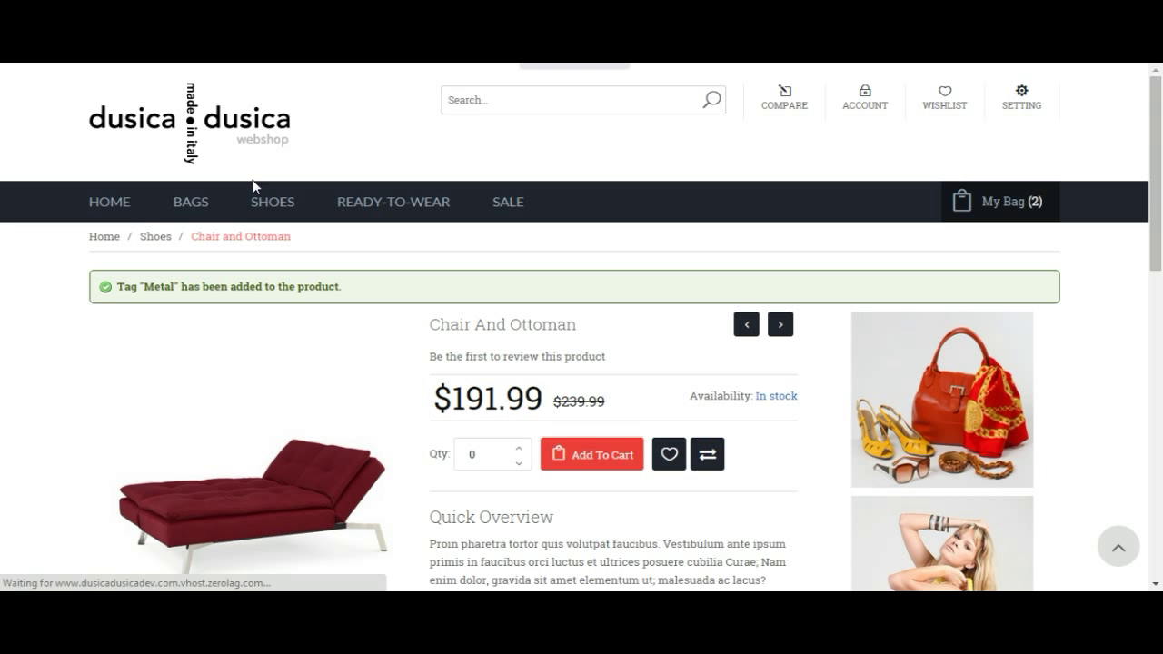
- Show Chair and Ottoman's product tags again and open the products tagged "High Quality"
{"action": "scroll", "coordinate": [252, 179], "scroll_direction": "down", "scroll_amount": 6}
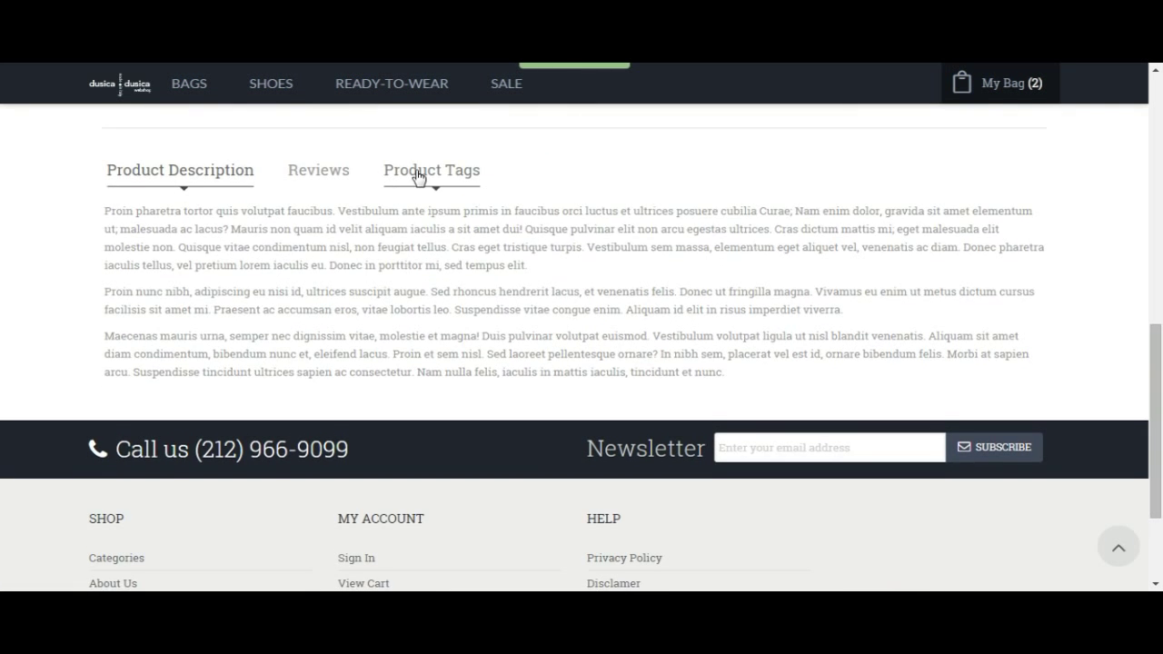
{"action": "left_click", "coordinate": [415, 176]}
{"action": "scroll", "coordinate": [127, 259], "scroll_direction": "down", "scroll_amount": 1}
{"action": "scroll", "coordinate": [127, 259], "scroll_direction": "up", "scroll_amount": 1}
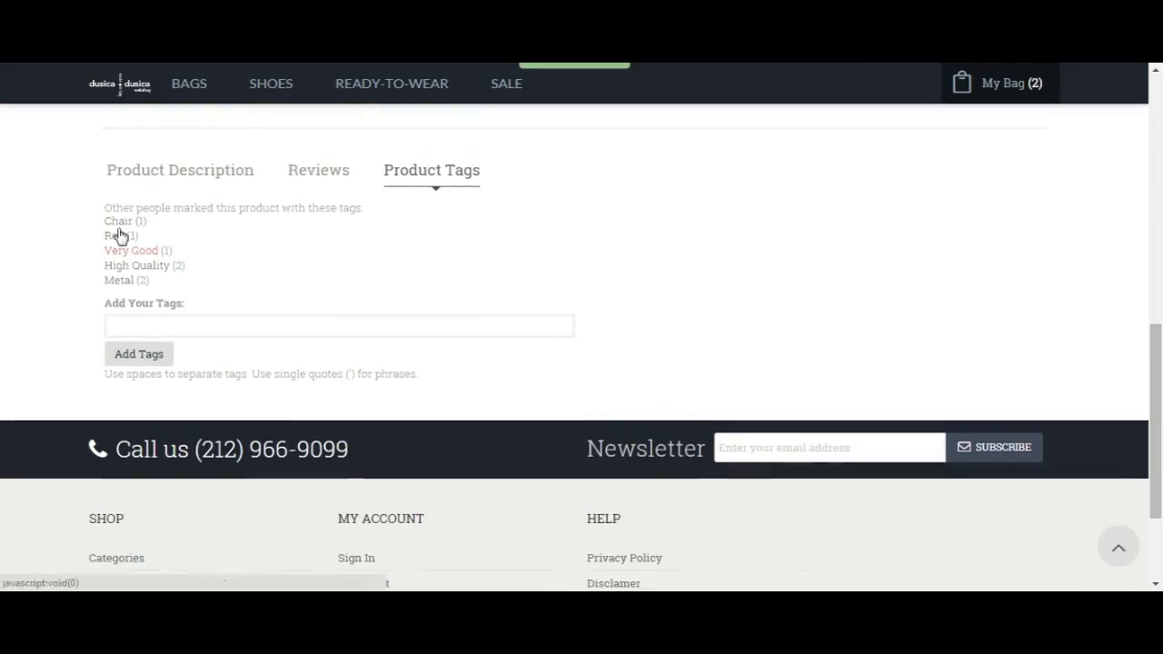
{"action": "left_click", "coordinate": [156, 266]}
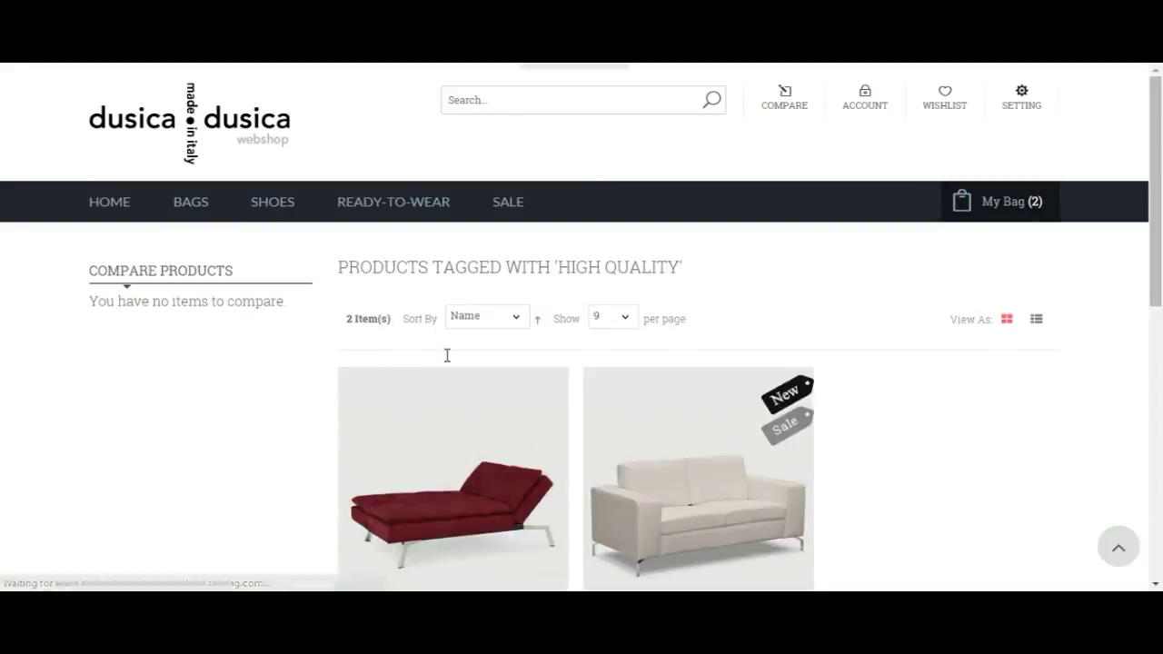
{"action": "scroll", "coordinate": [696, 427], "scroll_direction": "down", "scroll_amount": 1}
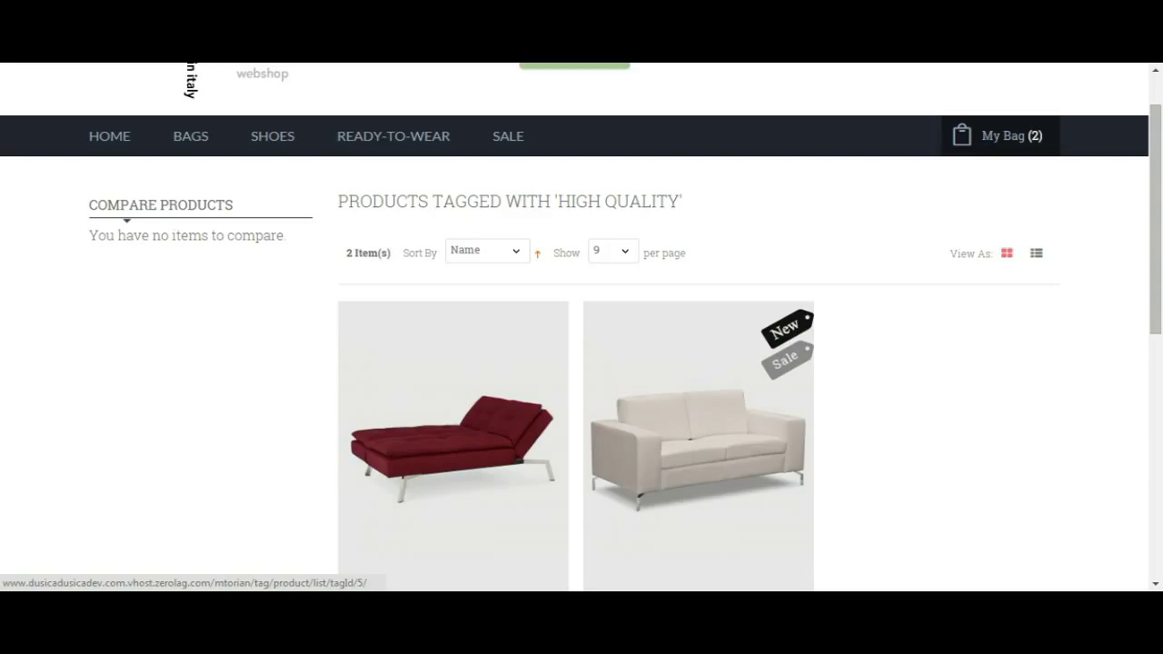
- Switch to the admin's Manage Tags page, reload the list of all tags and look through its entries and statuses
{"action": "key", "text": "ctrl+Tab"}
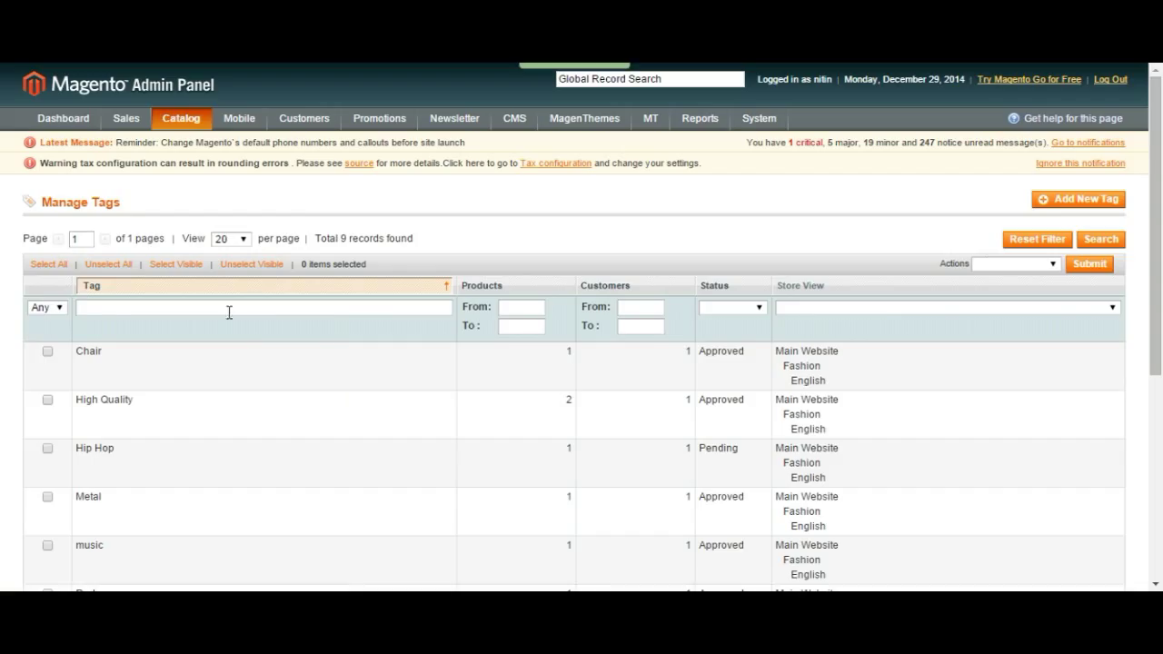
{"action": "scroll", "coordinate": [122, 273], "scroll_direction": "down", "scroll_amount": 1}
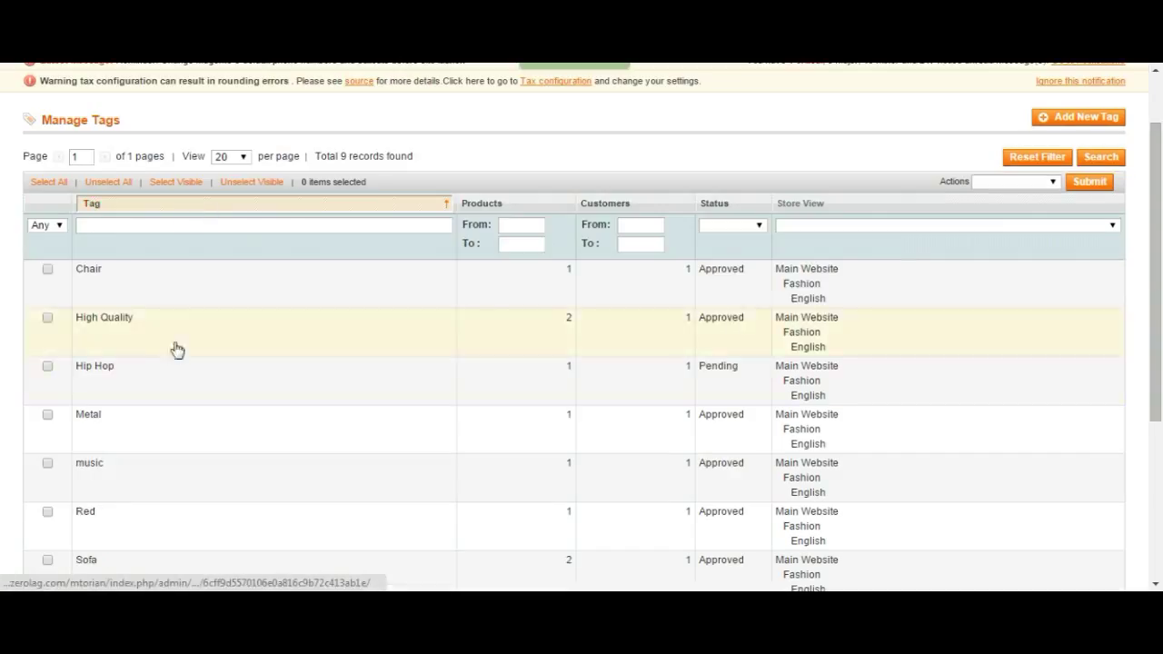
{"action": "scroll", "coordinate": [177, 349], "scroll_direction": "up", "scroll_amount": 1}
{"action": "mouse_move", "coordinate": [181, 127]}
{"action": "mouse_move", "coordinate": [227, 266]}
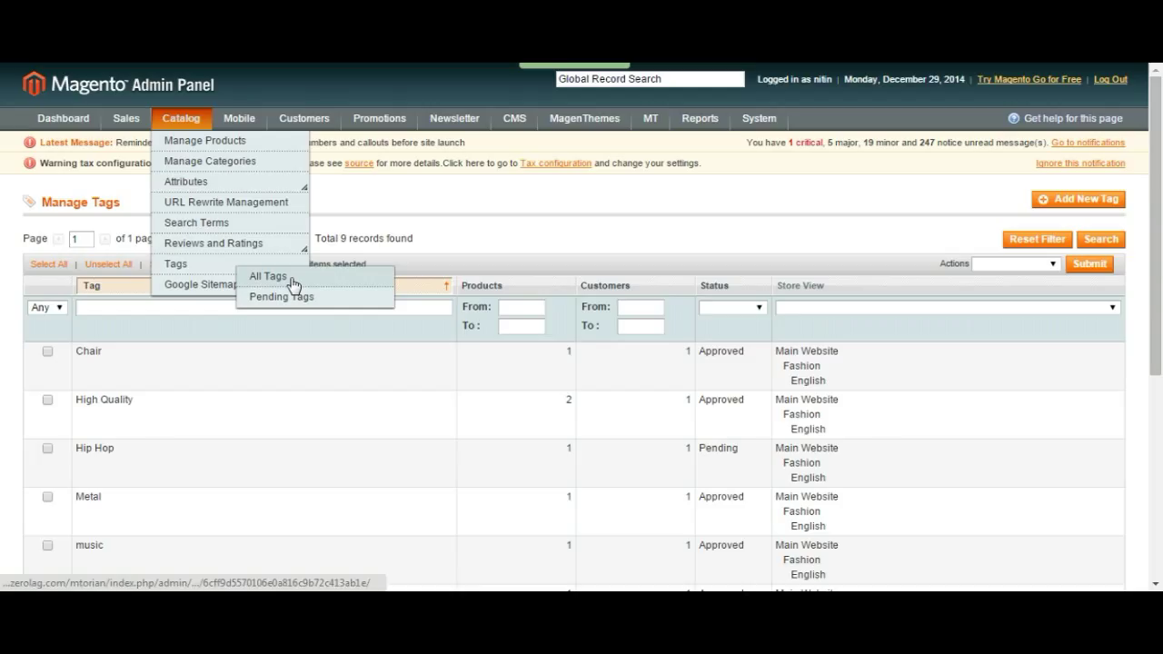
{"action": "left_click", "coordinate": [281, 284]}
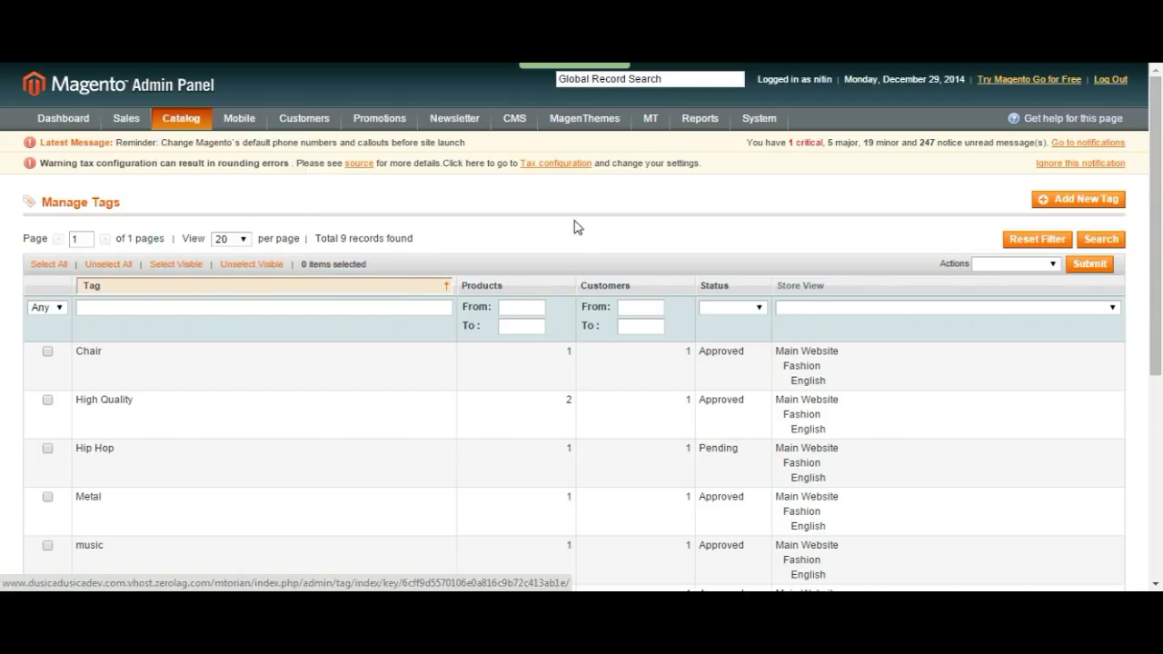
{"action": "scroll", "coordinate": [140, 337], "scroll_direction": "down", "scroll_amount": 4}
{"action": "scroll", "coordinate": [141, 338], "scroll_direction": "up", "scroll_amount": 5}
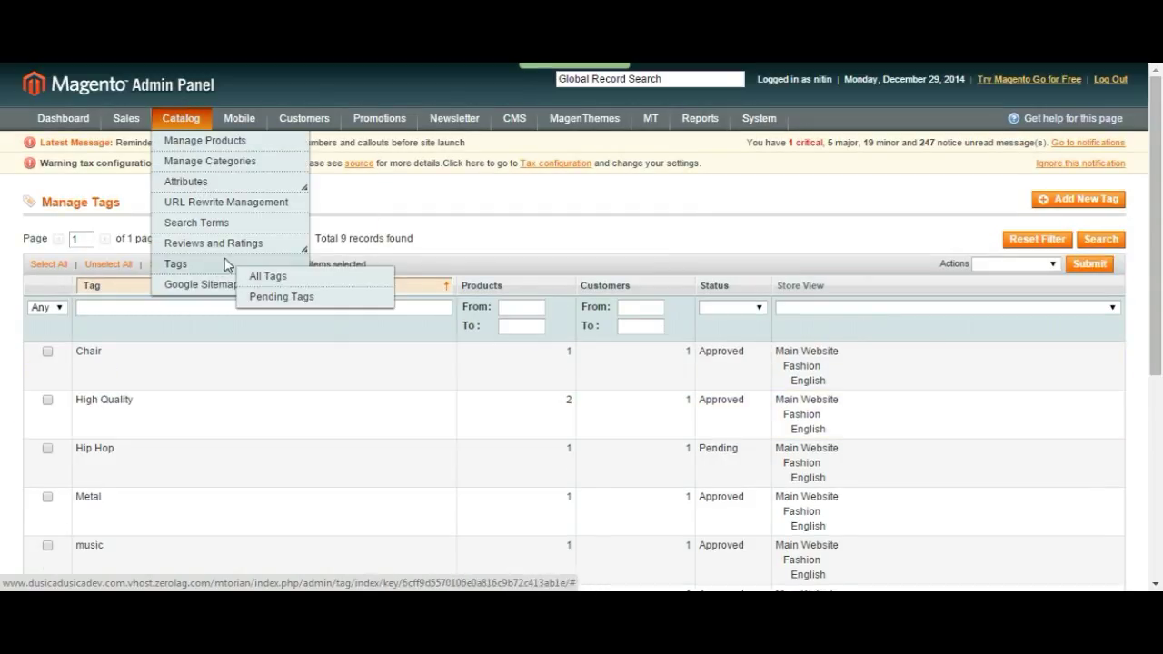
- Open the pending tags, select the Hip Hop tag and look at the statuses offered by the Change status action
{"action": "left_click", "coordinate": [305, 301]}
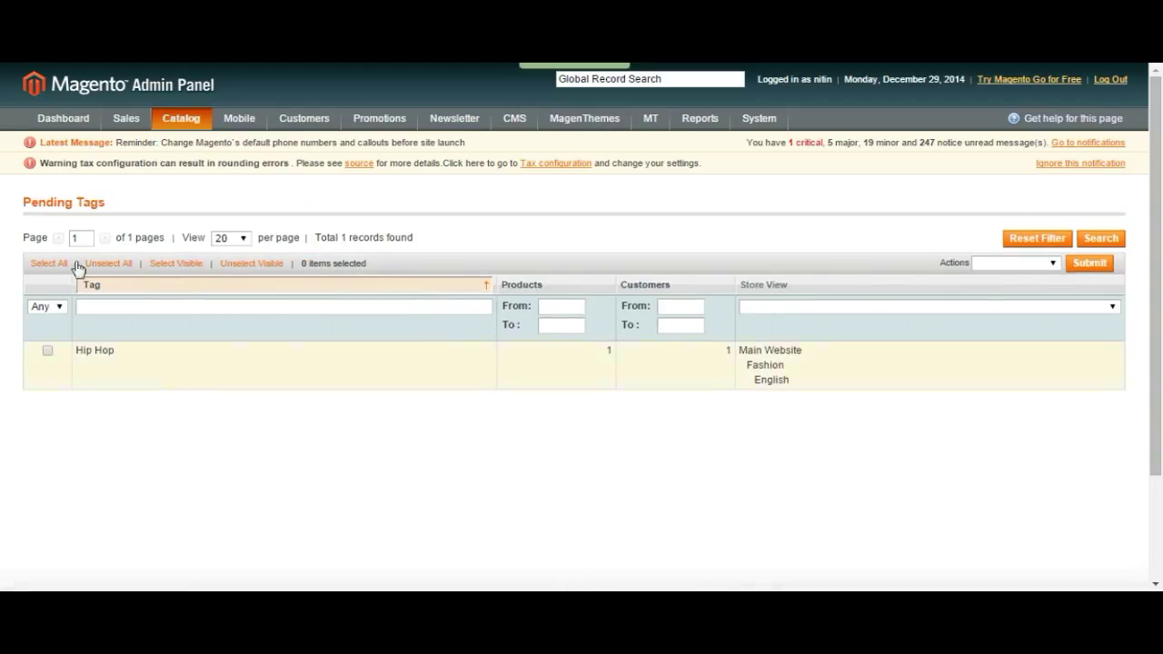
{"action": "left_click", "coordinate": [48, 350]}
{"action": "left_click", "coordinate": [990, 262]}
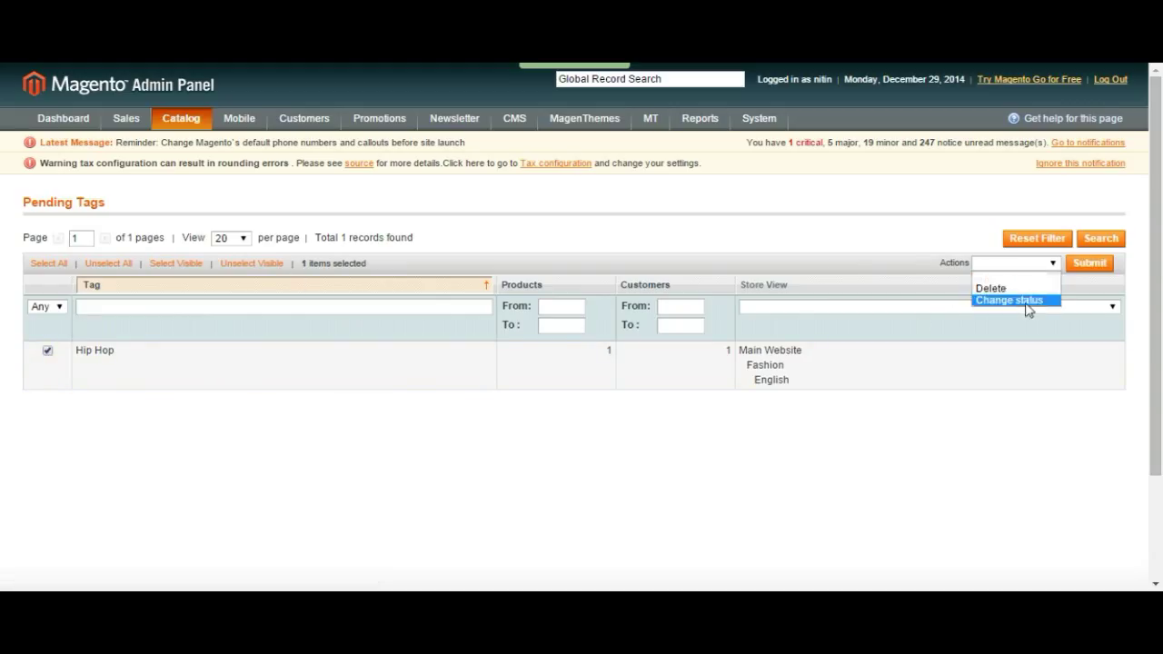
{"action": "left_click", "coordinate": [1024, 302]}
{"action": "left_click", "coordinate": [1027, 265]}
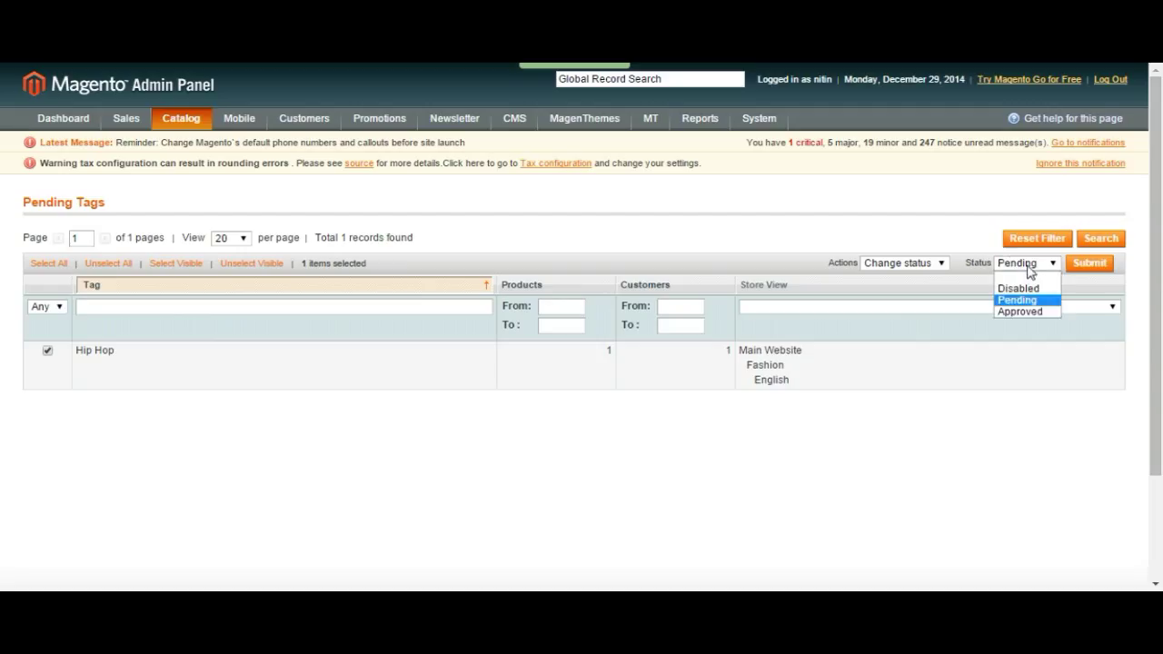
{"action": "left_click", "coordinate": [1027, 267]}
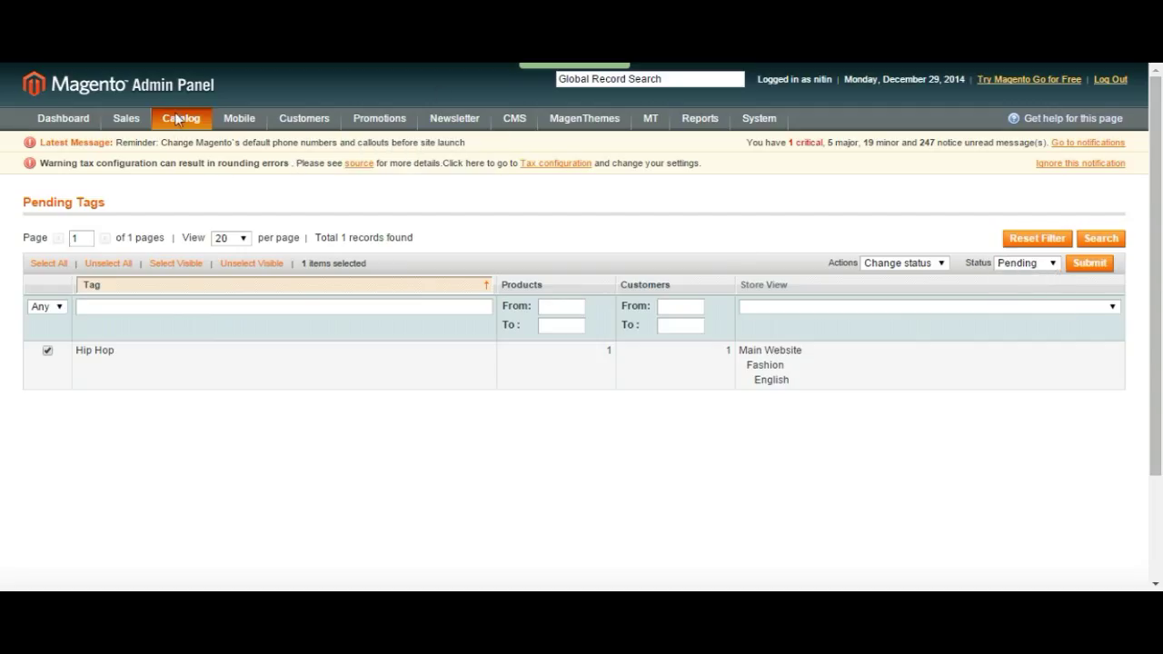
- Open the catalog's Google Sitemap page and look over its list columns
{"action": "mouse_move", "coordinate": [181, 118]}
{"action": "mouse_move", "coordinate": [207, 269]}
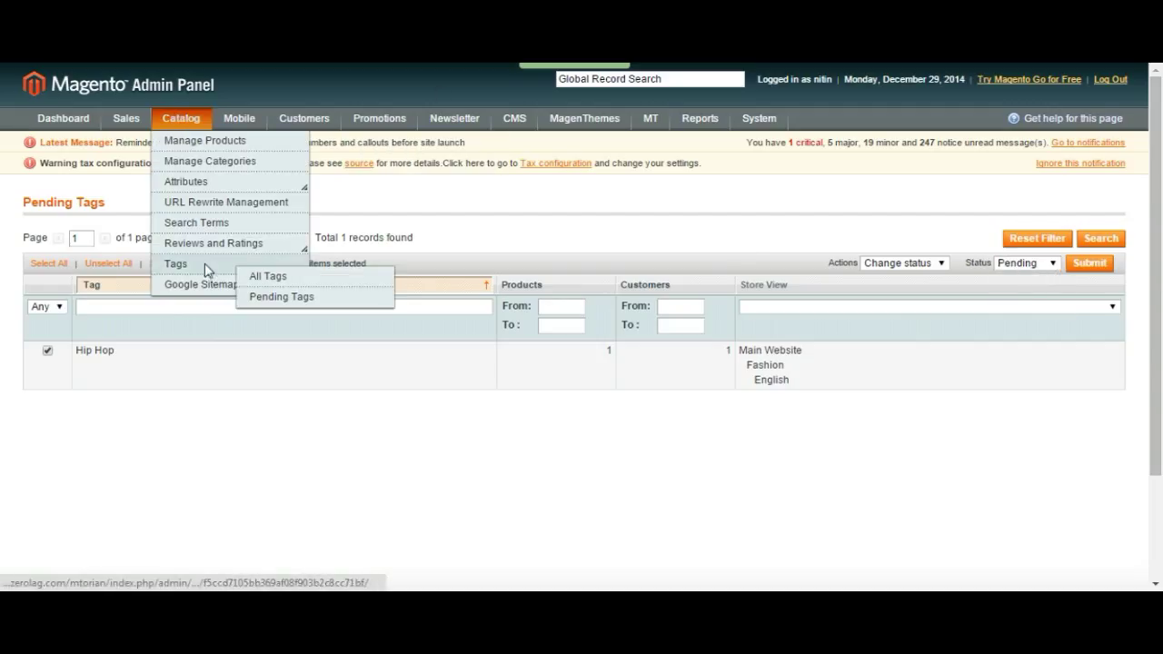
{"action": "left_click", "coordinate": [215, 286]}
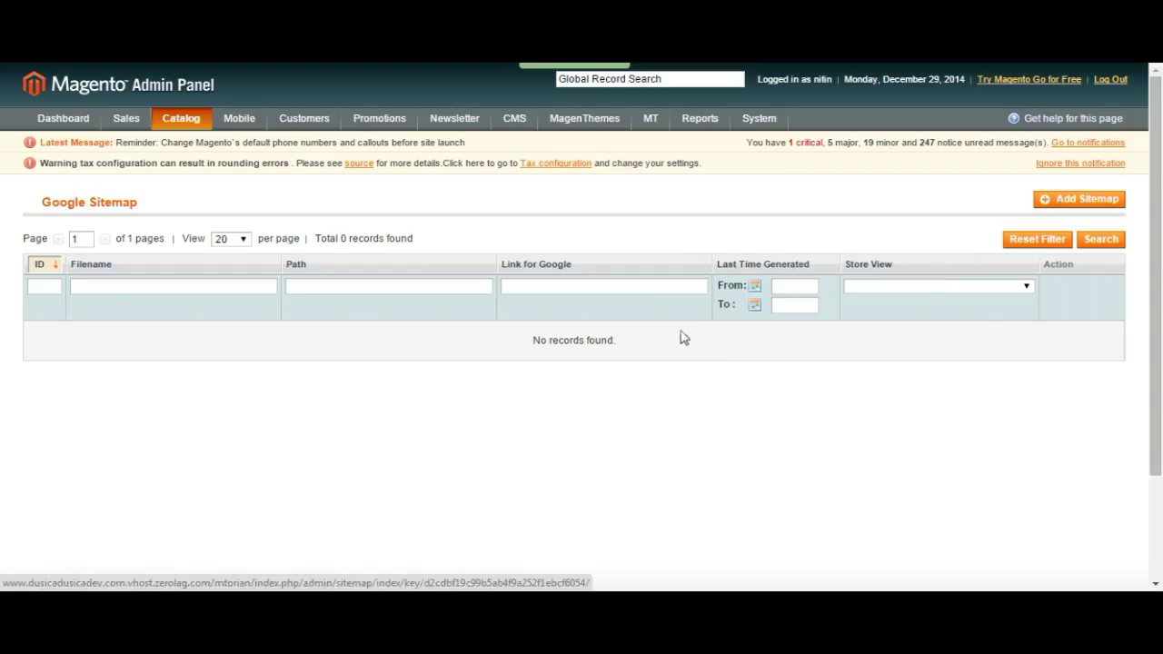
{"action": "left_click_drag", "start_coordinate": [47, 202], "coordinate": [115, 201]}
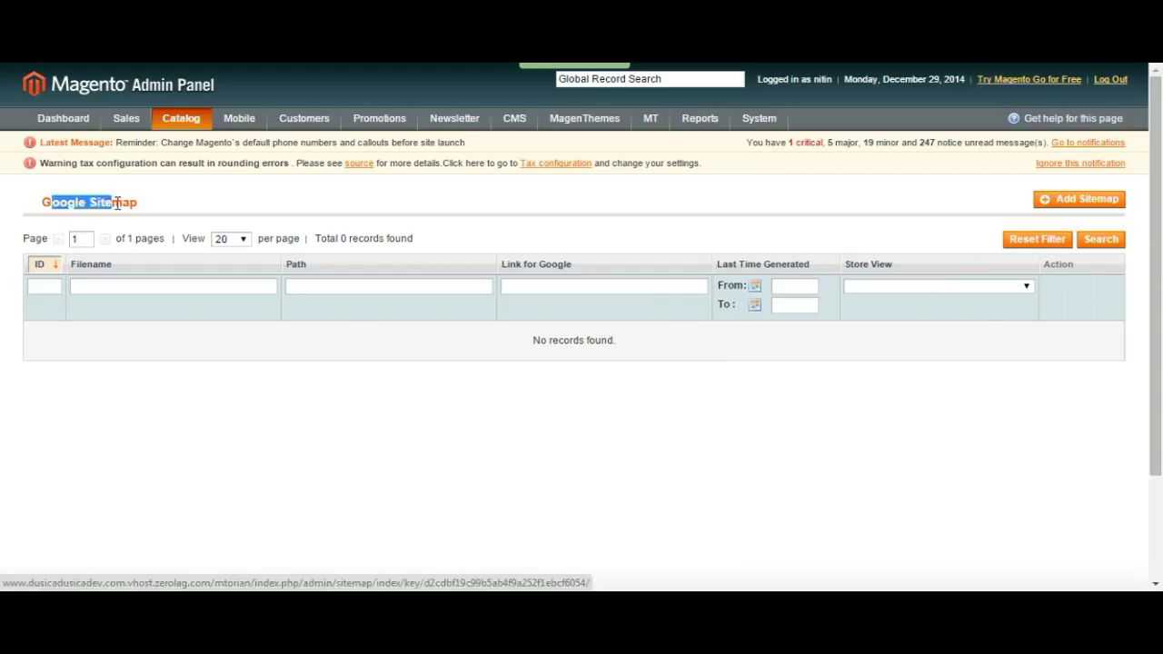
{"action": "left_click", "coordinate": [115, 202]}
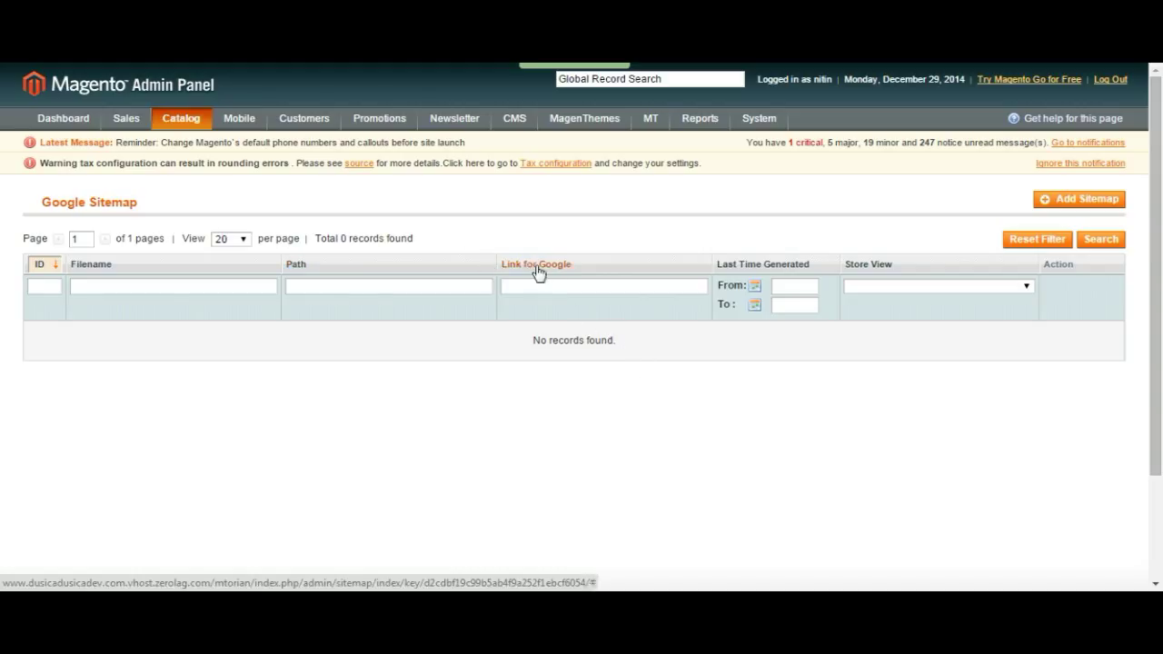
- Open the form for adding a new sitemap to view its fields, and return to the Dashboard
{"action": "left_click", "coordinate": [1079, 202]}
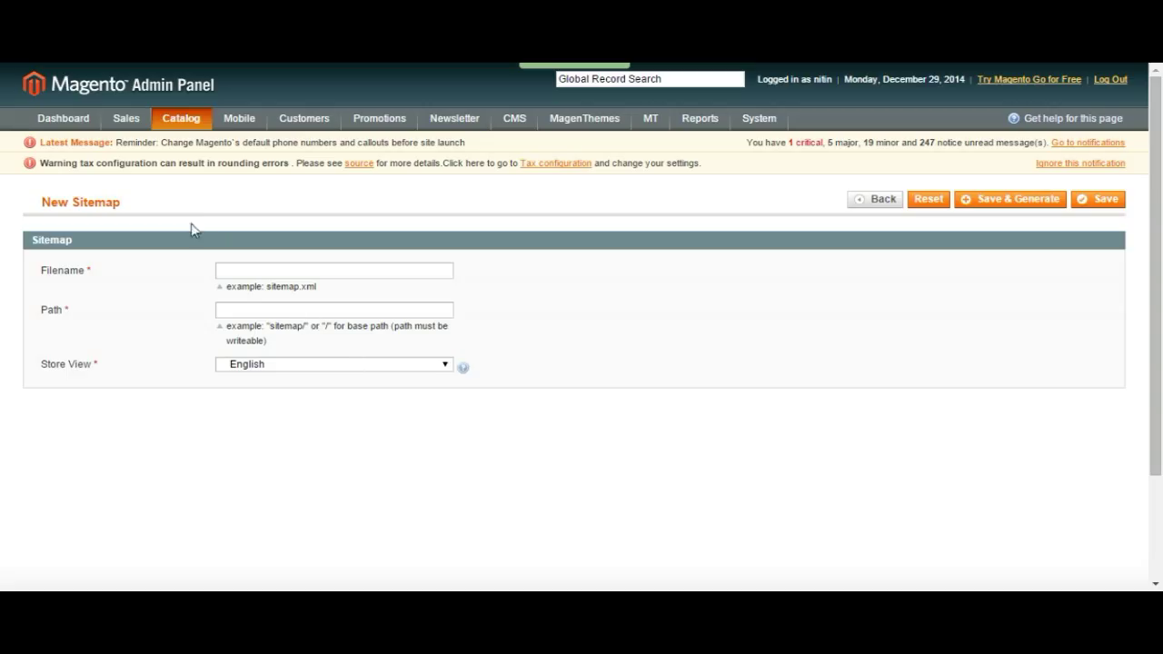
{"action": "left_click", "coordinate": [51, 123]}
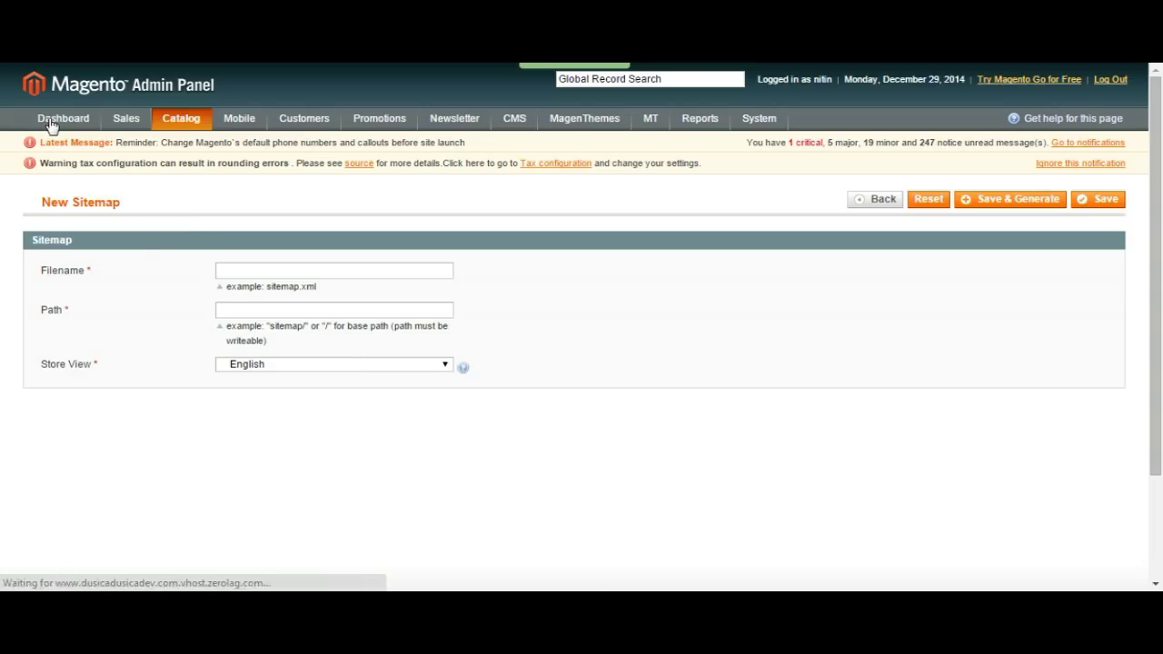